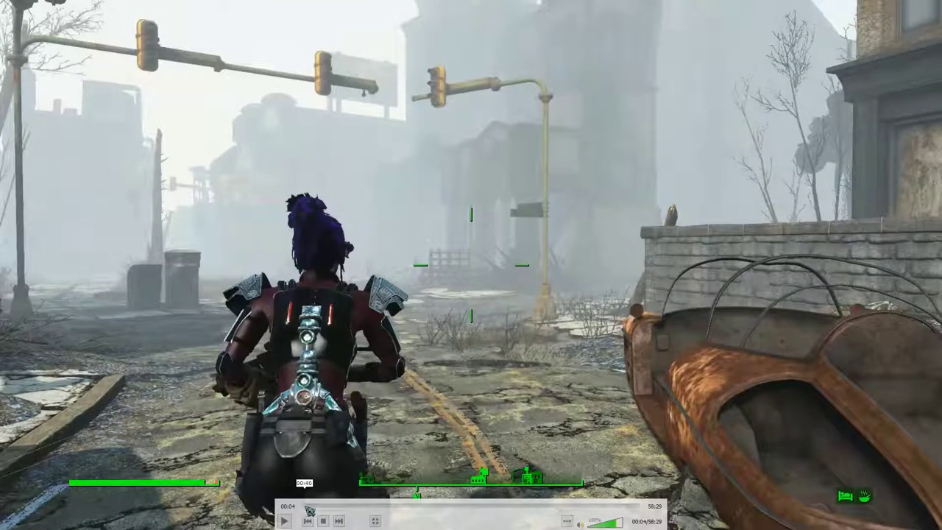
Step: Skim the Fallout 4 gameplay recording up to about the 20-minute mark, returning to the underground scene at about 15:56
click(309, 509)
drag(310, 509, 384, 509)
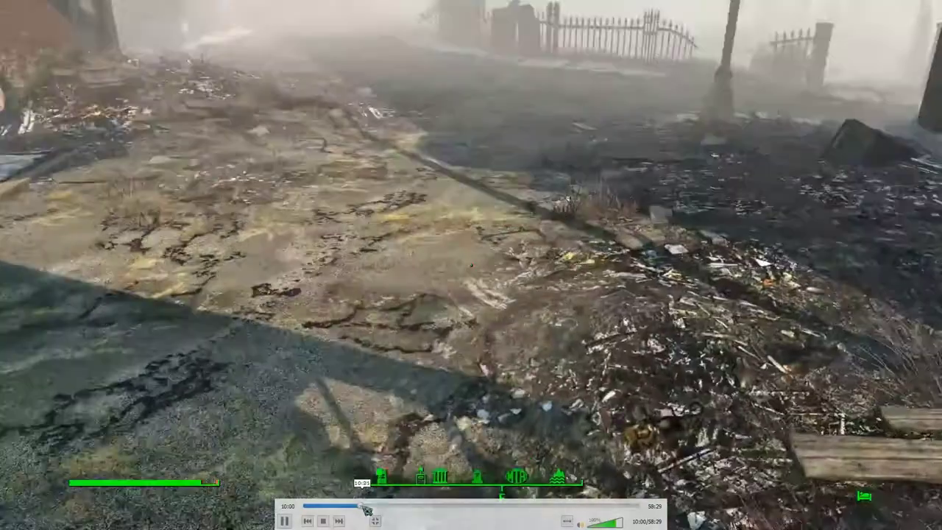
drag(366, 509, 414, 508)
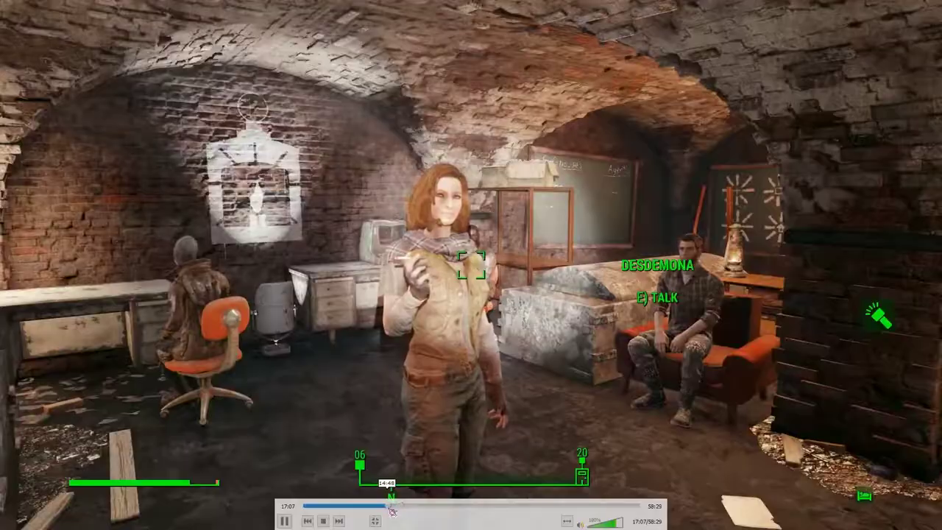
click(390, 508)
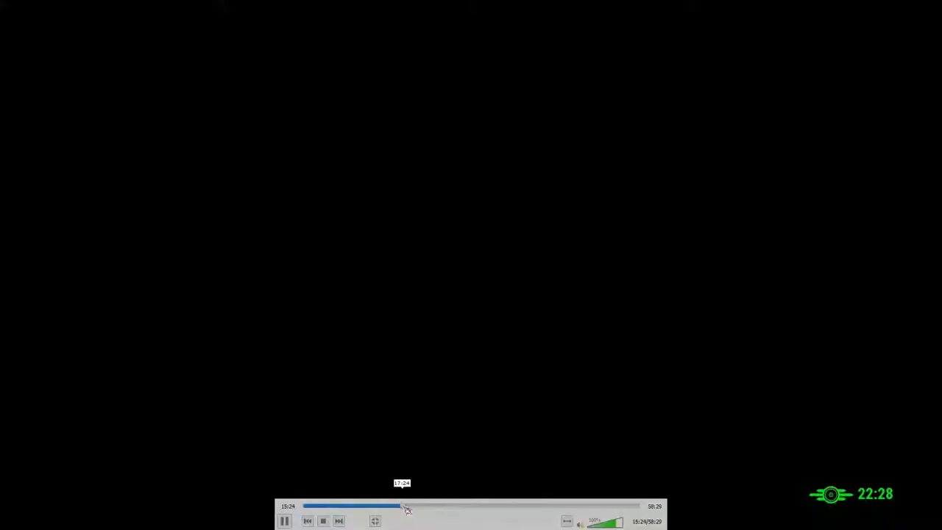
drag(407, 510, 424, 508)
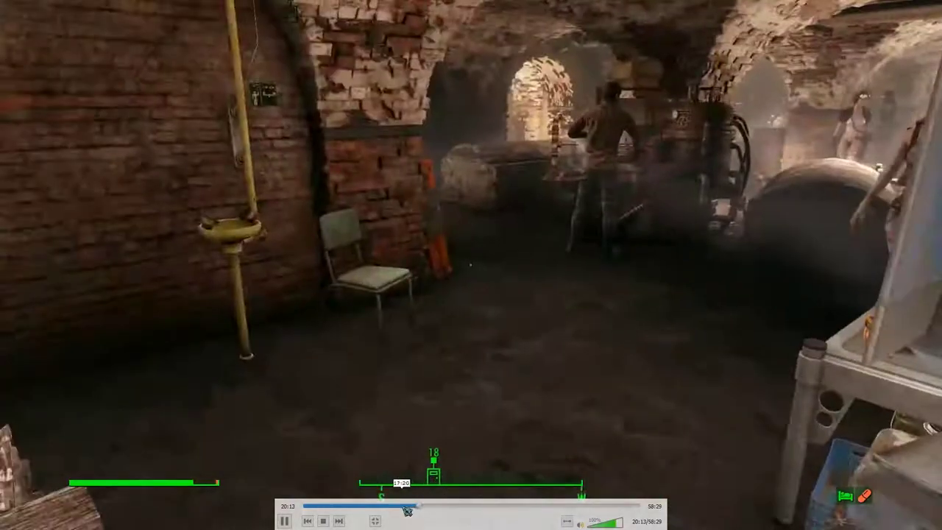
drag(407, 511, 392, 507)
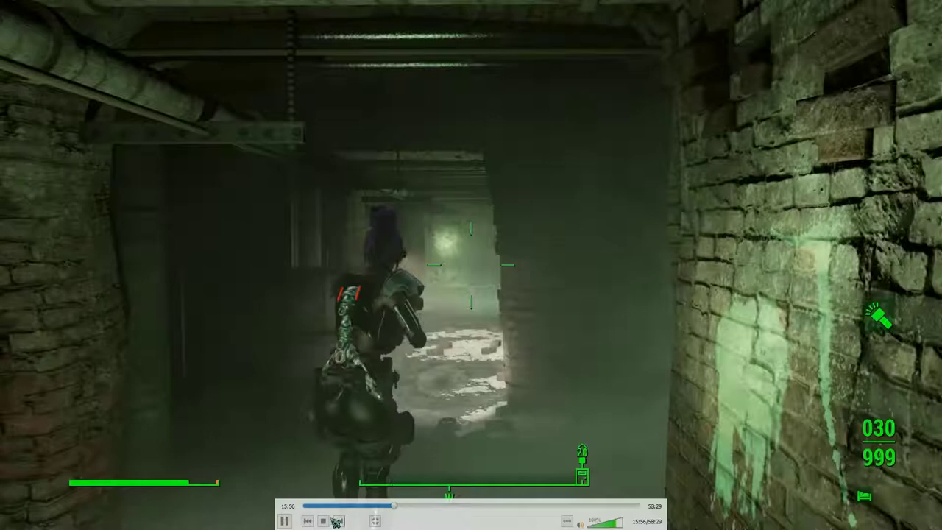
Step: Pause the gameplay recording, leave full screen and close the media player to return to Premiere Pro
click(287, 521)
double_click(329, 309)
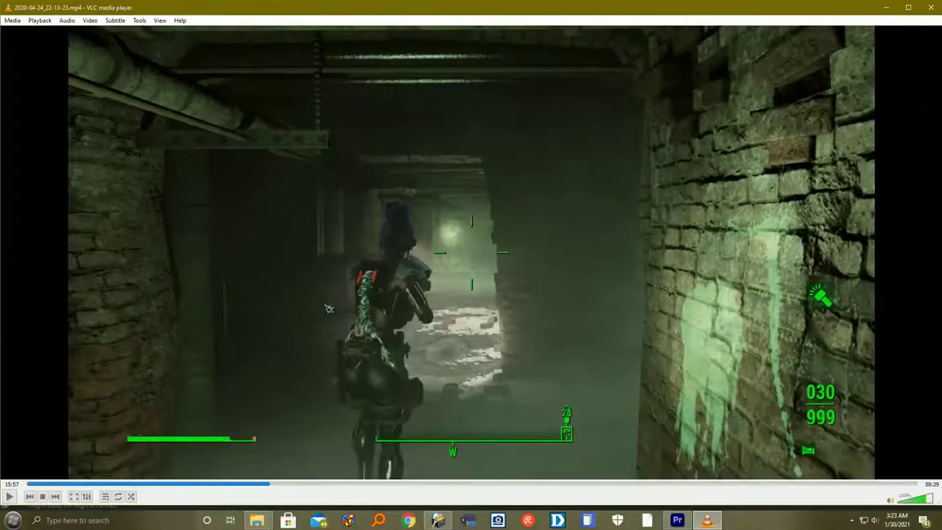
click(924, 9)
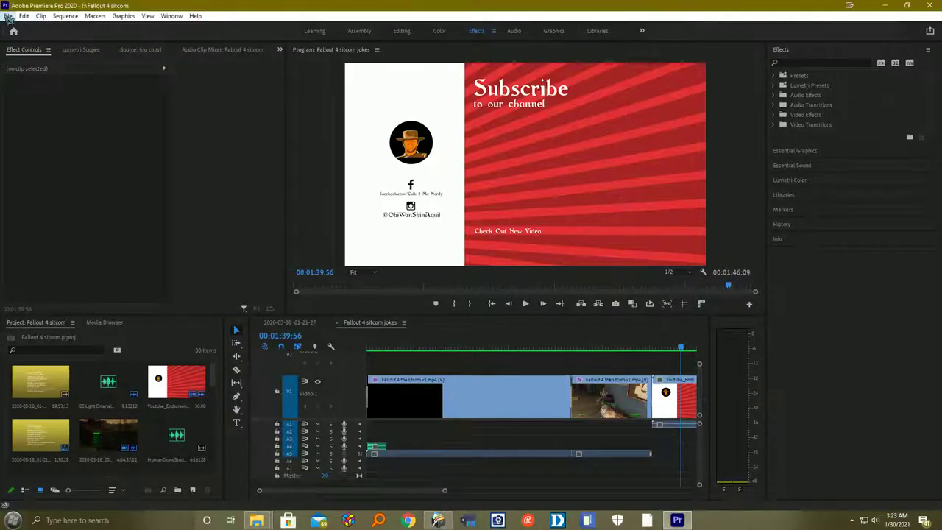
Step: Create a new sequence named "Fallout episode from 2020-04-24_22-13-23" with the DNX HQX 1080p 60 preset
click(8, 16)
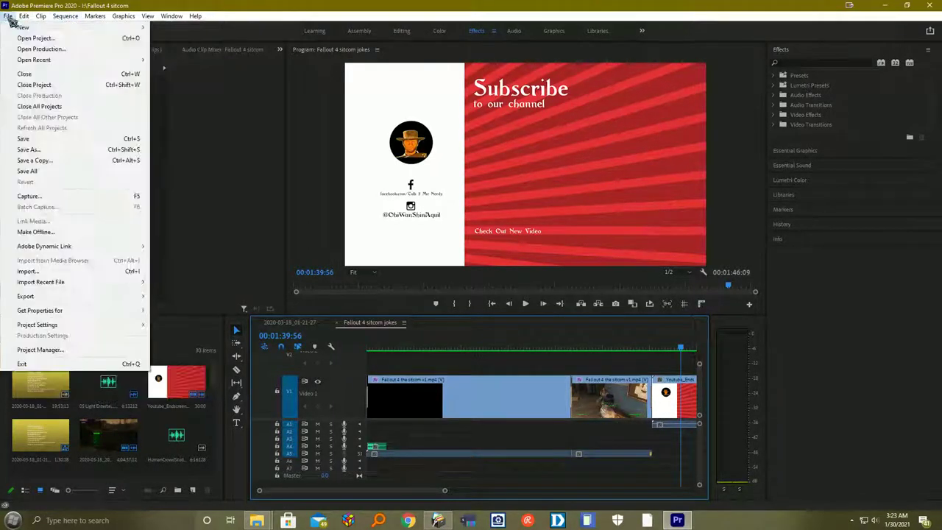
mouse_move(20, 29)
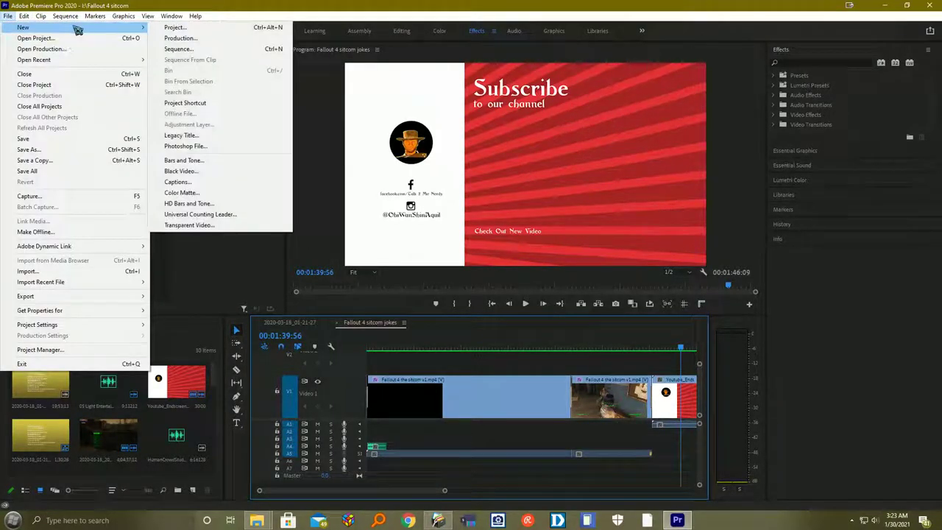
click(212, 49)
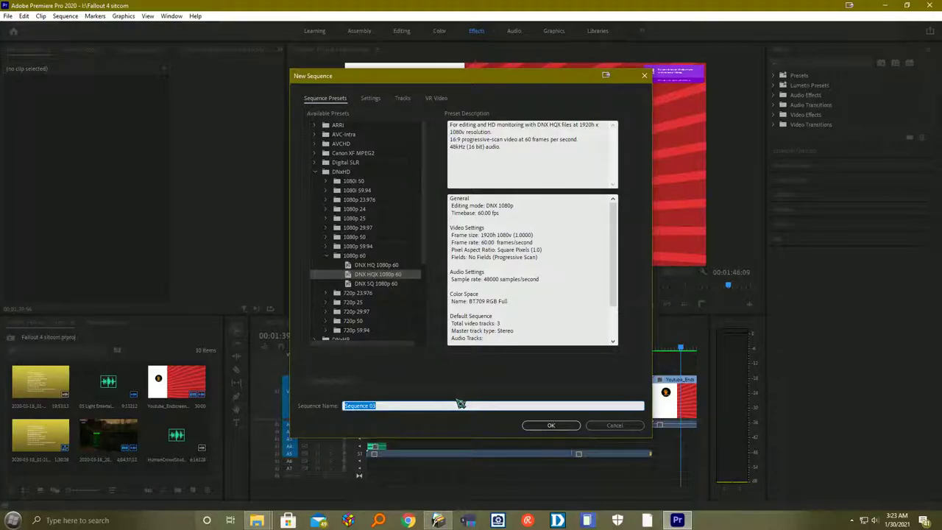
text(H)
text(i)
text(sode from)
click(258, 520)
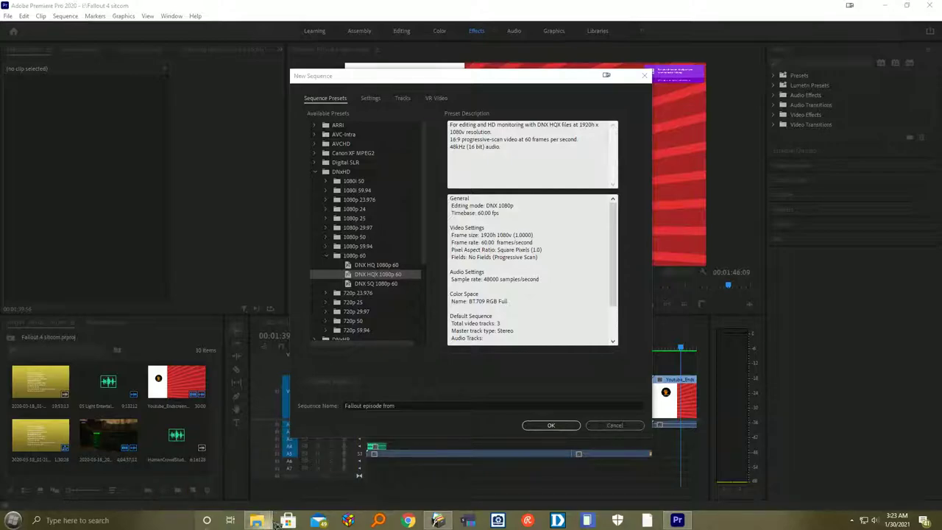
mouse_move(258, 520)
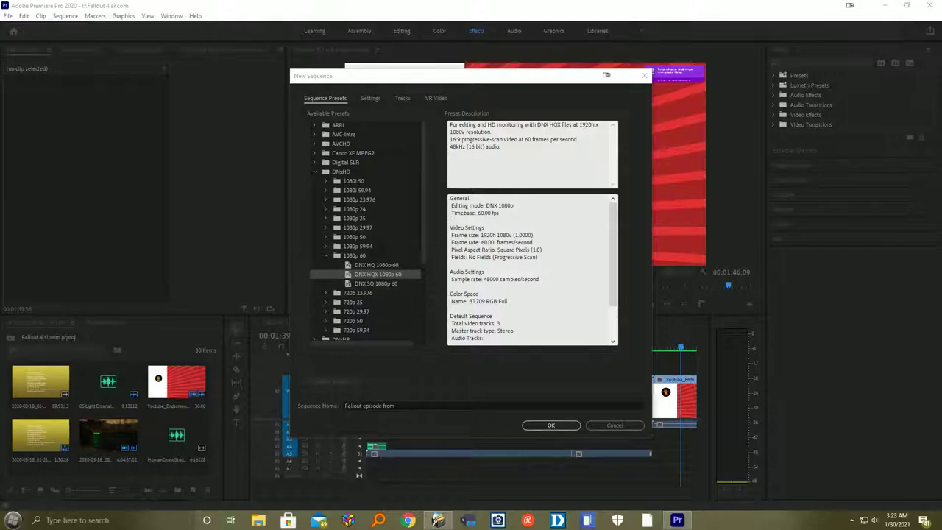
click(447, 405)
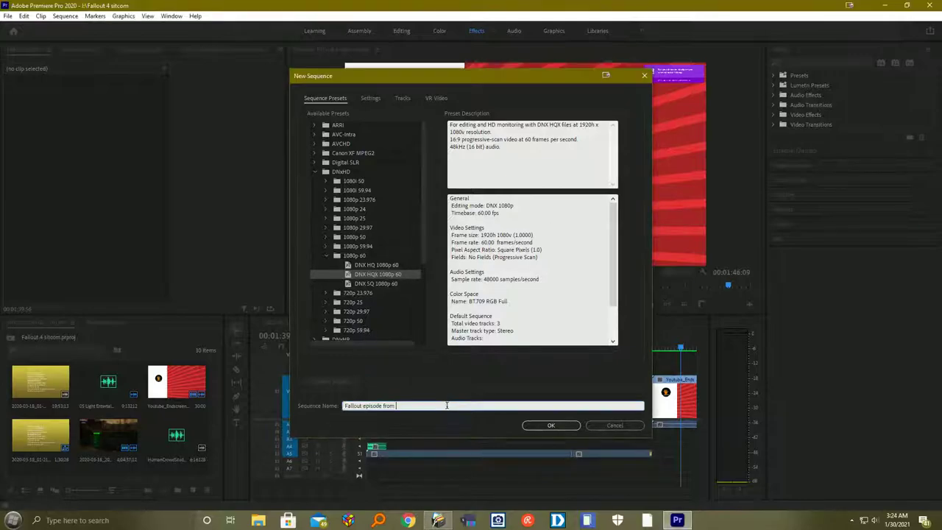
text(2020-04-24_22-13-23)
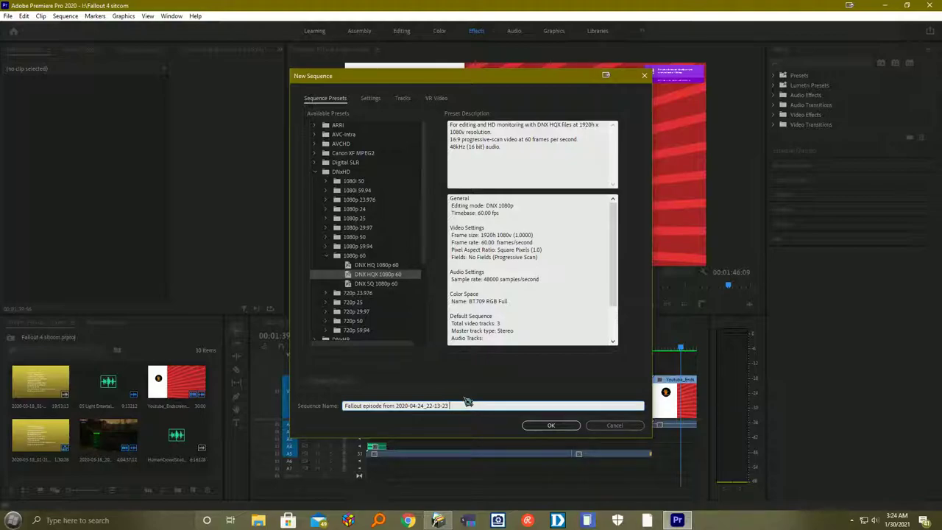
click(574, 427)
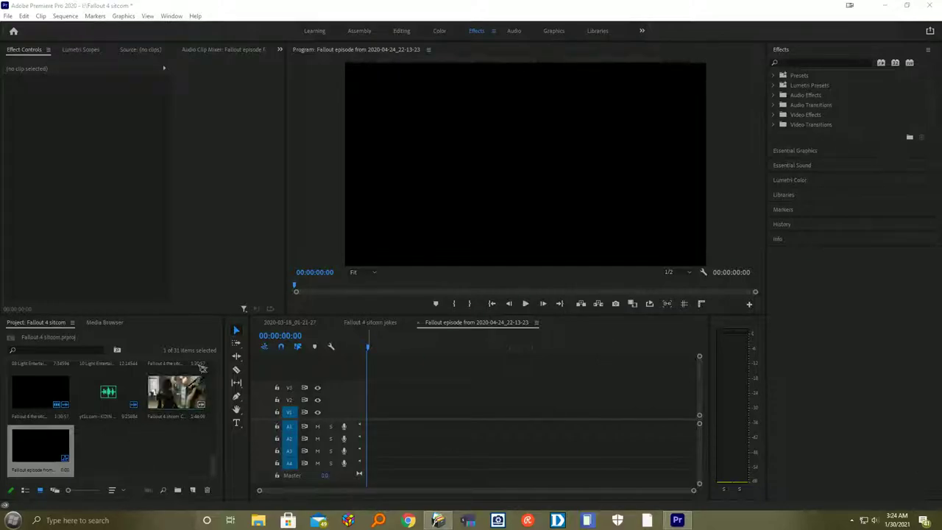
Step: Import "2020-04-24_22-13-23 Fallout 4.mp4" and place it at the start of the new sequence on V1, keeping the existing sequence settings
click(218, 13)
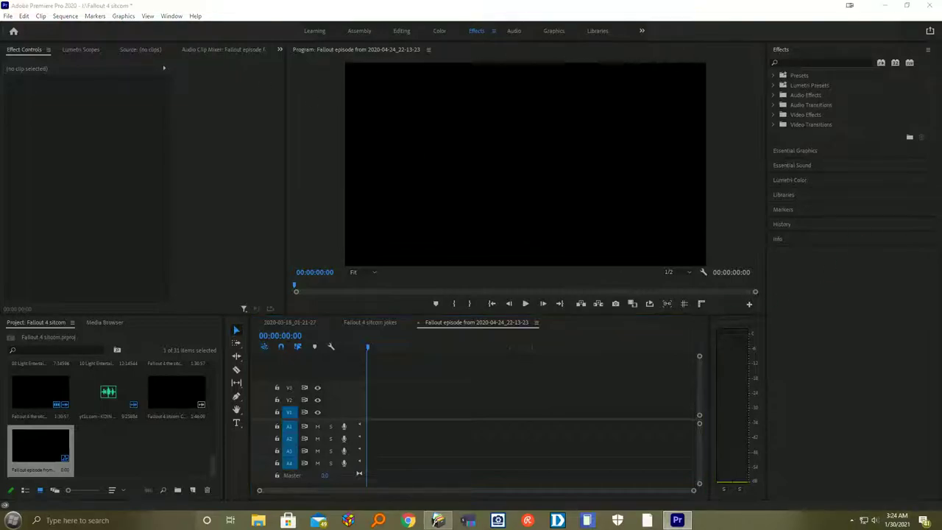
drag(941, 313, 935, 4)
drag(703, 390, 703, 390)
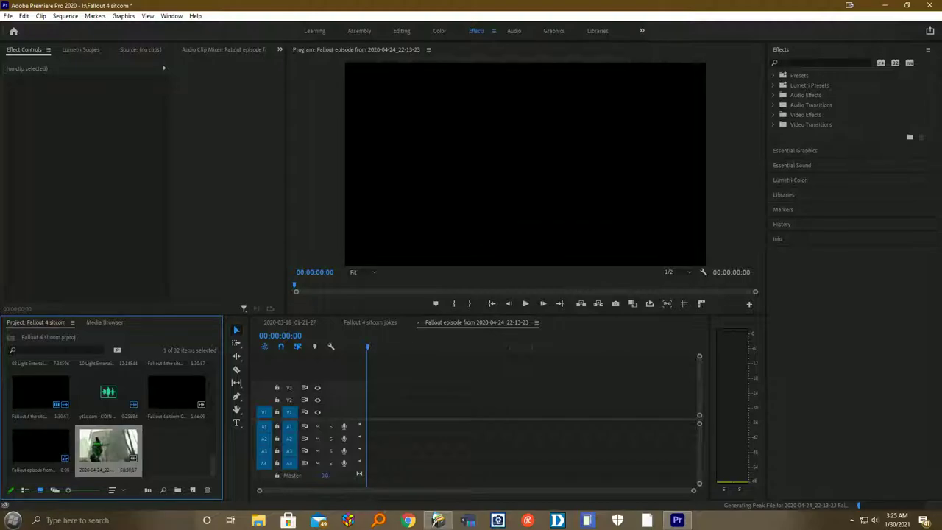
drag(120, 447, 375, 427)
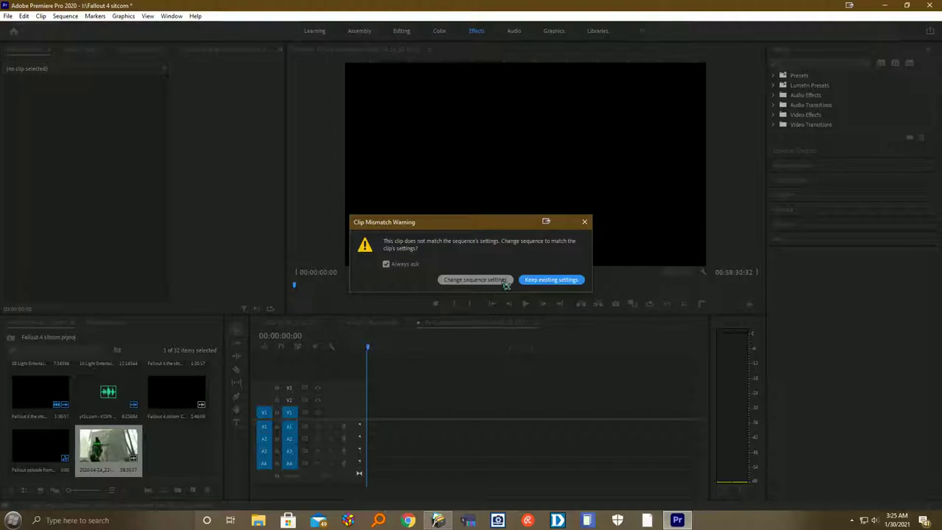
click(535, 284)
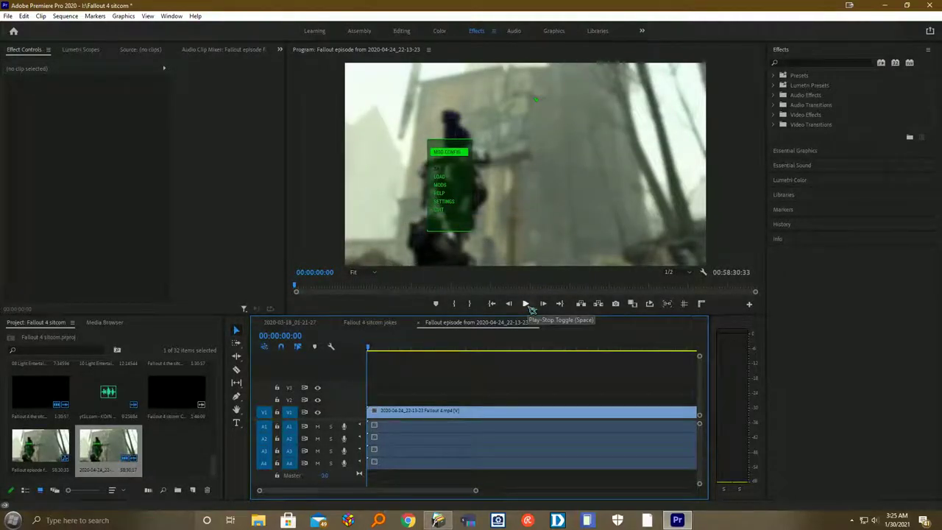
click(529, 305)
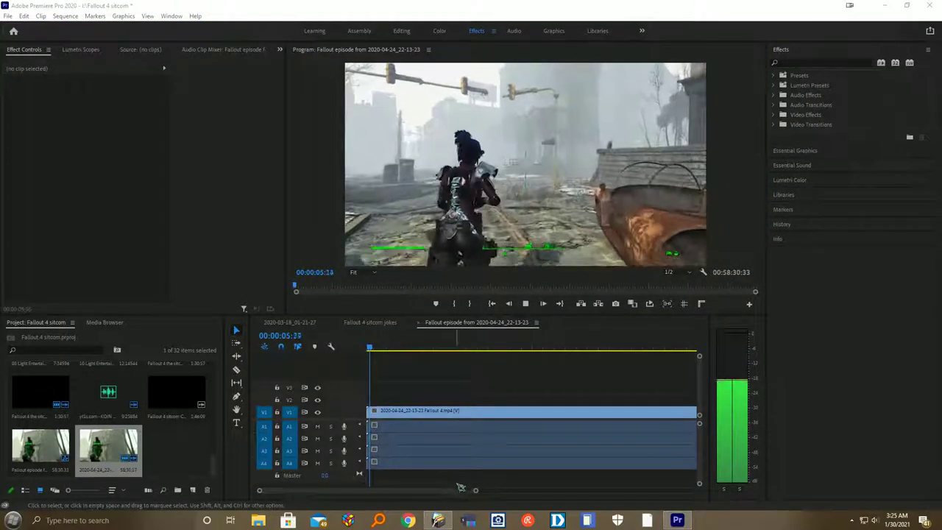
click(65, 16)
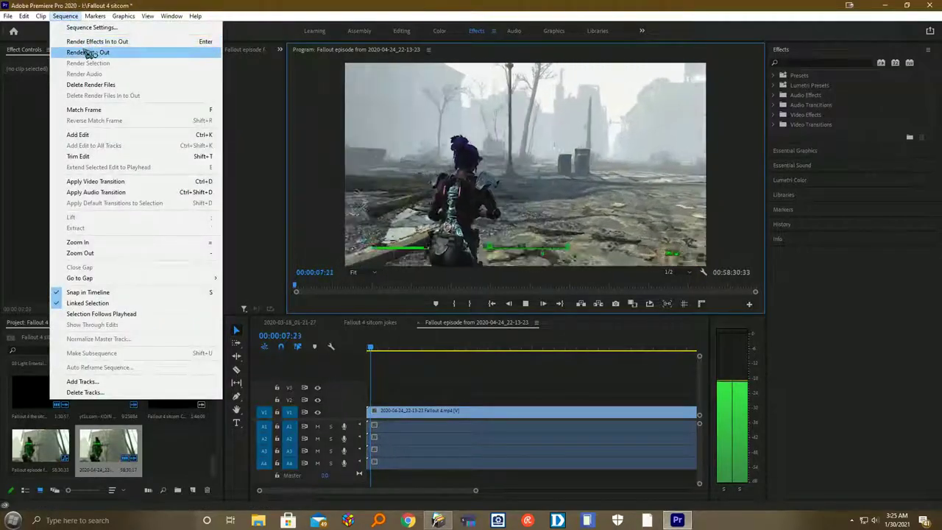
click(87, 53)
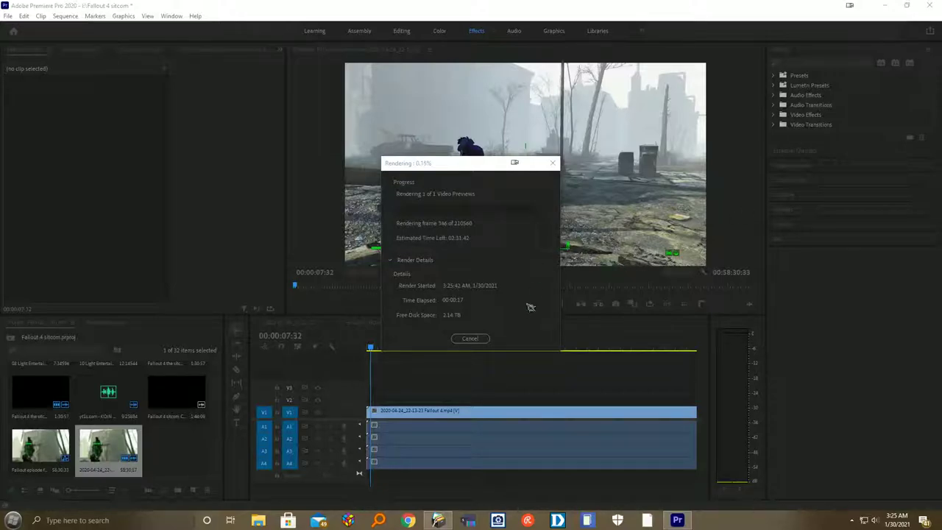
click(470, 337)
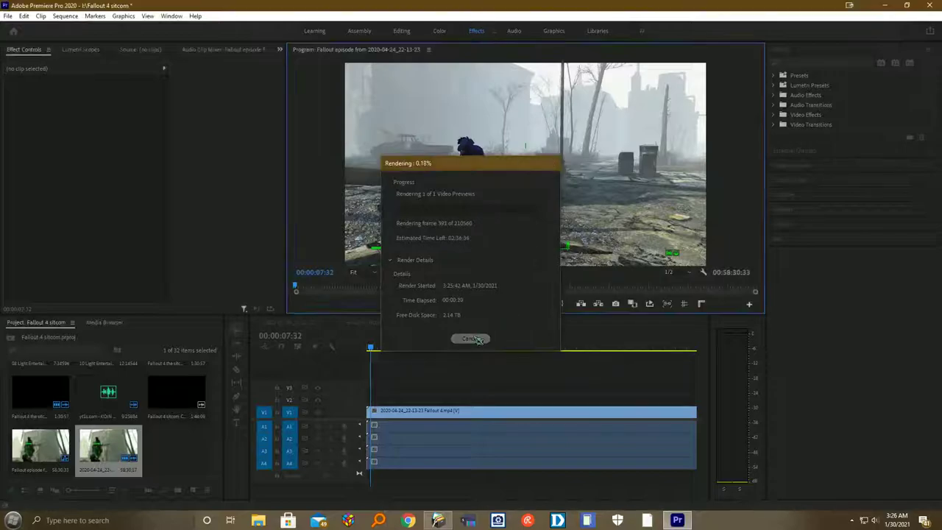
Step: Review the underground footage by playing the sequence from about 00:16:09 to about 00:17:01
drag(476, 490, 596, 501)
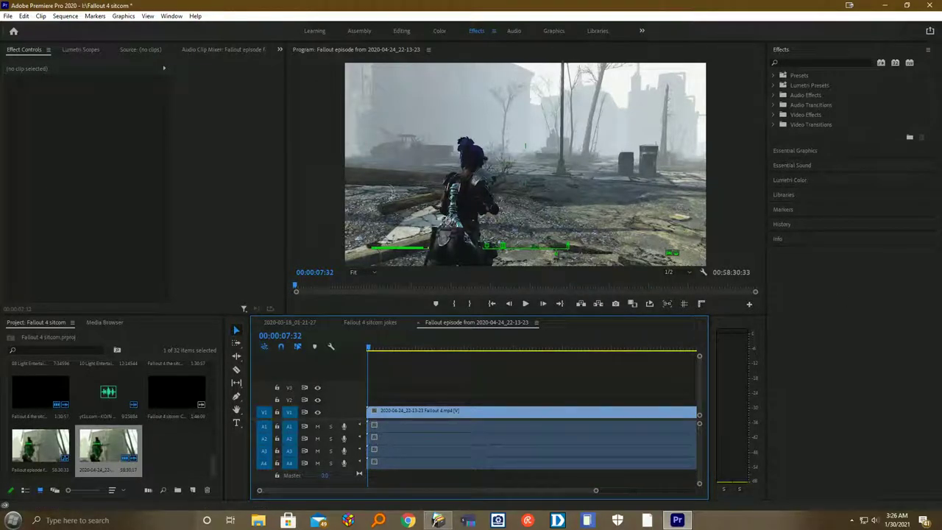
drag(595, 491, 676, 491)
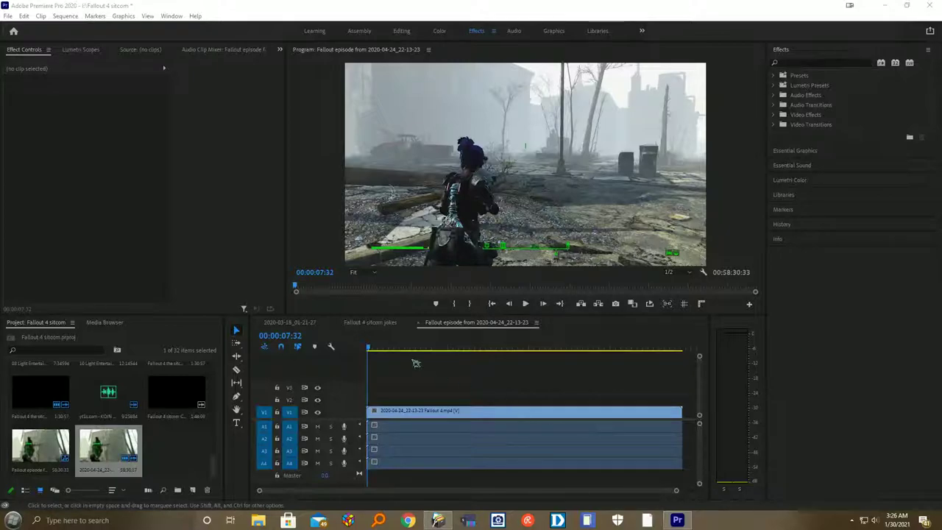
drag(371, 350, 398, 354)
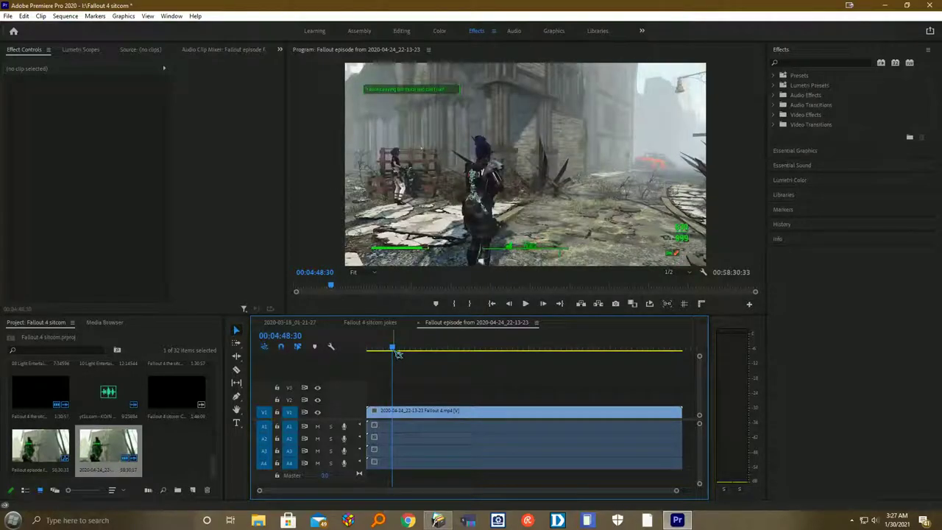
drag(397, 355, 459, 370)
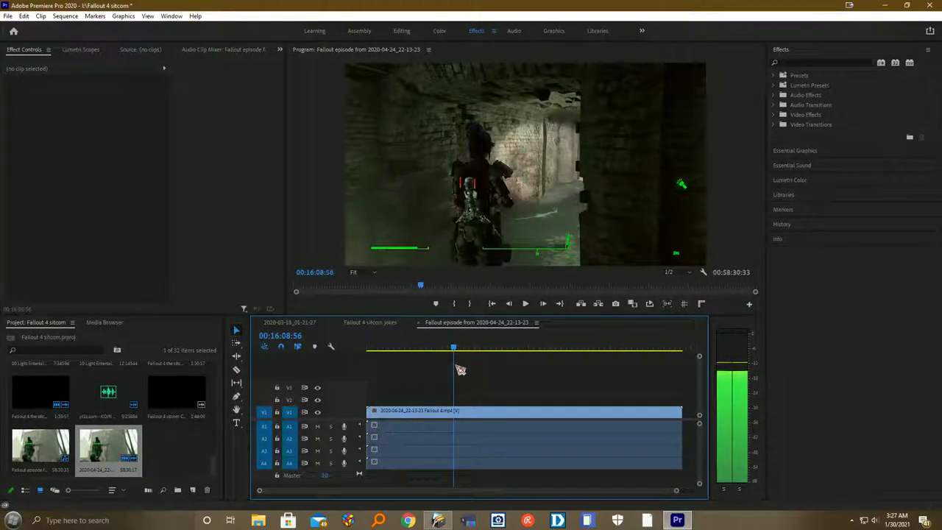
click(526, 303)
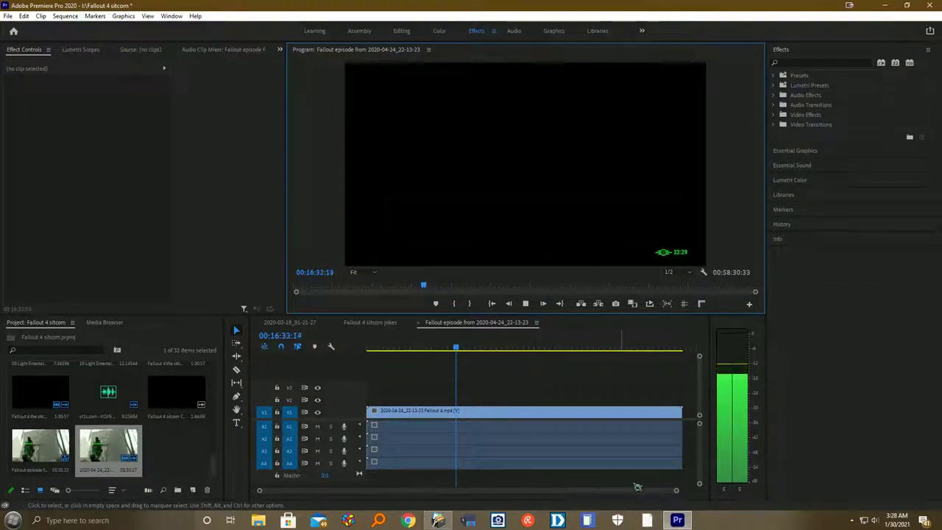
drag(675, 489, 608, 508)
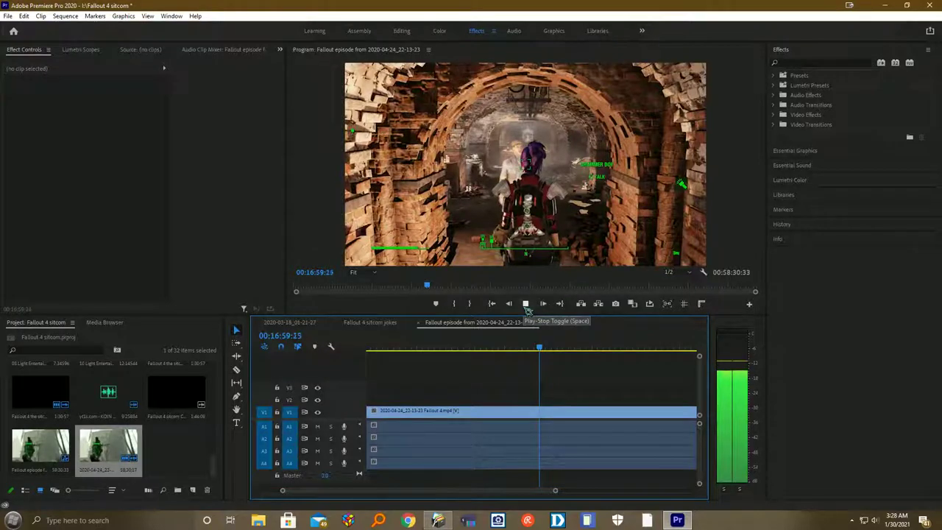
click(527, 310)
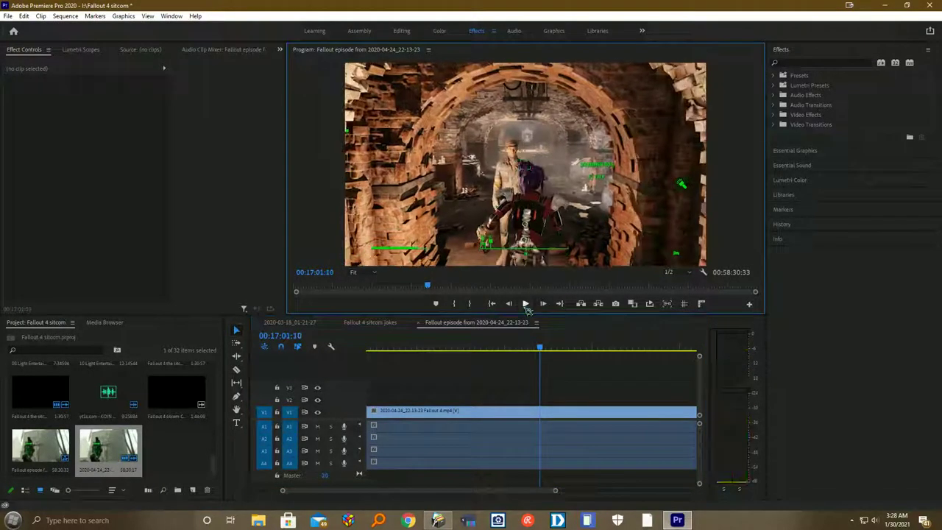
Step: Lower the system volume, replay the footage from about 00:16:58, and move the playhead back to about 00:17:22
key(XF86AudioLowerVolume)
key(XF86AudioLowerVolume)
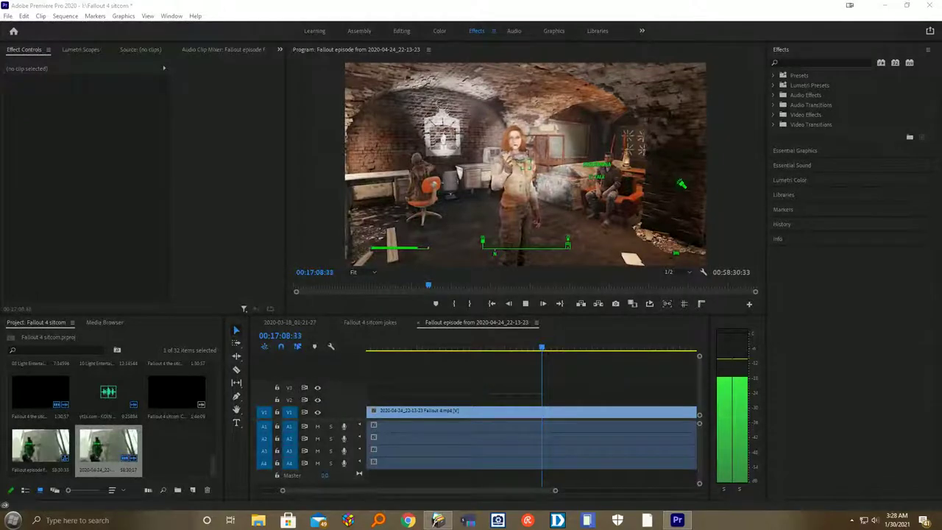
drag(547, 350, 540, 352)
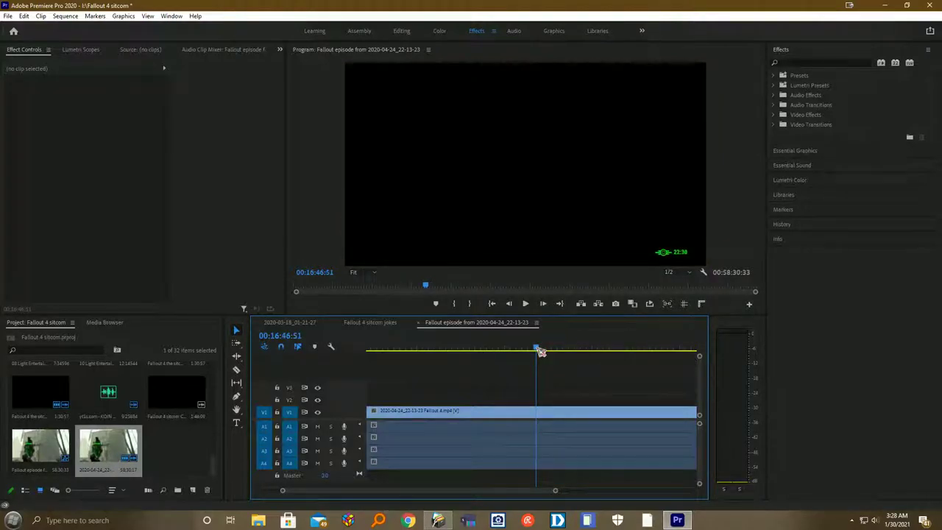
drag(542, 351, 542, 348)
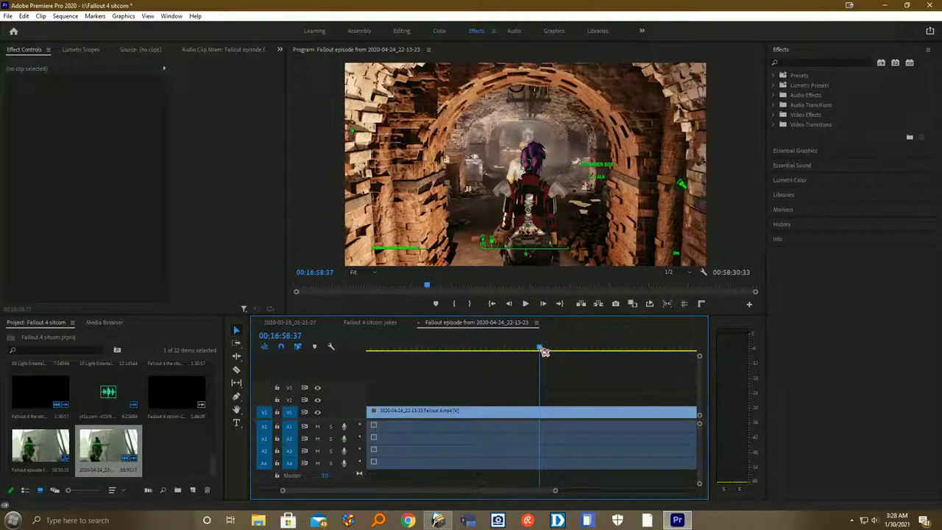
click(526, 303)
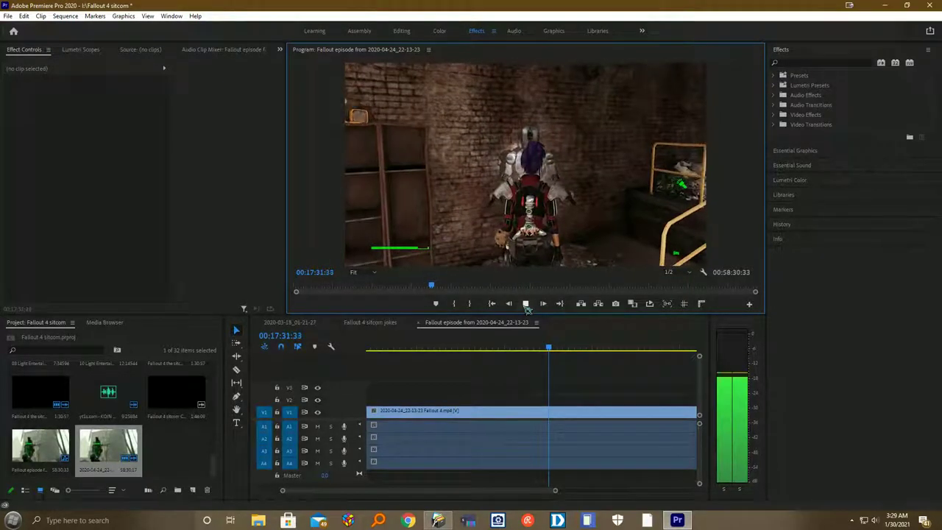
click(552, 350)
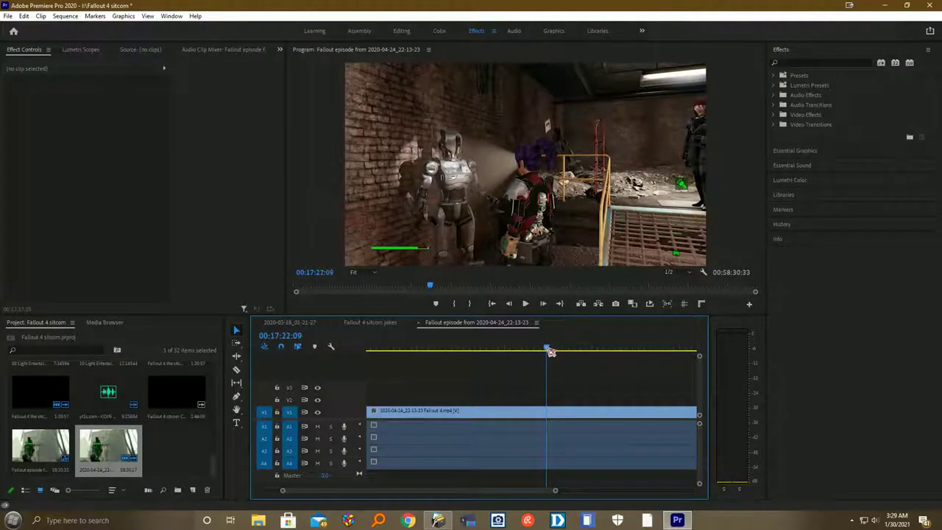
Step: Split the gameplay clip at 00:17:22:09 and cut out the part before the split
click(237, 370)
click(548, 416)
key(v)
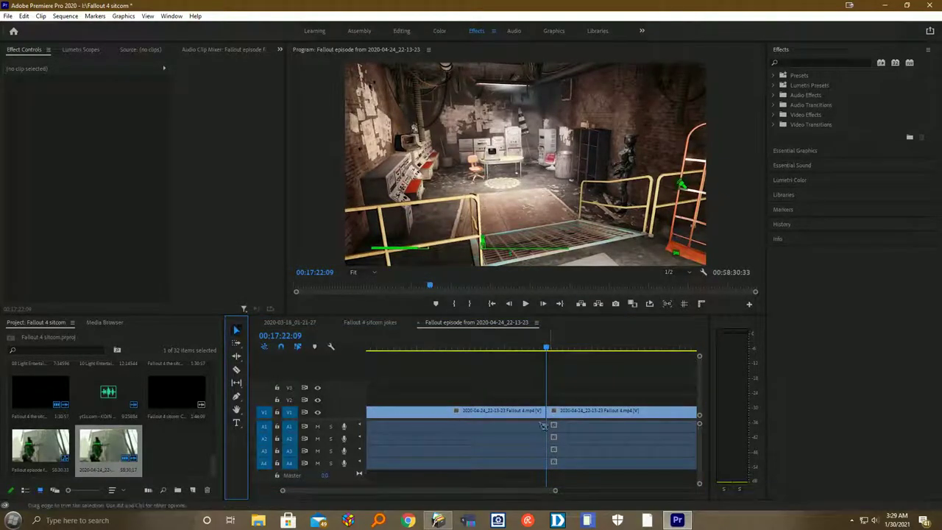
right_click(456, 441)
click(477, 20)
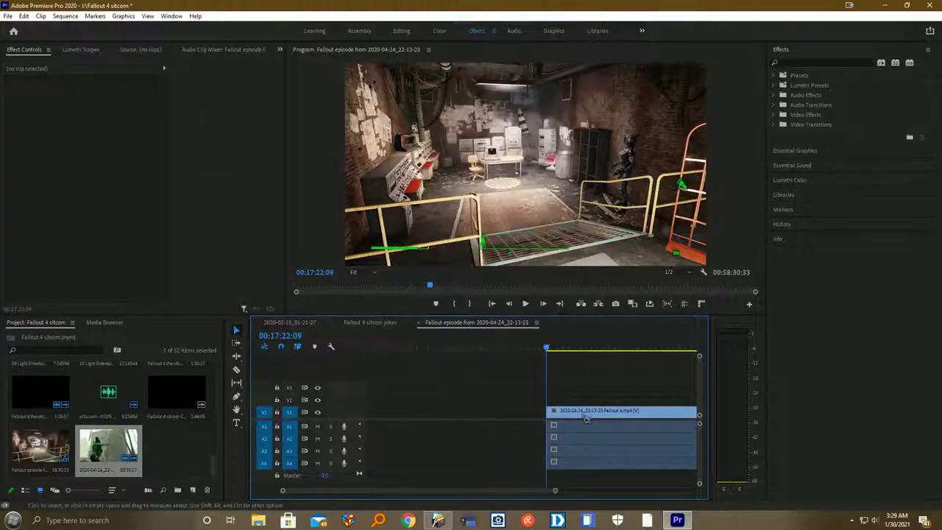
Step: Move the remaining gameplay clip to the very start of the sequence and return the playhead to 00:00:00:00
drag(608, 418, 416, 414)
drag(554, 354, 322, 372)
drag(581, 418, 451, 416)
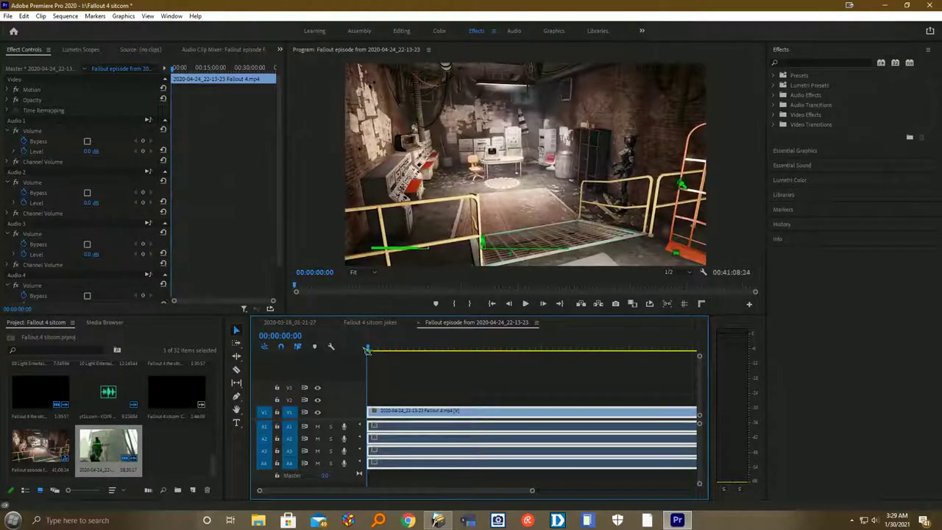
Step: Play the sequence from its start to about 00:00:21 and save the project
click(527, 304)
drag(532, 492, 646, 492)
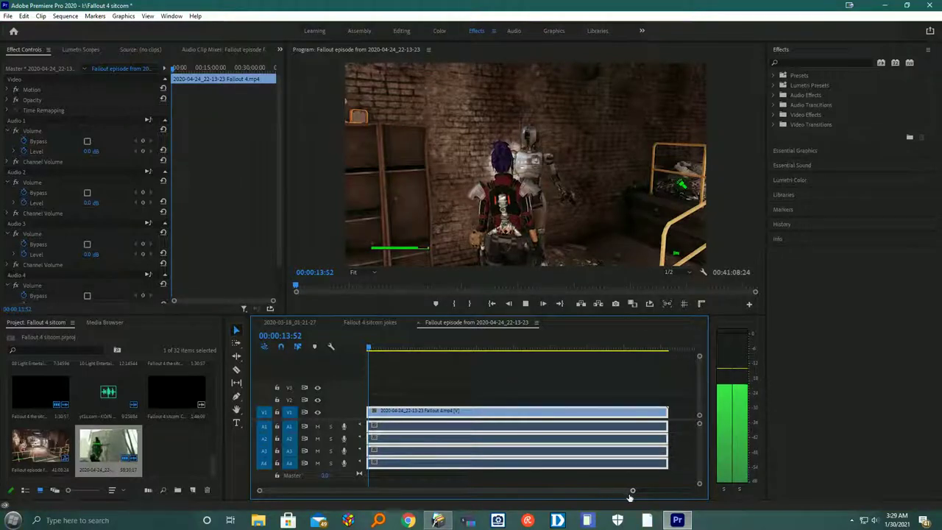
drag(633, 490, 589, 490)
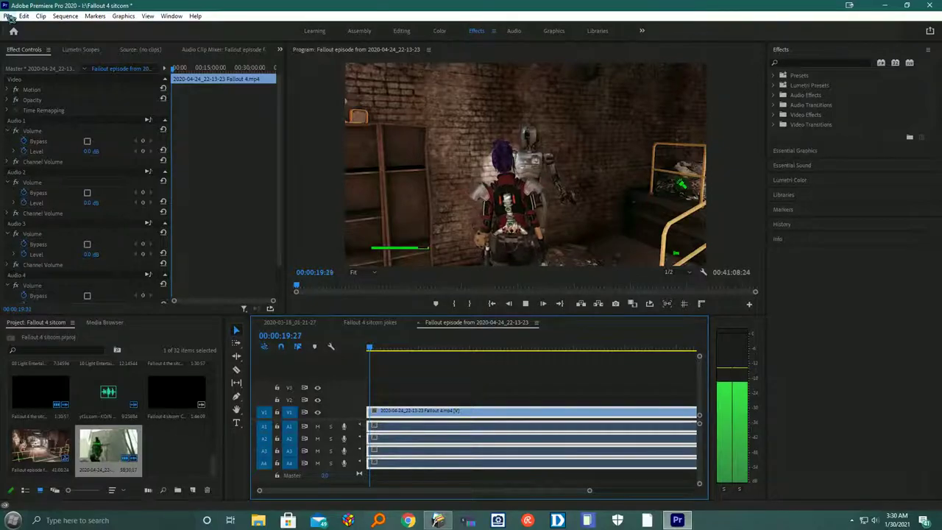
click(8, 15)
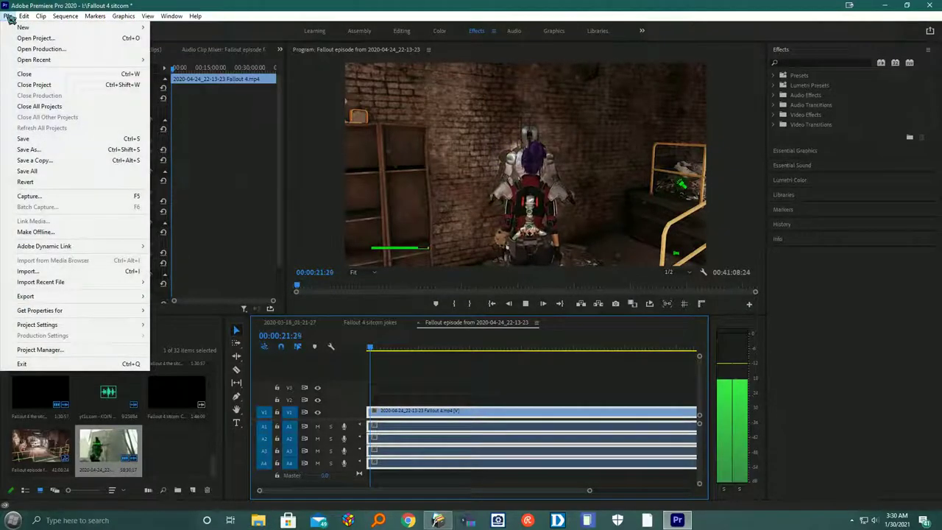
click(23, 138)
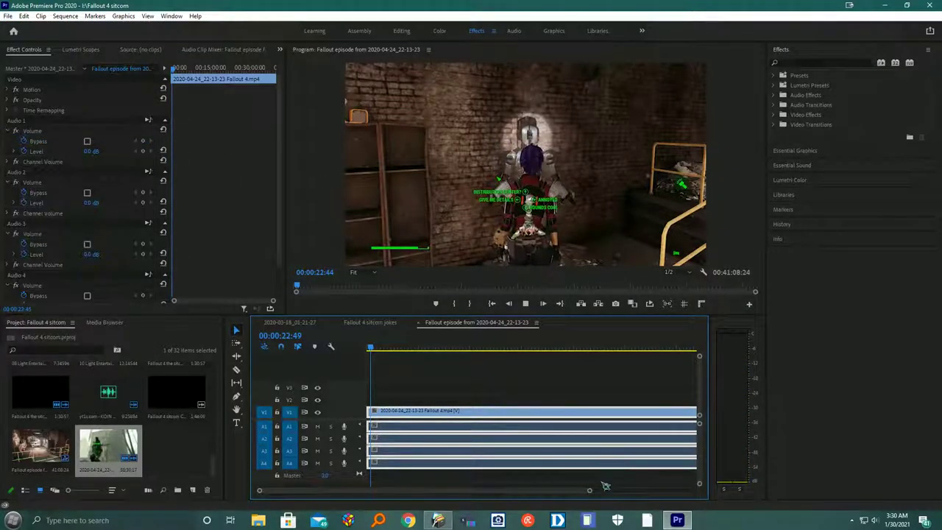
Step: Review the P.A.M. robot conversation from about 00:00:22 and split the clip at 00:00:52:01
drag(581, 492, 442, 492)
click(526, 304)
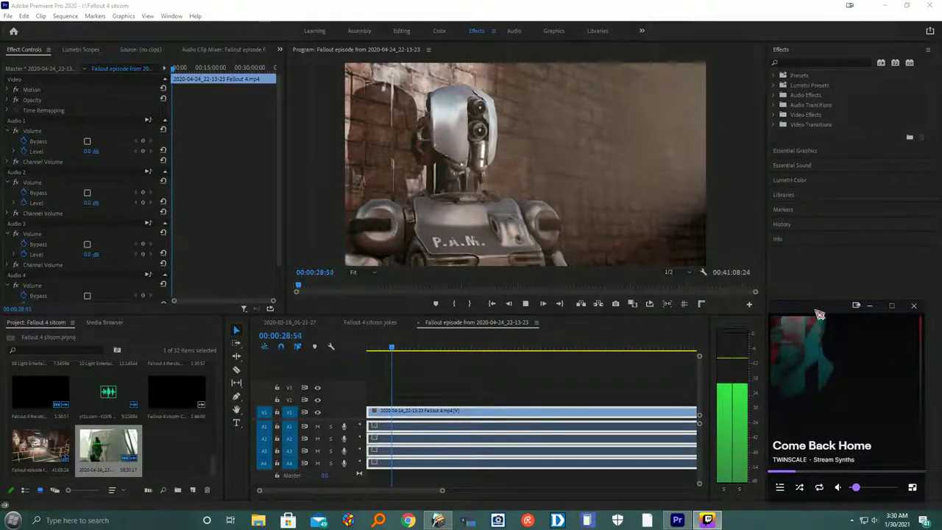
click(831, 307)
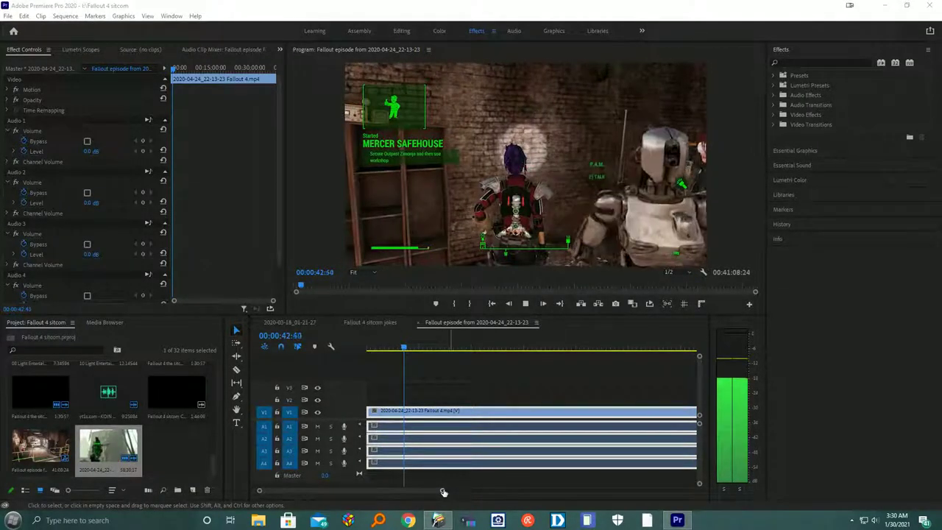
click(508, 331)
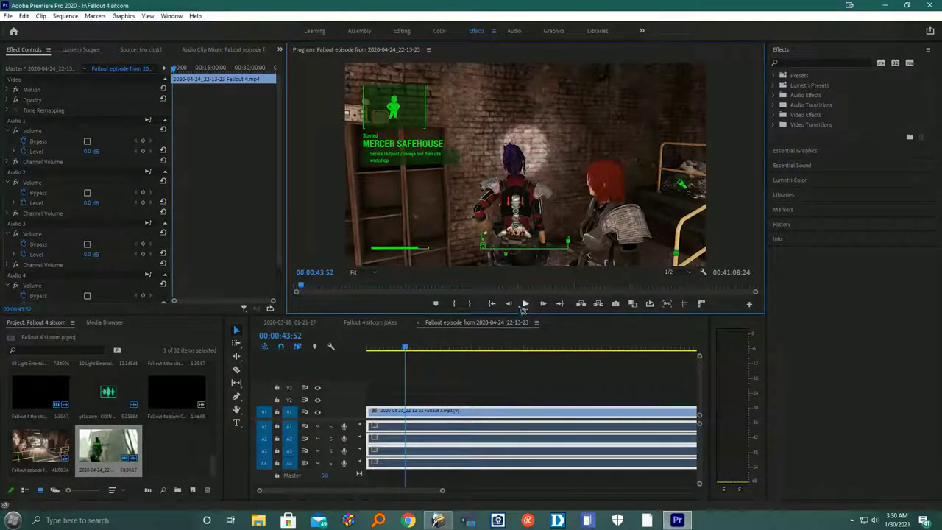
click(525, 304)
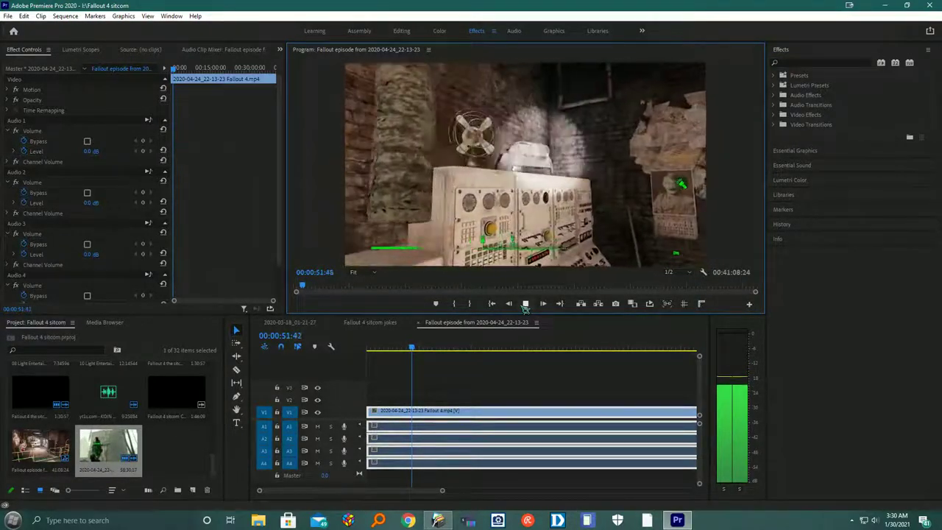
click(525, 307)
click(237, 370)
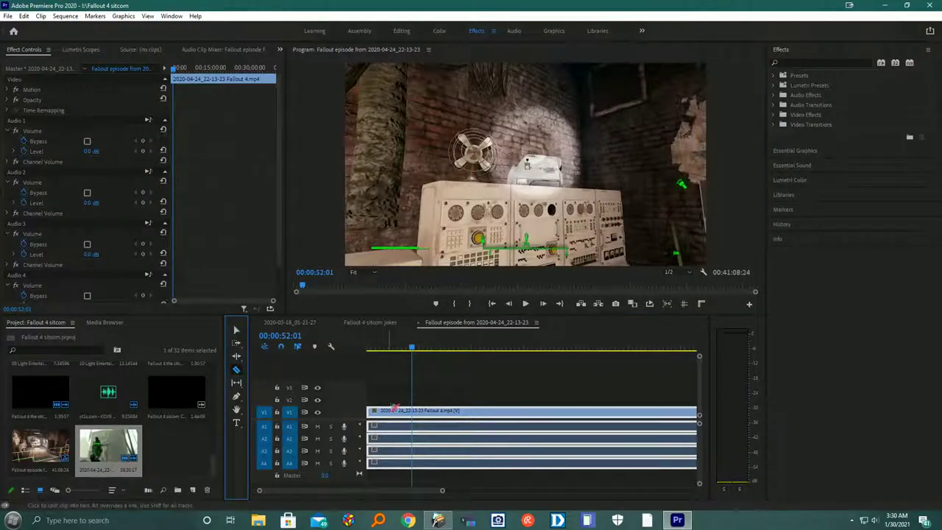
click(414, 417)
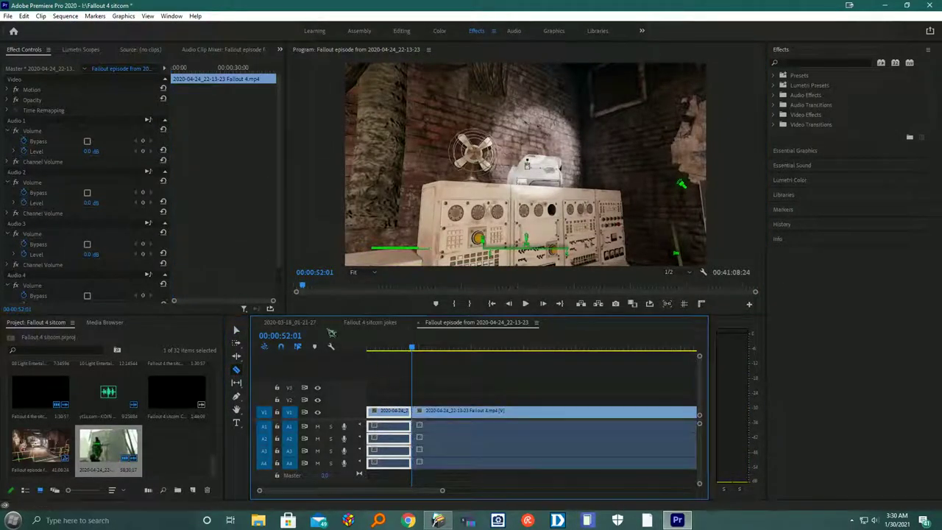
click(237, 330)
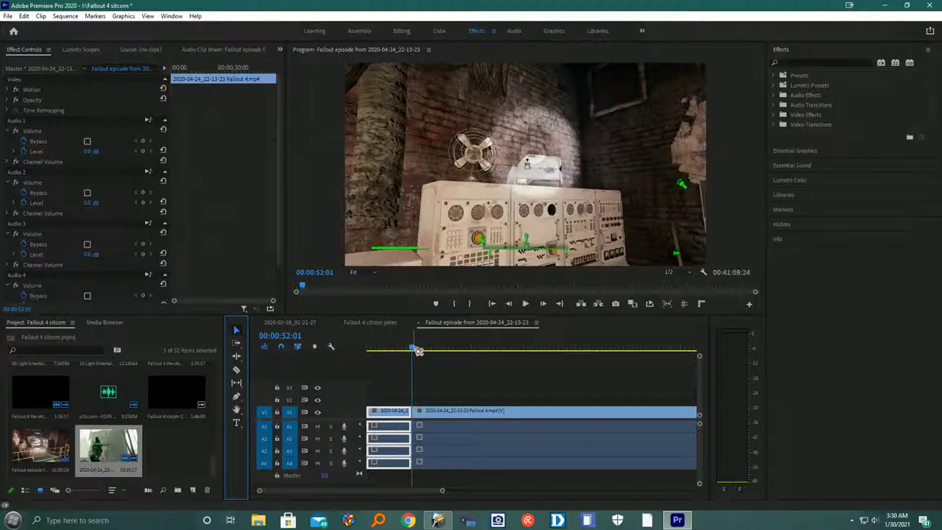
Step: Find where the approach to the person in the brick cellar begins and split the clip at 00:01:17:35
click(417, 349)
drag(429, 354, 441, 372)
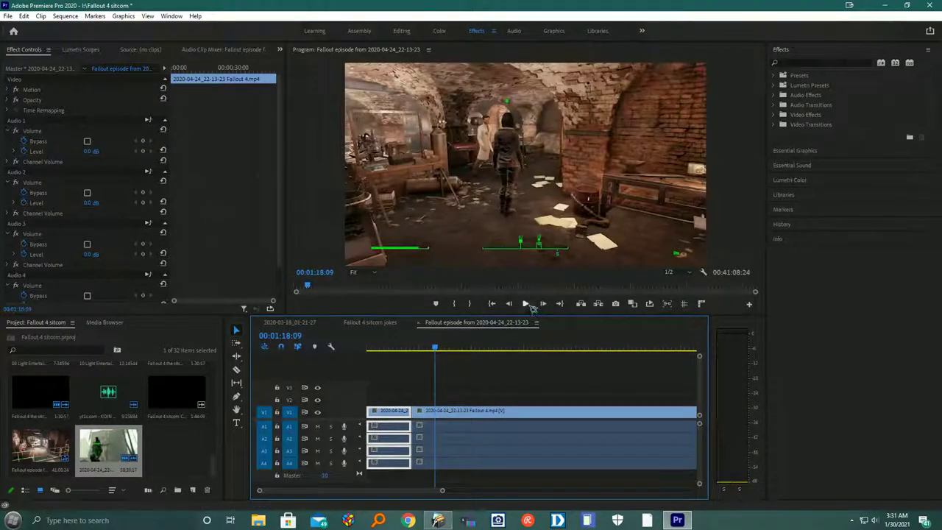
click(531, 306)
click(531, 305)
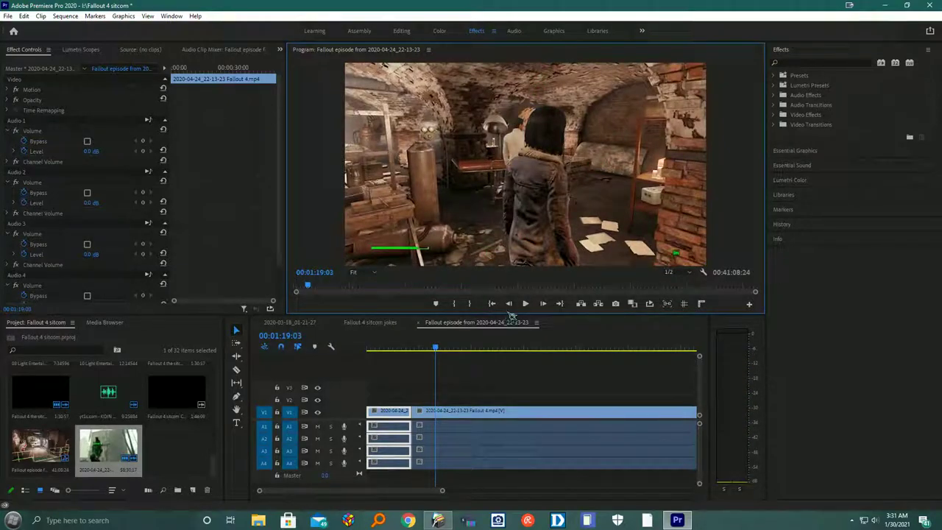
click(513, 305)
click(513, 305)
click(513, 305)
click(513, 305)
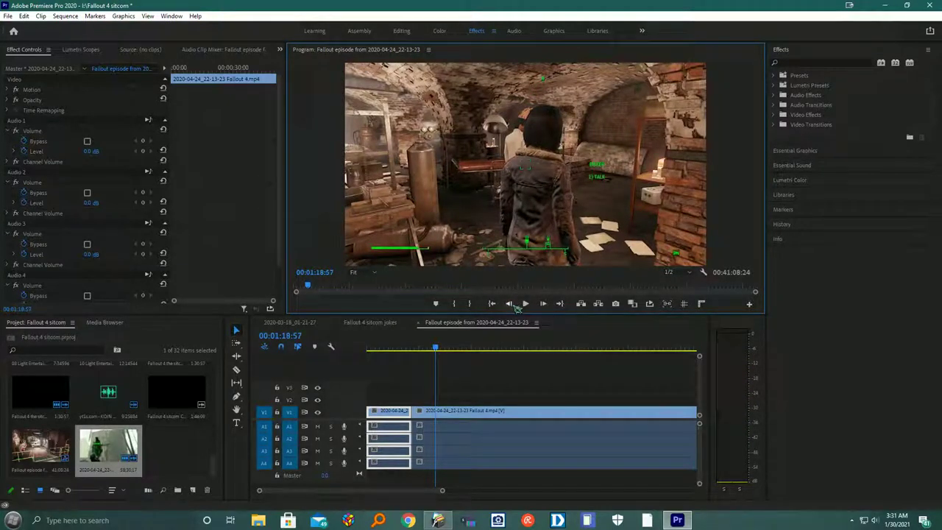
drag(440, 350, 439, 349)
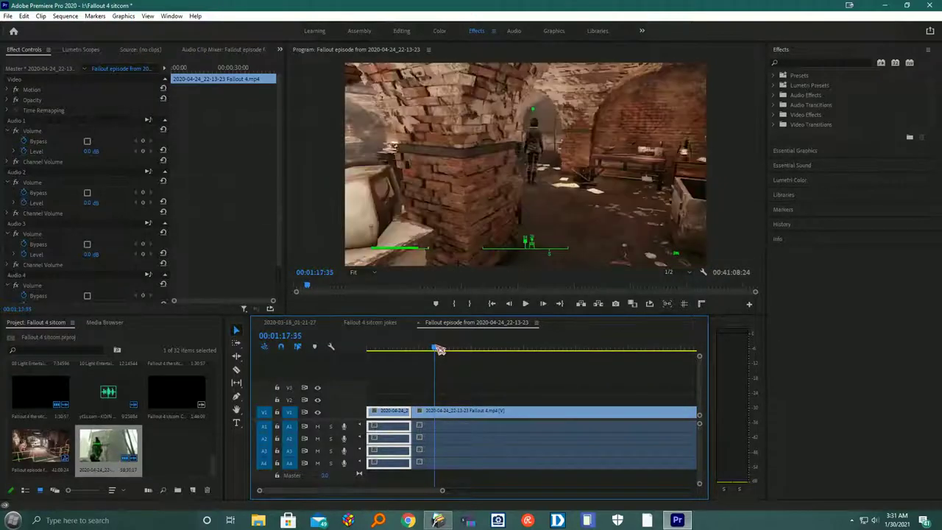
click(236, 369)
click(437, 414)
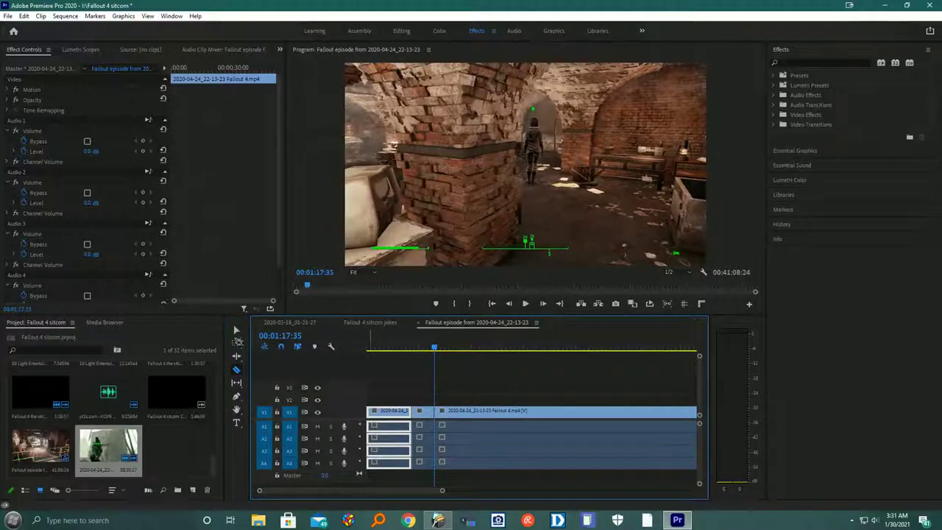
Step: Cut out the segment between 00:00:52:01 and 00:01:17:35 and move the following clip against the first to close the gap
key(v)
right_click(427, 423)
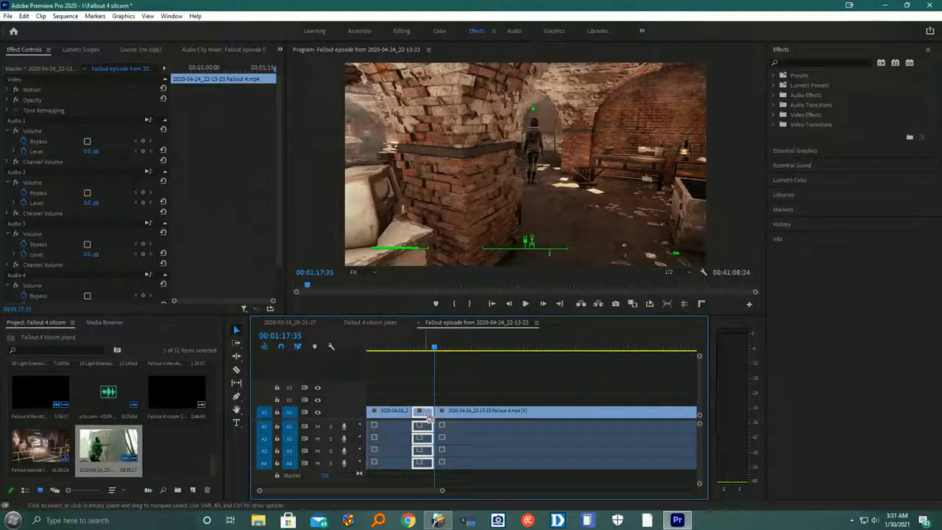
click(466, 19)
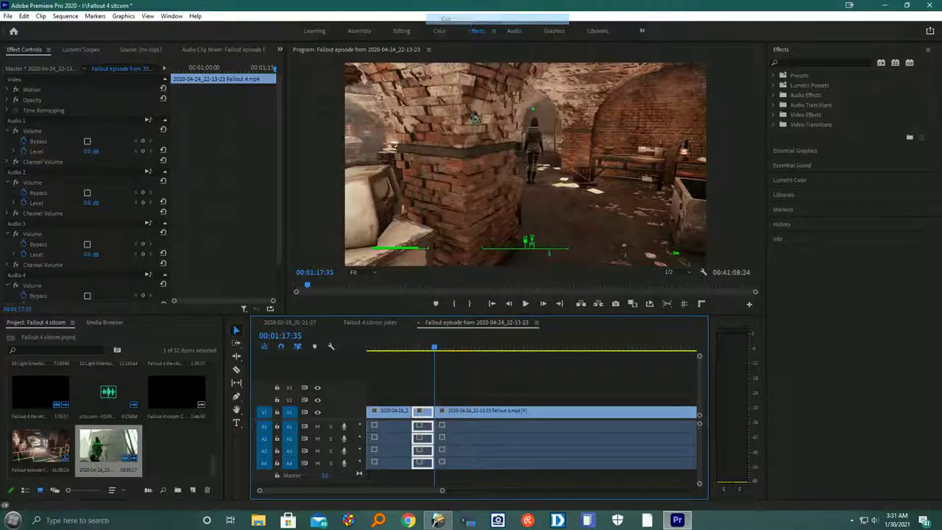
drag(436, 343, 394, 343)
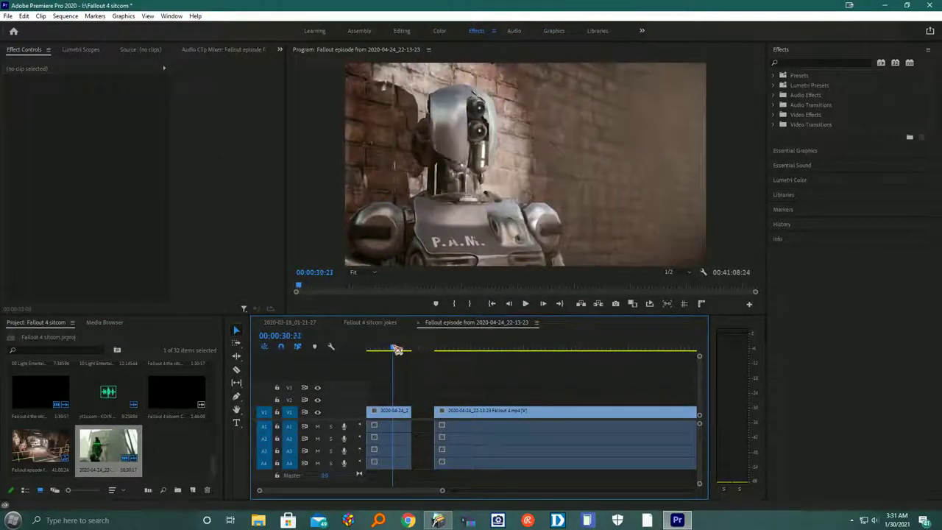
drag(511, 415, 491, 418)
Step: Review the cellar scene from about 00:00:53 and split the clip at 00:01:44:52
drag(396, 352, 413, 352)
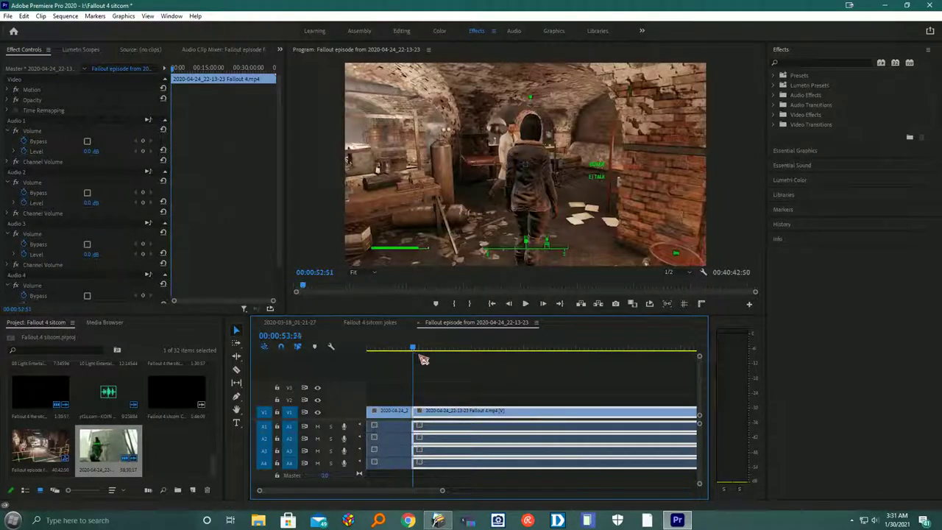
click(525, 304)
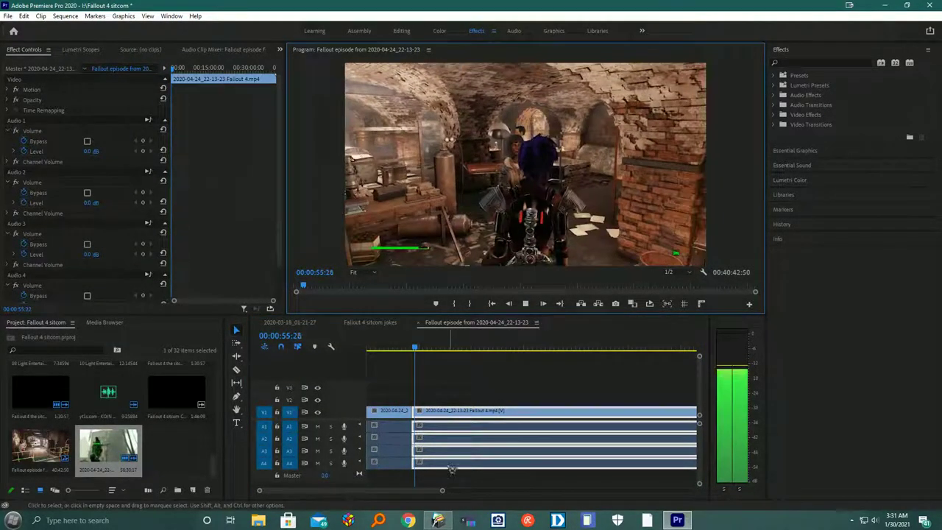
drag(441, 490, 420, 491)
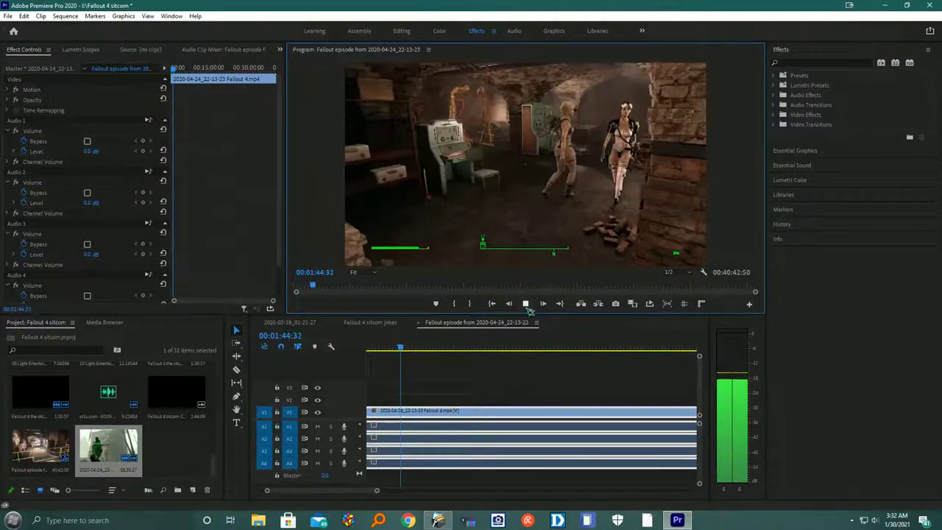
click(526, 304)
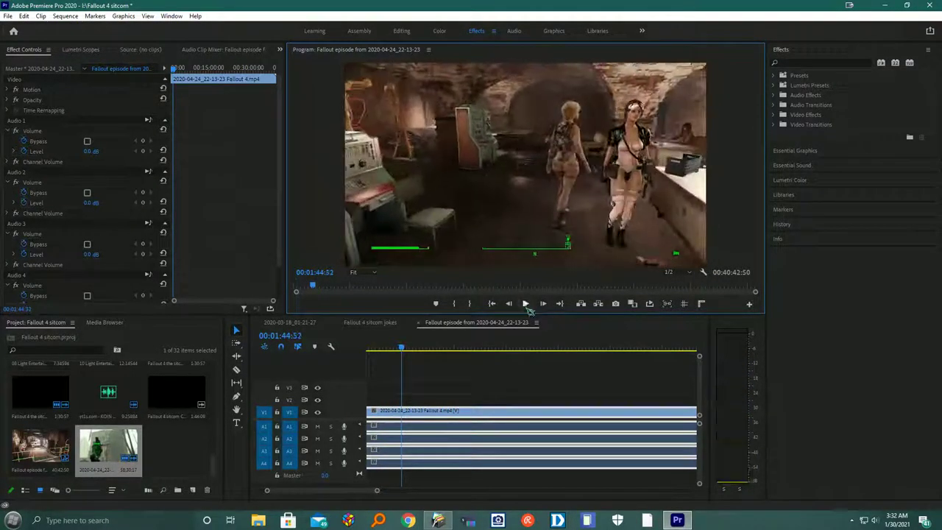
click(237, 370)
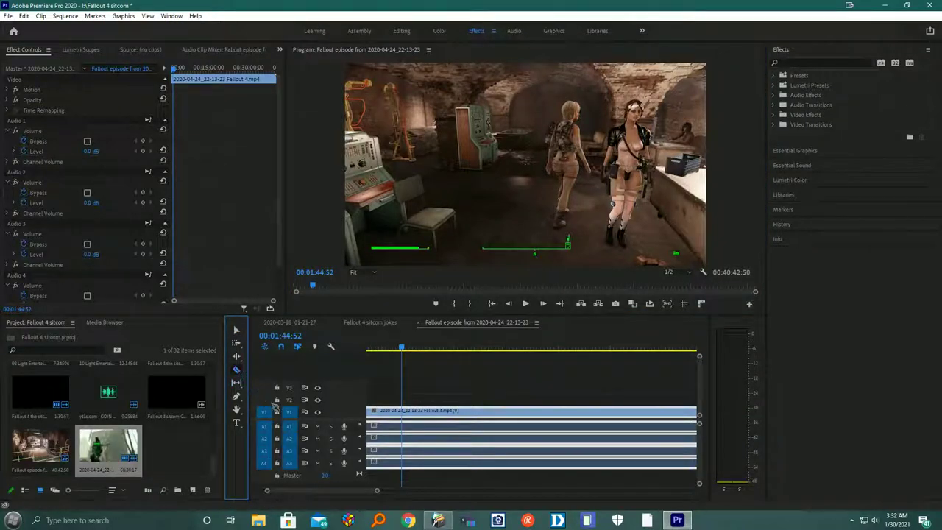
click(402, 411)
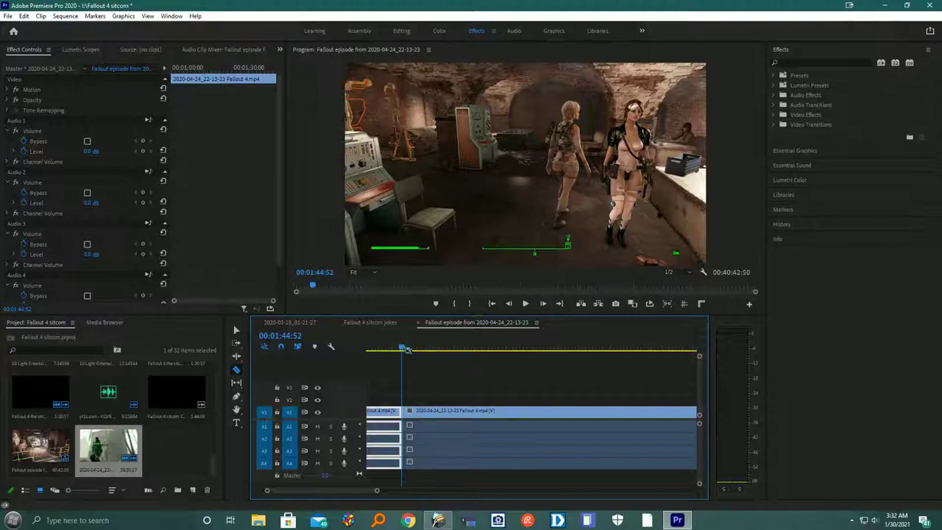
Step: Scan the footage after the 00:01:44:52 split, out to about 00:36:30, for further usable scenes
drag(410, 351, 469, 362)
drag(471, 363, 787, 450)
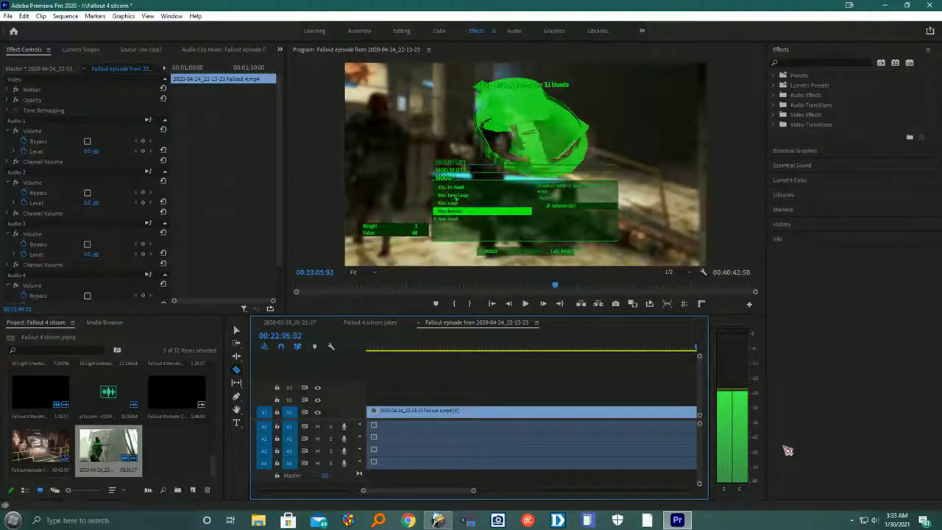
mouse_move(788, 450)
mouse_down()
mouse_move(828, 442)
mouse_move(652, 427)
mouse_move(773, 446)
mouse_move(796, 440)
mouse_up()
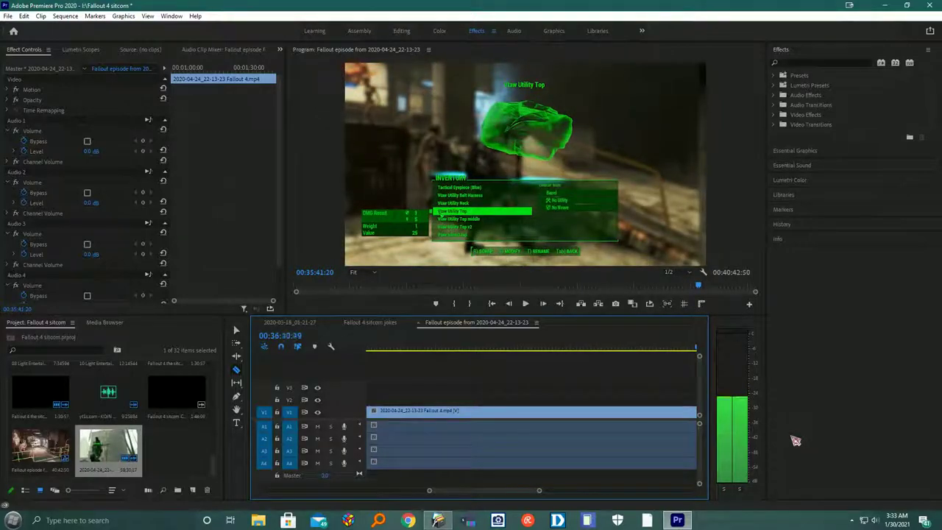
drag(795, 440, 165, 408)
drag(428, 490, 332, 488)
Step: Cut out the entire remaining clip after the split at 00:01:44:52
click(237, 330)
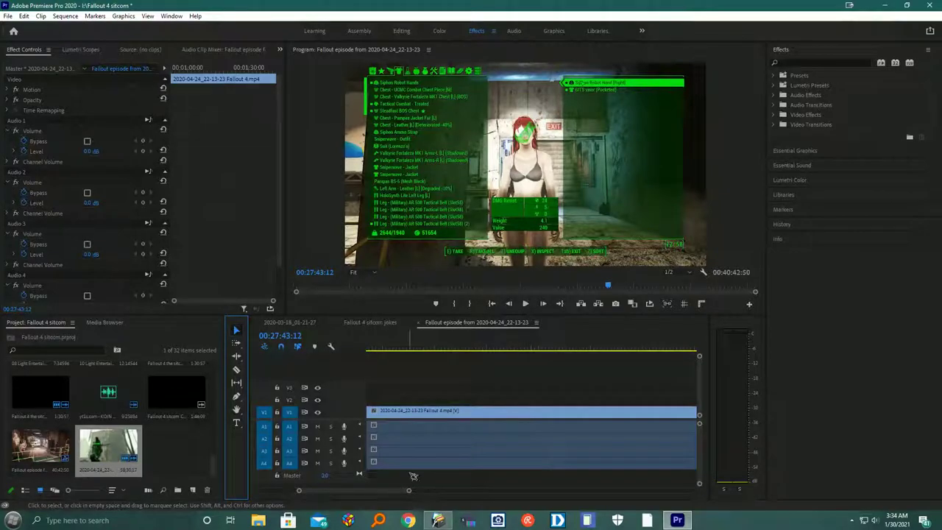
right_click(521, 421)
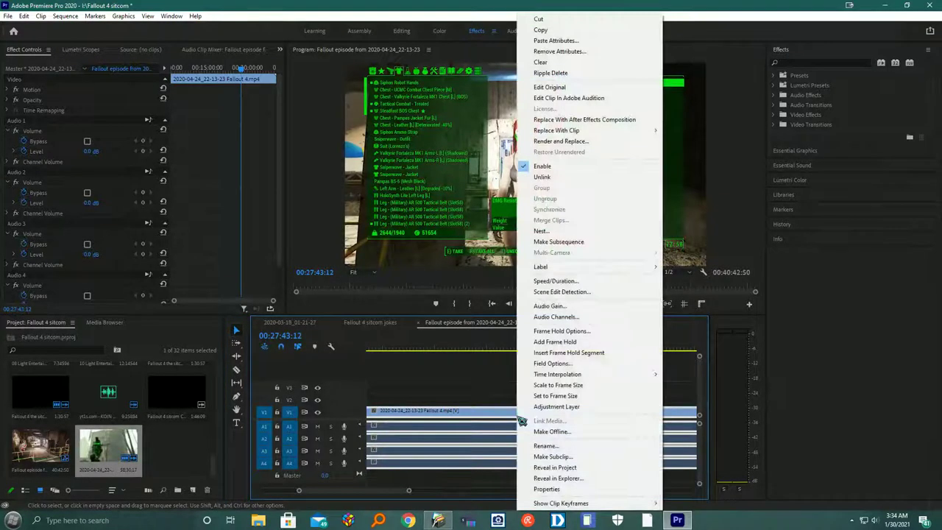
click(391, 493)
drag(391, 492, 357, 496)
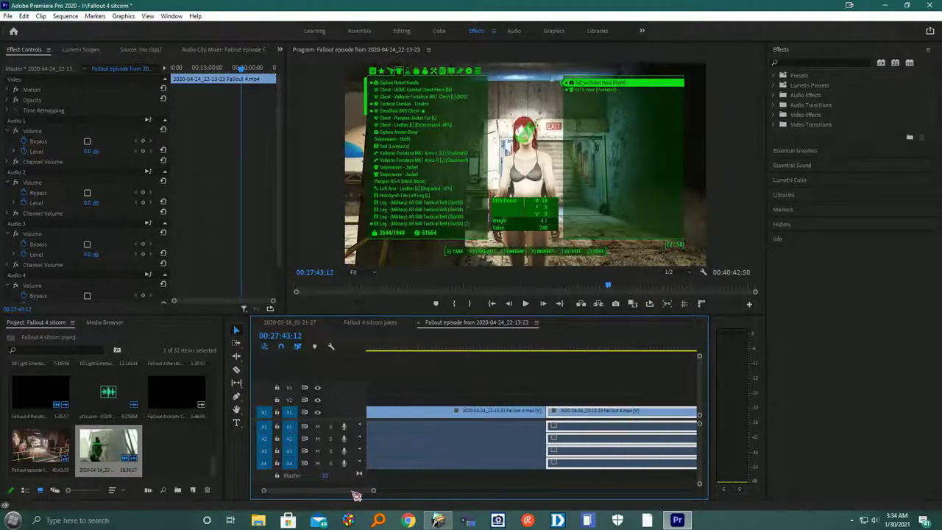
click(552, 350)
mouse_move(553, 354)
mouse_down()
mouse_move(542, 350)
mouse_move(558, 351)
mouse_up()
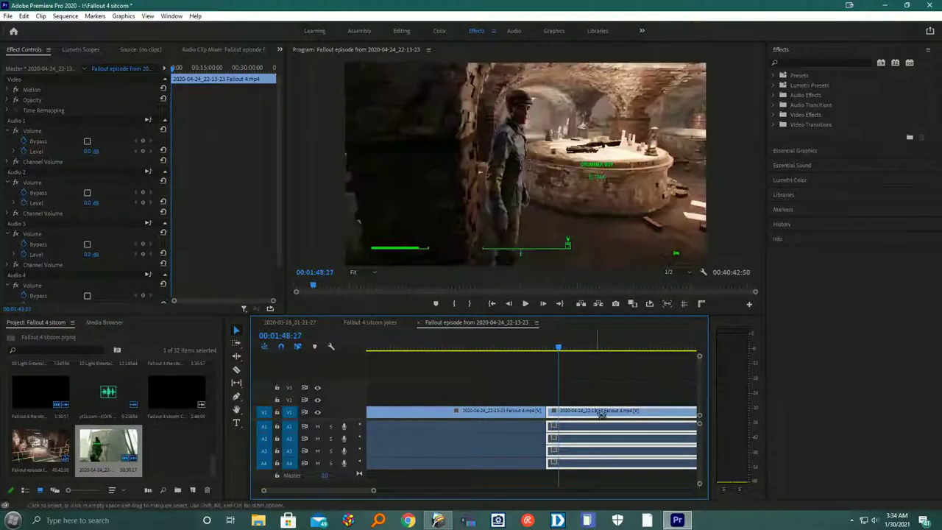
right_click(599, 413)
click(648, 21)
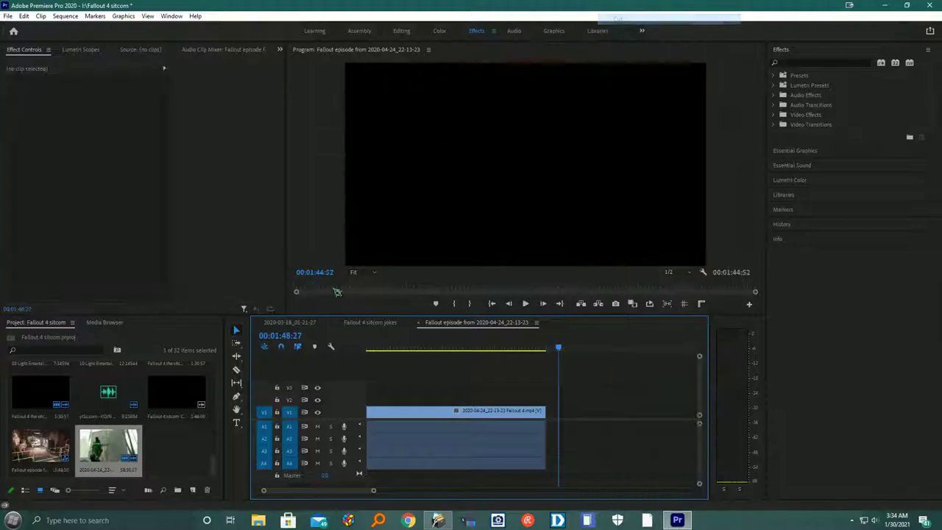
Step: Bring up the 2020-04-23_20-40-26.mp4 recording in VLC media player and move its window to the other monitor
click(265, 521)
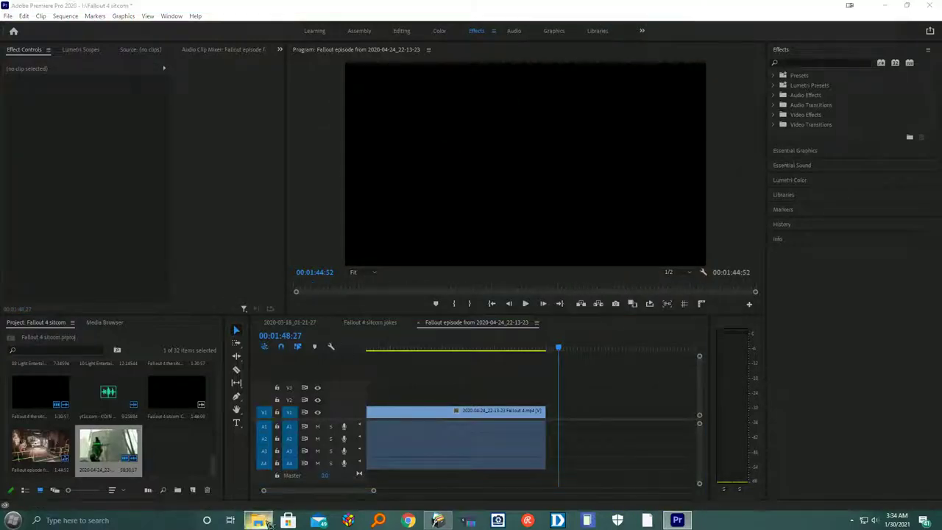
click(739, 8)
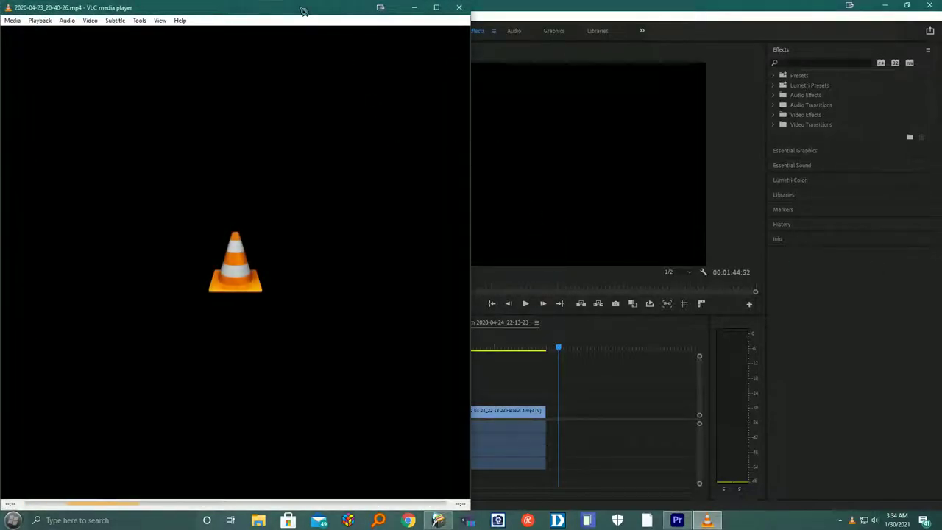
drag(304, 11, 941, 59)
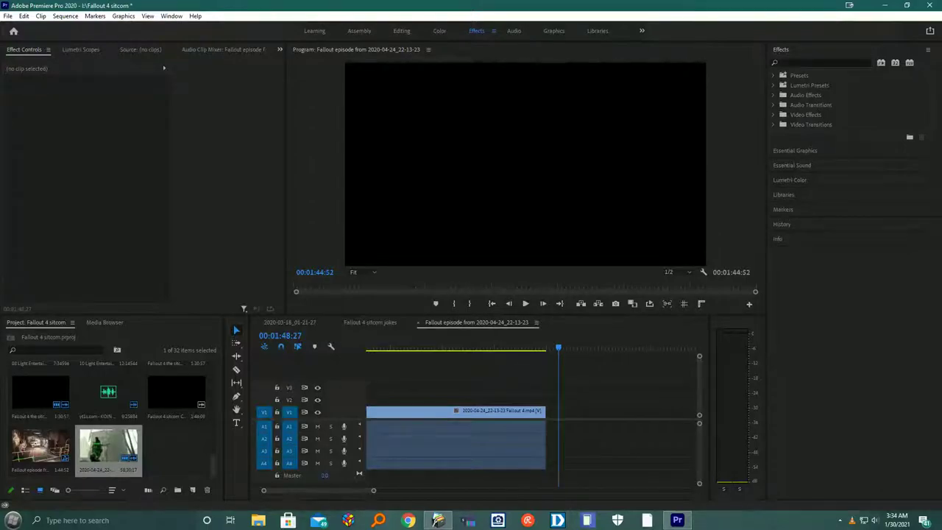
Step: Try to render the Fallout episode sequence from In to Out with the render details expanded, and cancel the render
drag(768, 340, 483, 341)
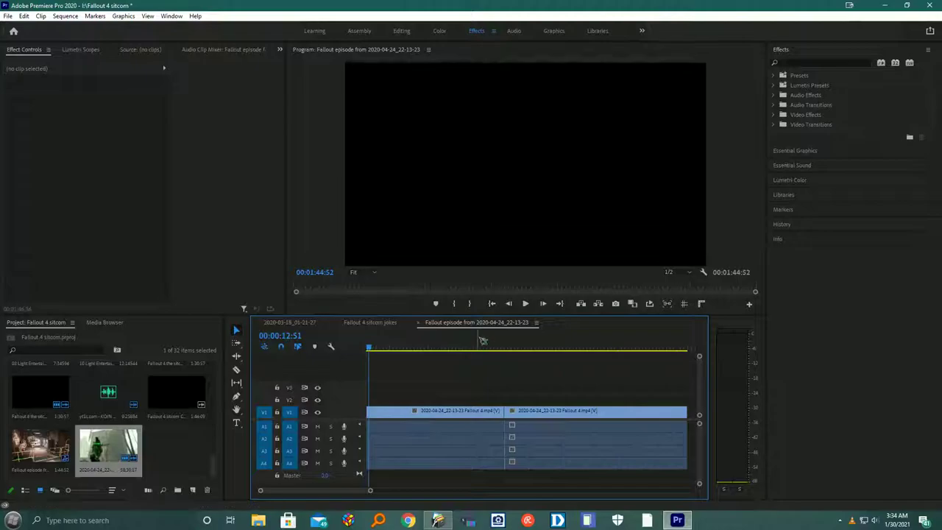
right_click(506, 328)
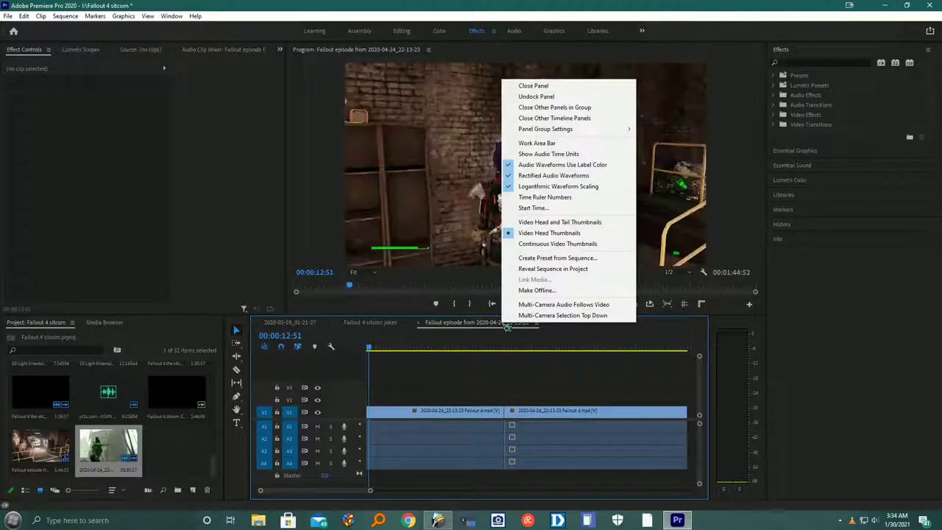
click(507, 327)
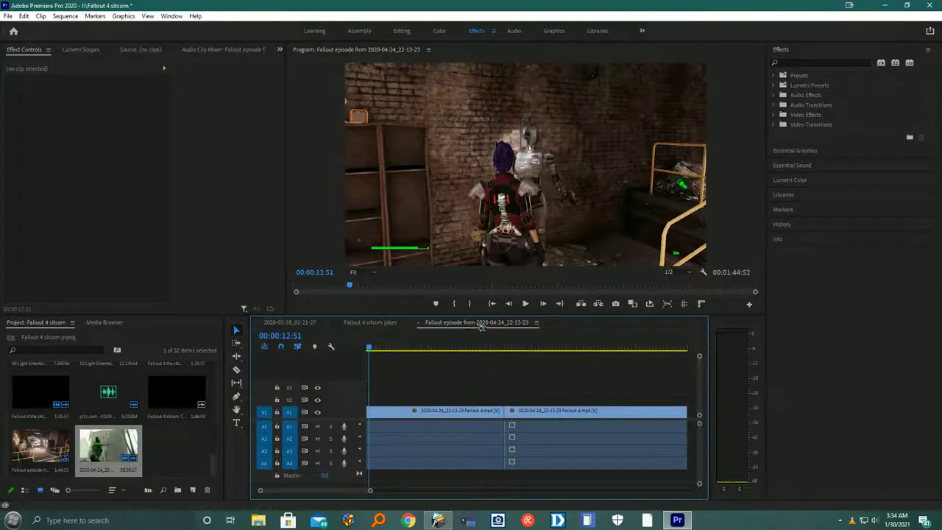
drag(370, 491, 423, 490)
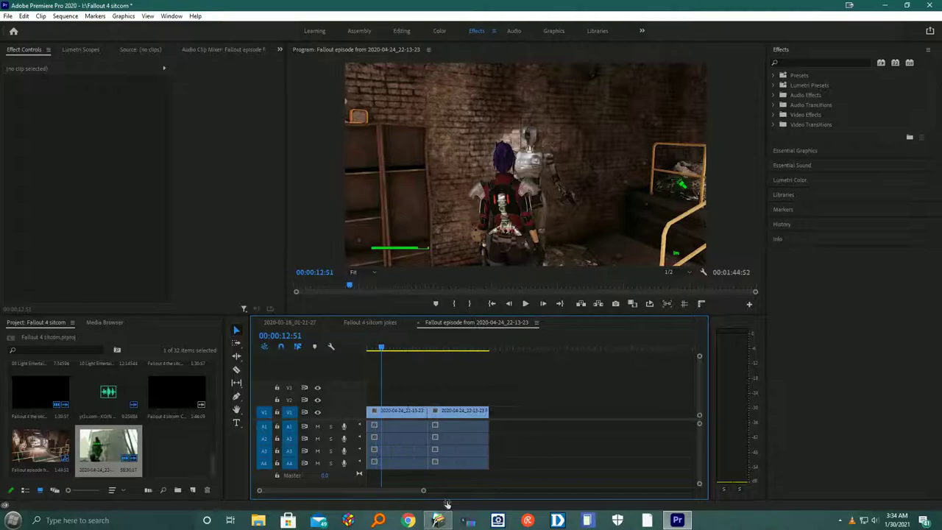
click(71, 17)
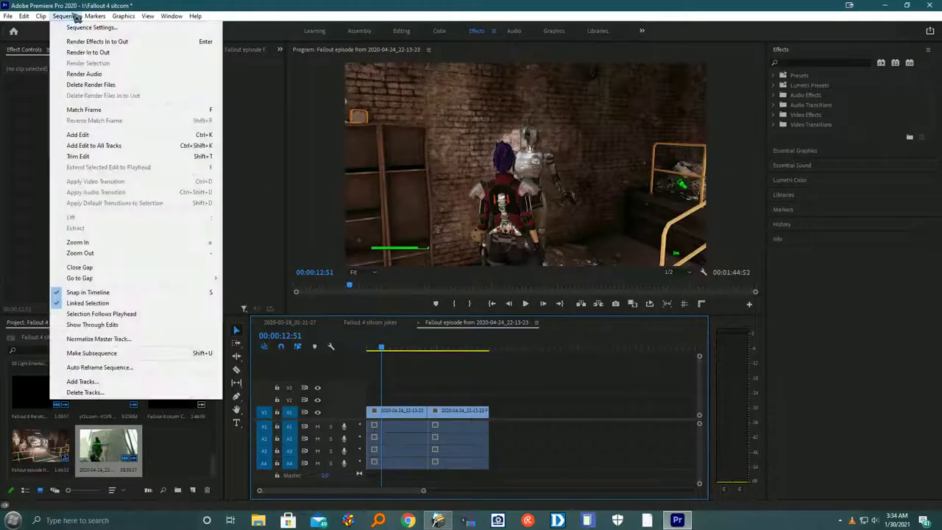
click(85, 53)
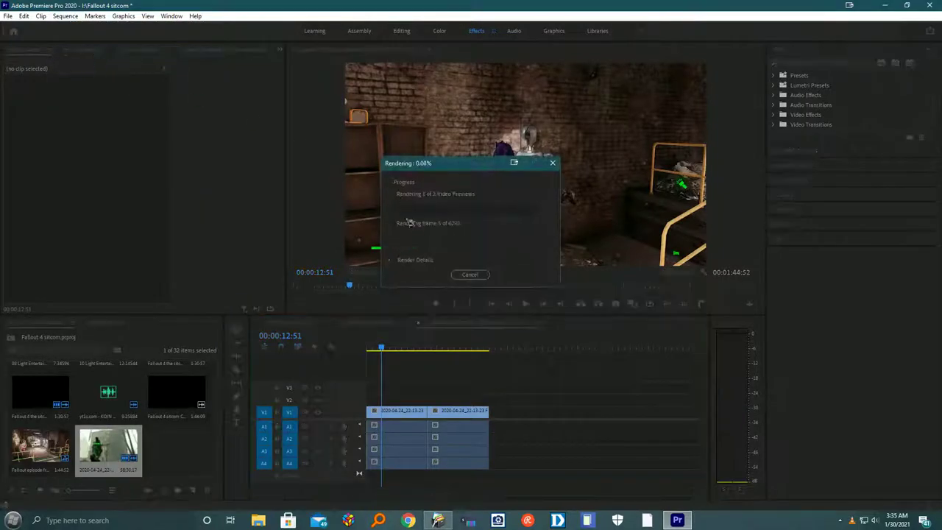
click(395, 261)
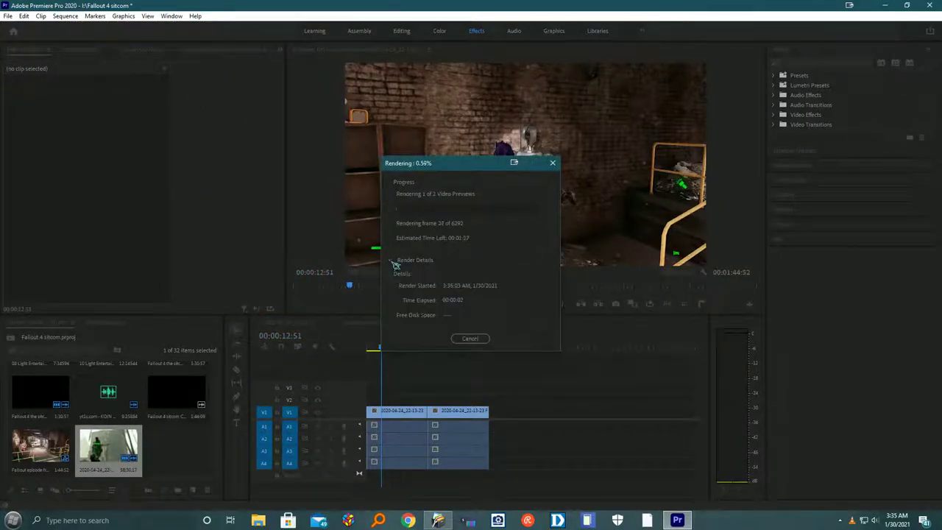
click(438, 520)
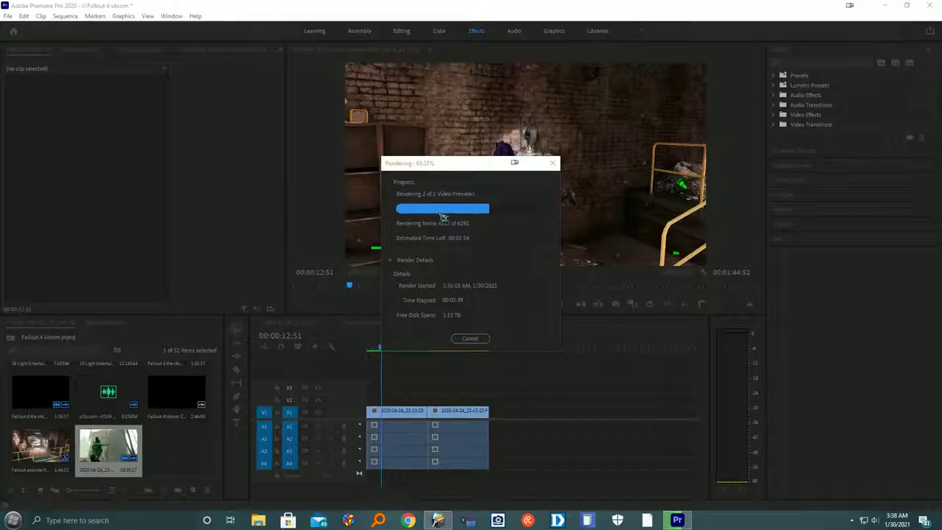
click(469, 338)
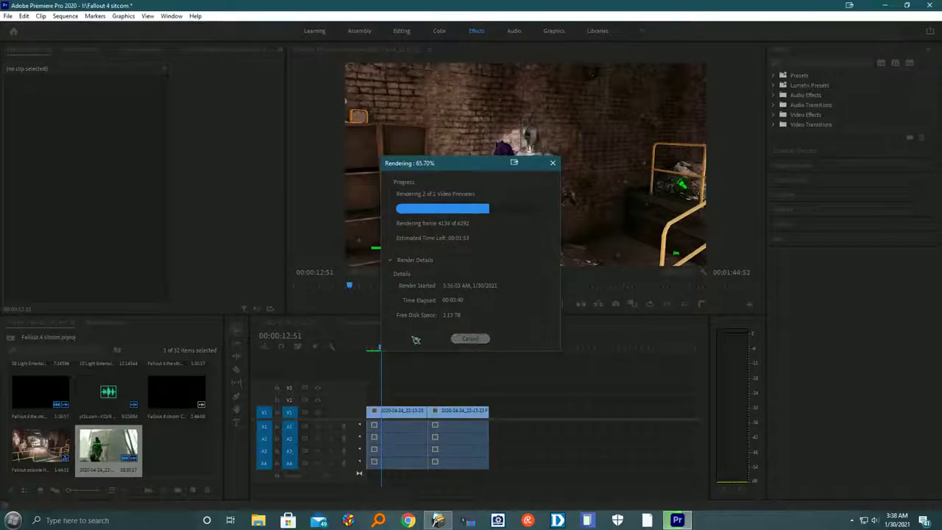
Step: Cut all the clips out of the Fallout 4 sitcom jokes sequence
click(295, 324)
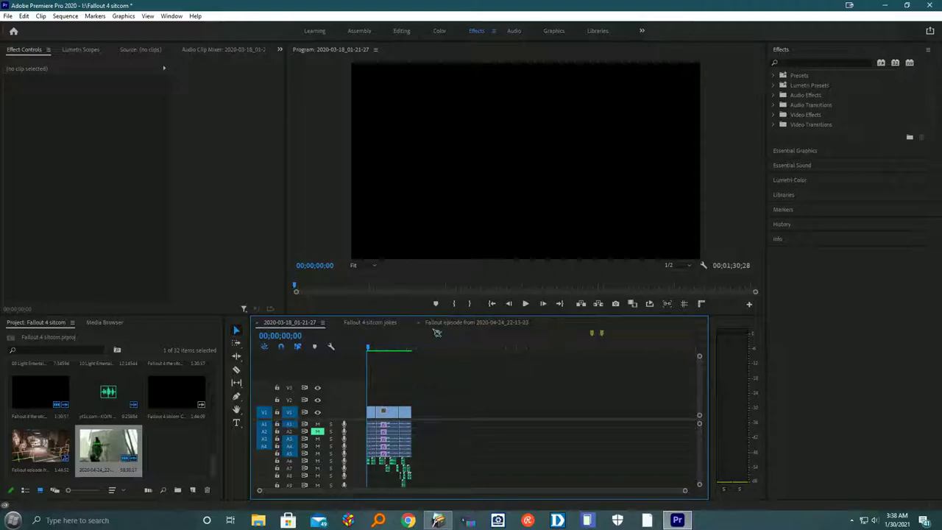
click(388, 326)
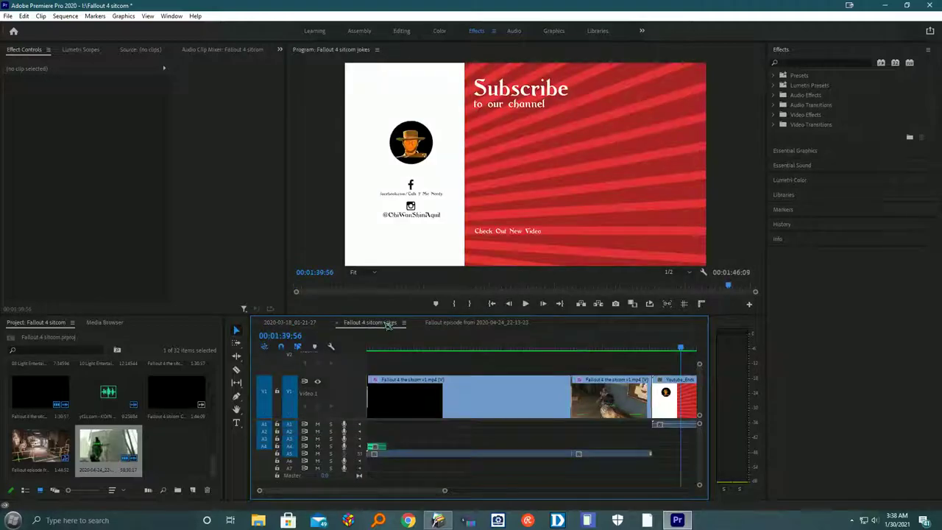
drag(445, 491, 465, 495)
drag(631, 478, 329, 348)
right_click(446, 412)
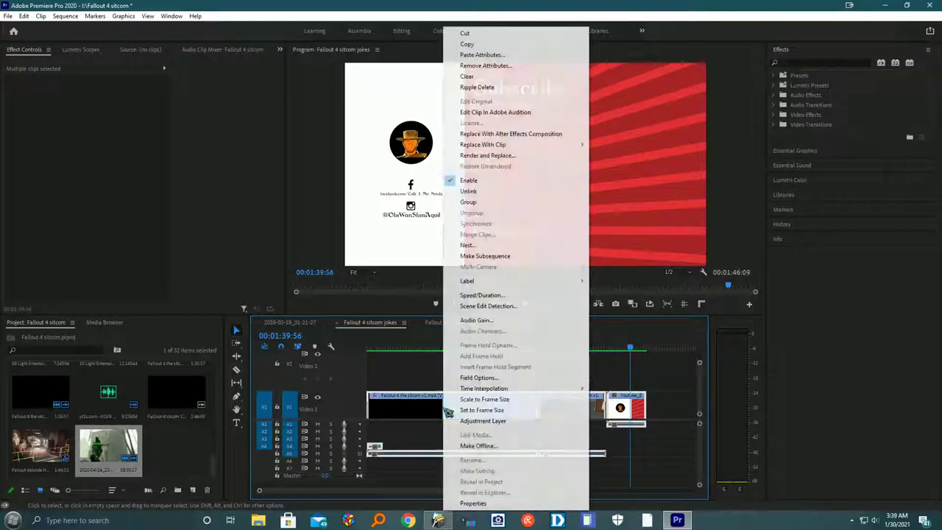
click(478, 35)
Step: Place the 2020-03-18_01-21-27 sequence at the start of the emptied Video 1 track, keeping the existing sequence settings
click(219, 465)
scroll(218, 434, up, 5)
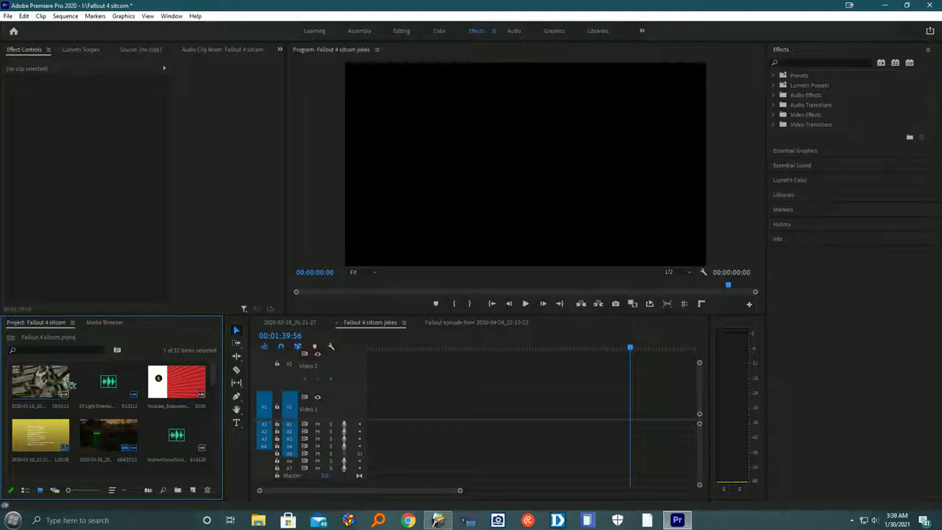
click(37, 436)
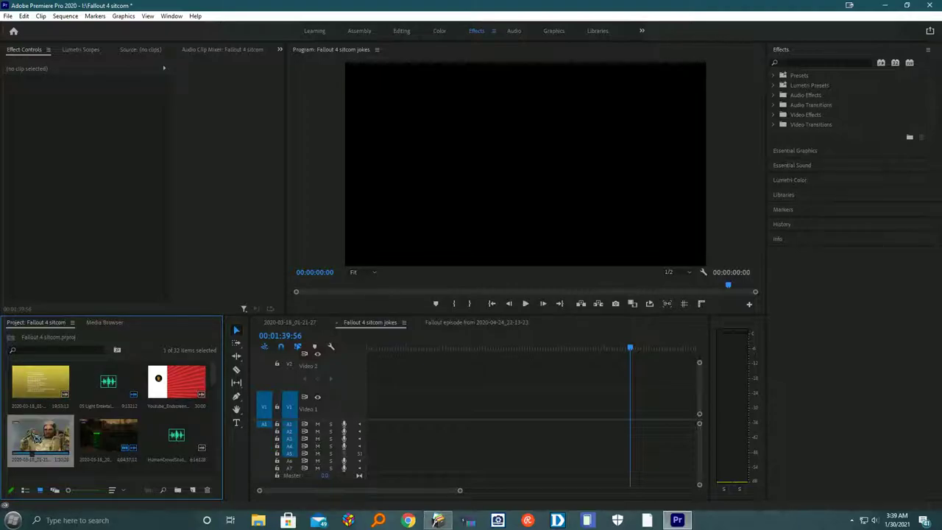
drag(37, 436, 383, 434)
drag(381, 435, 374, 411)
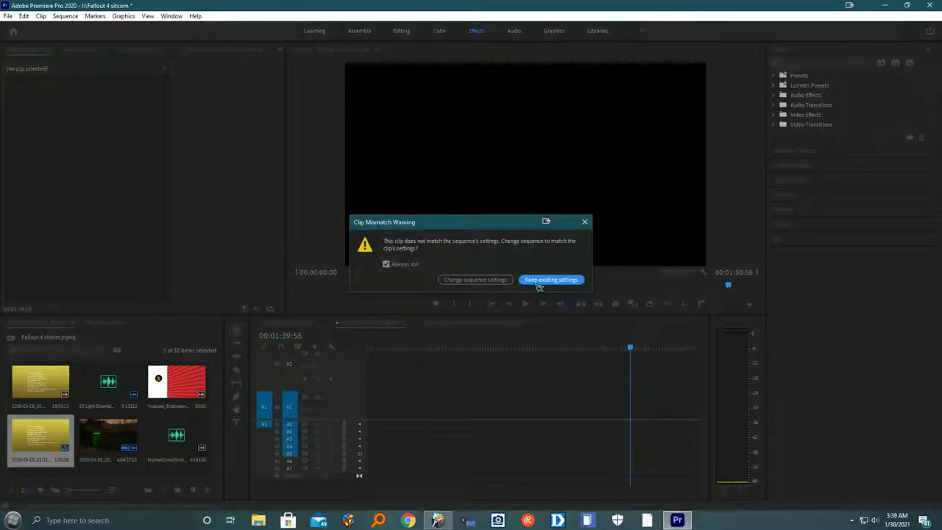
click(539, 286)
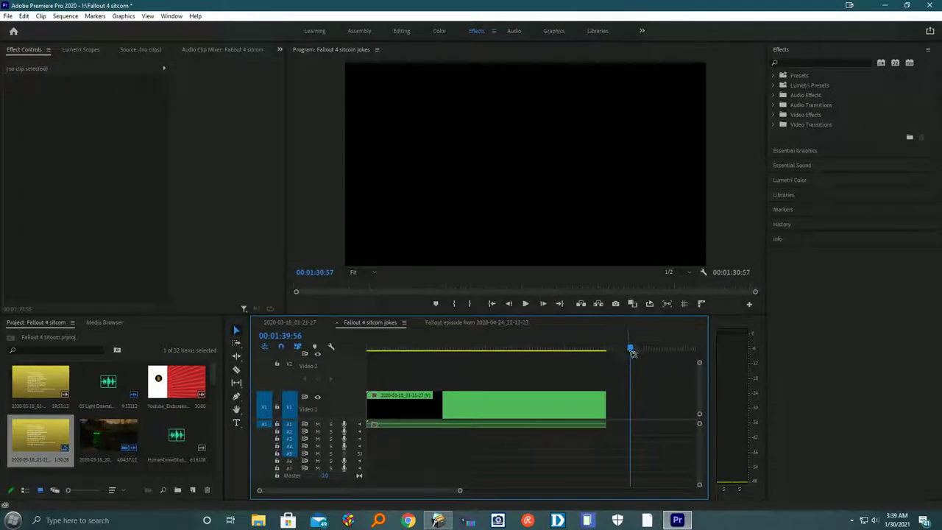
Step: Review the nested 2020-03-18_01-21-27 sequence from about 00:00:10 to 00:01:13:35 and delete it from the timeline
drag(630, 349, 396, 372)
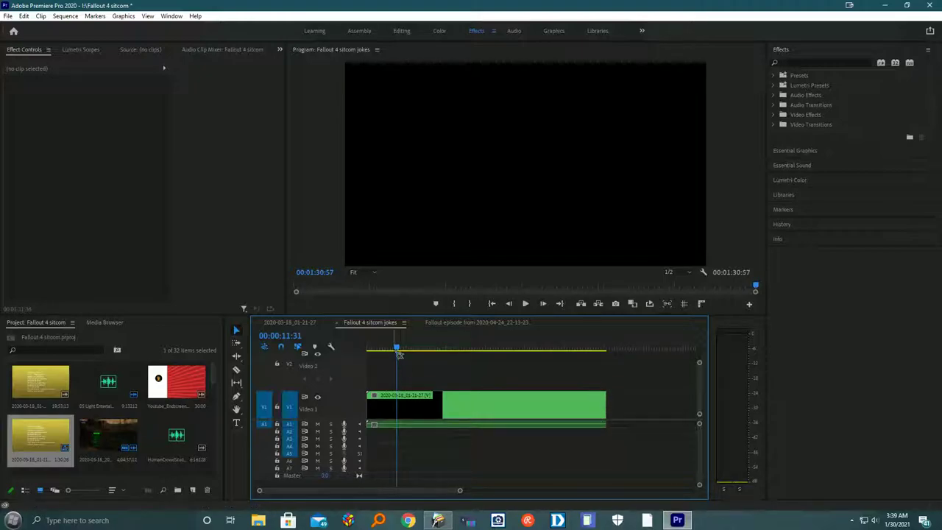
drag(392, 349, 395, 351)
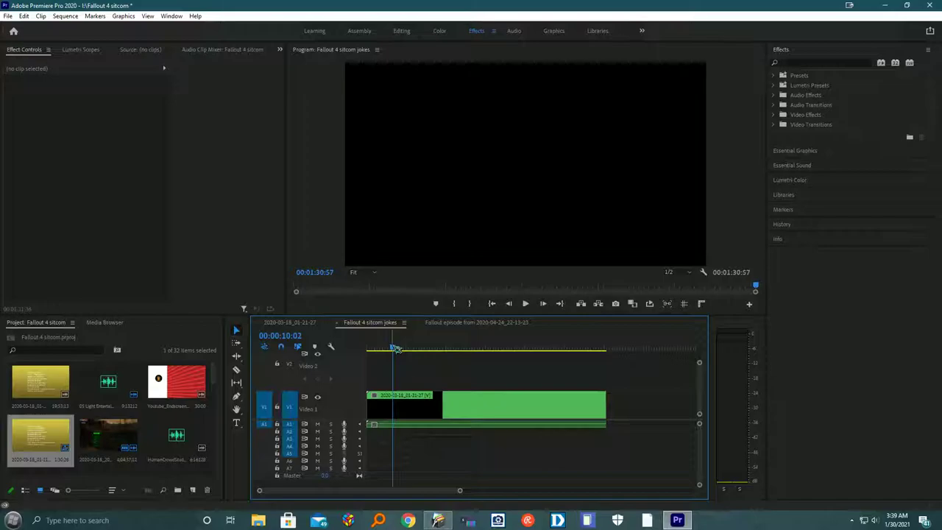
click(525, 304)
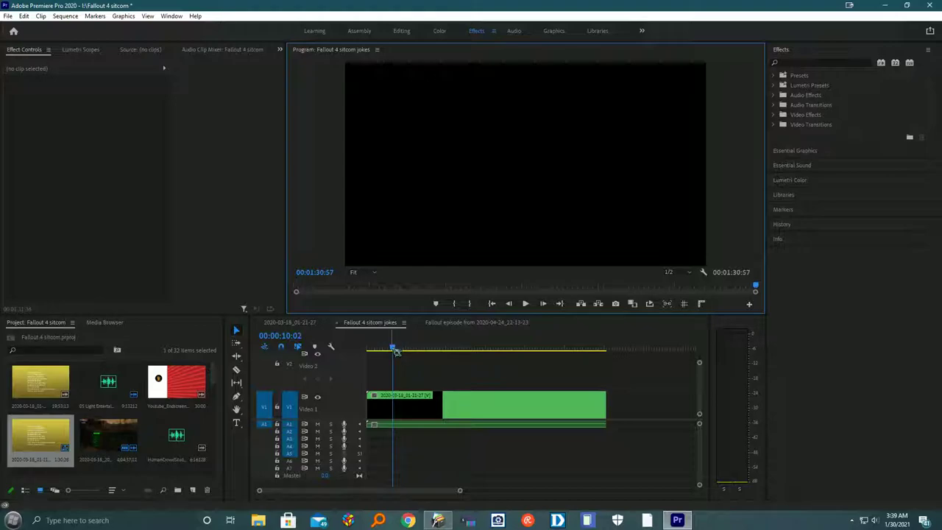
key(space)
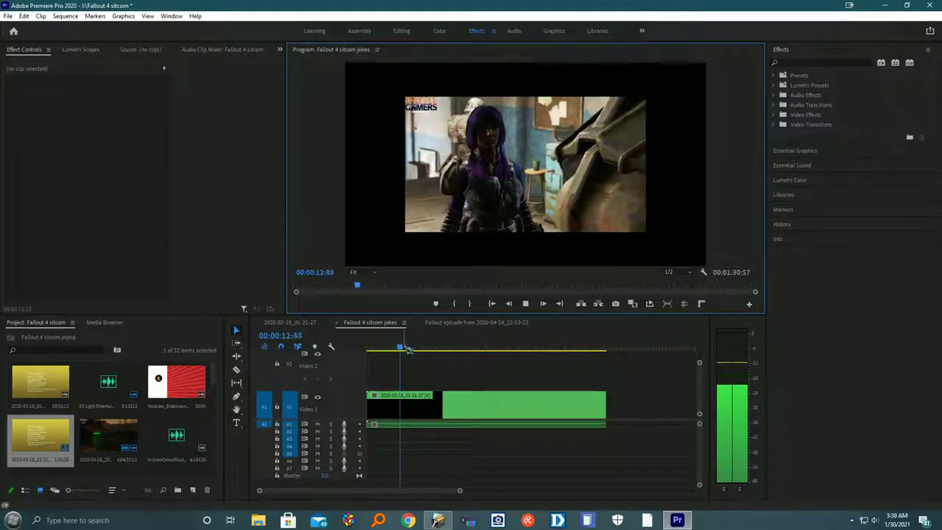
click(475, 348)
drag(489, 361, 564, 363)
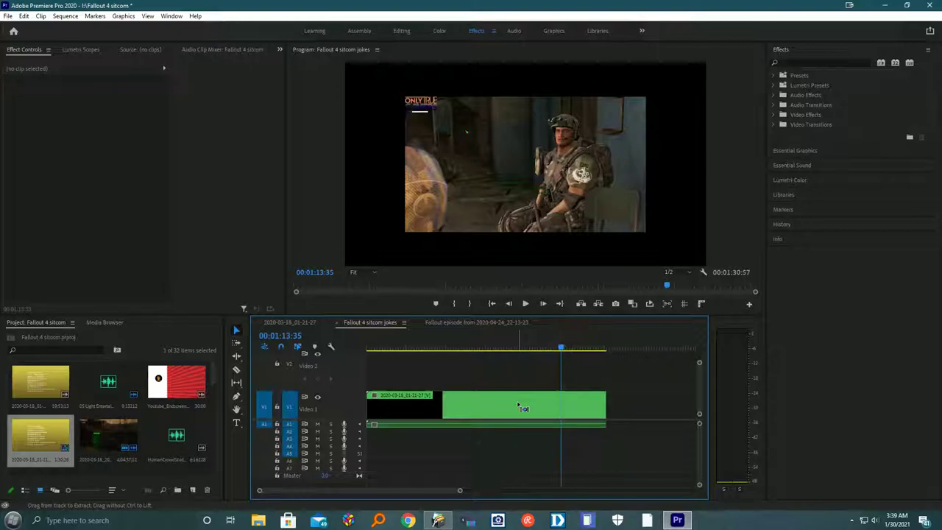
click(518, 407)
key(Delete)
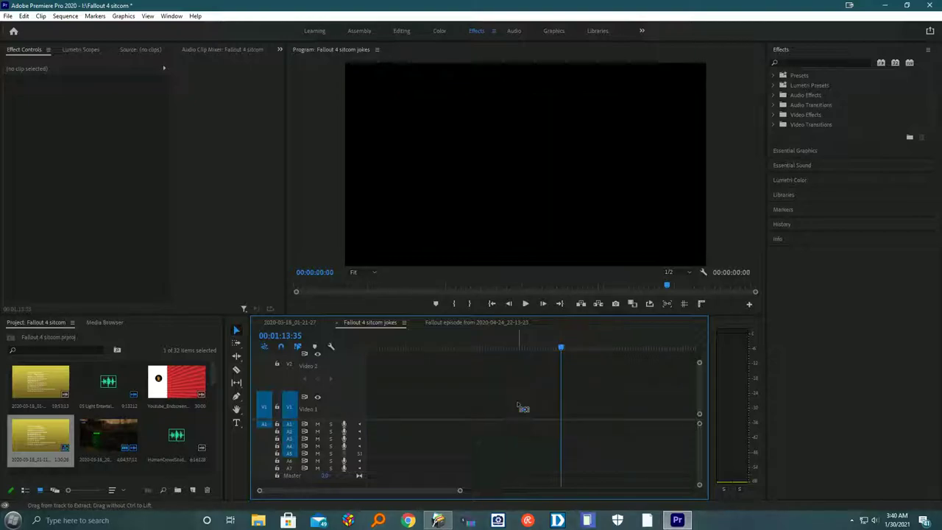
Step: Place the 2020-03-18_20-12-59 Fallout 4.mp4 recording at the start of Video 1 and change the sequence settings to match the clip
double_click(108, 436)
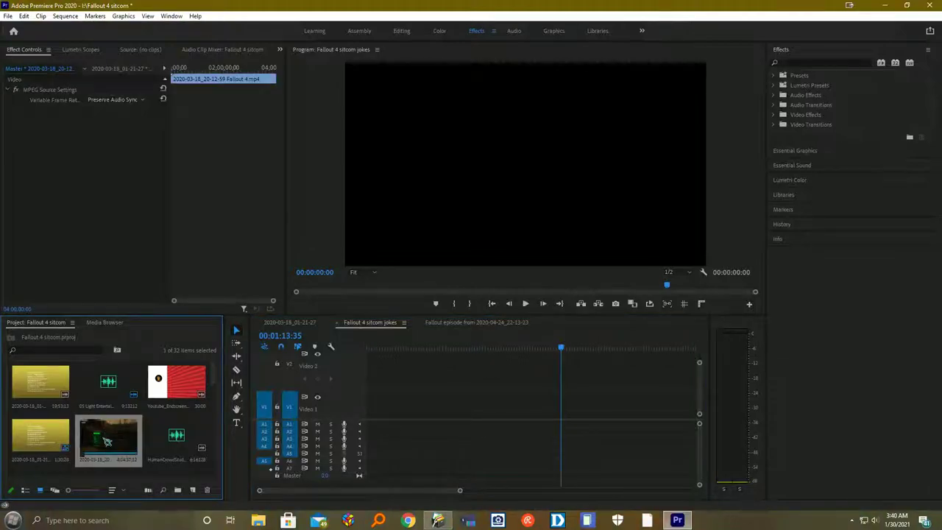
drag(114, 434, 372, 424)
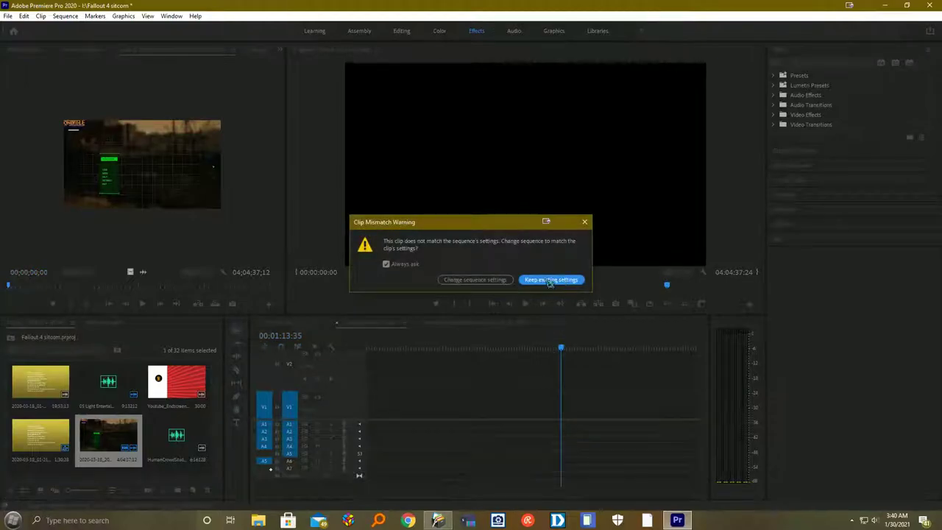
click(494, 280)
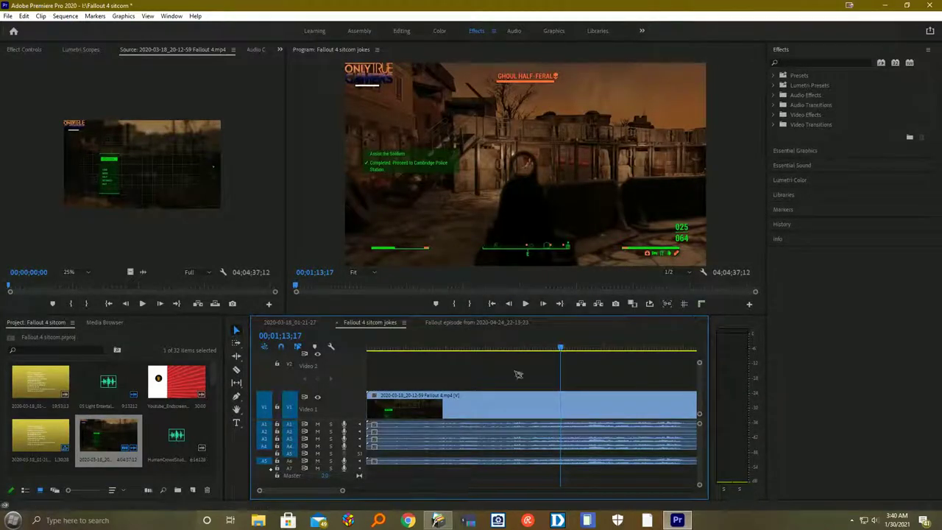
drag(342, 491, 729, 504)
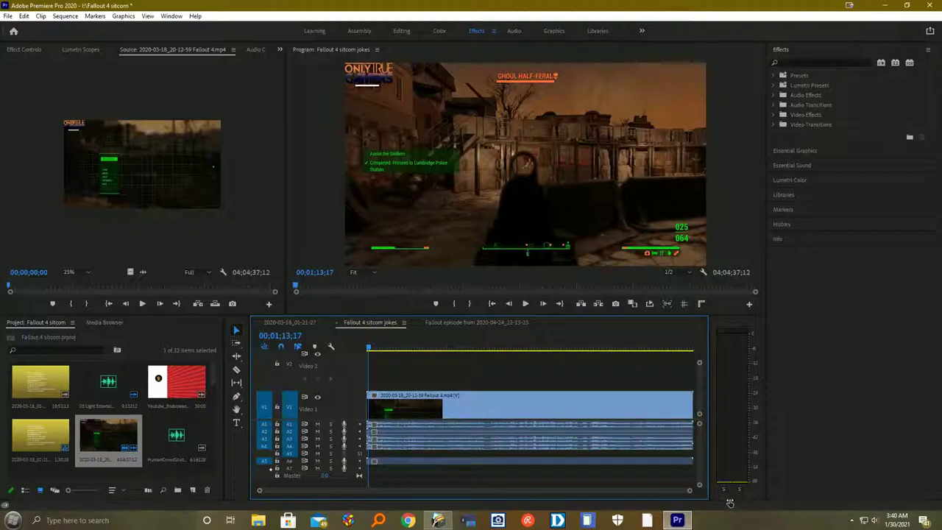
Step: Review the 2020-03-18_20-12-59 recording from about 00;01;13 to 00;10;26, looking for where the usable scene should start
drag(375, 350, 378, 352)
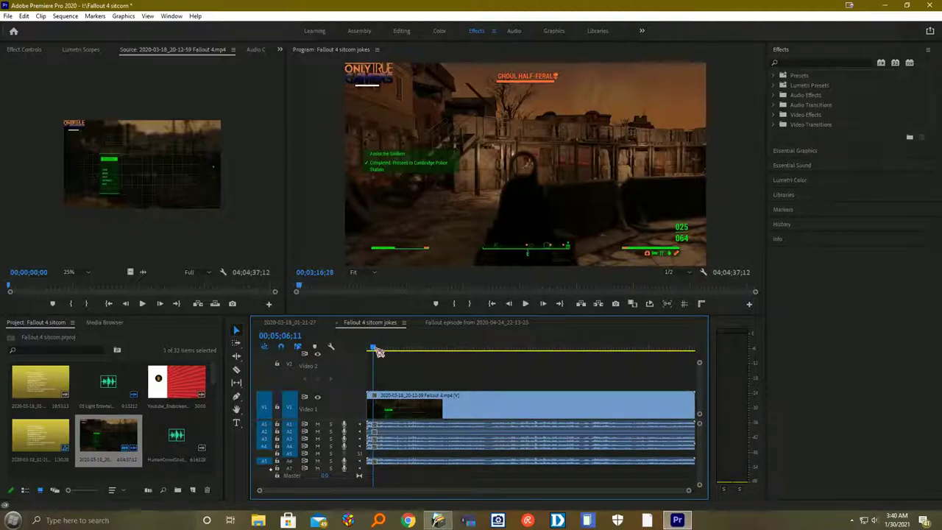
drag(378, 351, 386, 370)
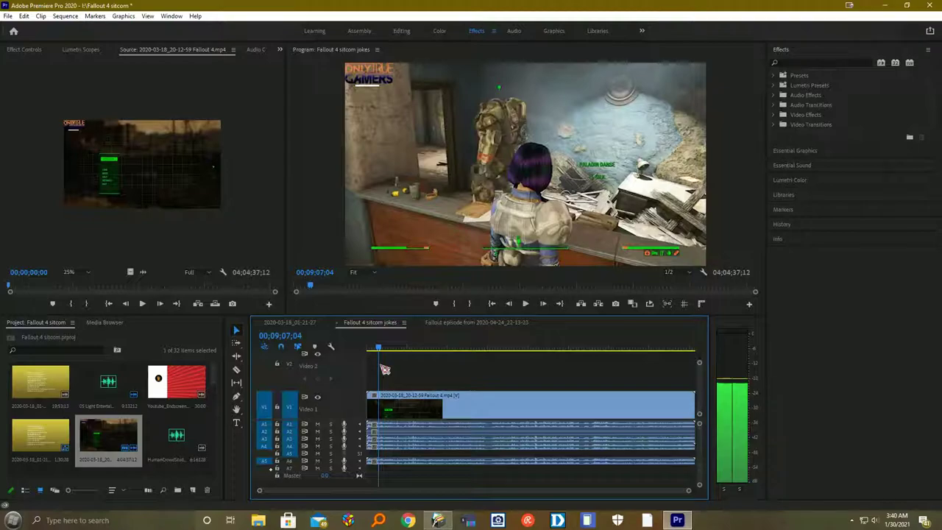
click(525, 303)
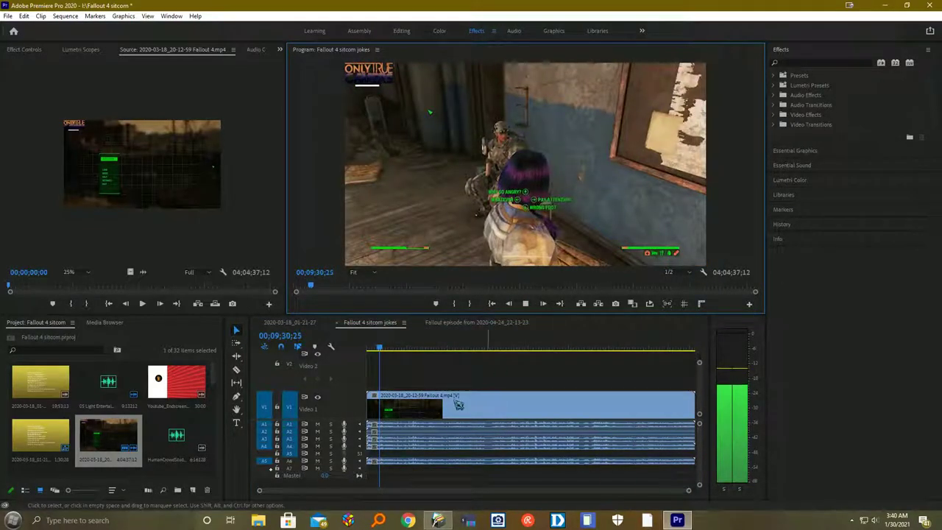
click(384, 348)
drag(391, 352, 380, 352)
click(526, 304)
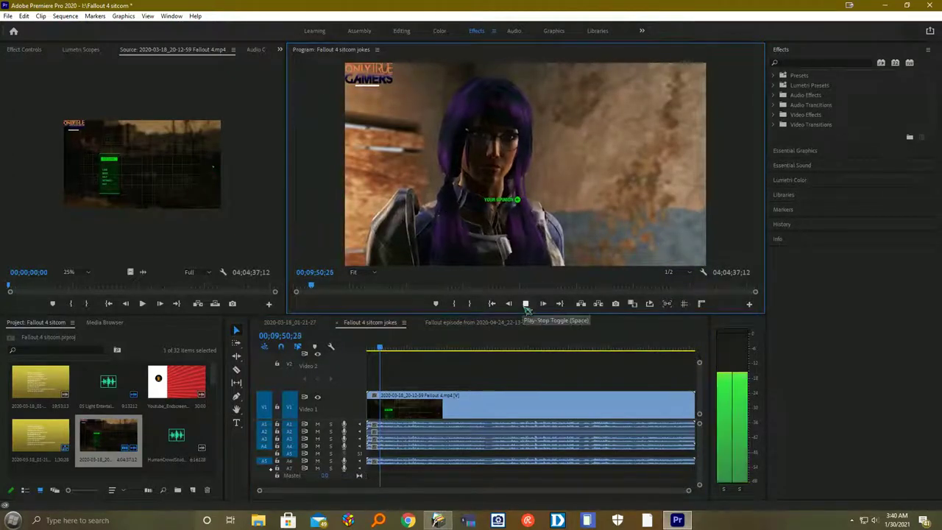
click(666, 496)
scroll(588, 491, up, 5)
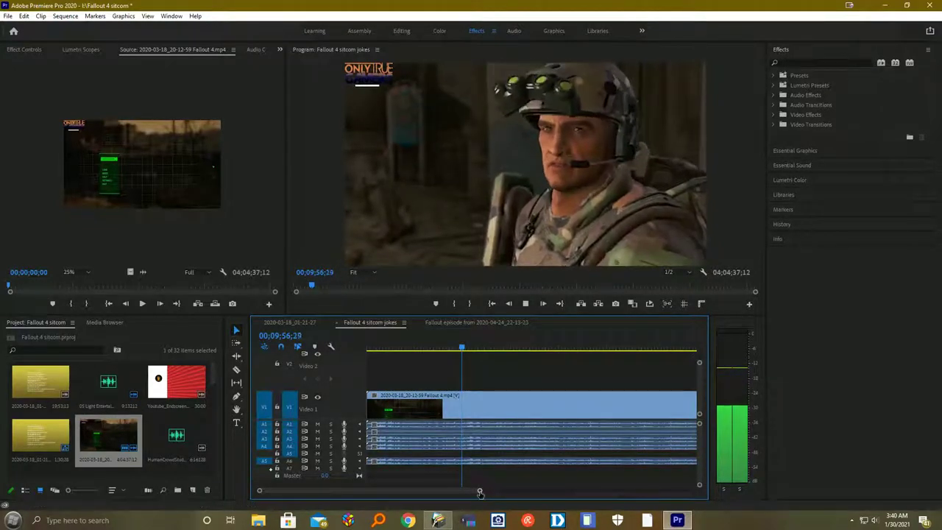
scroll(530, 492, down, 3)
scroll(554, 493, up, 5)
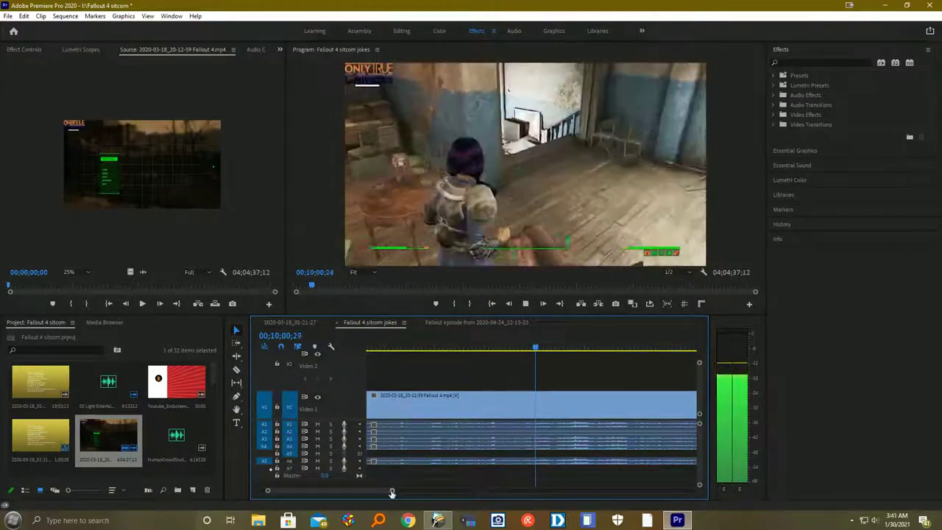
scroll(382, 494, up, 4)
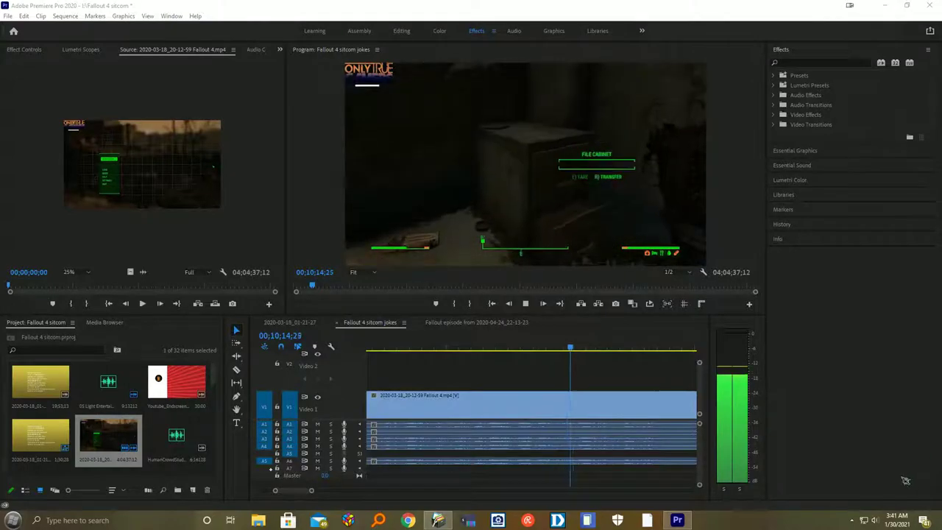
drag(312, 492, 331, 492)
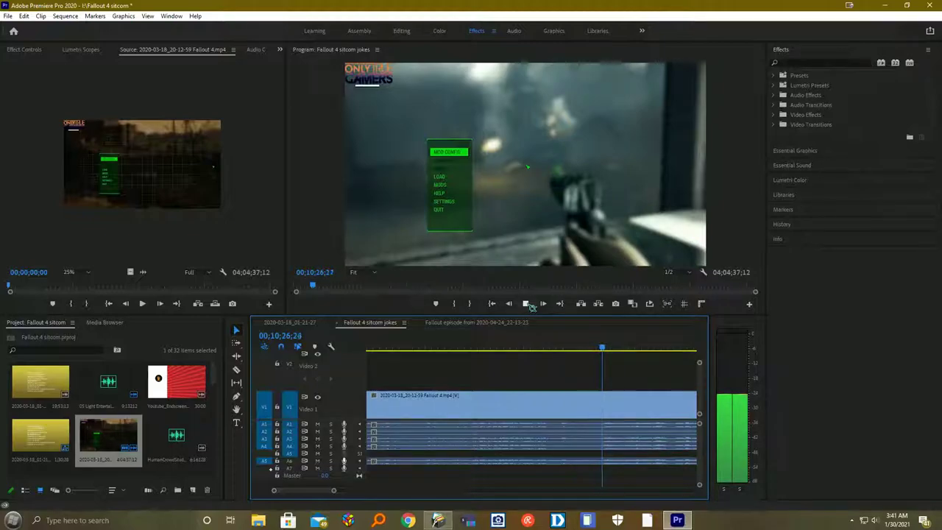
Step: Split the recording at 00;10;27;02, on the frame where the game's pause menu is showing over the gunfight
click(530, 305)
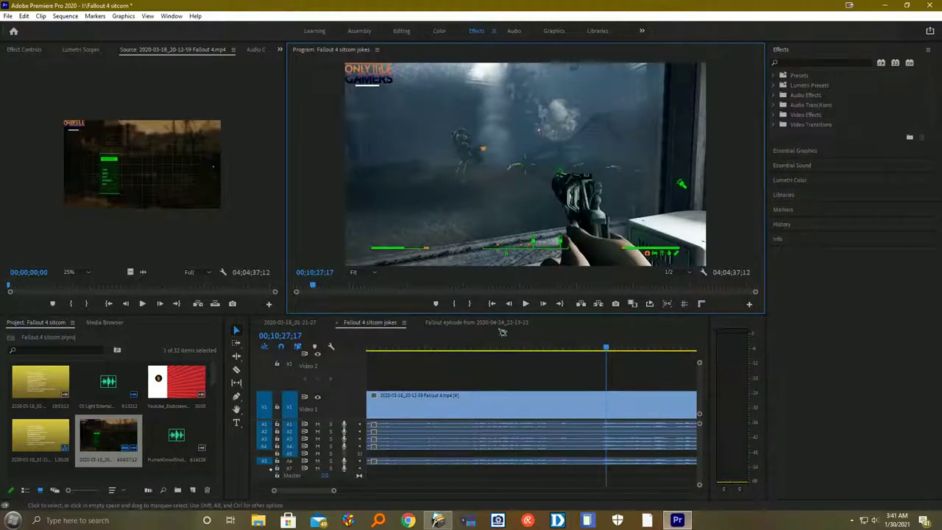
click(509, 304)
click(509, 304)
click(509, 304)
click(509, 304)
click(509, 304)
click(509, 304)
click(509, 304)
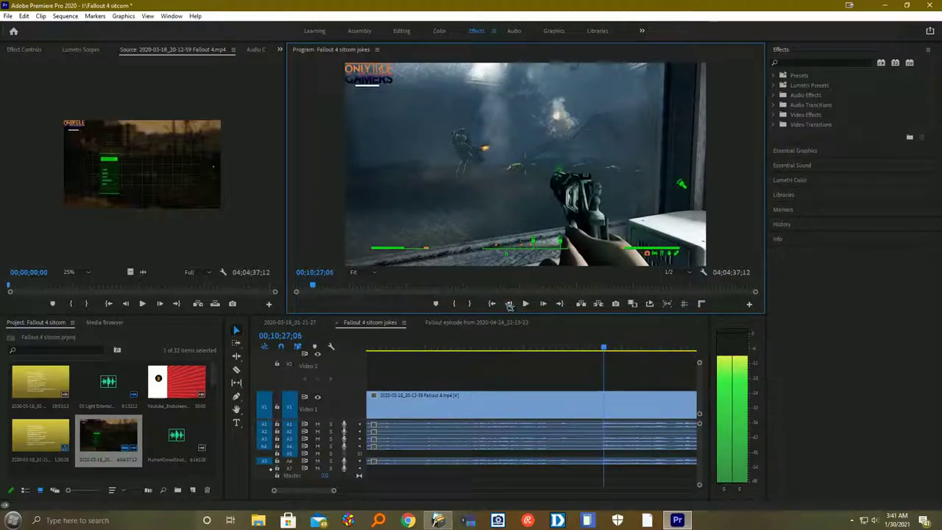
click(508, 304)
click(509, 304)
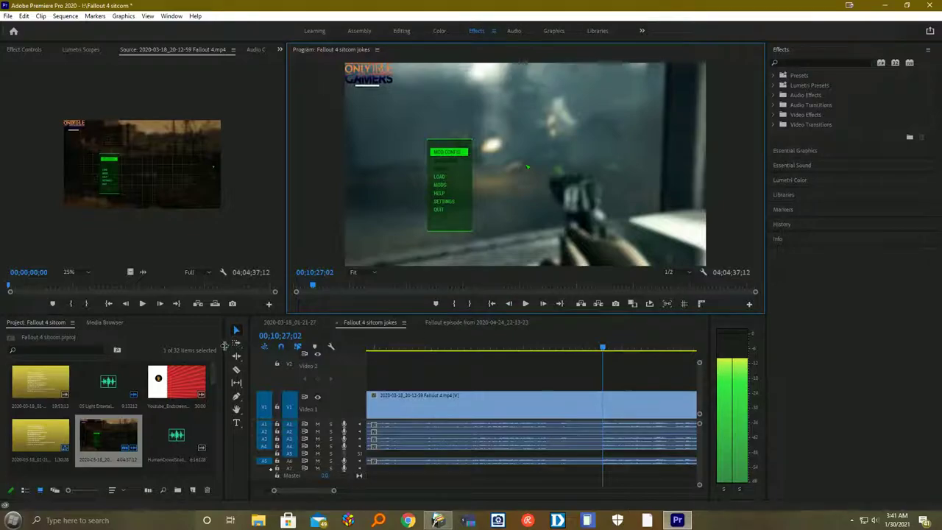
click(237, 370)
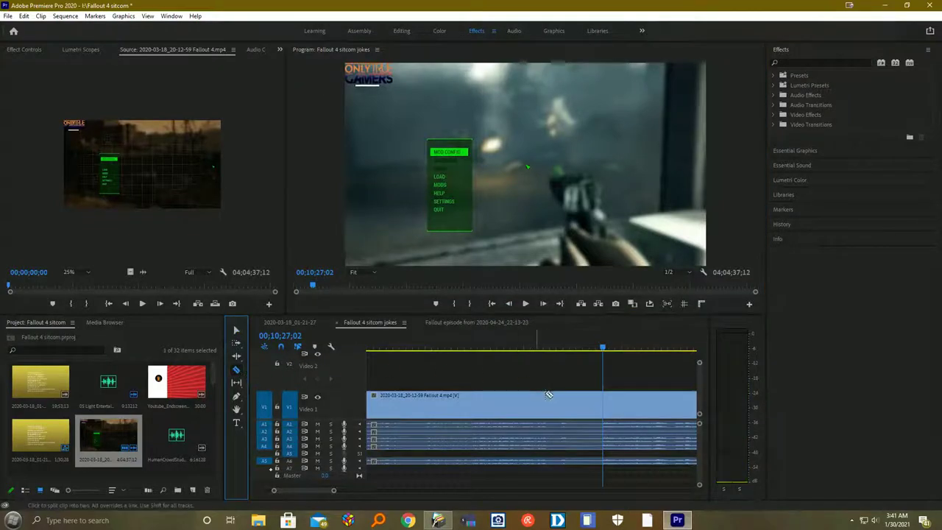
click(605, 401)
key(v)
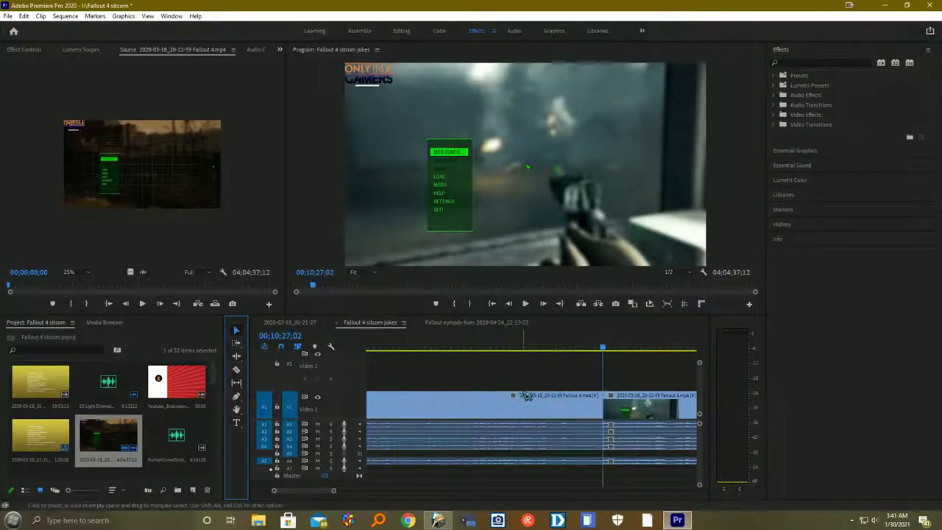
Step: Cut out the portion before the split and move the remaining recording to the start of Video 1
click(442, 409)
right_click(442, 409)
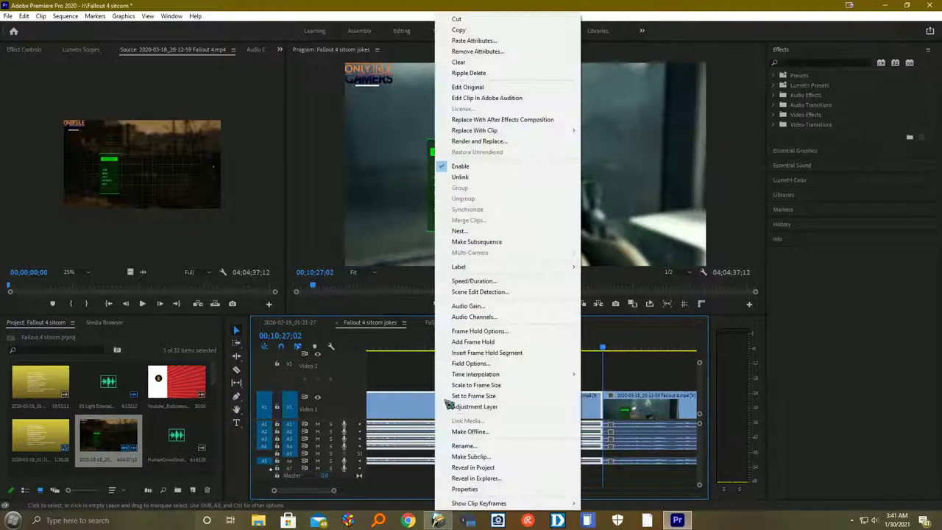
click(508, 19)
drag(333, 490, 547, 491)
drag(529, 412, 488, 420)
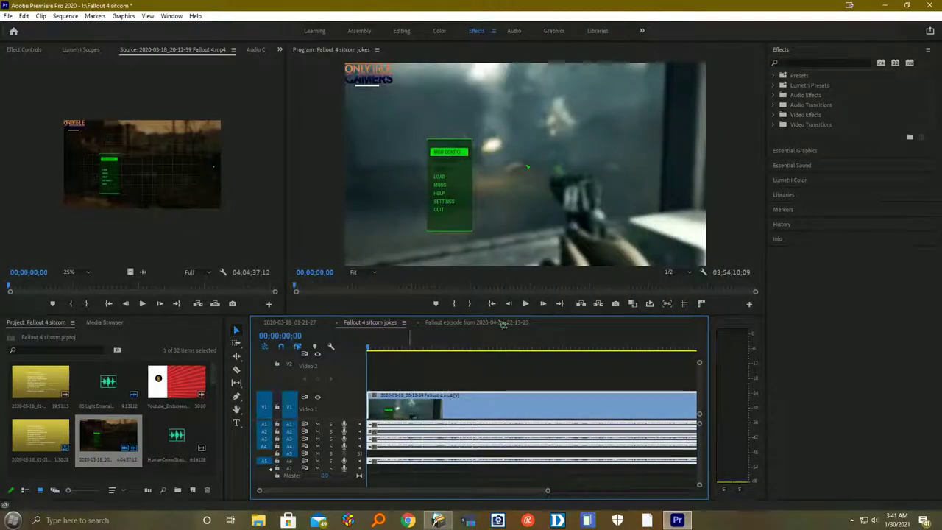
Step: Review the opening of the trimmed recording from 00;00;00;00 to about 00;00;50, covering the rocket blast and the scene after it
click(525, 305)
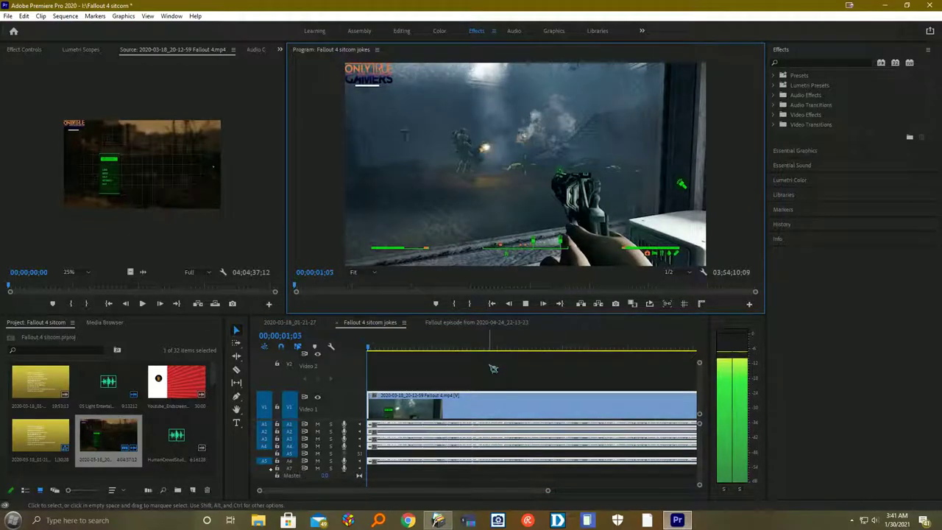
click(548, 492)
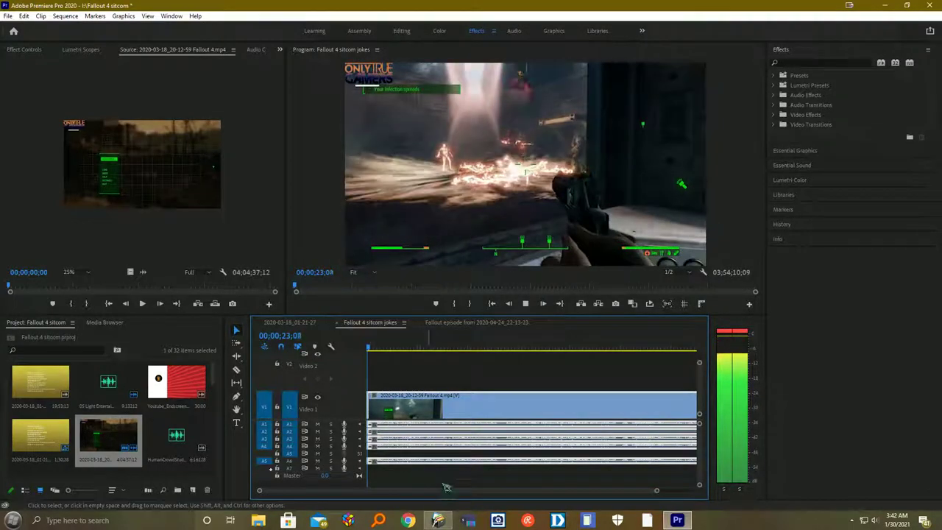
drag(663, 490, 568, 491)
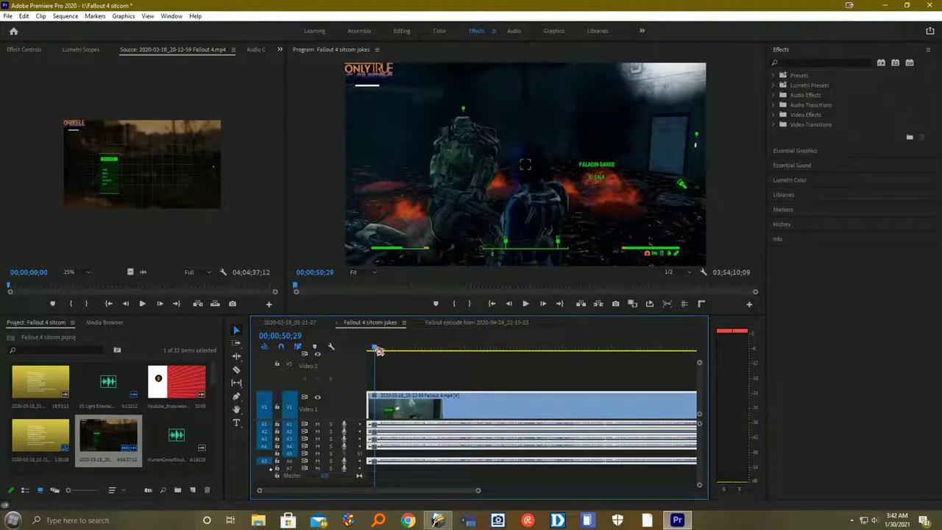
click(375, 350)
drag(376, 350, 377, 351)
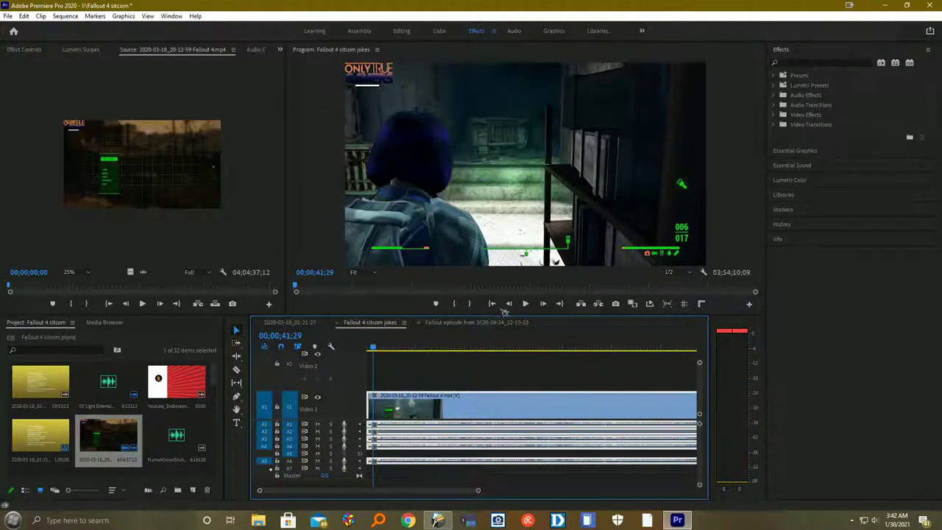
click(532, 302)
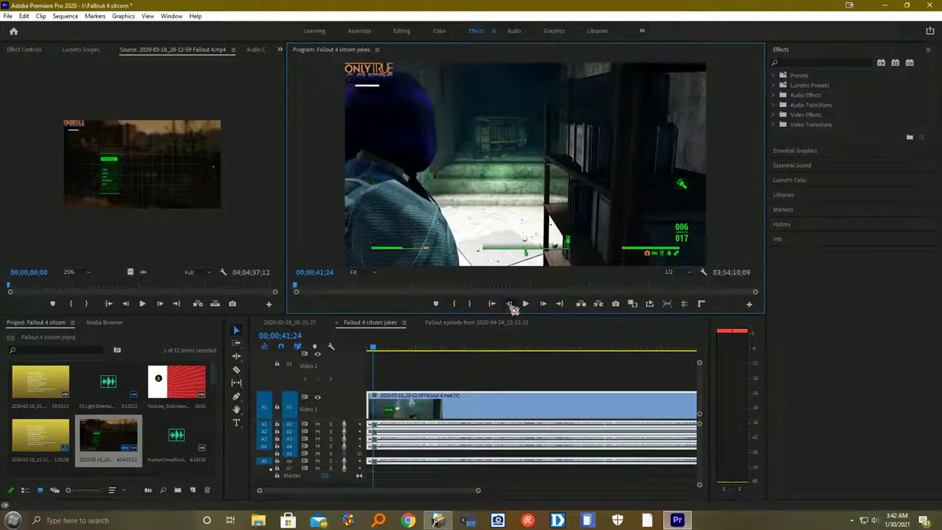
click(377, 352)
drag(374, 351, 375, 350)
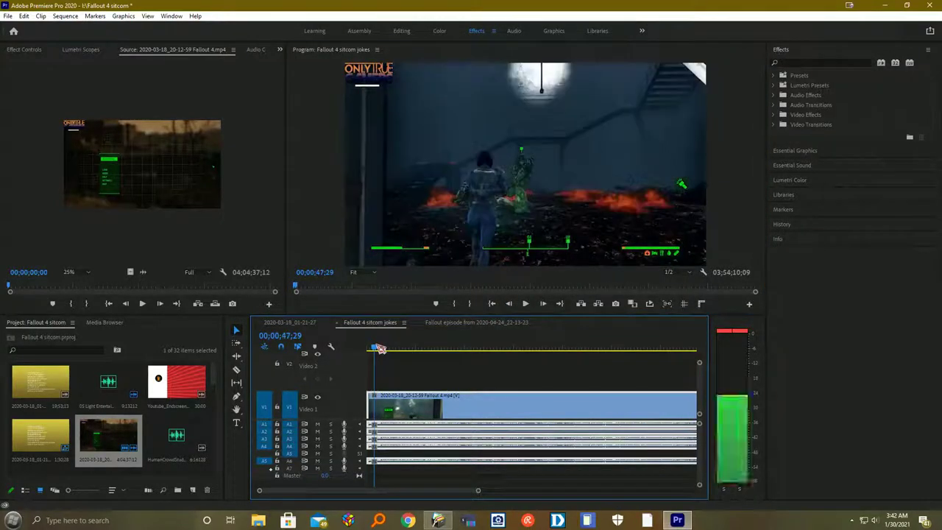
Step: Examine the footage between about 00;00;34 and 00;00;41;24 closely, from the objective notification to the walk through the robot room
drag(478, 493, 358, 491)
drag(448, 351, 431, 357)
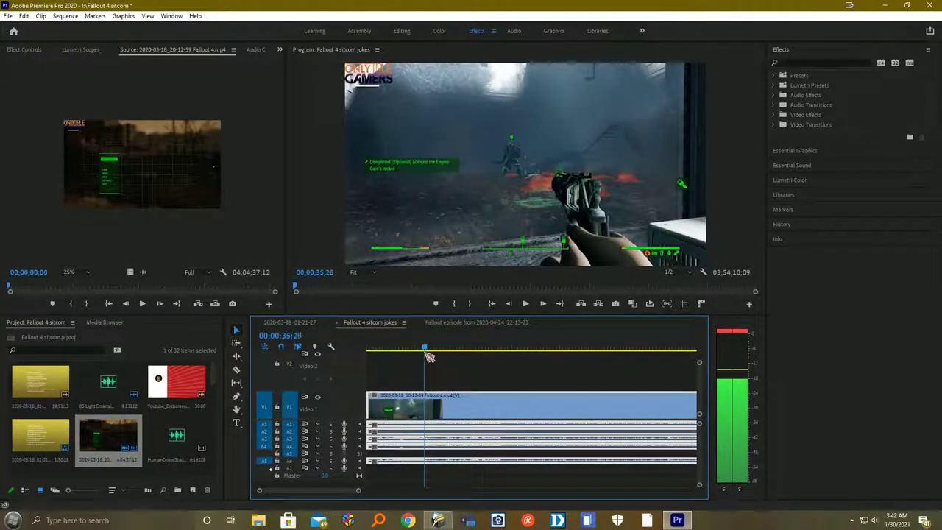
drag(426, 351, 421, 352)
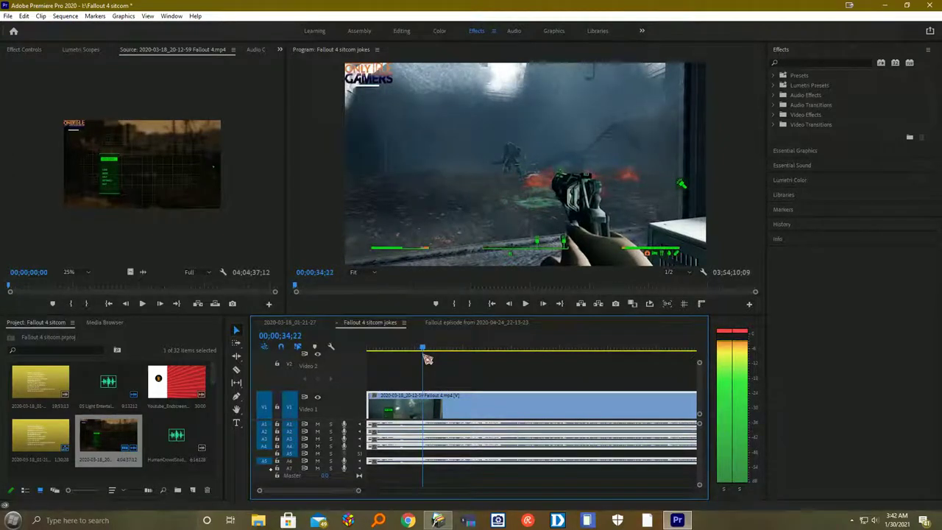
click(515, 305)
click(515, 305)
click(515, 304)
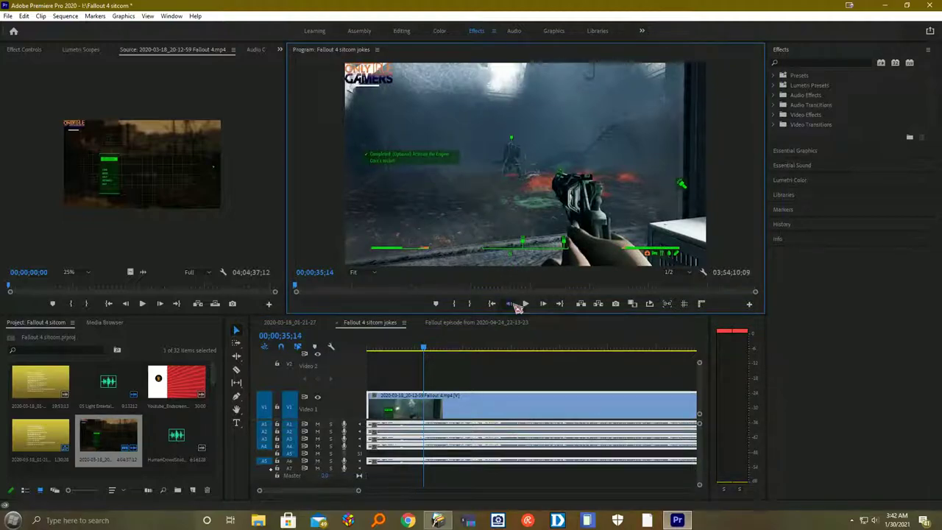
click(517, 306)
click(517, 306)
click(524, 304)
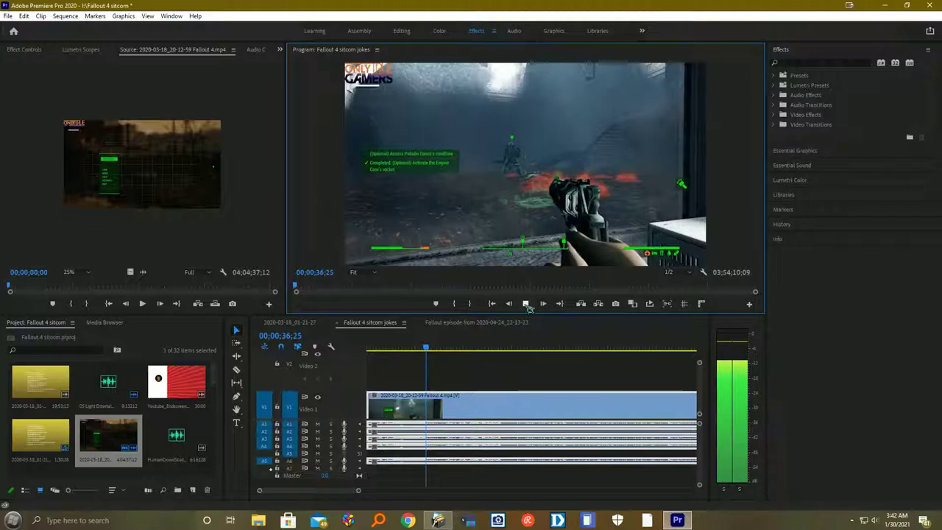
click(526, 304)
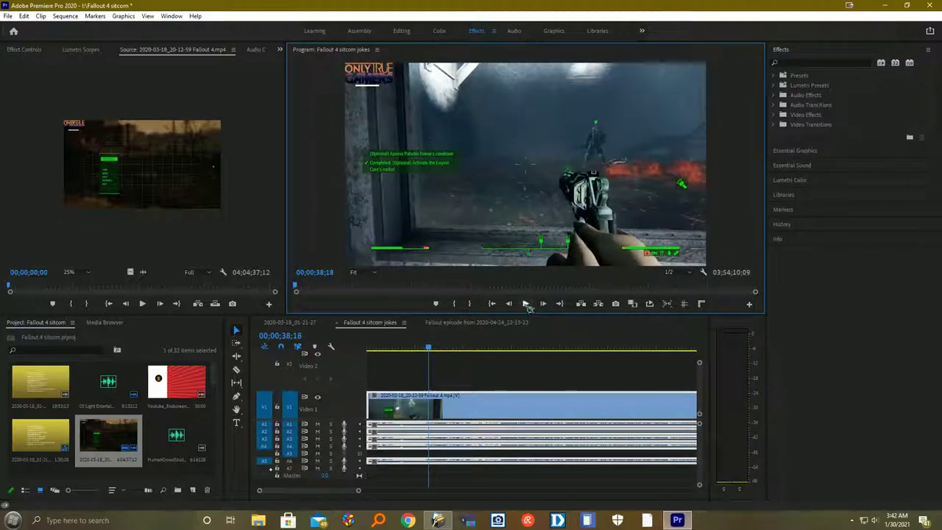
click(526, 304)
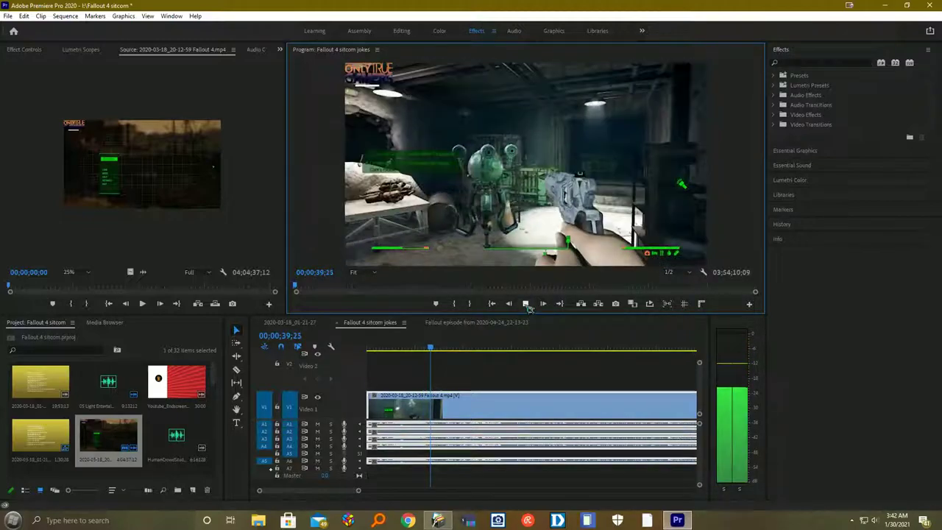
click(525, 304)
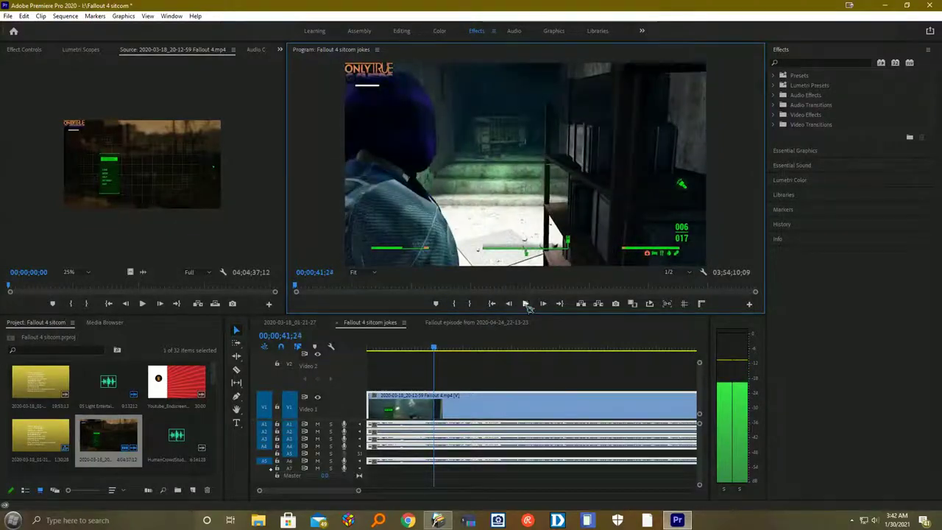
click(510, 304)
click(509, 303)
click(509, 304)
click(509, 304)
click(510, 304)
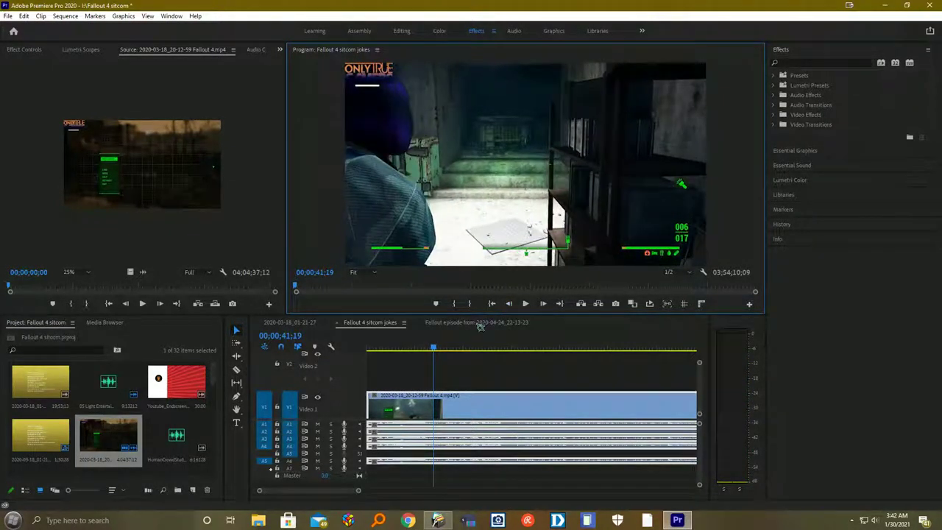
Step: Split the recording at 00;00;35;00, just before the objective notification appears over the robot scene
click(439, 349)
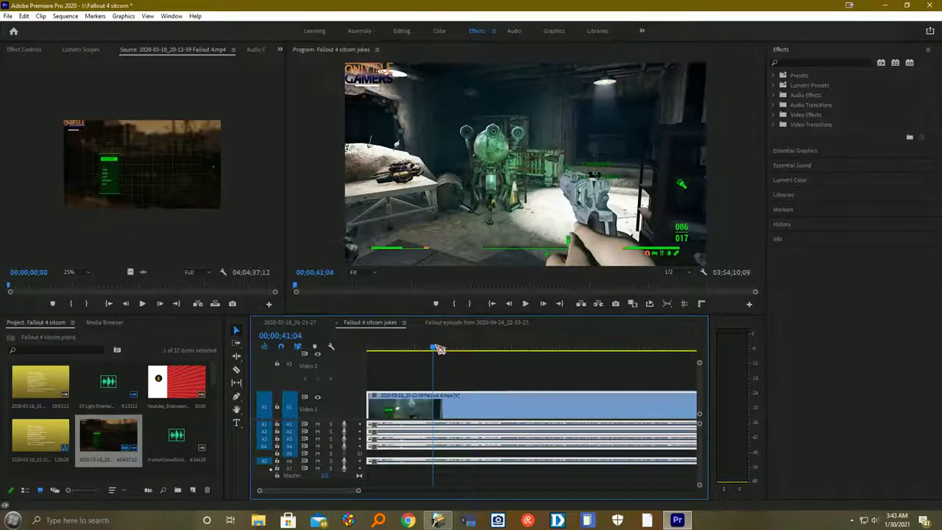
drag(440, 349, 435, 348)
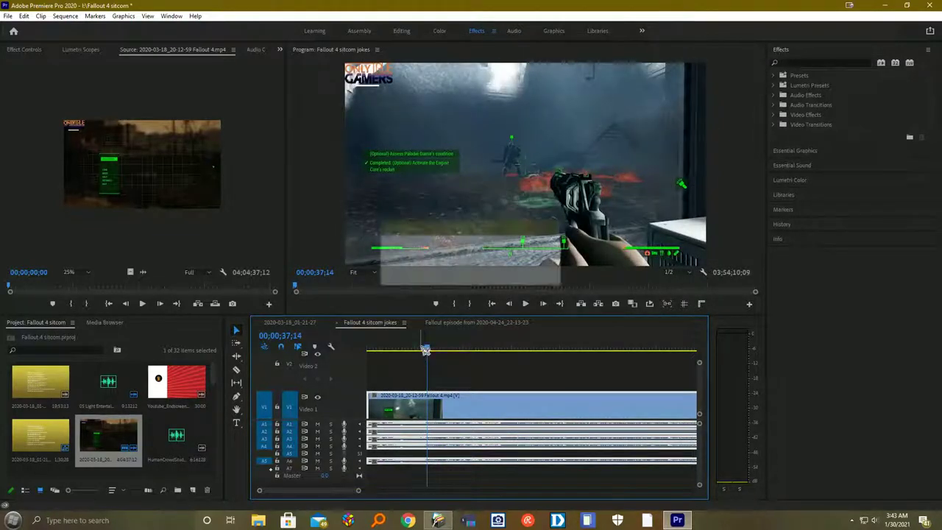
drag(426, 350, 425, 350)
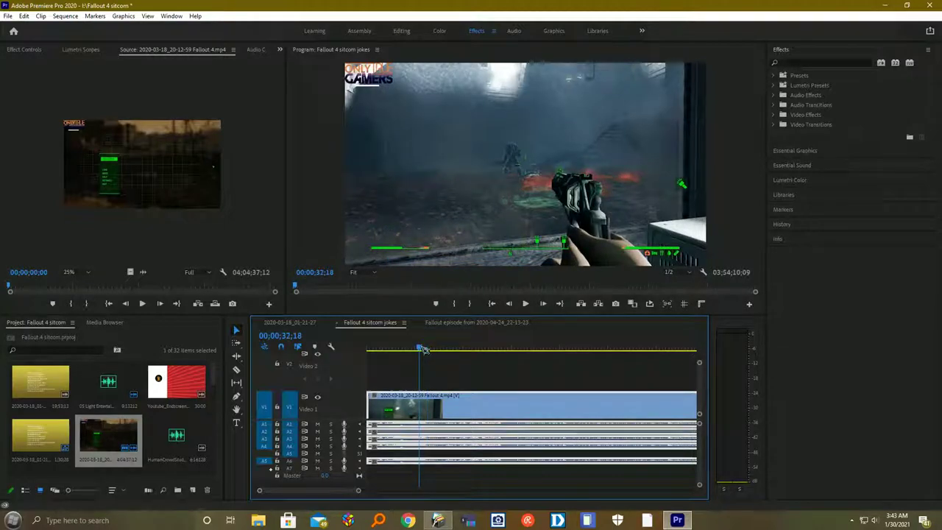
click(525, 303)
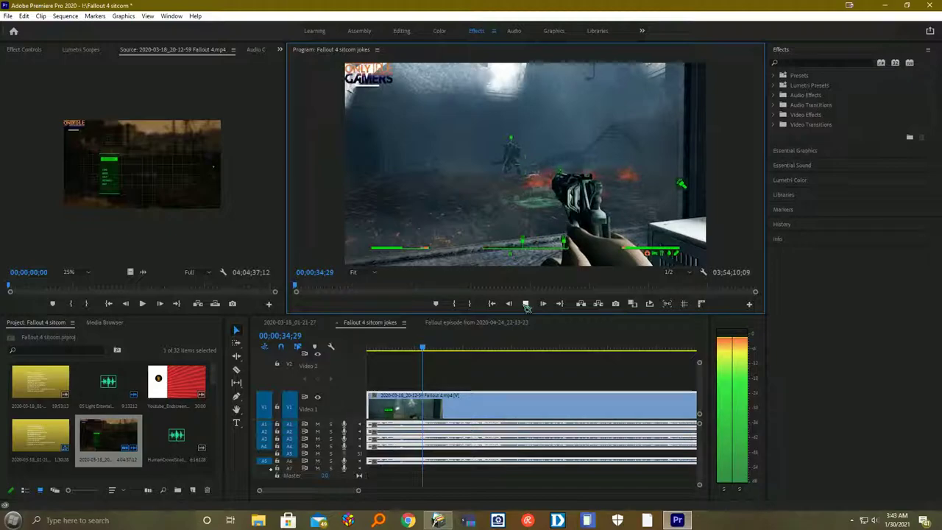
click(527, 307)
click(509, 306)
click(509, 306)
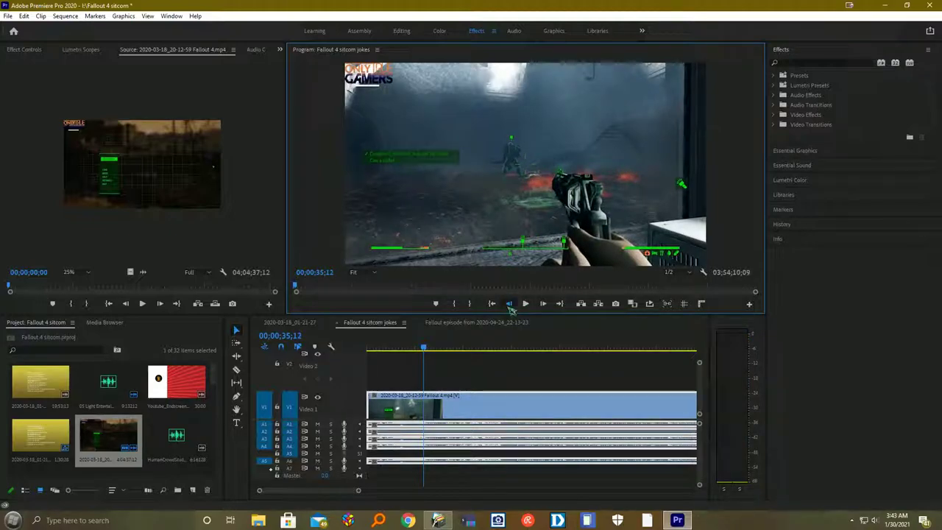
click(510, 305)
click(510, 305)
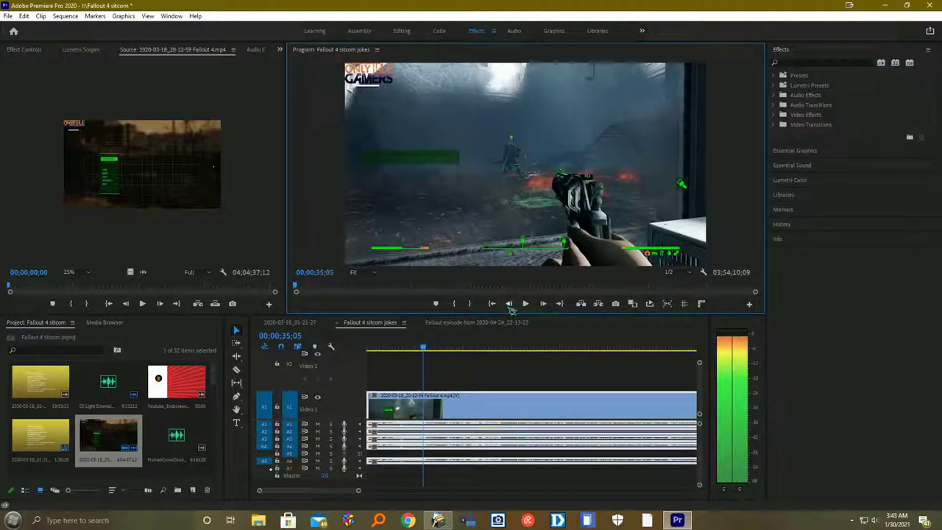
click(509, 305)
click(509, 305)
click(509, 304)
click(510, 305)
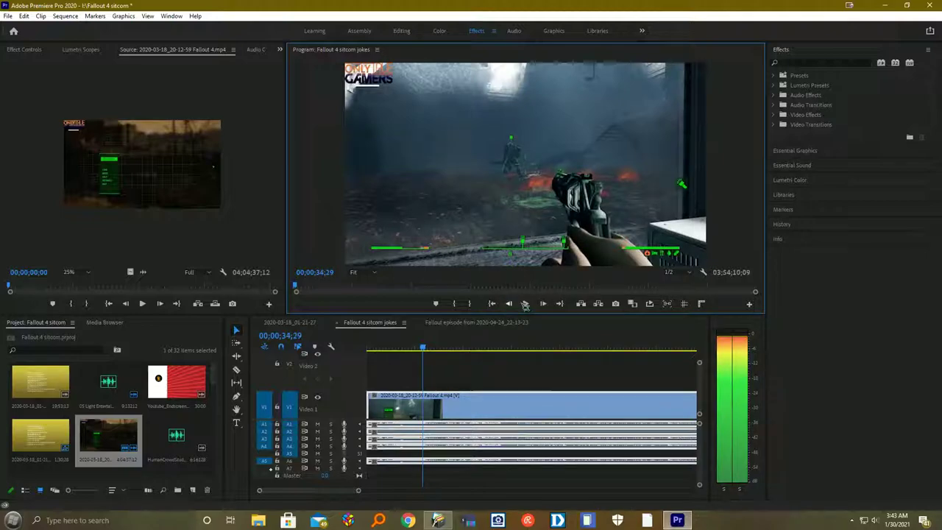
click(545, 305)
click(237, 370)
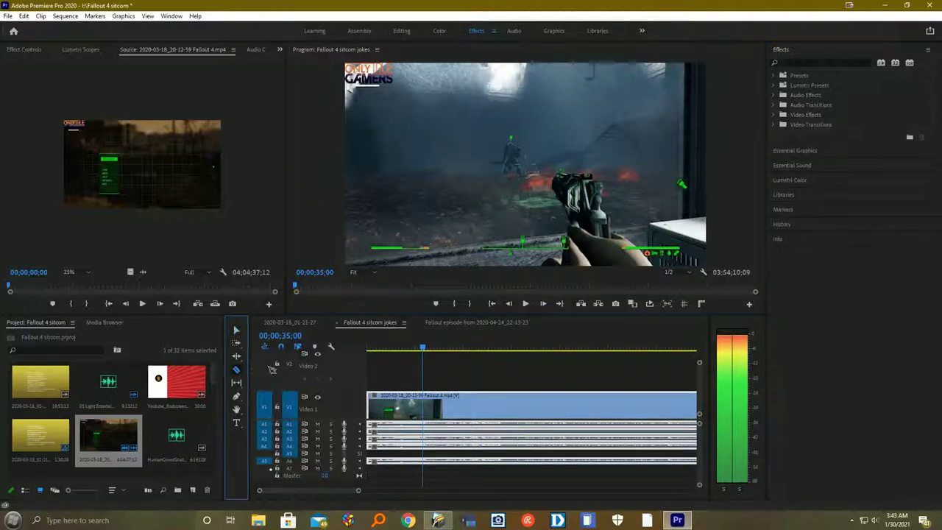
click(426, 404)
Step: Split the recording again at 00;00;43;19, where the character walks through the doorway into the dark tunnel
click(526, 303)
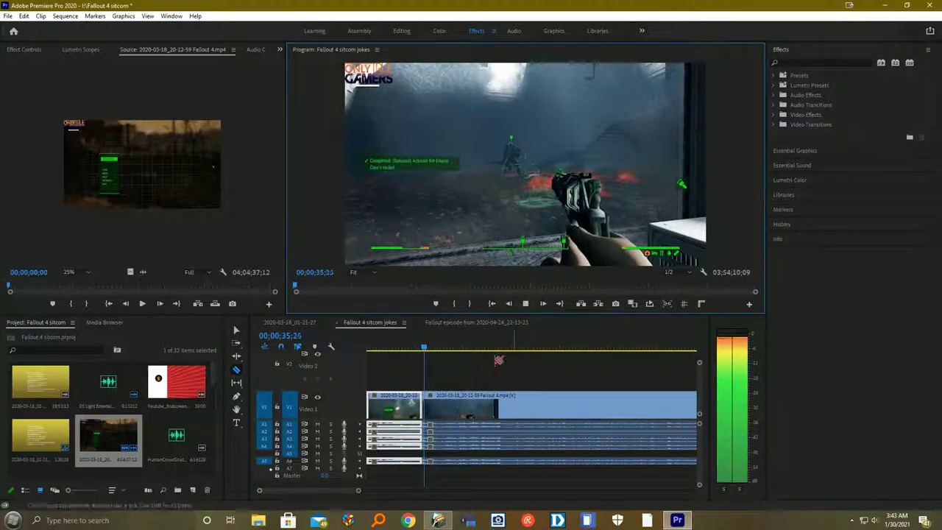
drag(429, 350, 441, 366)
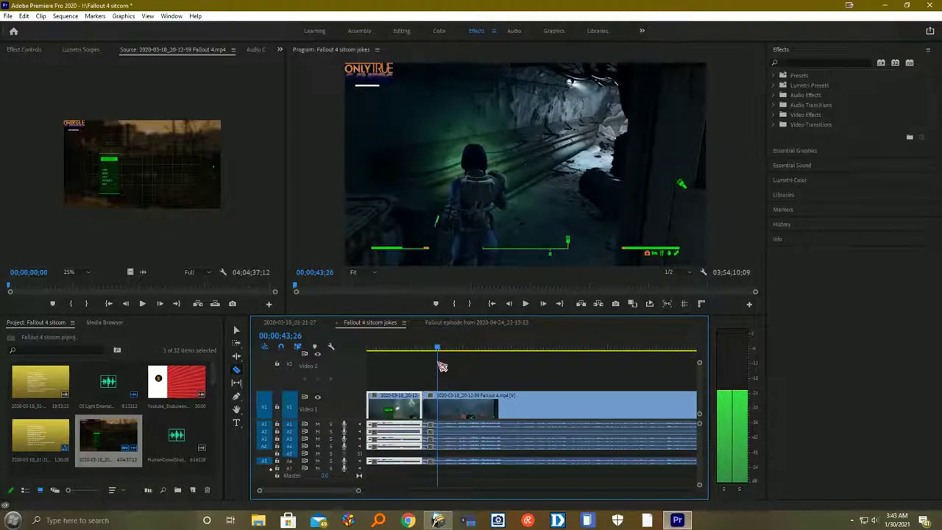
drag(360, 491, 321, 490)
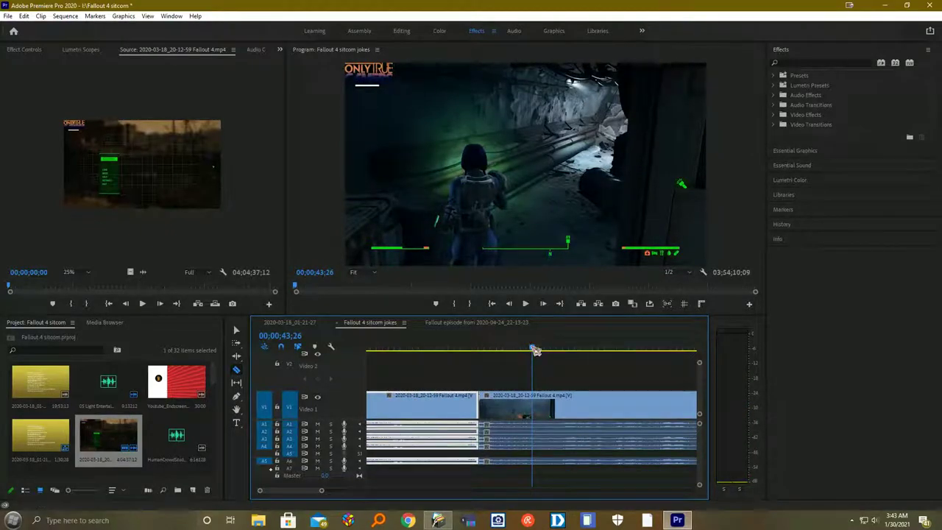
drag(536, 351, 531, 349)
click(543, 304)
click(543, 304)
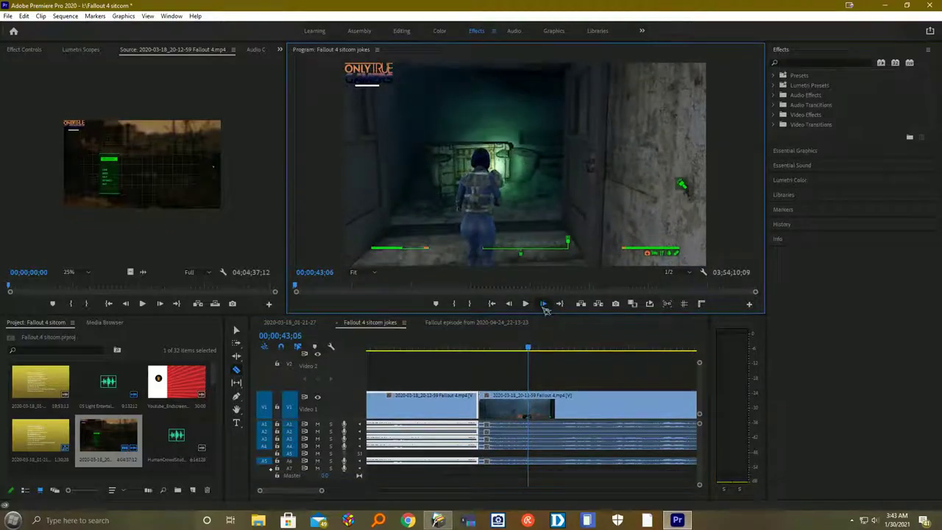
click(544, 304)
click(544, 304)
click(543, 303)
click(543, 303)
click(543, 303)
click(543, 304)
click(543, 303)
click(543, 303)
click(543, 303)
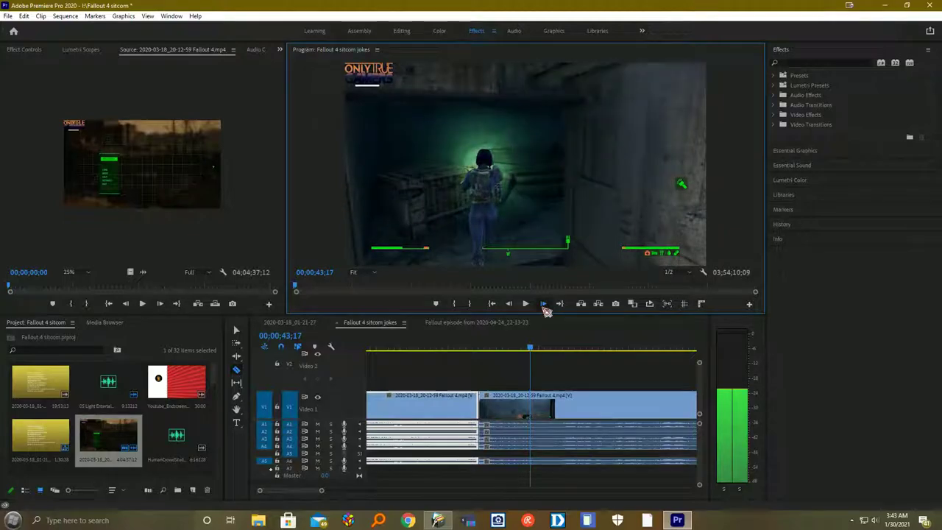
click(543, 303)
click(531, 403)
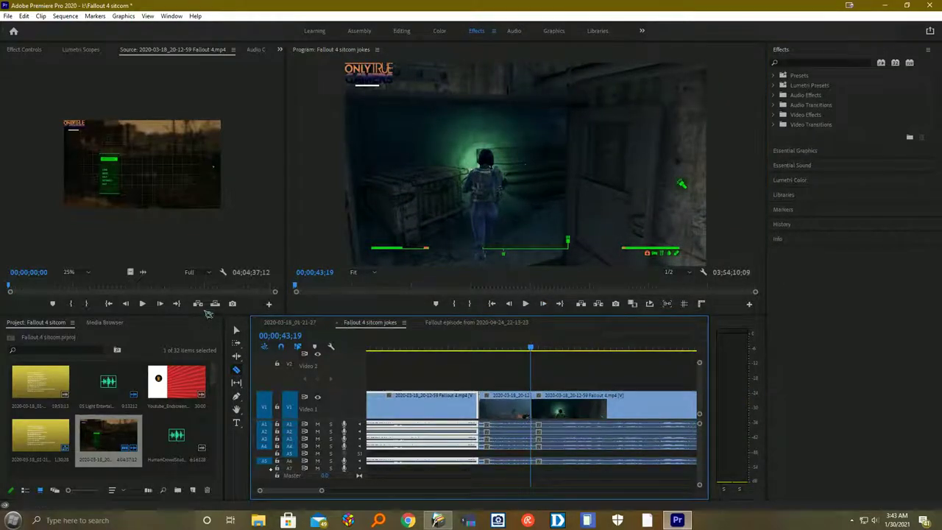
Step: Remove the section between the two splits and move the remaining recording against the first clip to close the gap
click(236, 330)
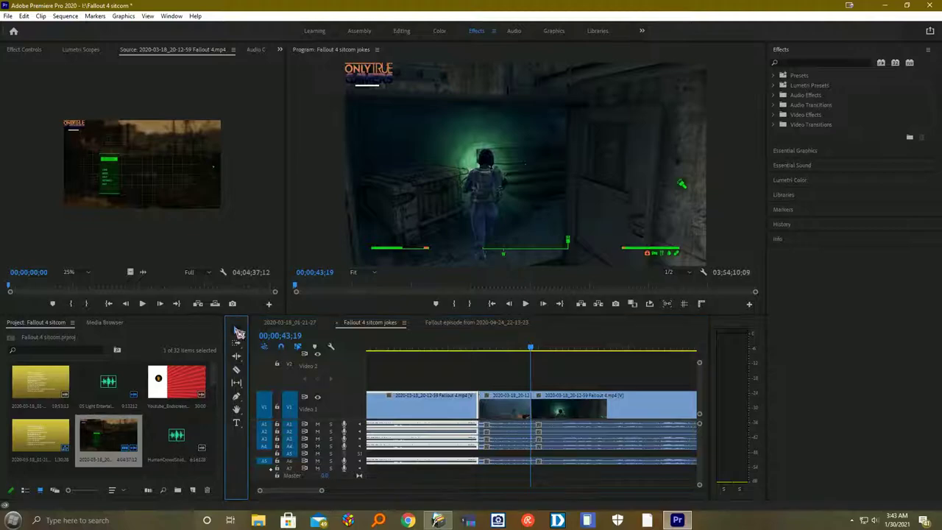
click(513, 407)
right_click(513, 408)
click(549, 21)
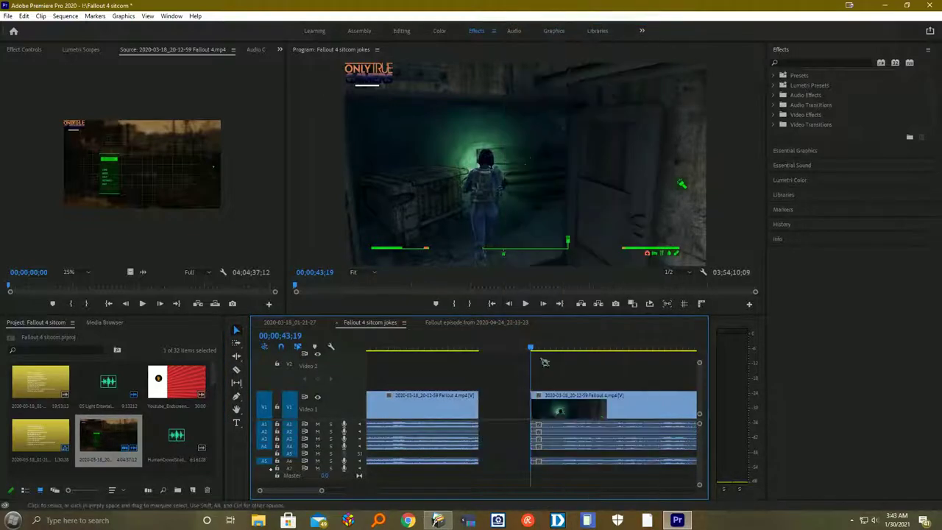
drag(594, 408, 543, 407)
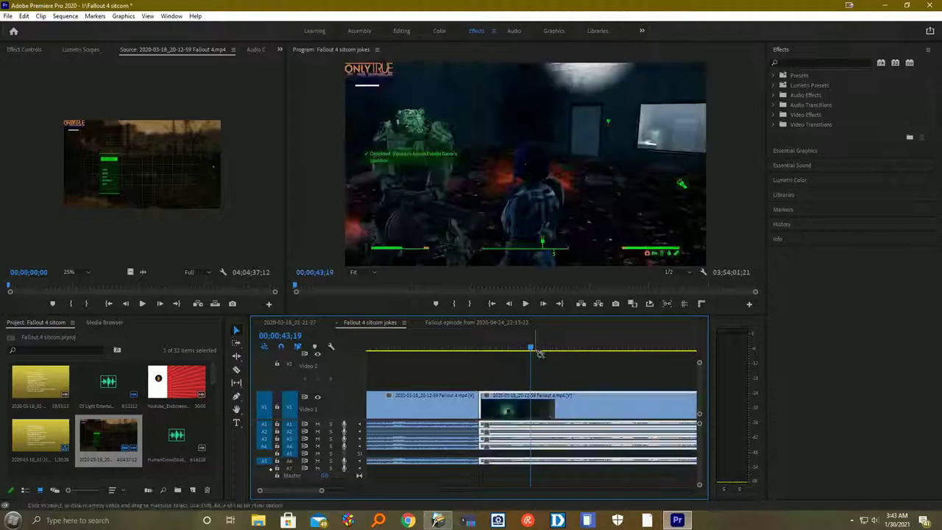
Step: Play the opening gunfight from 00;00;00;00, and add the yt1s.com audio clip to track A7 at the start of the sequence
click(432, 350)
key(Home)
key(equal)
key(equal)
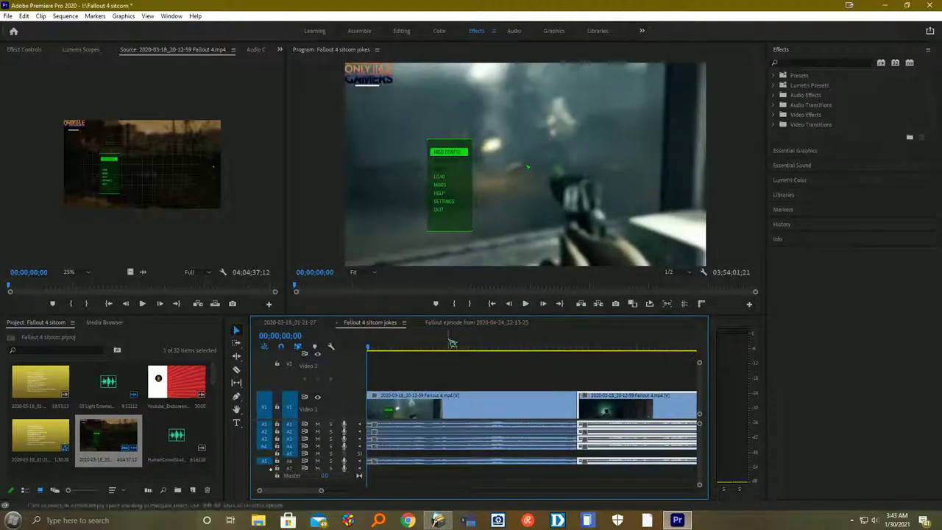
click(524, 303)
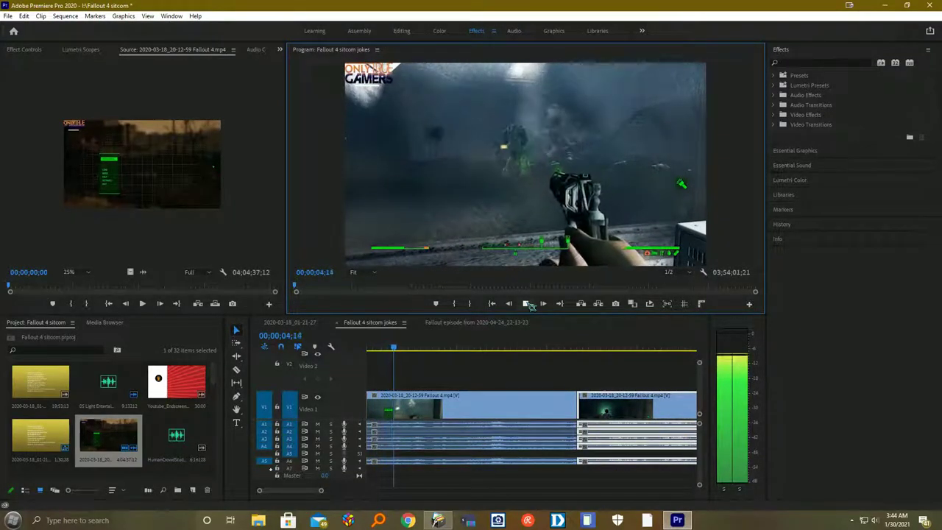
click(526, 304)
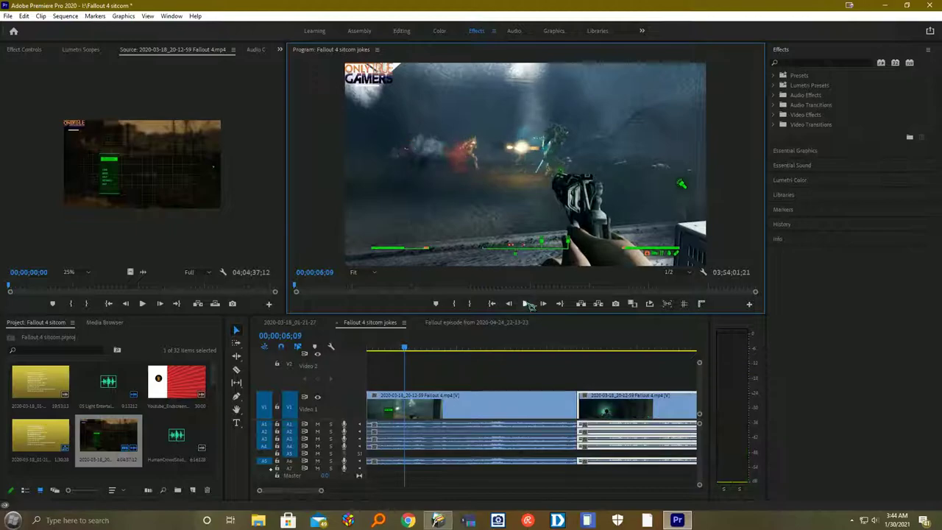
scroll(145, 449, down, 4)
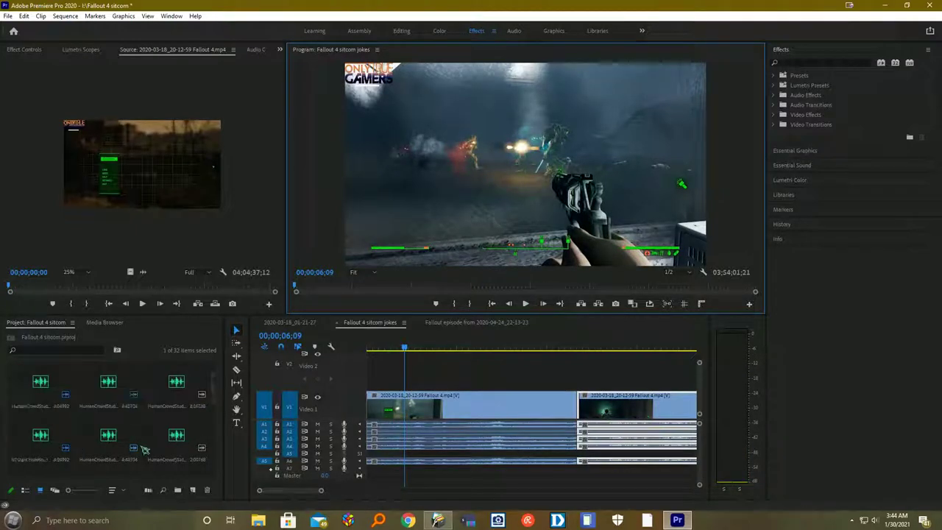
scroll(145, 449, down, 5)
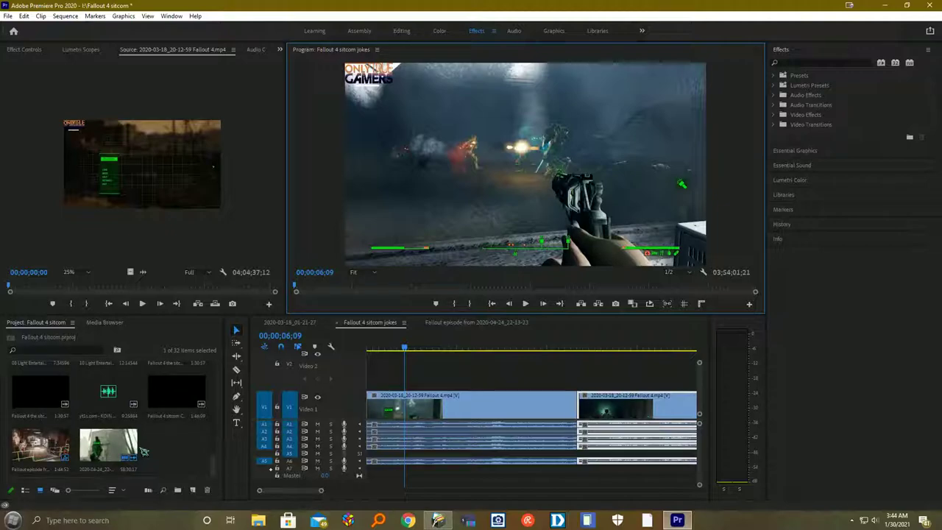
click(108, 392)
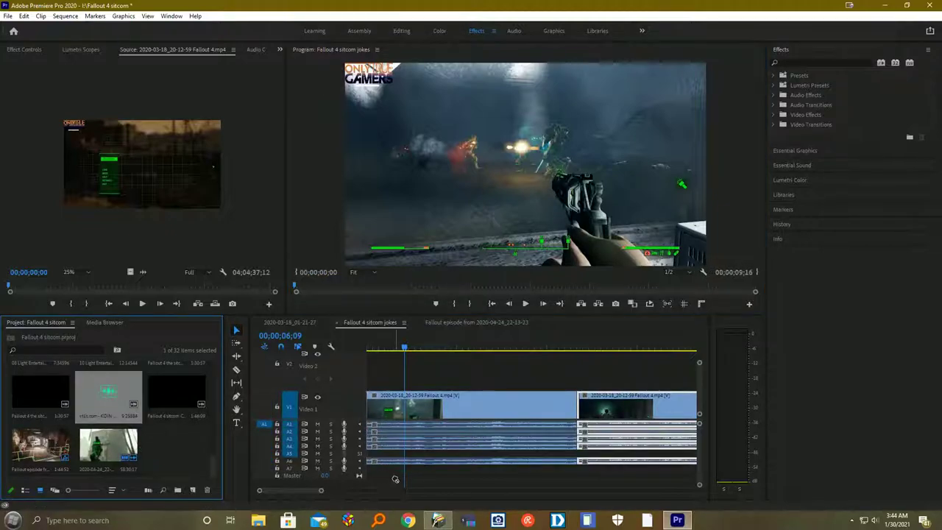
drag(379, 475, 373, 467)
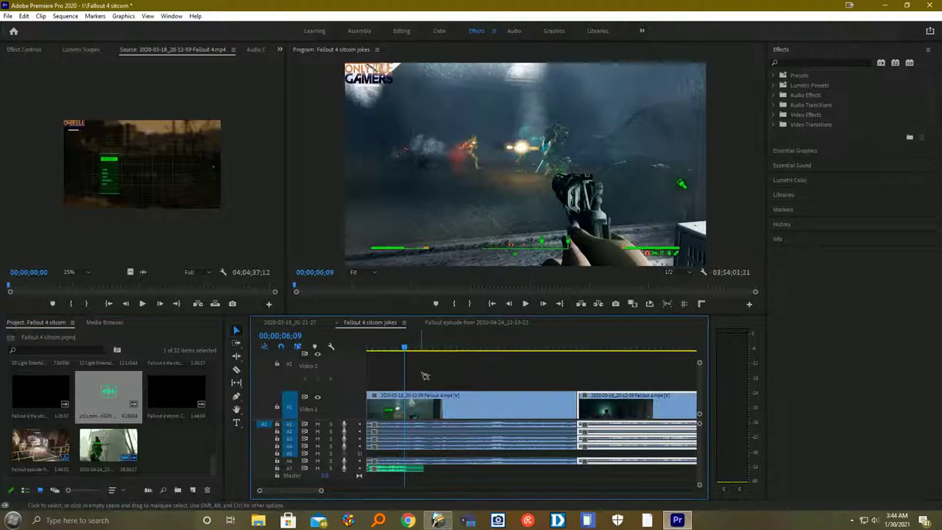
Step: Play the opening with the added audio and split the yt1s.com clip on A7 at 00;00;03;14
drag(411, 347, 366, 349)
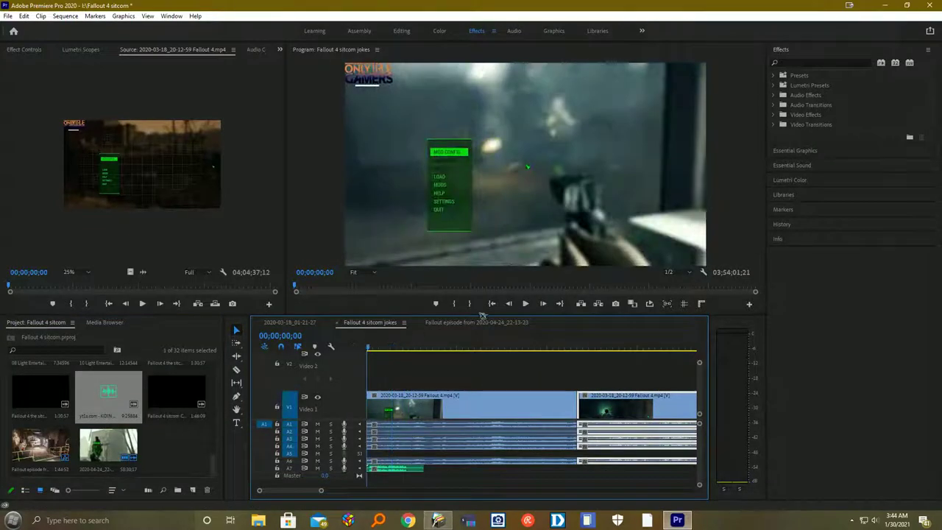
click(526, 303)
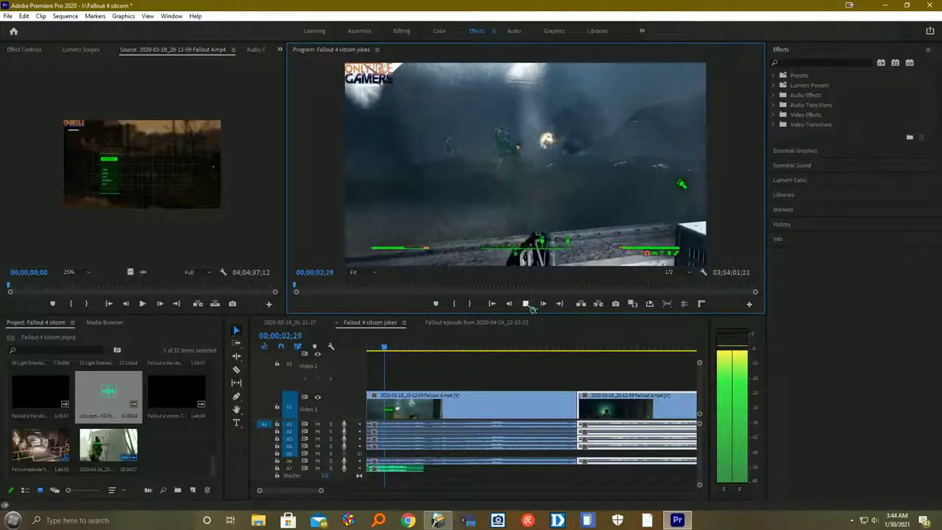
click(526, 303)
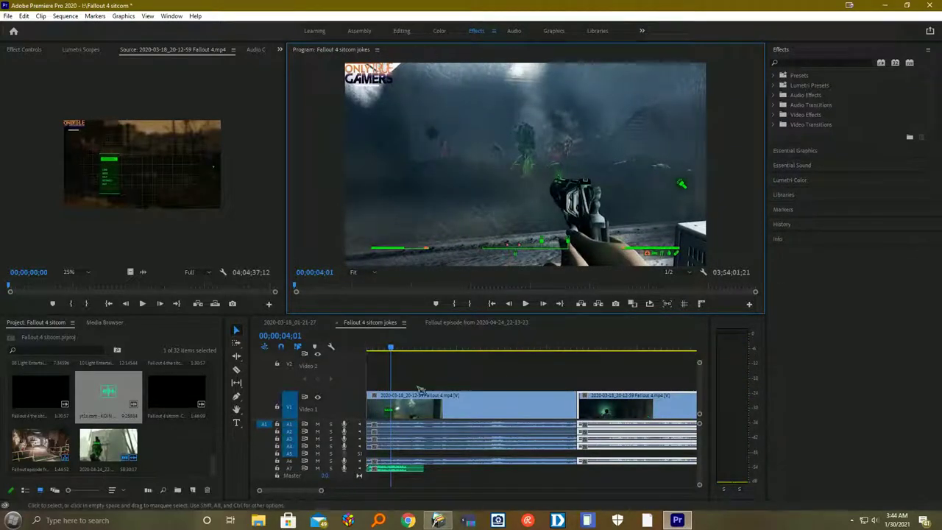
click(509, 304)
click(509, 303)
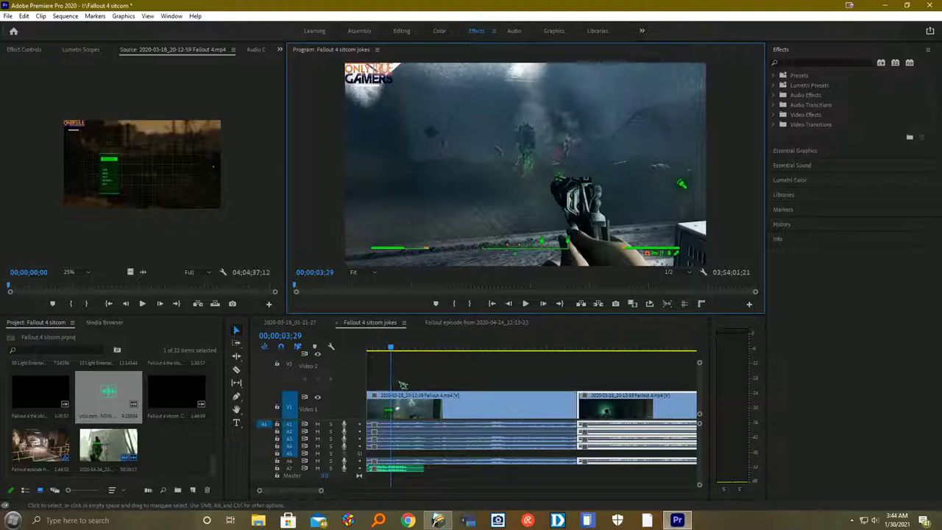
click(371, 349)
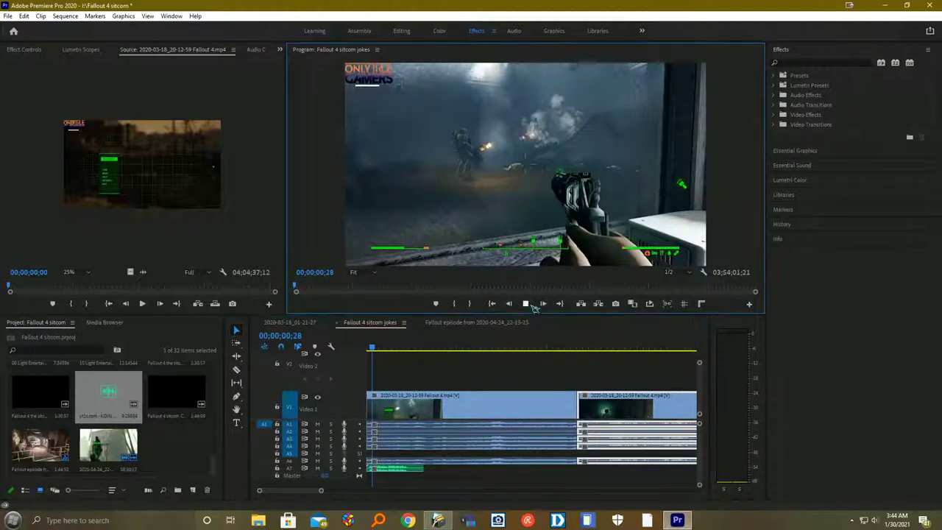
click(526, 304)
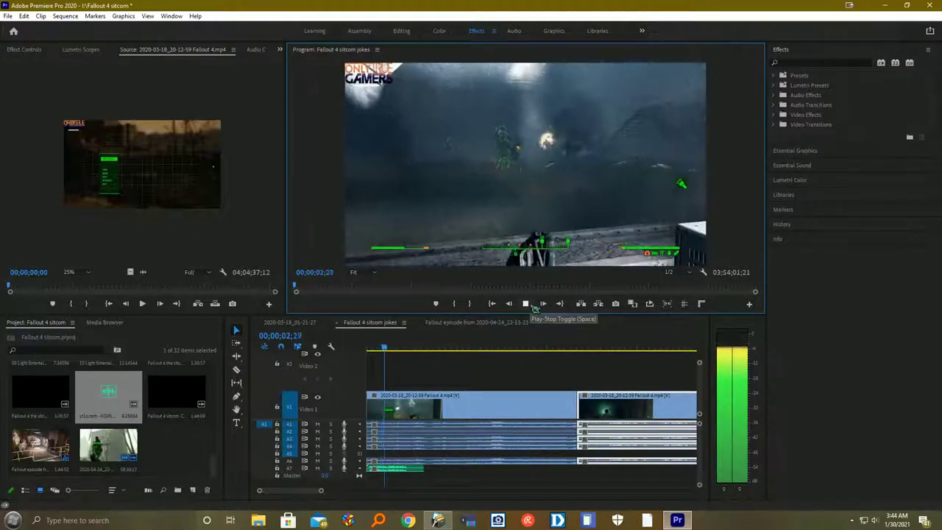
click(526, 303)
click(236, 370)
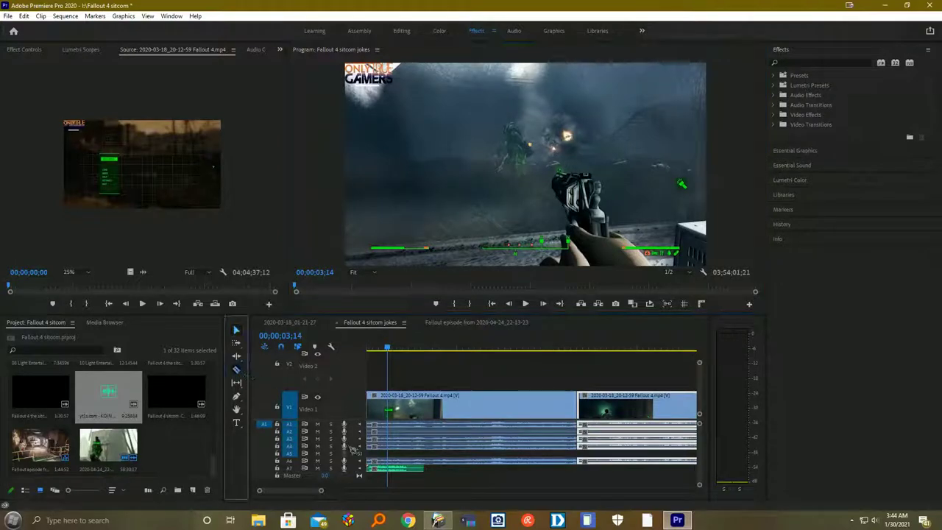
click(392, 471)
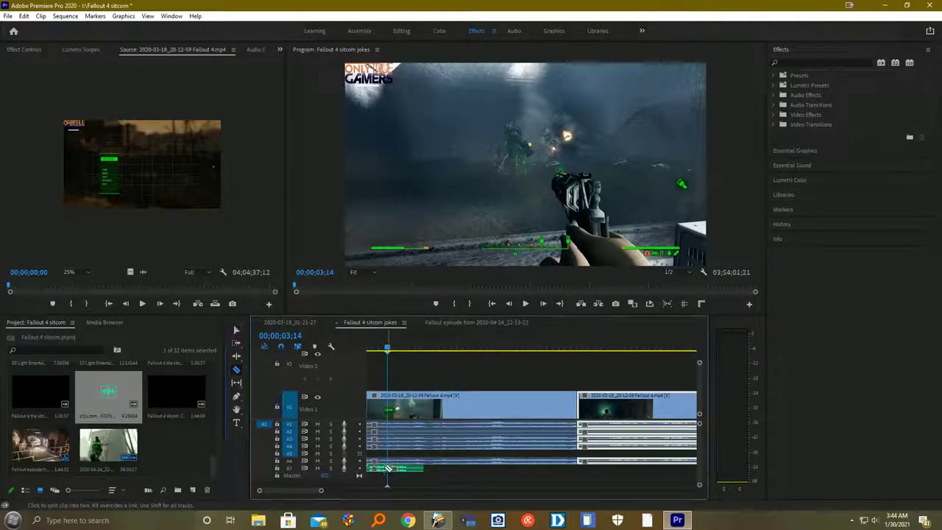
Step: Delete the part of the yt1s.com audio before the split and move the remaining piece to the start of A7
key(v)
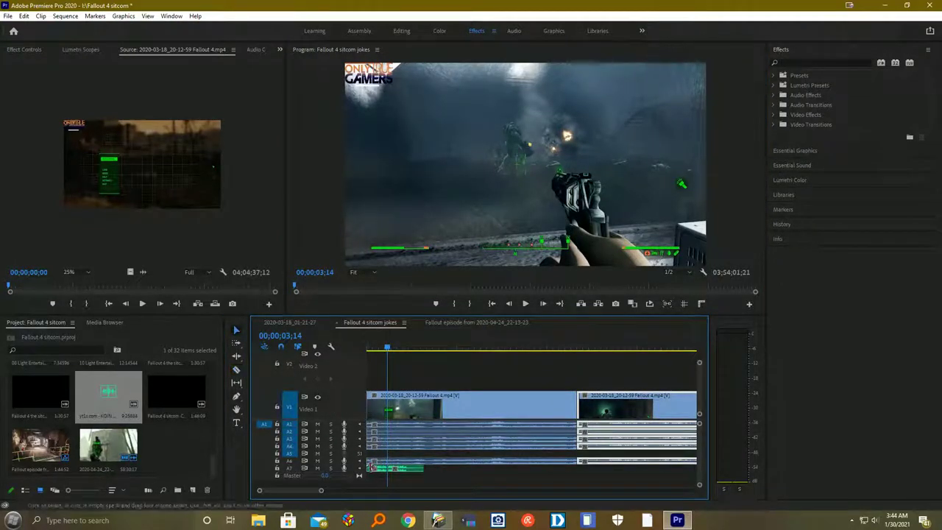
click(387, 473)
right_click(388, 472)
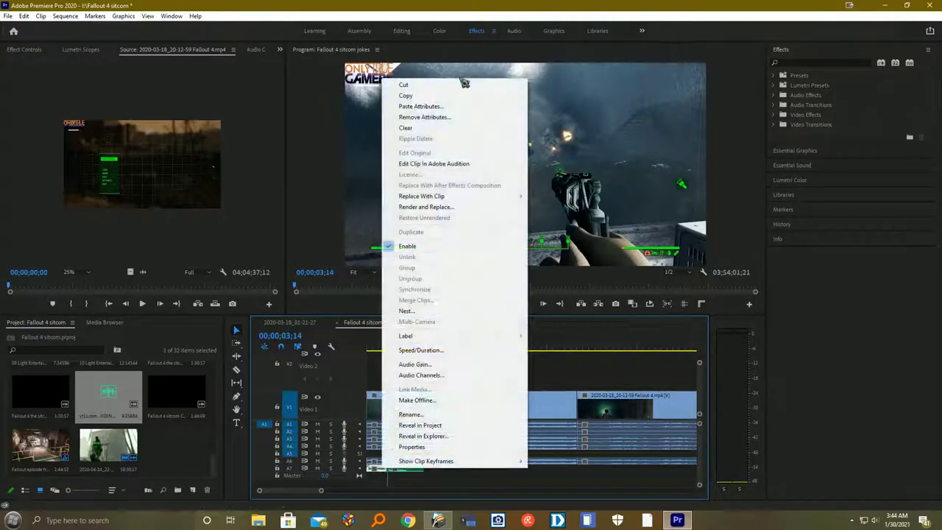
click(404, 129)
drag(412, 469, 391, 469)
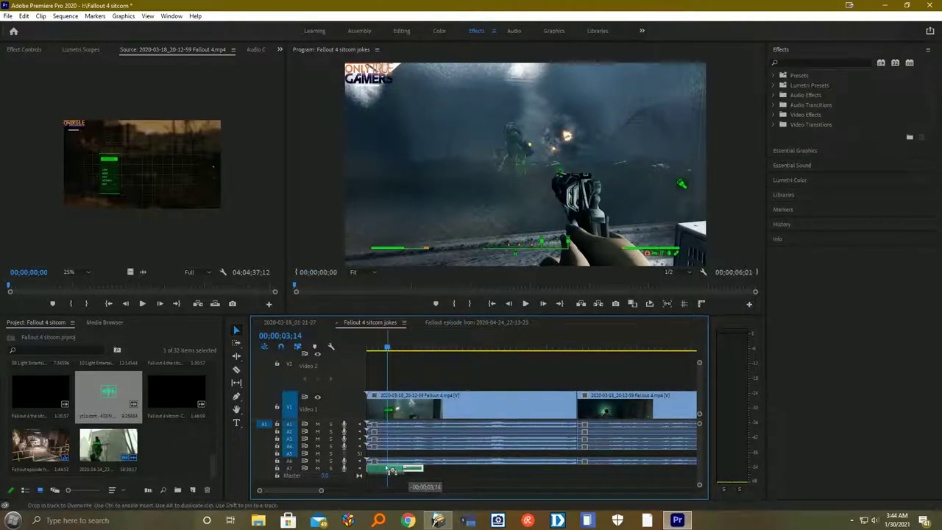
Step: Play the opening from 00;00;00;00 to check the trimmed yt1s.com audio on track A7
drag(390, 348, 351, 351)
click(525, 304)
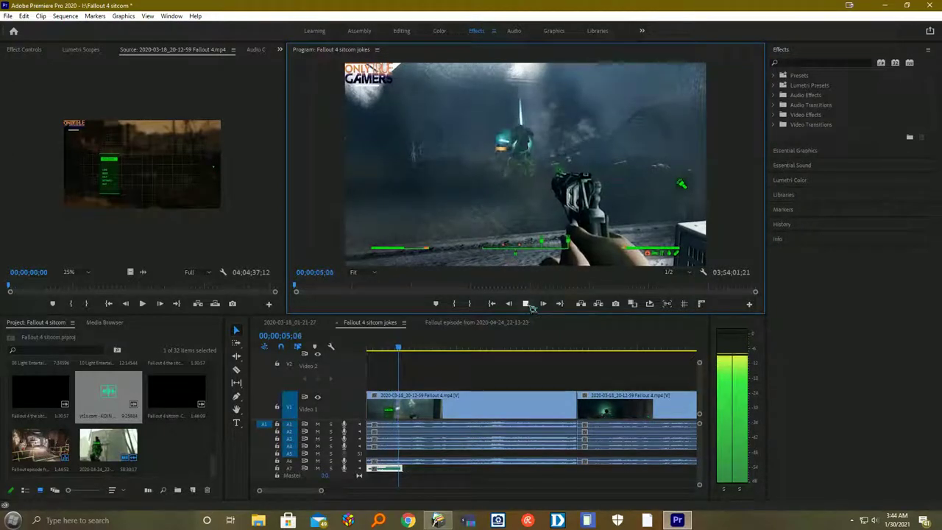
click(525, 303)
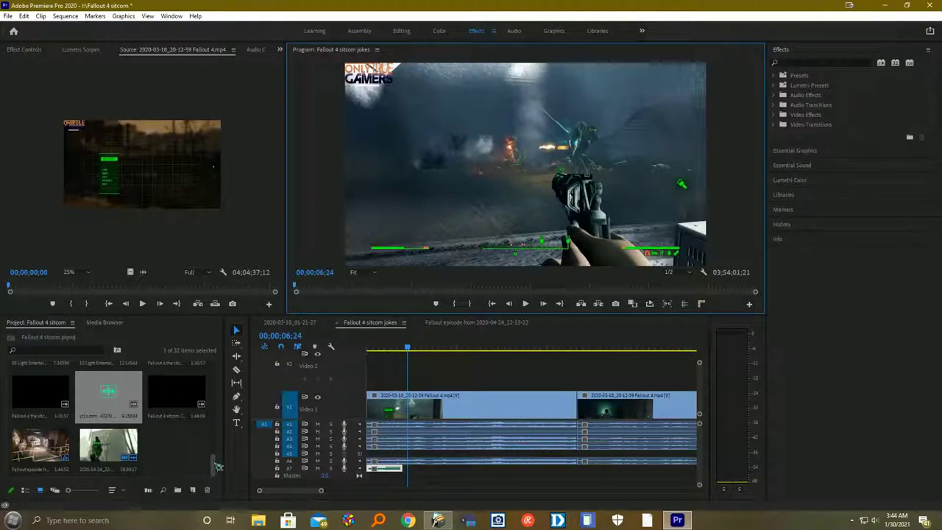
drag(217, 466, 218, 426)
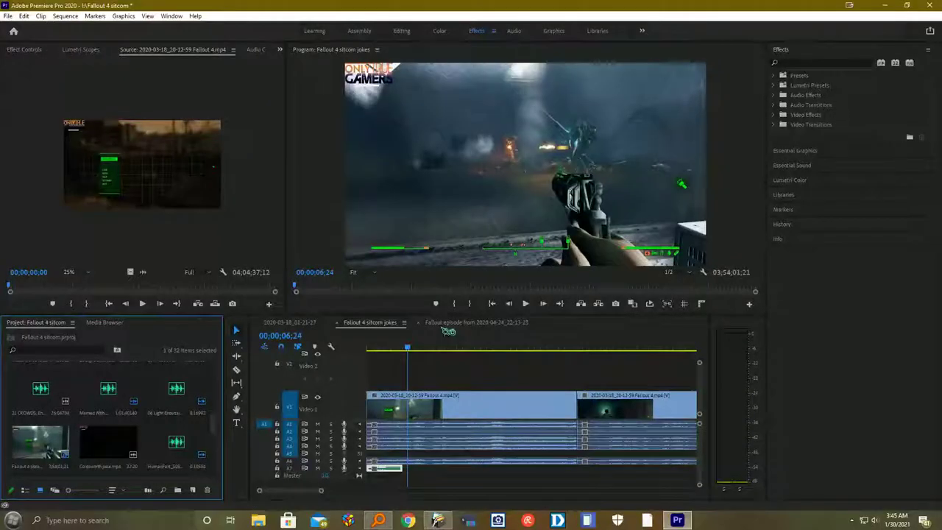
click(378, 520)
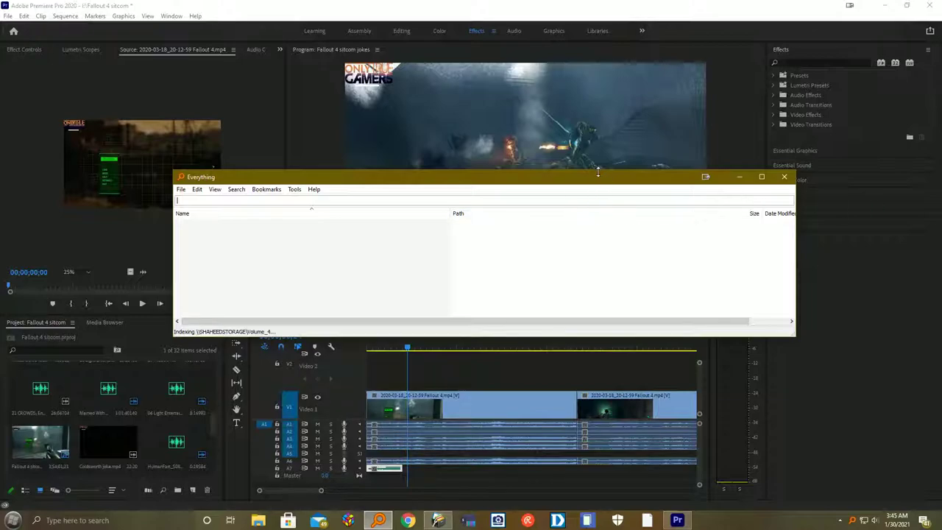
key(Escape)
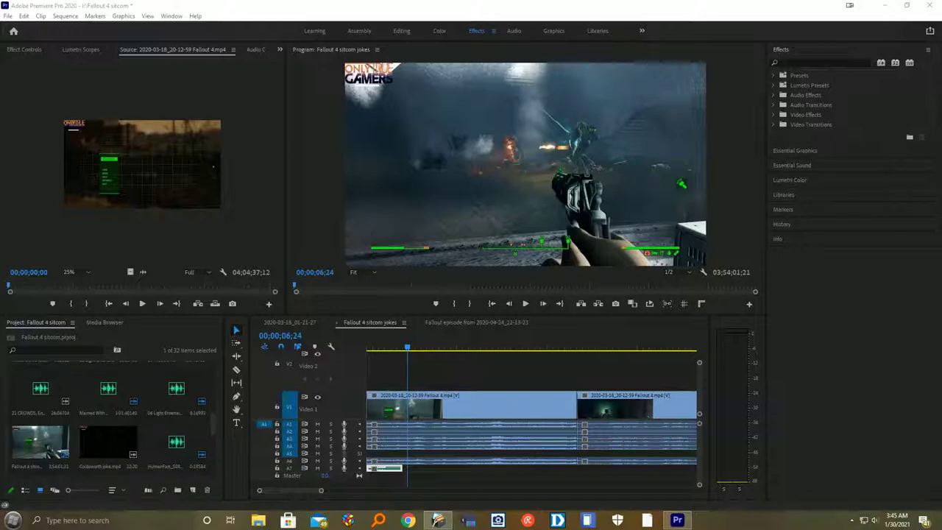
Step: Open the BBC Complete Sound Effects Library in File Explorer and add the 13 Light Enterta... audio to track A8 at the sequence start
key(alt+Tab)
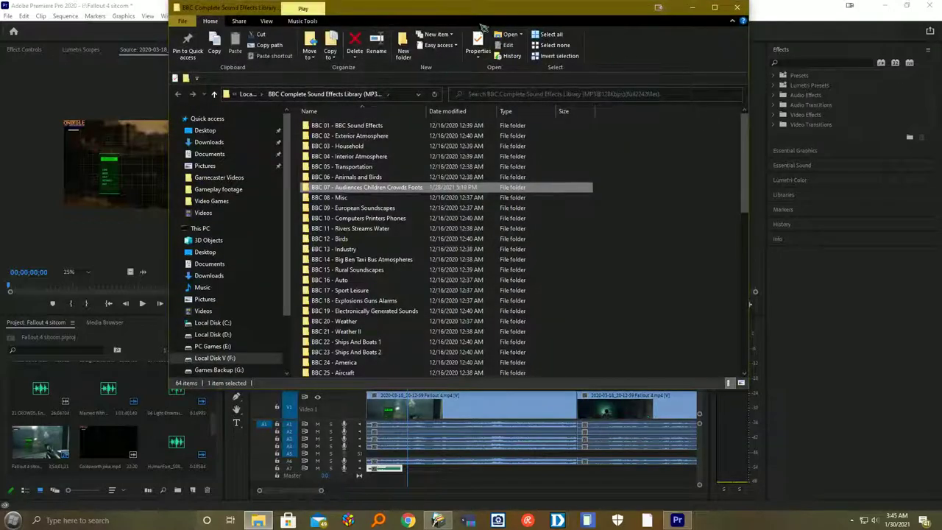
drag(483, 15, 941, 15)
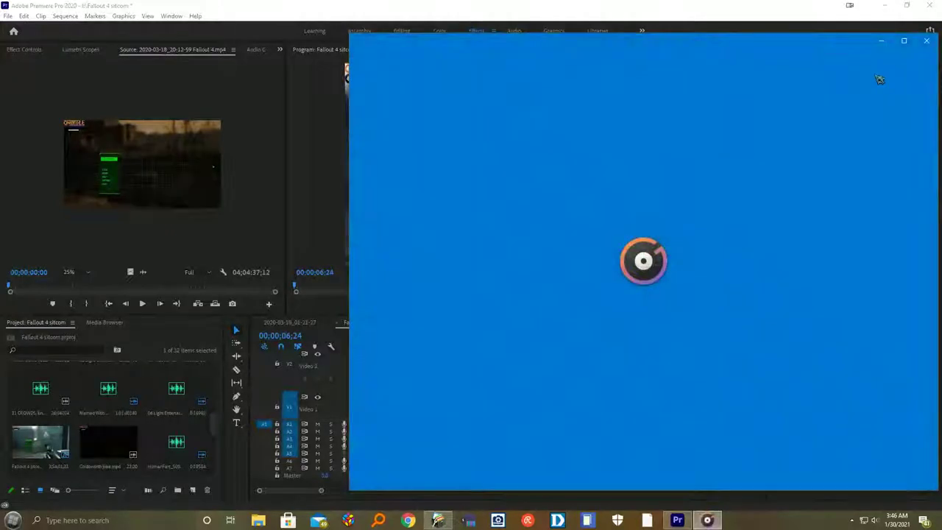
key(alt+Tab)
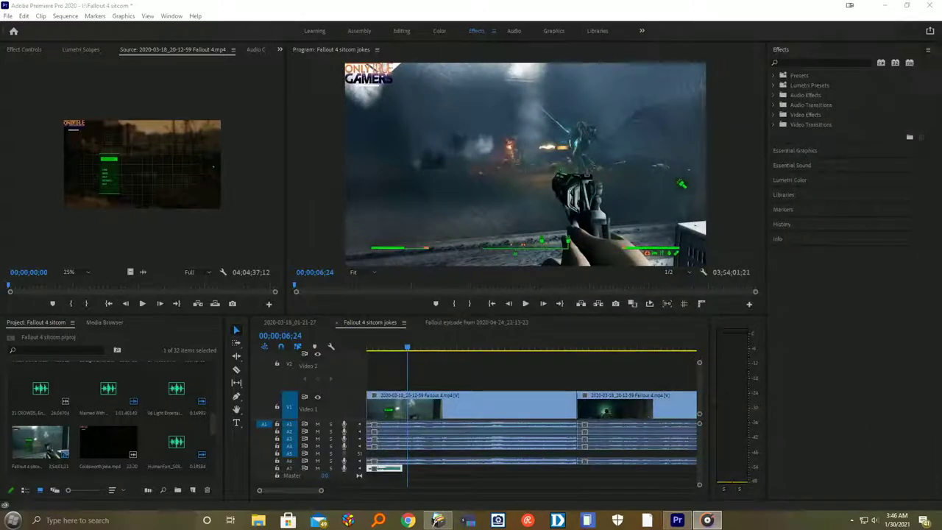
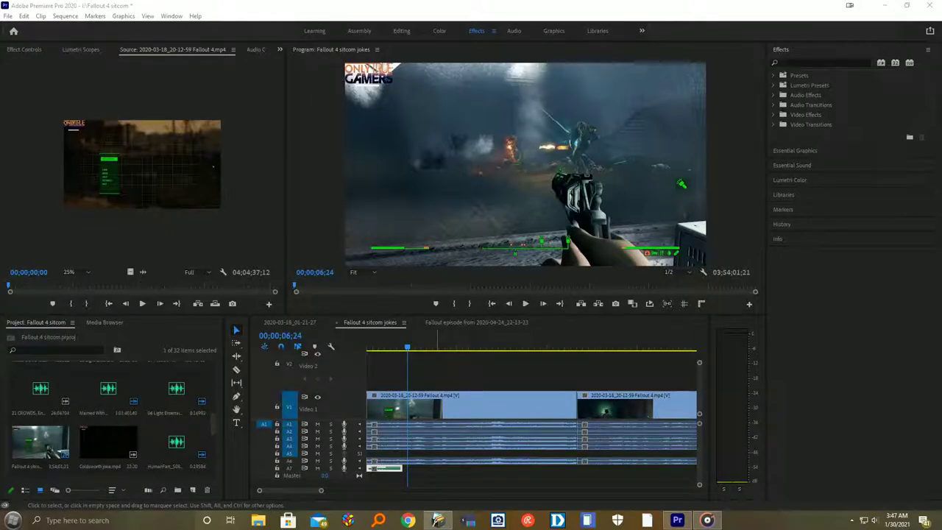
drag(739, 383, 377, 489)
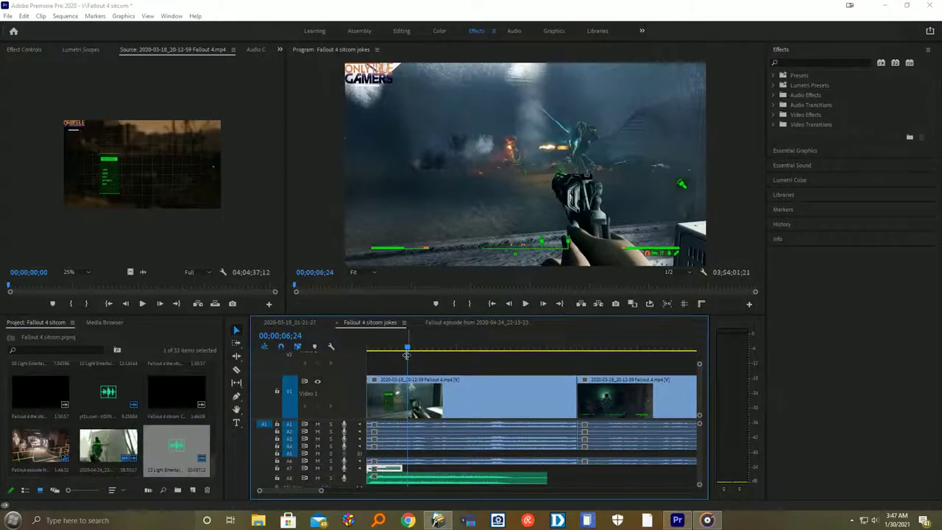
Step: Play the sequence from 00;00;00;00 to 00;00;42;17 to check the added audio on A8
drag(410, 351, 358, 357)
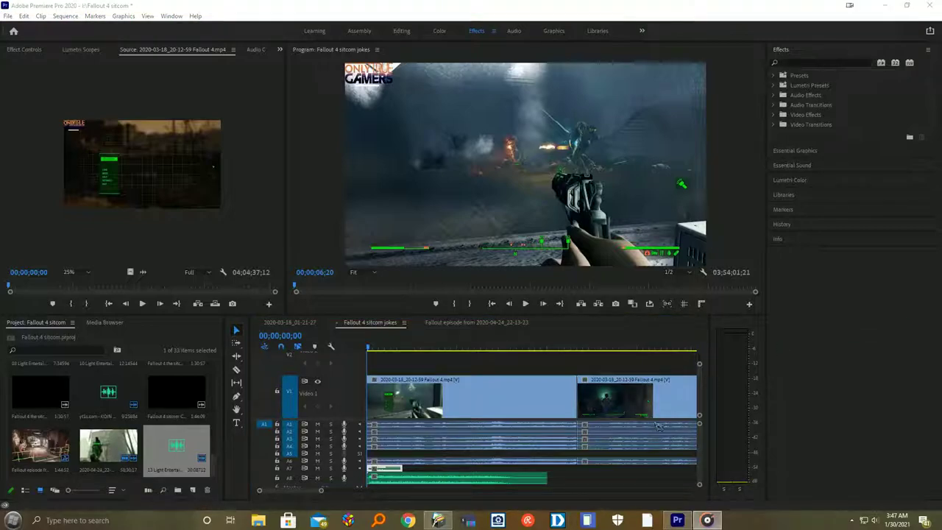
click(527, 309)
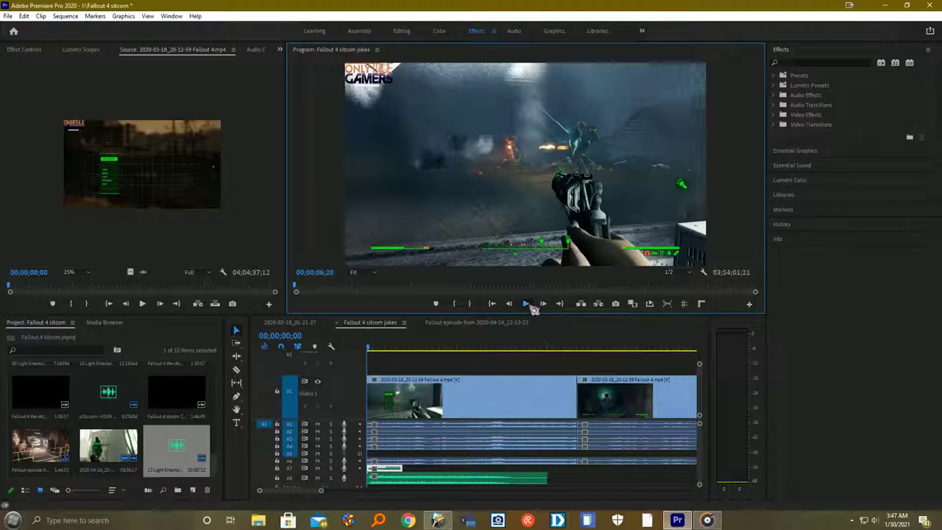
click(525, 303)
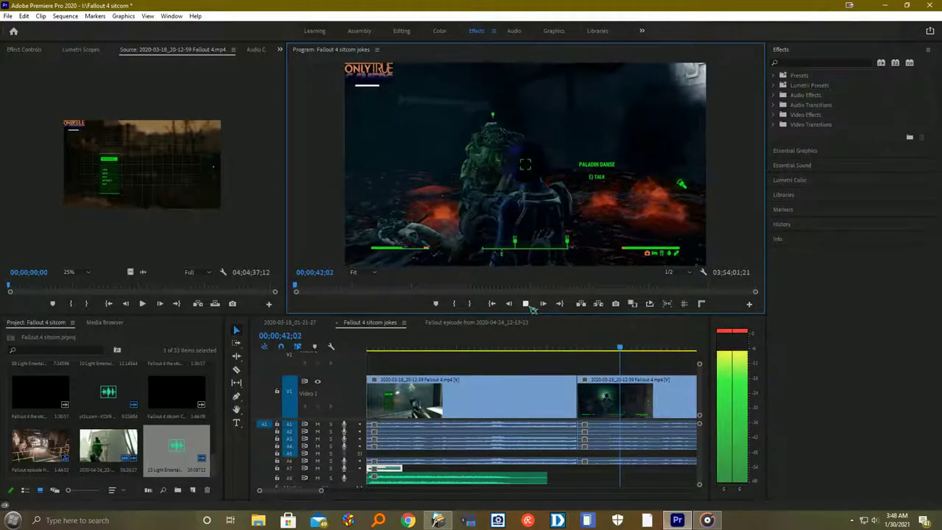
key(space)
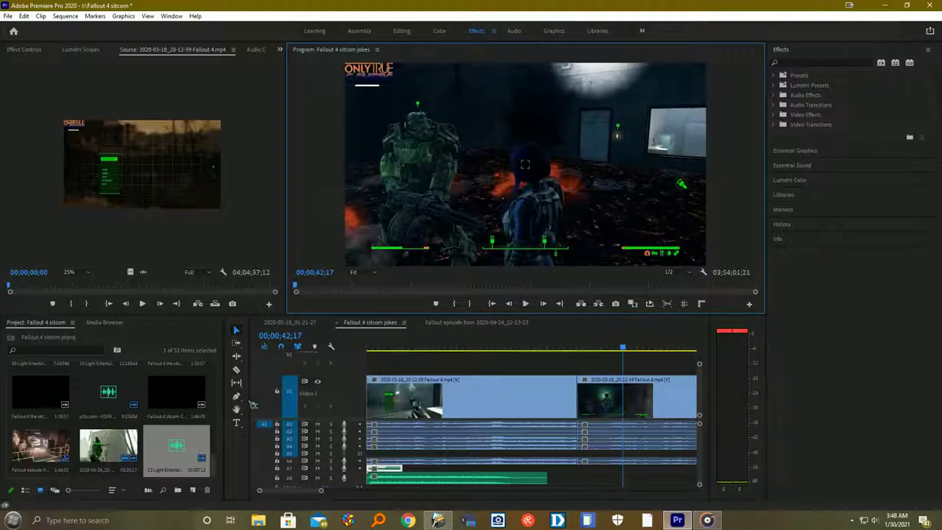
click(321, 493)
scroll(321, 492, up, 5)
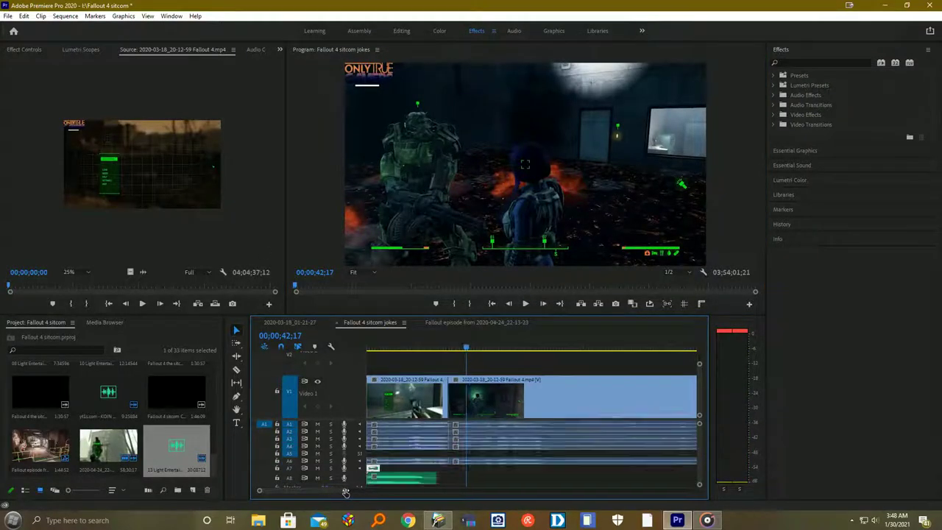
scroll(322, 491, up, 2)
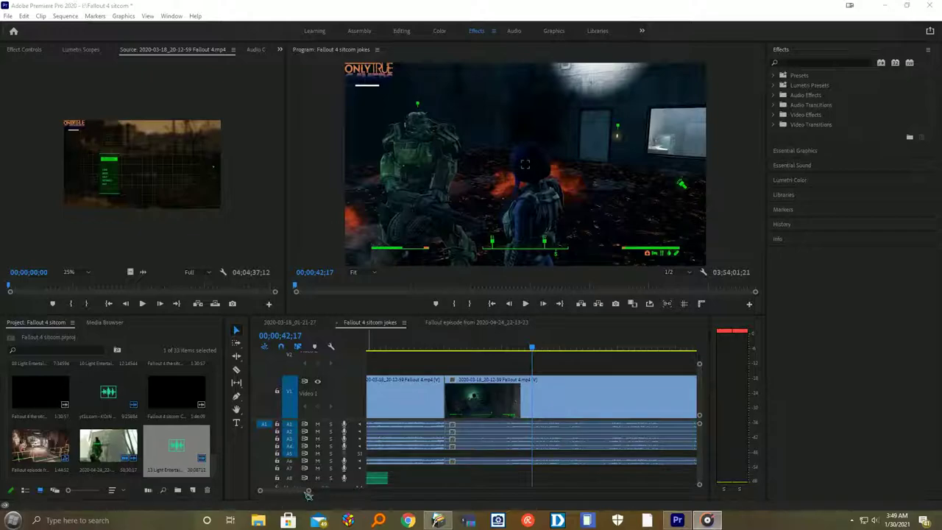
drag(309, 490, 357, 491)
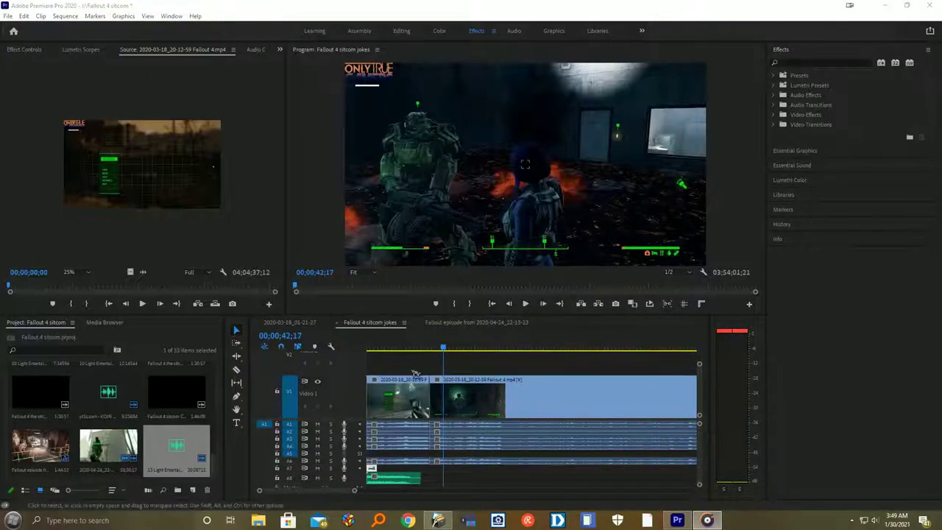
Step: Return the playhead to 00;00;00;00, save the project, and play the opening to 00;00;03;25
drag(443, 345, 349, 360)
click(527, 305)
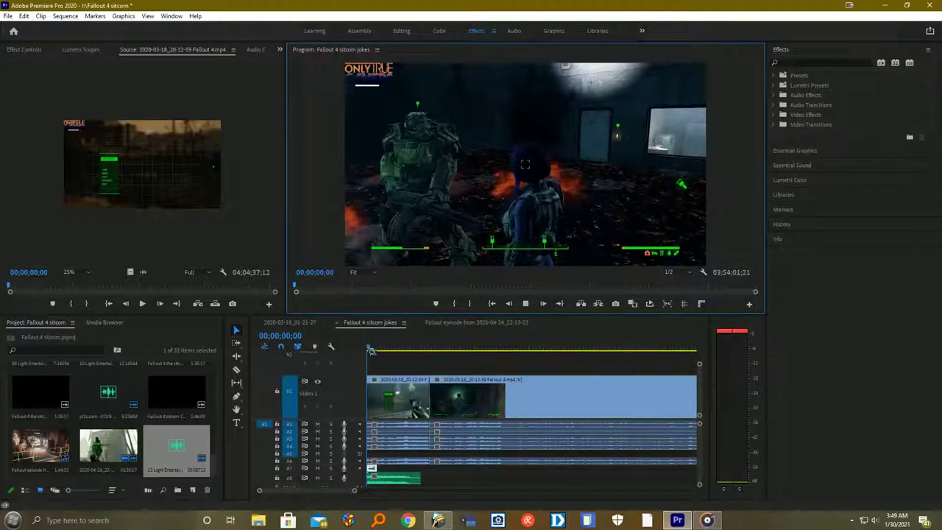
click(374, 349)
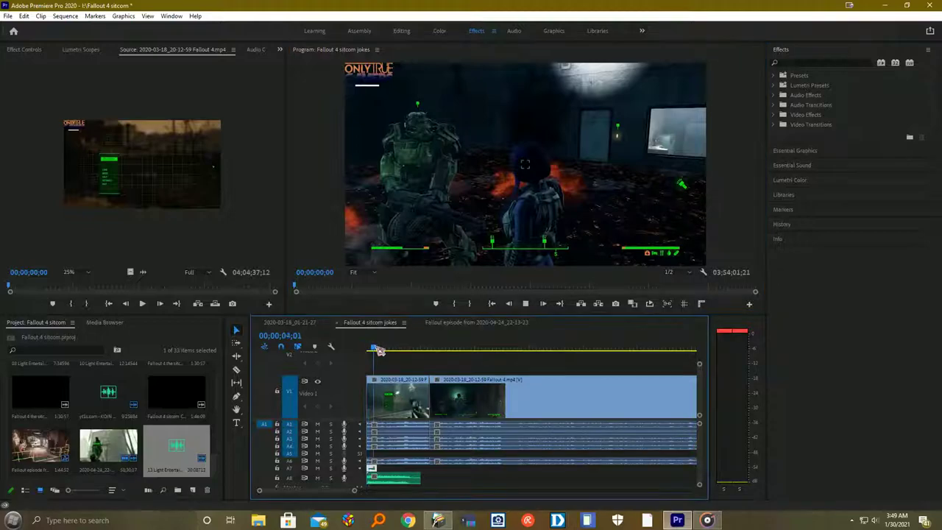
click(527, 304)
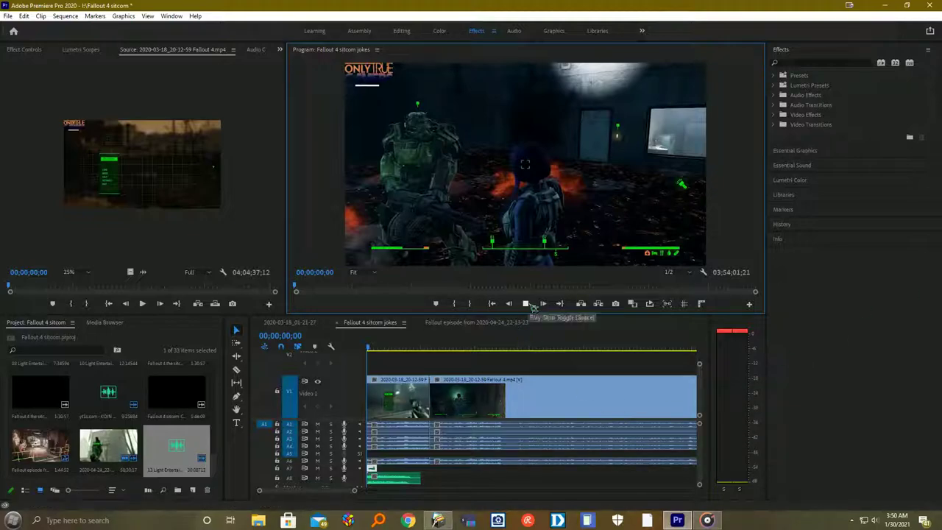
click(9, 15)
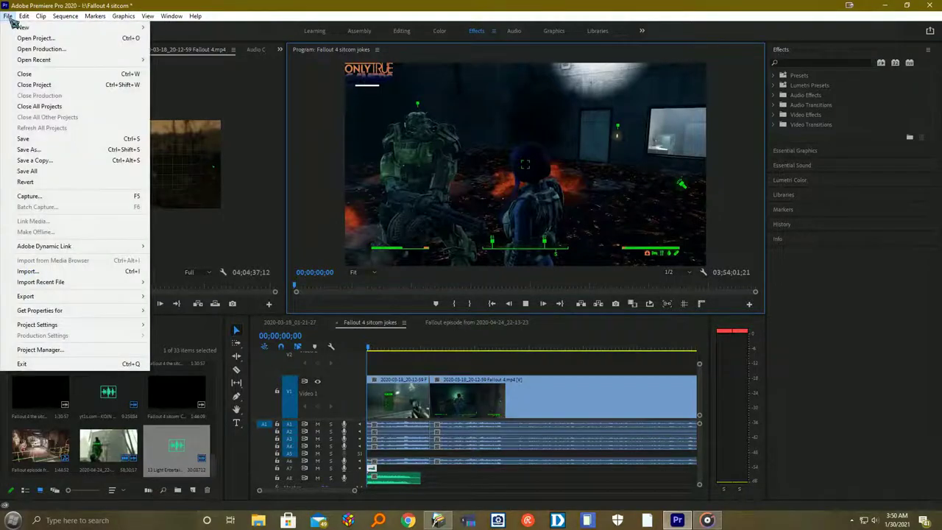
click(24, 141)
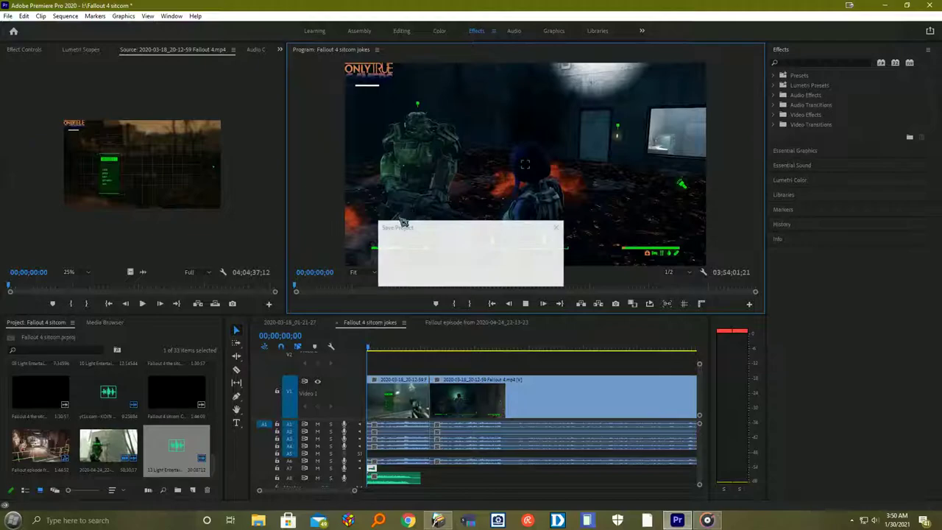
click(528, 303)
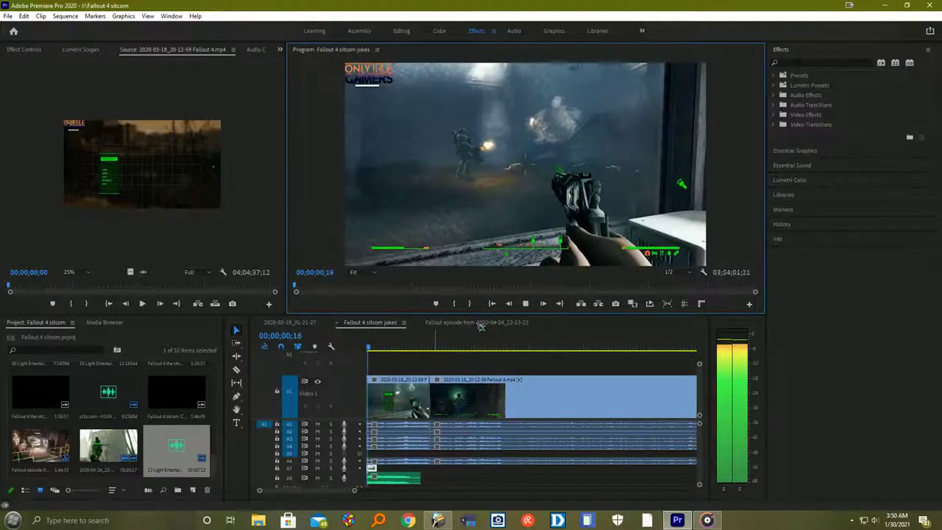
click(528, 303)
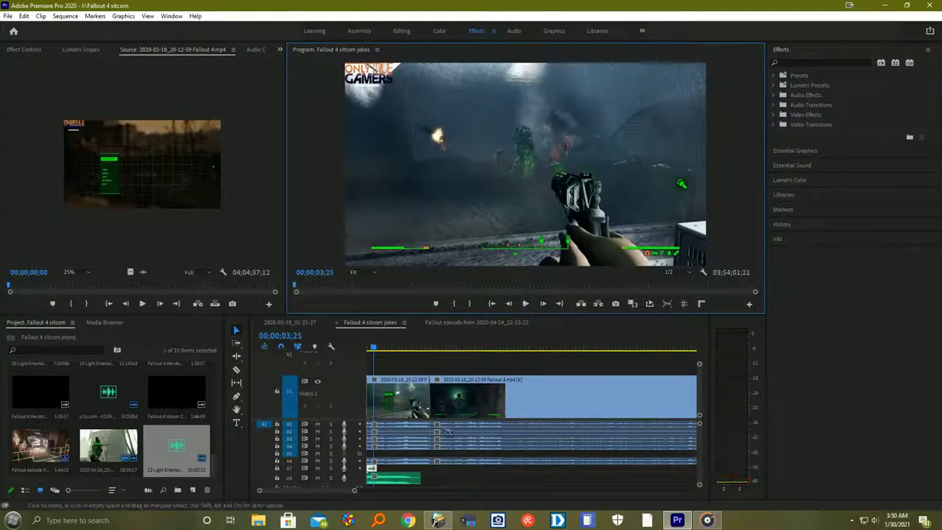
Step: Replace the 13 Light Enterta... clip on A8 with the newly imported 19 Theatre audio, placed at the start of the sequence
right_click(405, 475)
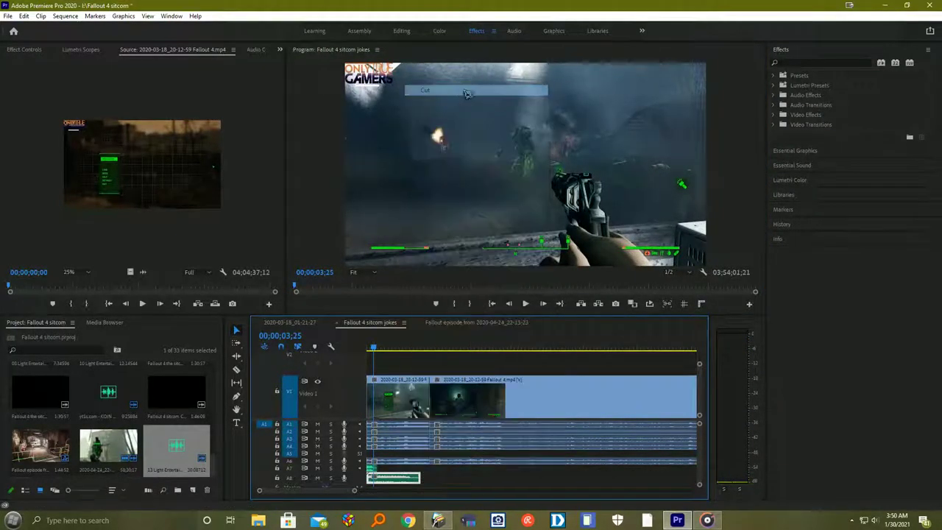
click(462, 90)
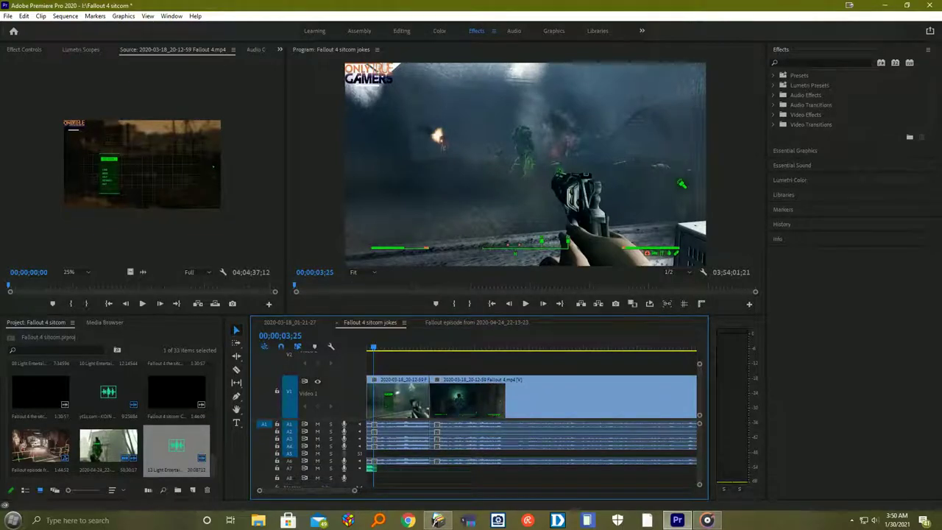
drag(469, 406, 145, 466)
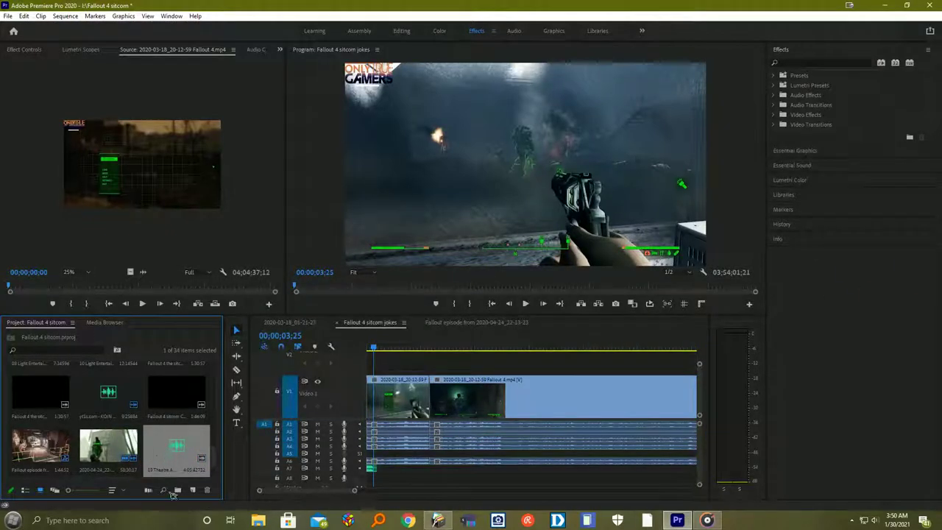
drag(180, 460, 374, 482)
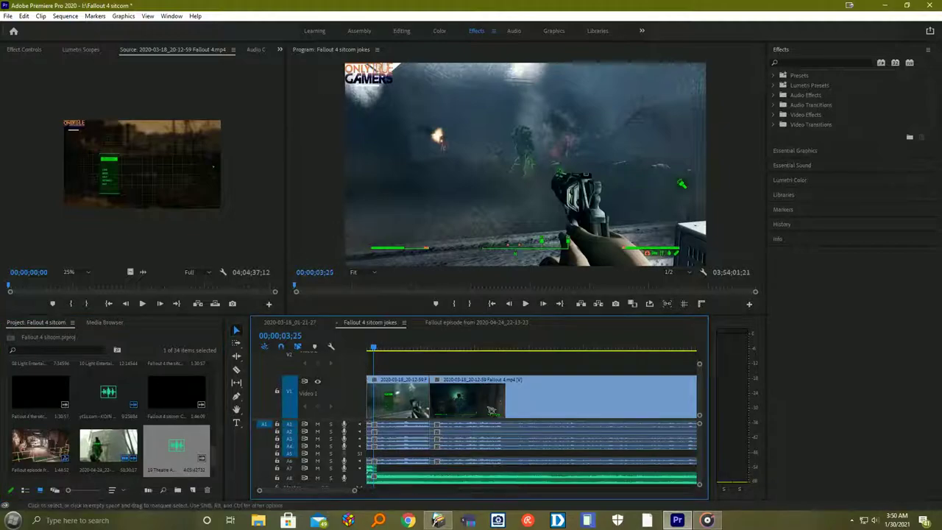
Step: Play the opening from 00;00;00;00 to 00;00;12;11 to check the 19 Theatre audio on A8
drag(373, 347, 368, 348)
click(527, 311)
drag(358, 494, 401, 494)
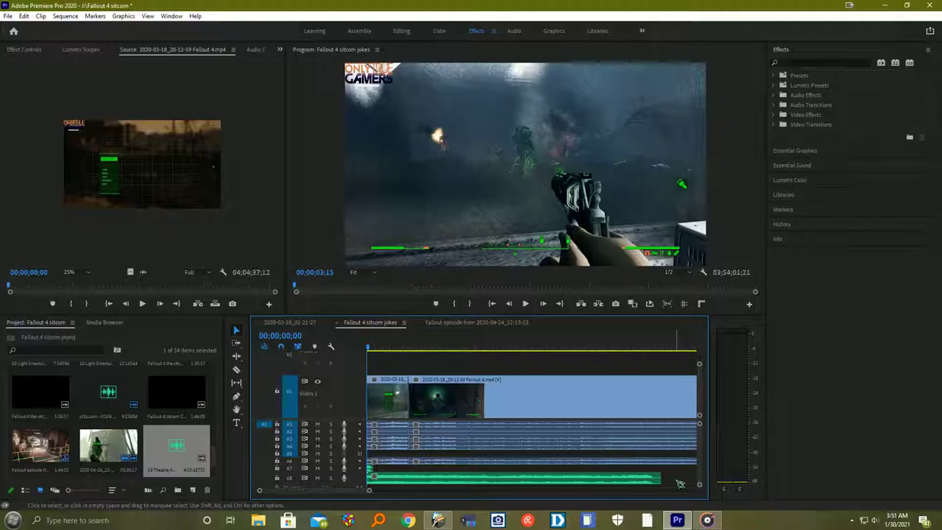
key(space)
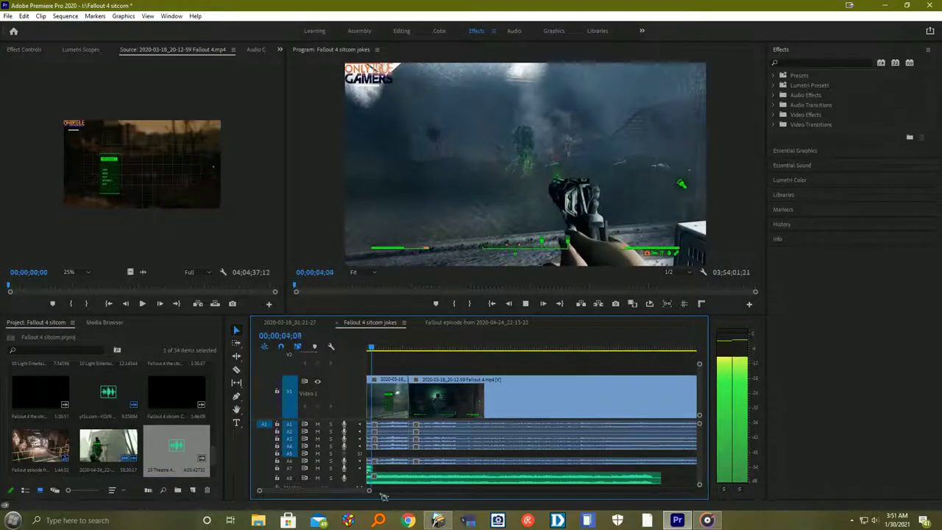
drag(371, 490, 395, 505)
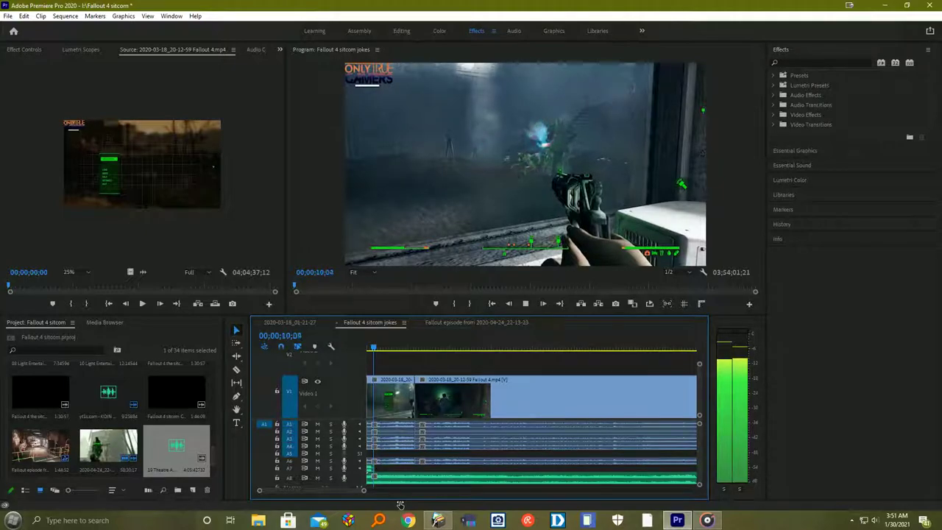
click(526, 304)
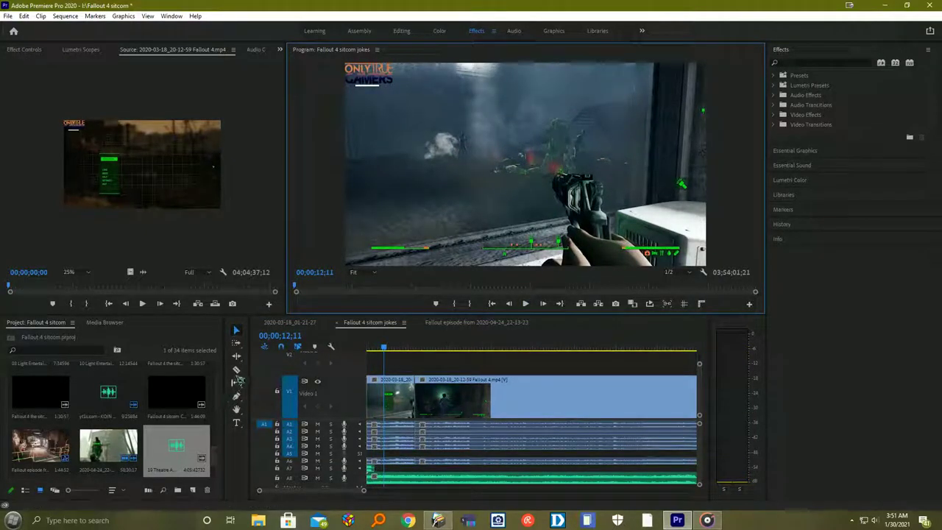
Step: Split the 19 Theatre audio on A8 a few seconds after the playhead and switch back to the Selection tool
click(236, 370)
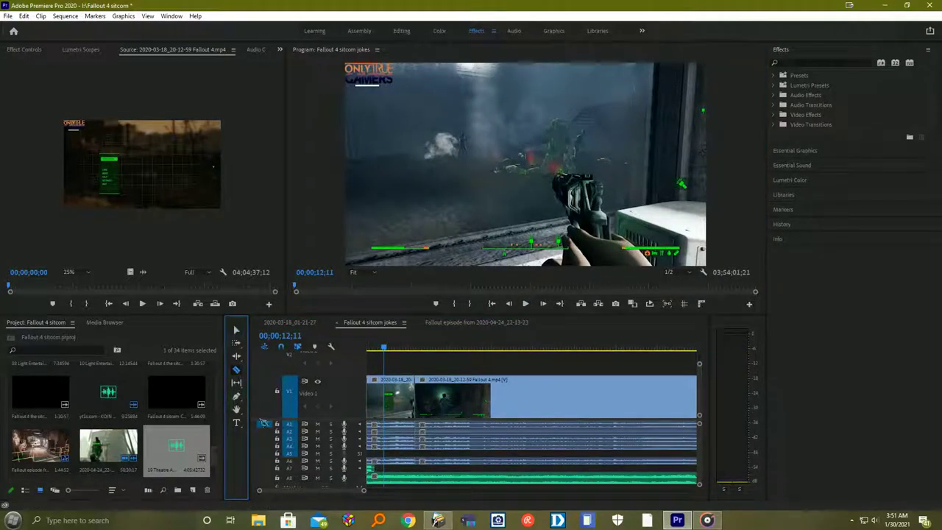
click(397, 479)
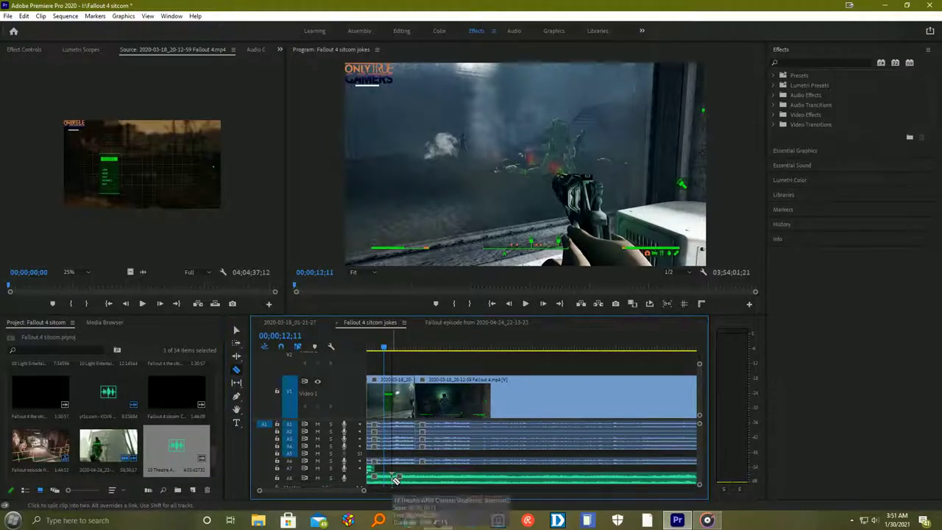
key(v)
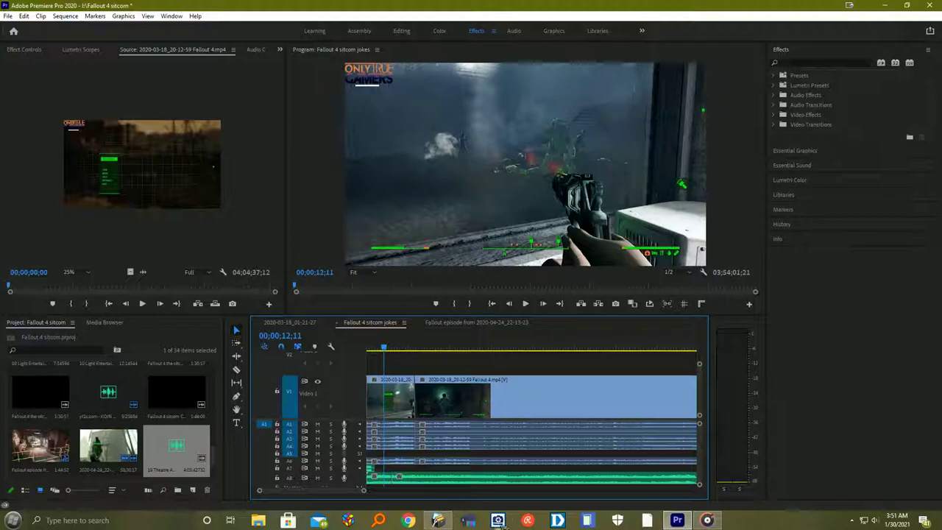
Step: Cut out the portion of the 19 Theatre audio that follows the split on A8
click(452, 480)
right_click(451, 484)
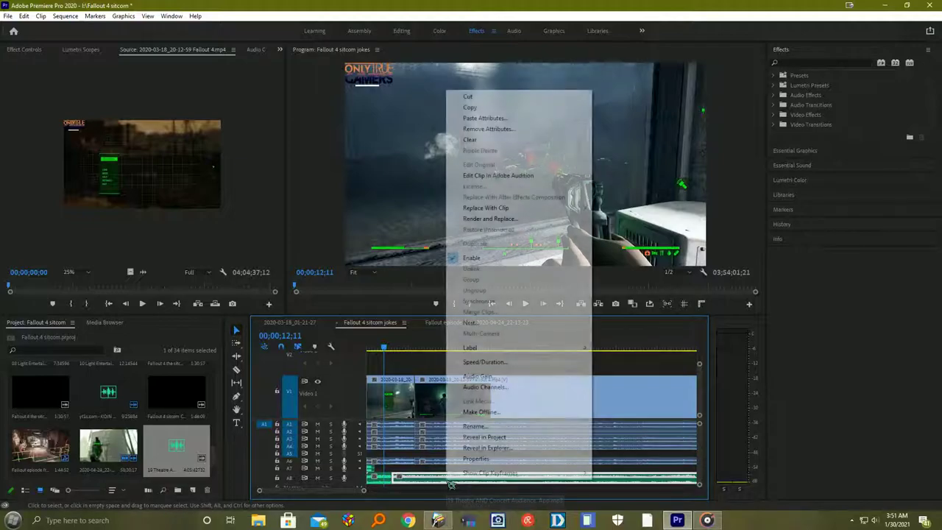
click(464, 94)
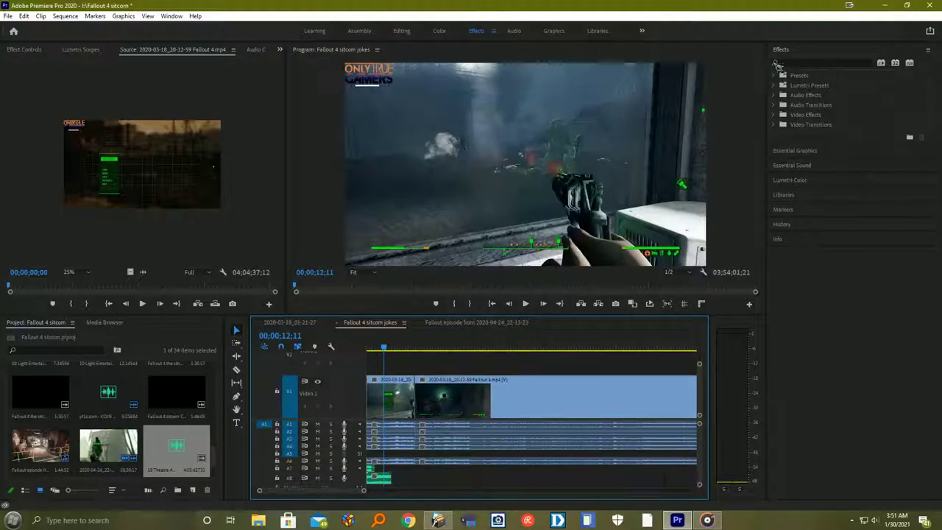
Step: Find the Exponential Fade audio transition by searching for "fad" and apply it to the end of the 19 Theatre clip on A8
click(825, 63)
text(fad)
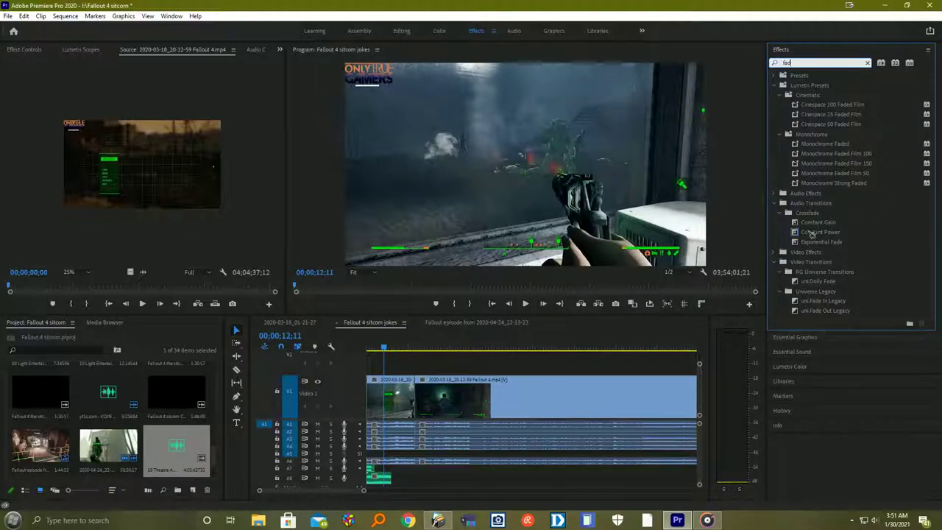
drag(816, 243, 533, 477)
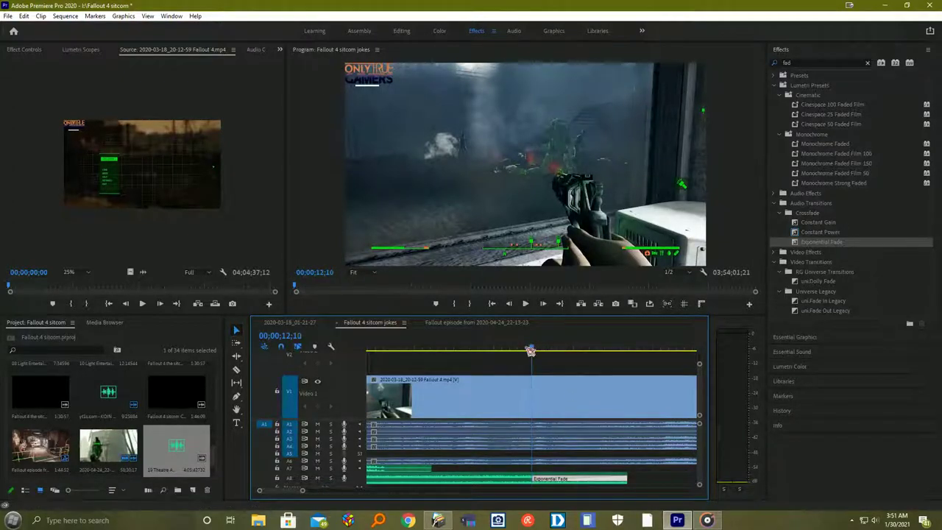
Step: Play the end of the 19 Theatre audio on A8 through to 00;00;20;19 to check its fade-out
drag(532, 347, 462, 347)
click(525, 303)
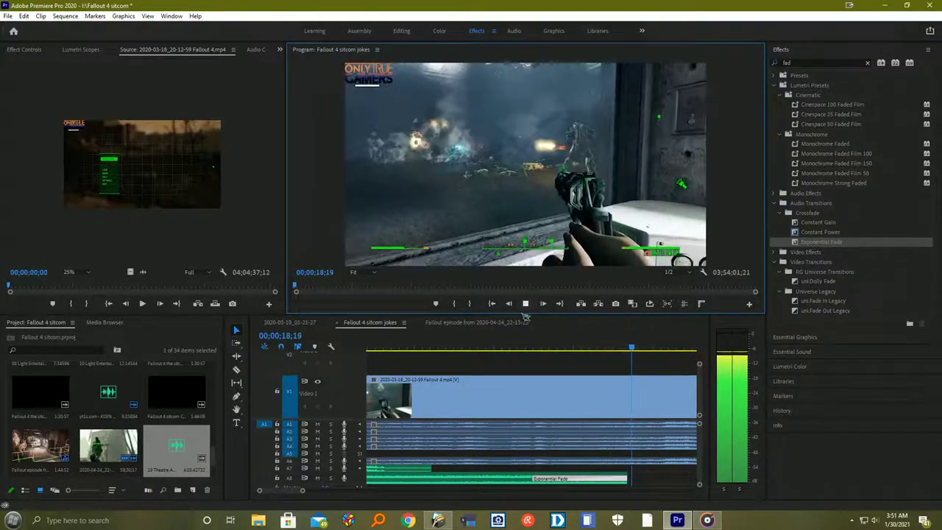
drag(303, 490, 345, 490)
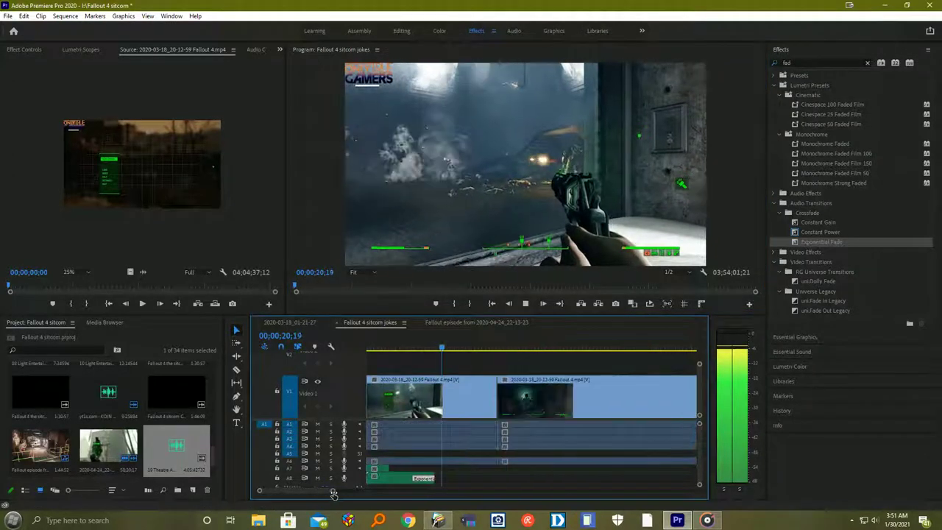
Step: Scrub through the second video clip from 00;00;35;20 to 00;00;47;00 and close the media player with the 21 CROWDS audio
drag(424, 348, 453, 349)
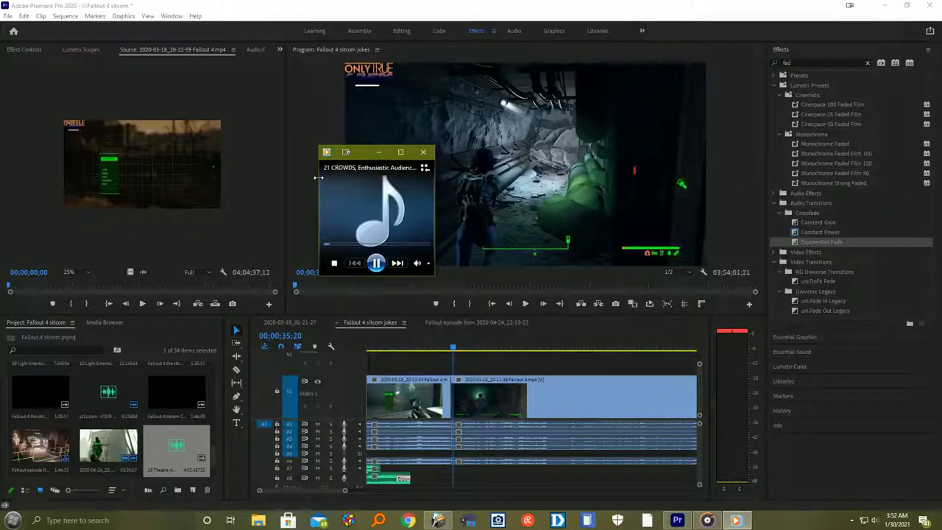
click(423, 152)
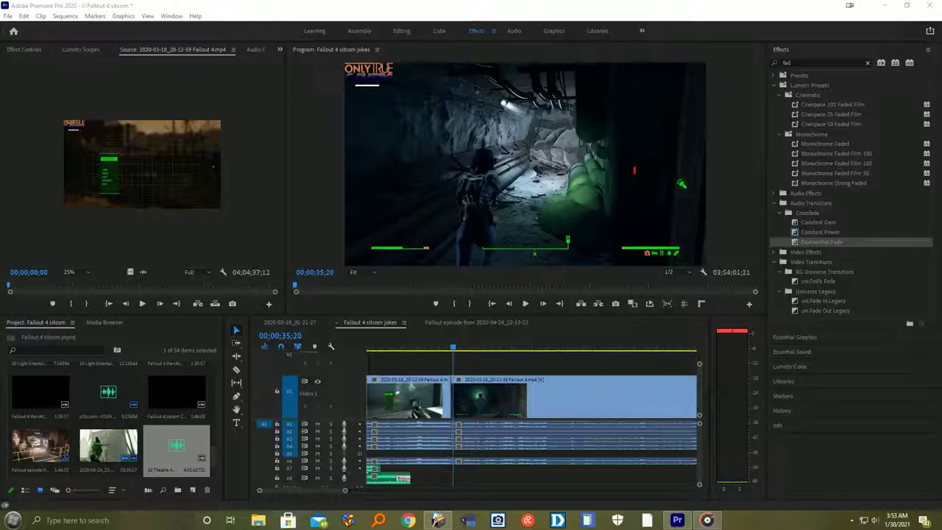
drag(454, 350, 486, 351)
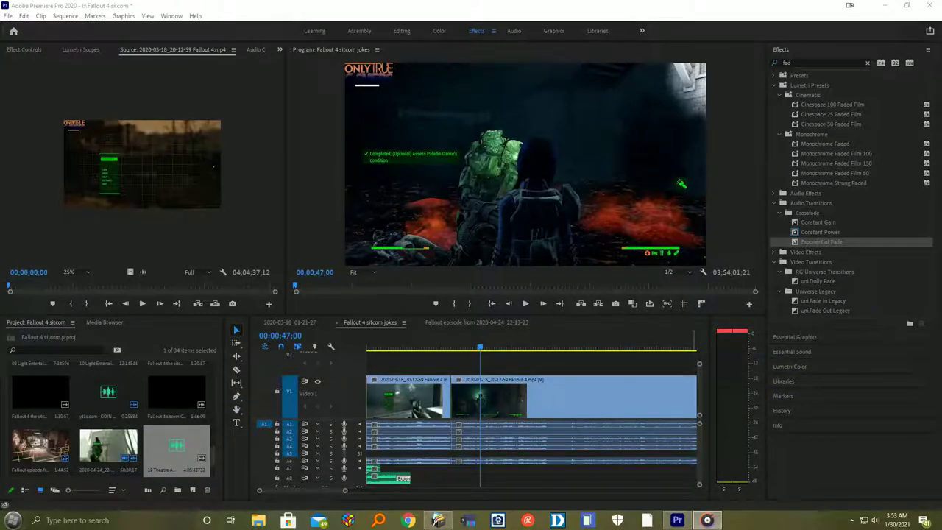
Step: Import the Married With audio file into the project and place it on A7 at the start of the second video clip
scroll(134, 399, down, 3)
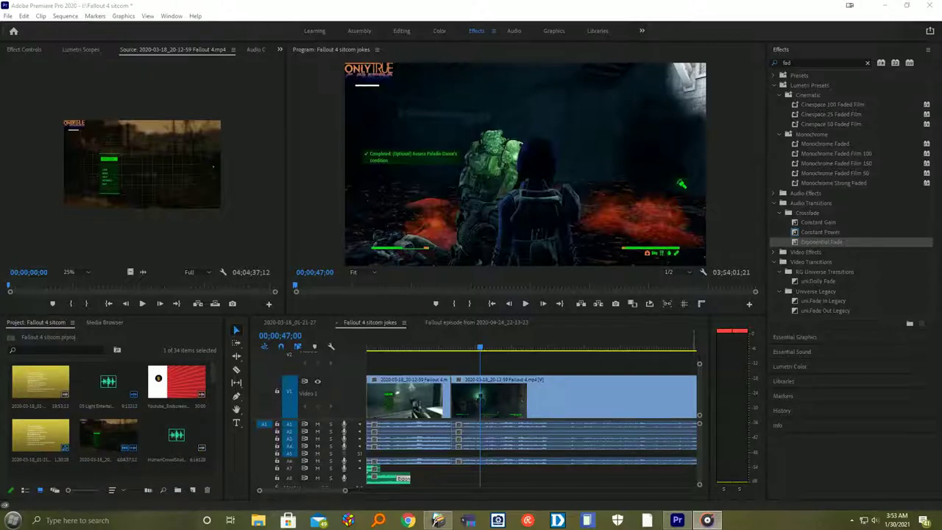
drag(941, 331, 147, 400)
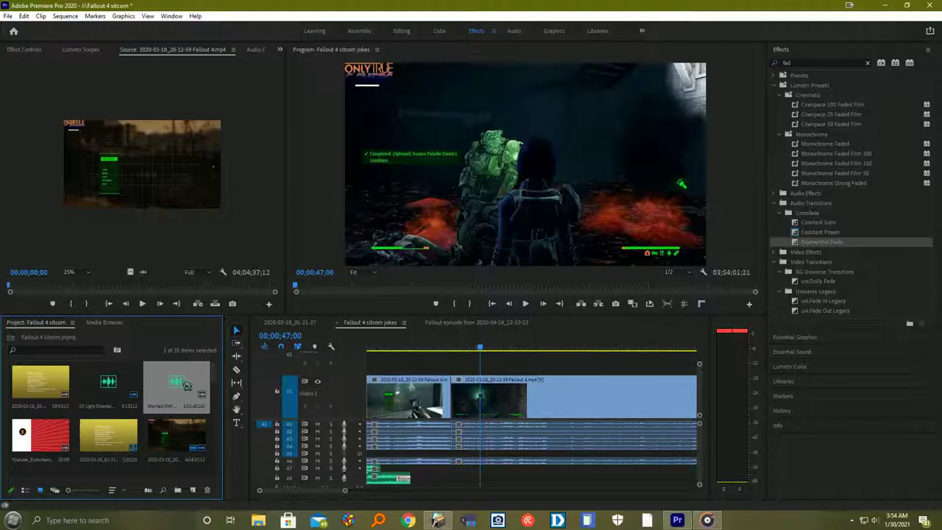
drag(184, 386, 461, 477)
Step: Play the sequence around the cut into the second video clip to check how the Married With audio begins
click(455, 355)
click(452, 354)
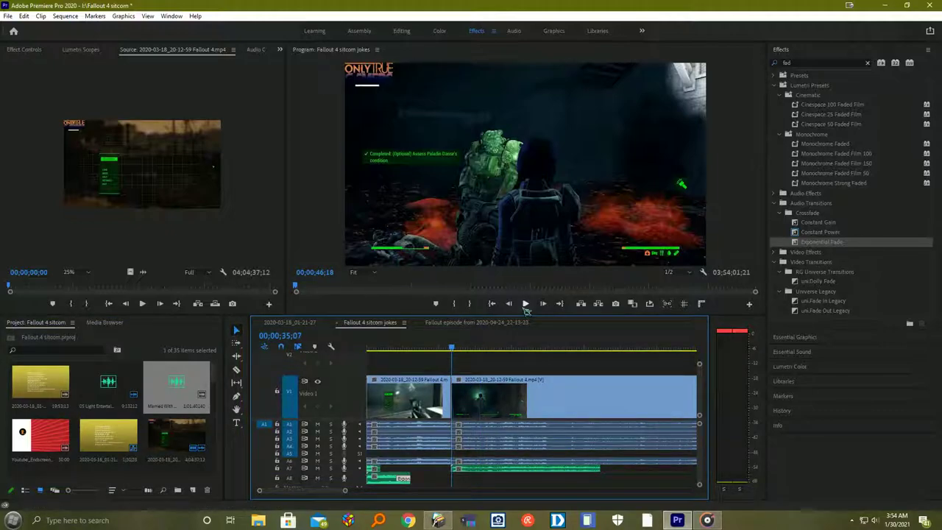
click(445, 353)
mouse_move(445, 353)
mouse_down()
mouse_move(414, 354)
mouse_move(429, 357)
mouse_up()
click(527, 305)
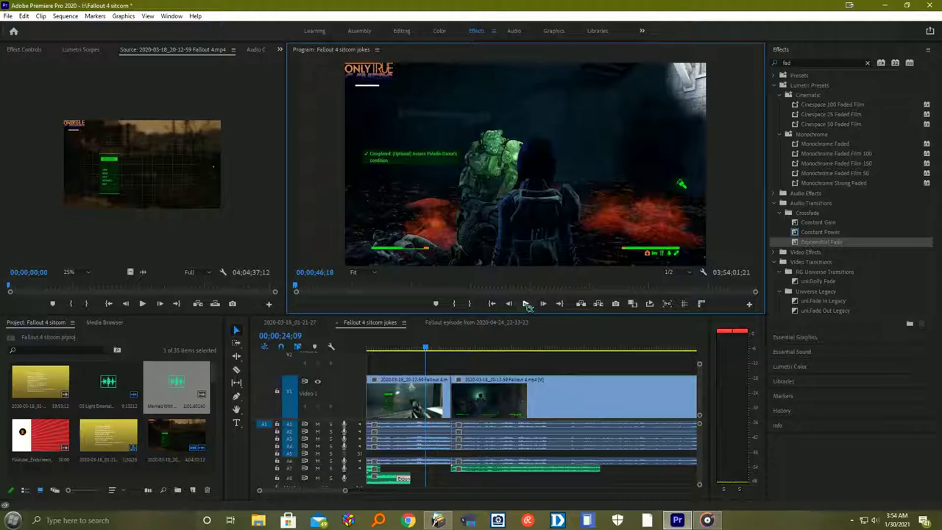
drag(432, 347, 455, 351)
click(526, 306)
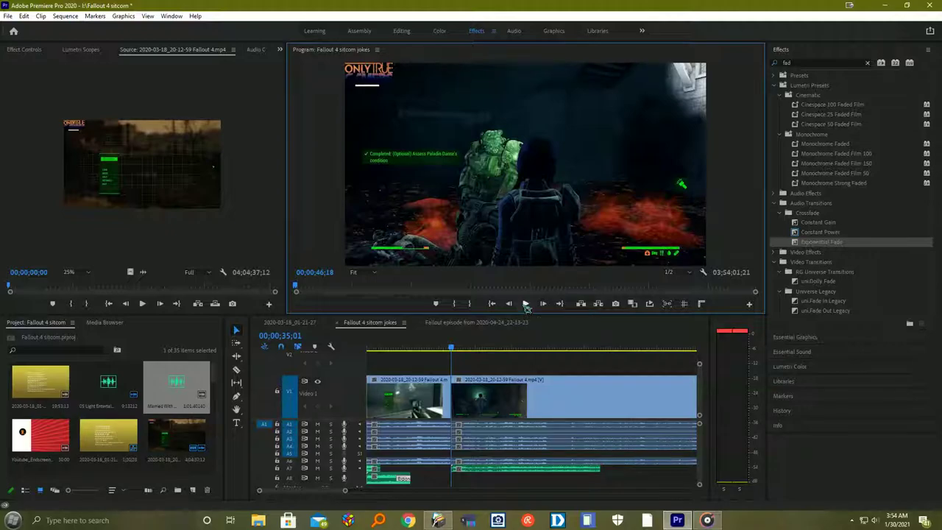
click(525, 304)
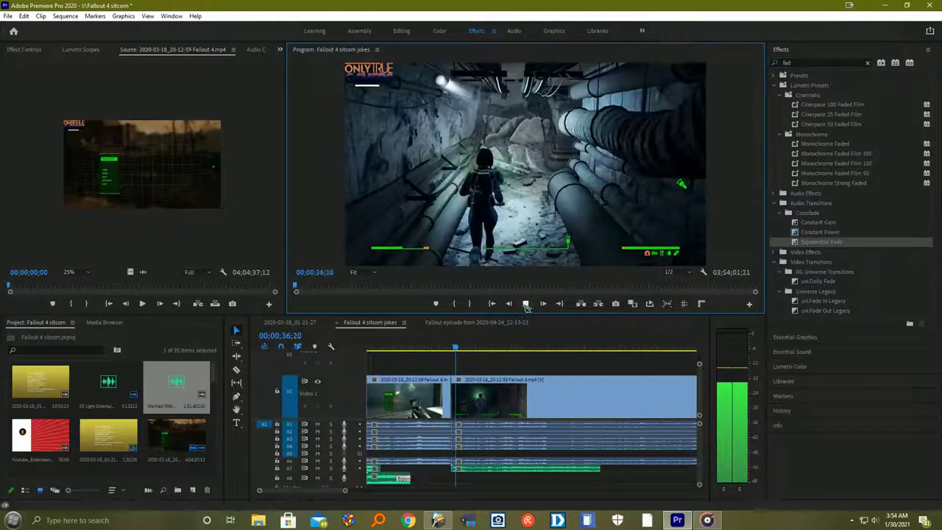
Step: Scrub ahead to 00;00;52;27 and play to 00;00;57;06 to listen further into the Married With audio
click(462, 352)
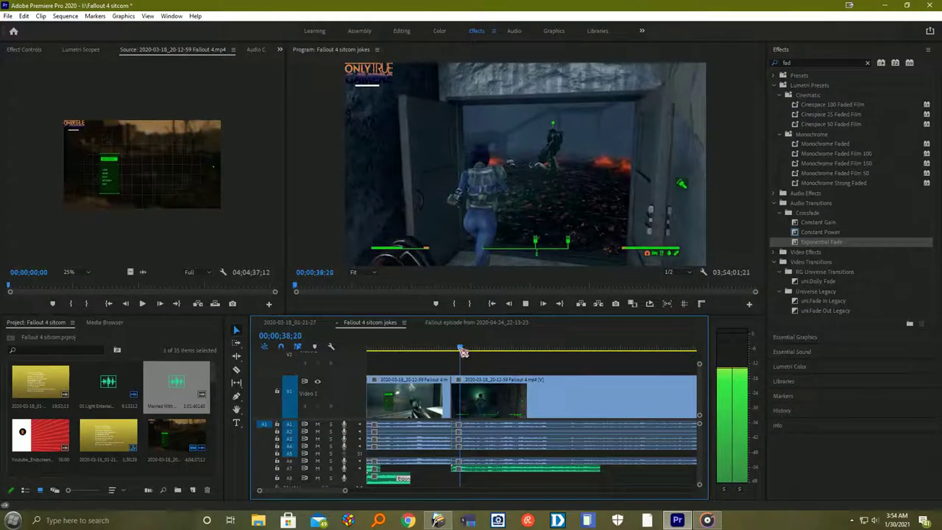
drag(463, 352, 498, 371)
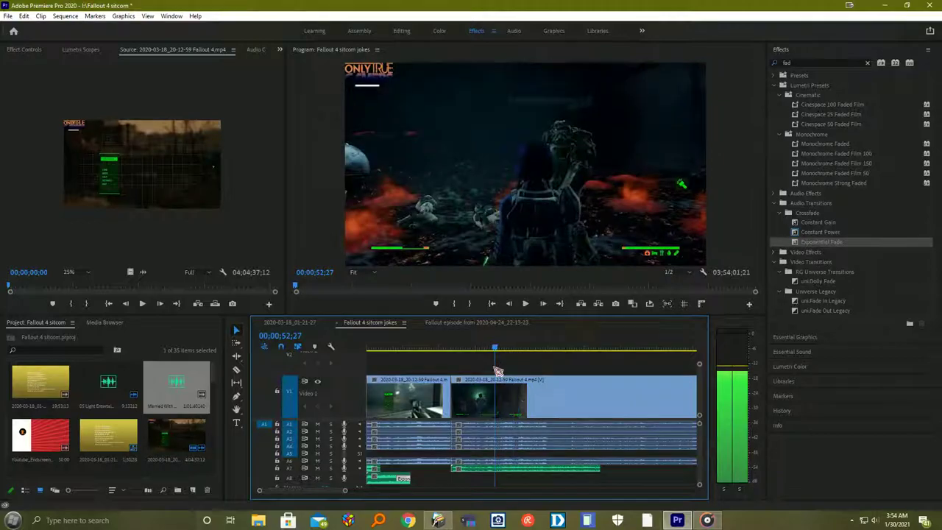
click(526, 304)
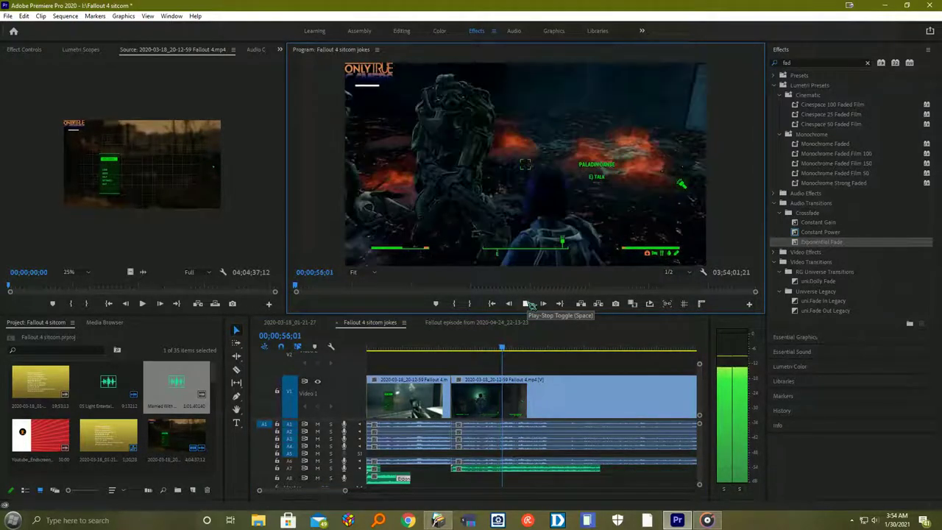
click(526, 304)
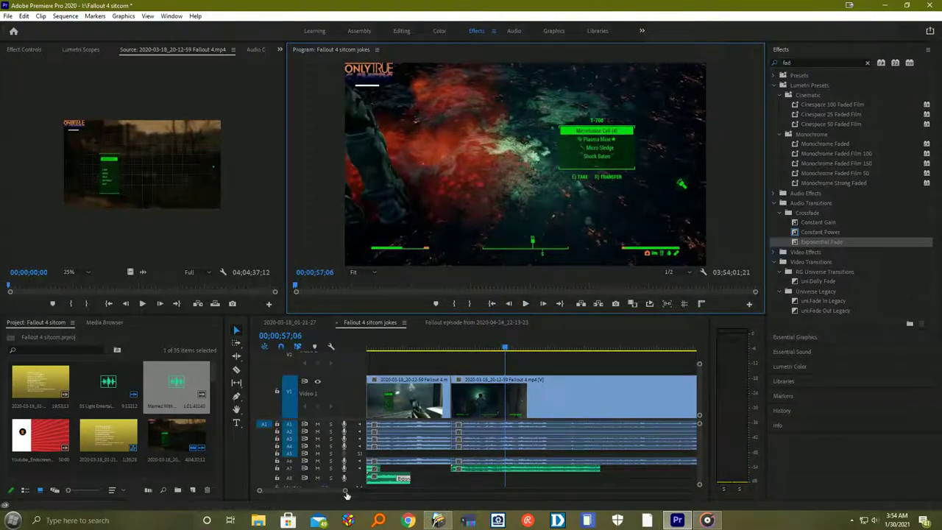
Step: Locate the wanted starting point in the Married With audio, split it on A7 at 00;00;56;03, and return to the Selection tool
drag(346, 490, 317, 491)
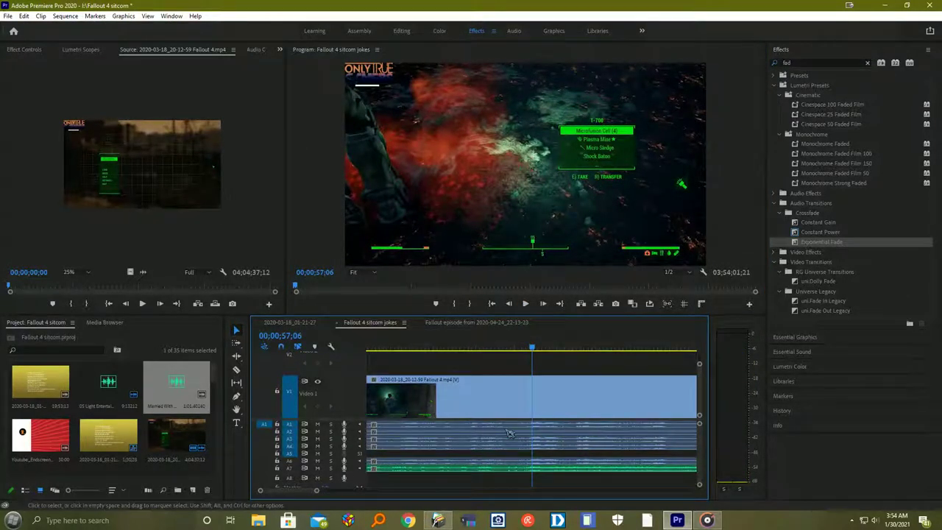
drag(528, 347, 506, 348)
click(526, 304)
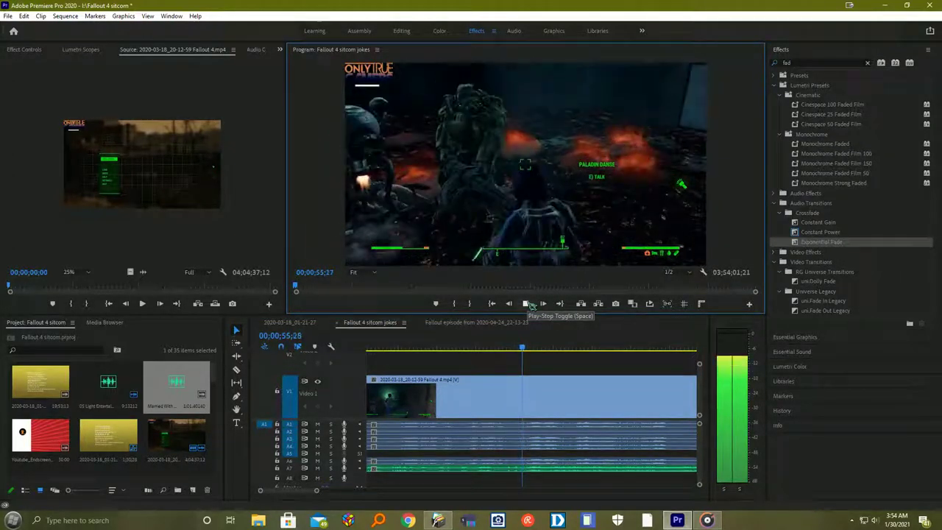
key(space)
drag(537, 352, 525, 349)
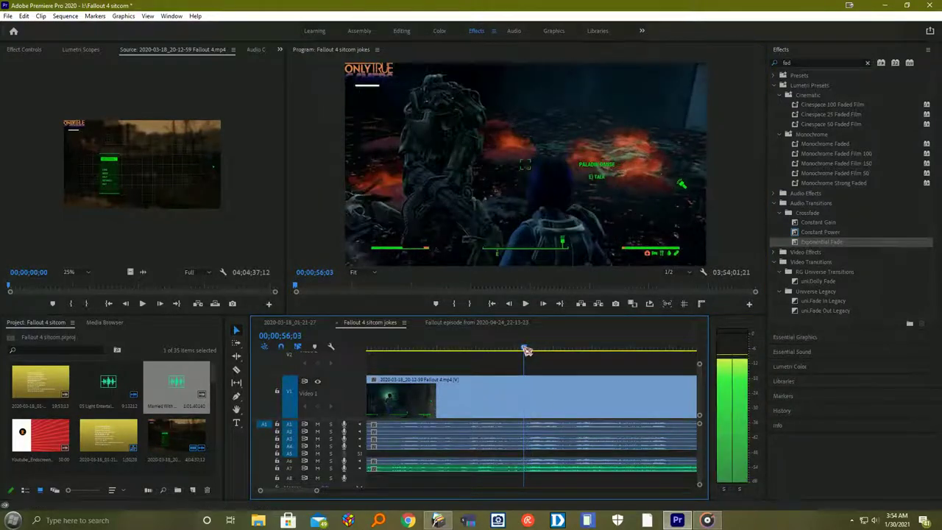
click(237, 370)
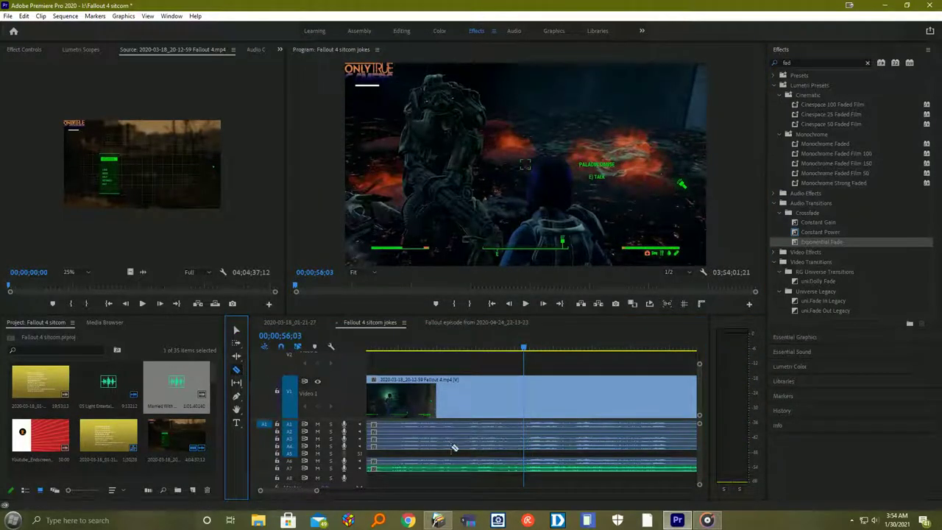
click(531, 468)
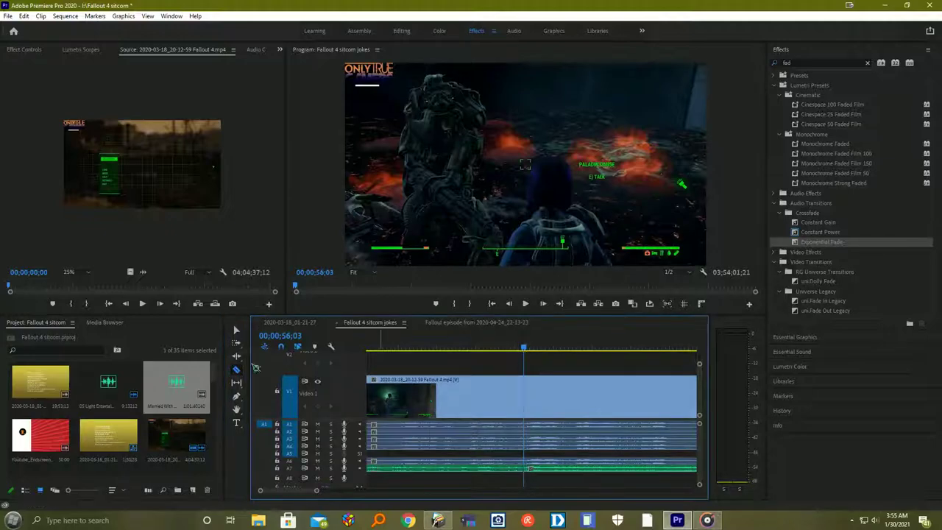
click(236, 331)
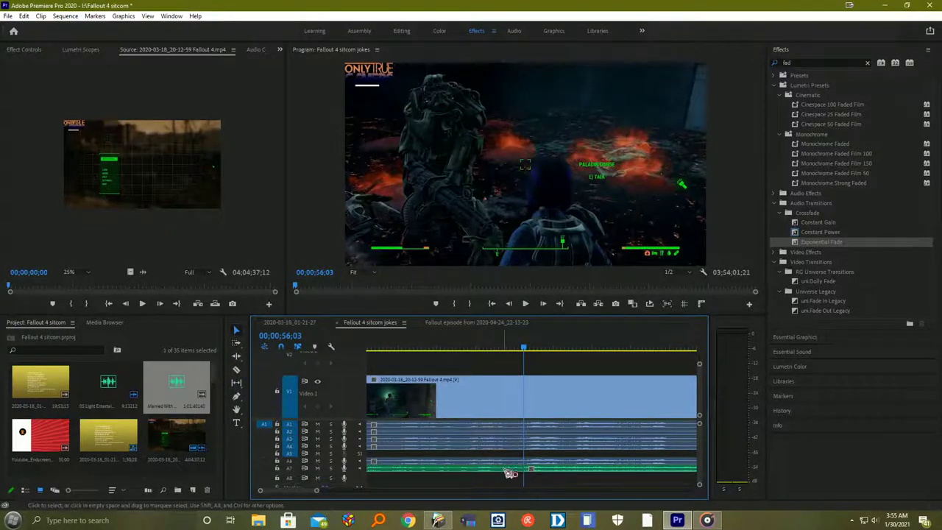
Step: Cut the Married With portion before the split on A7 and move the remaining audio to the start of the second video clip
click(510, 473)
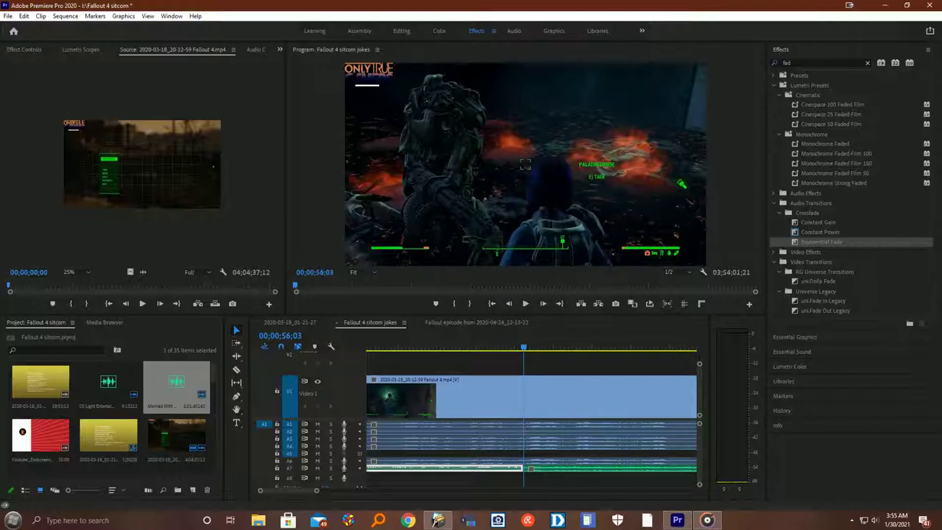
click(524, 348)
drag(527, 350, 529, 352)
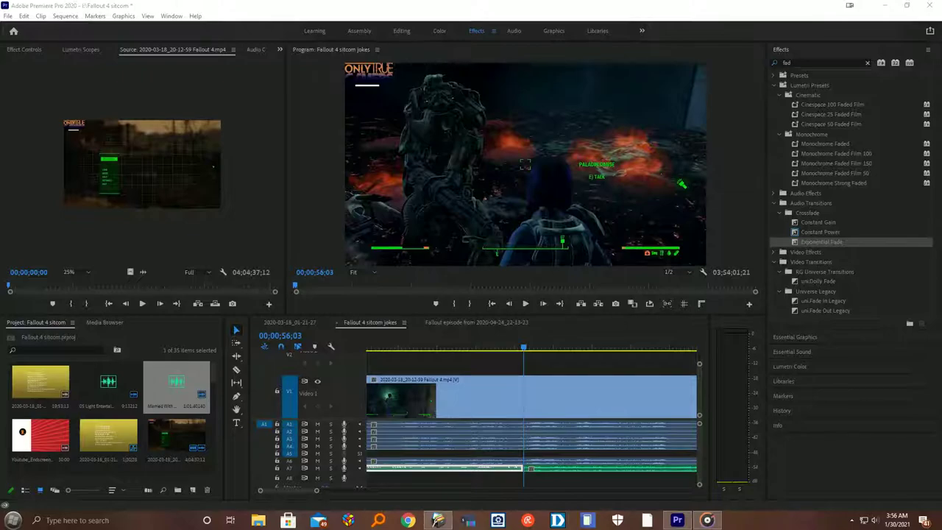
click(527, 304)
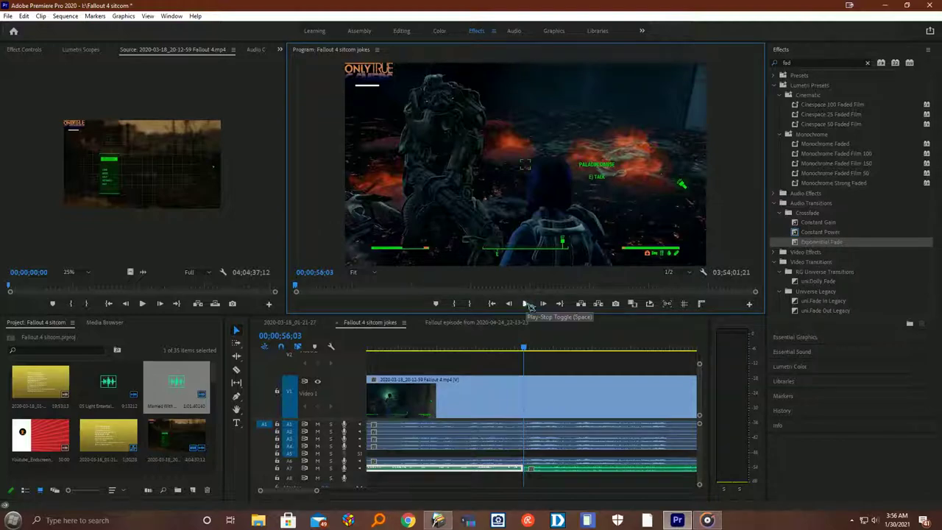
drag(529, 349, 459, 351)
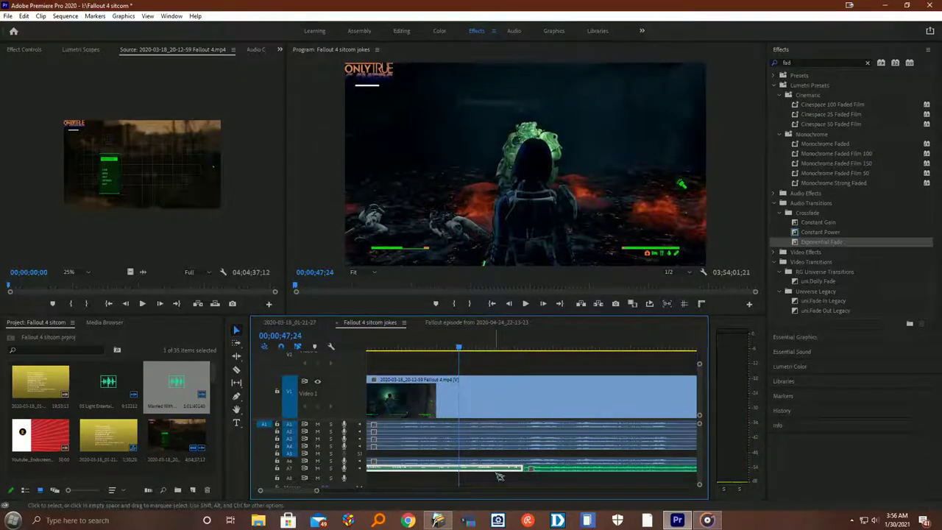
drag(317, 491, 344, 490)
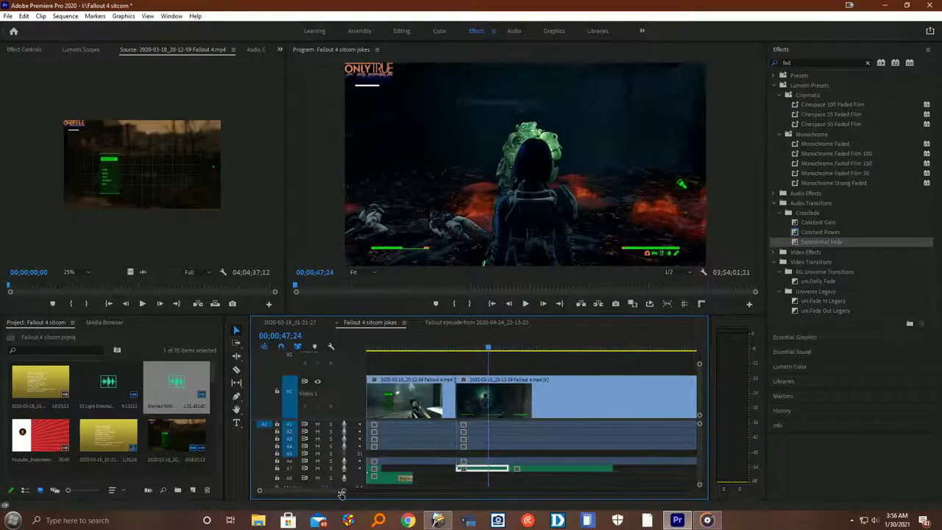
right_click(485, 476)
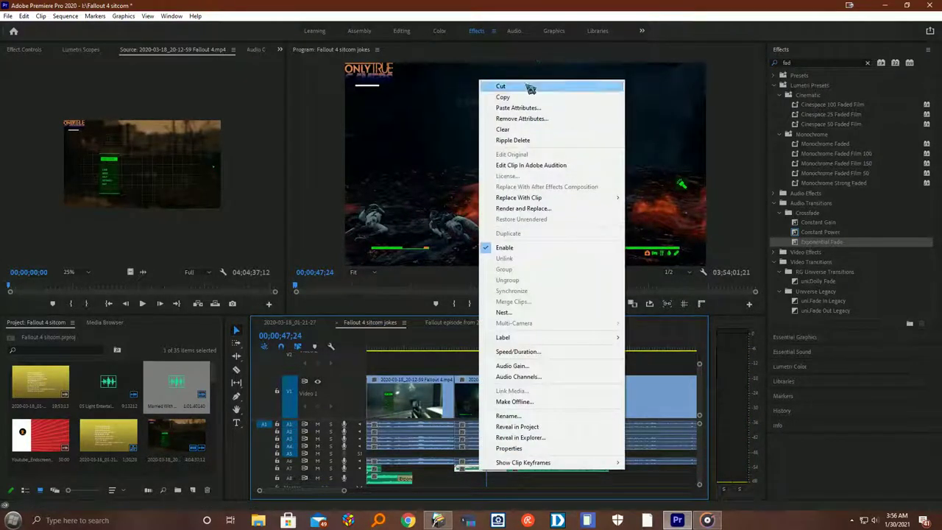
click(533, 86)
drag(528, 472, 480, 471)
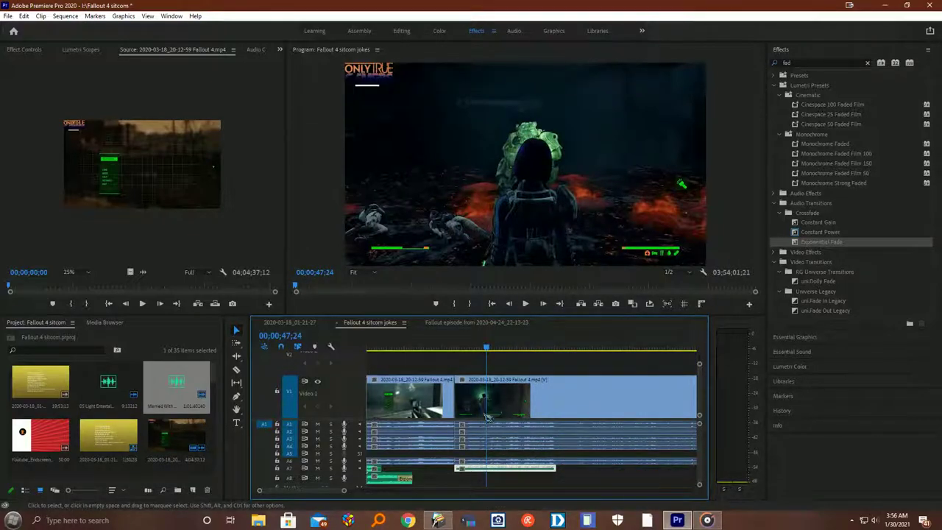
Step: Play from 00;00;34;29 to check the repositioned Married With audio, and move the playhead back to just before the cut
drag(493, 352, 455, 352)
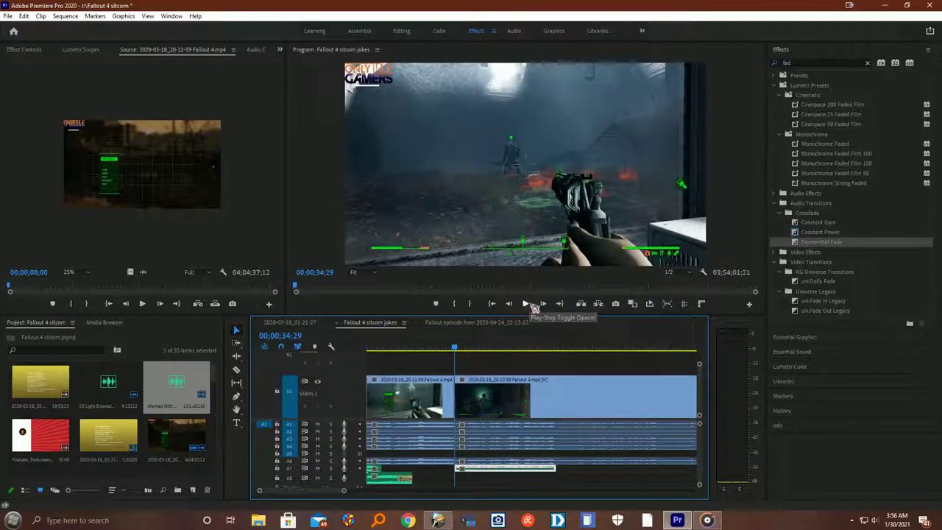
click(531, 305)
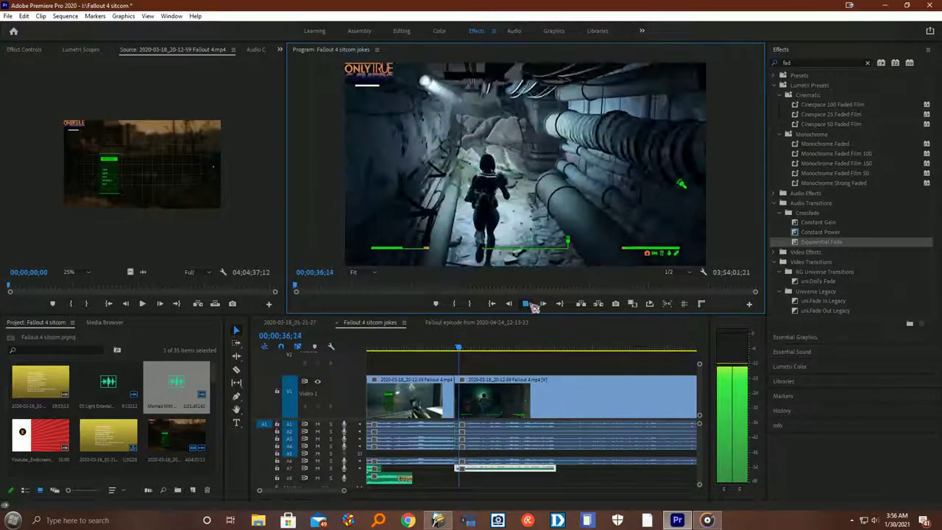
click(529, 304)
drag(462, 350, 447, 349)
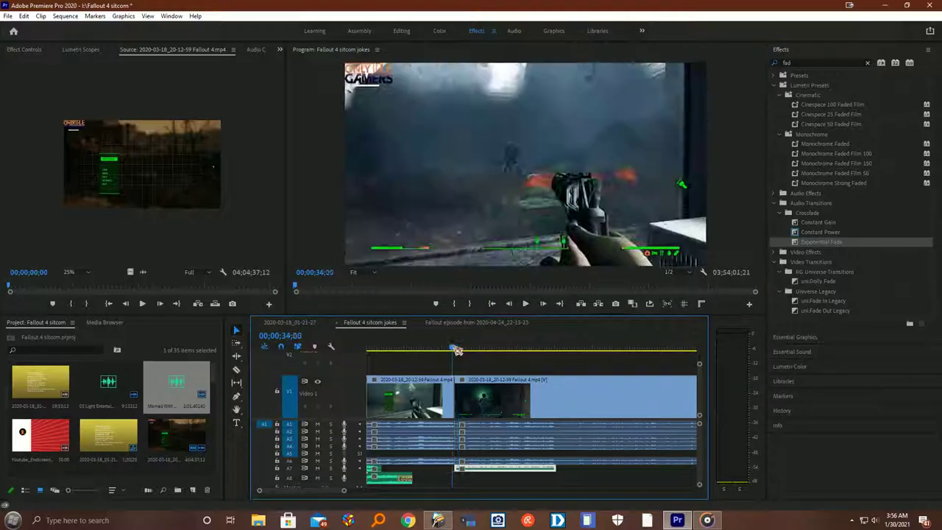
Step: Play the second clip with the Married With audio from 00;00;34;08, and replay it from 00;00;34;20 to find where the sound should end
click(531, 307)
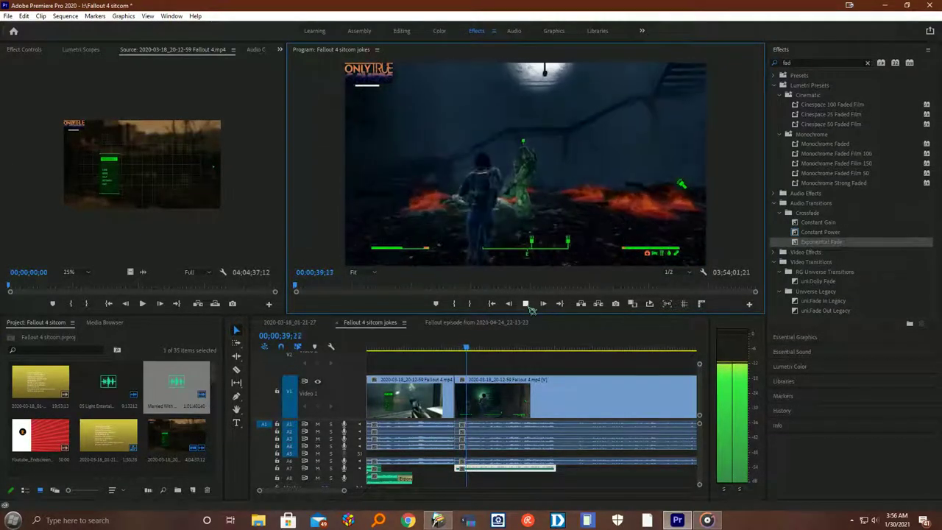
click(527, 304)
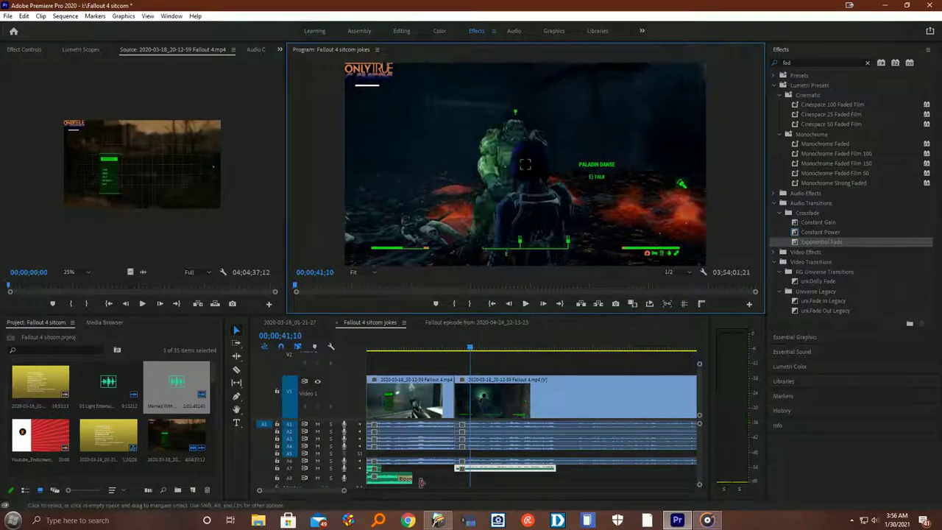
drag(342, 492, 336, 487)
scroll(190, 437, down, 5)
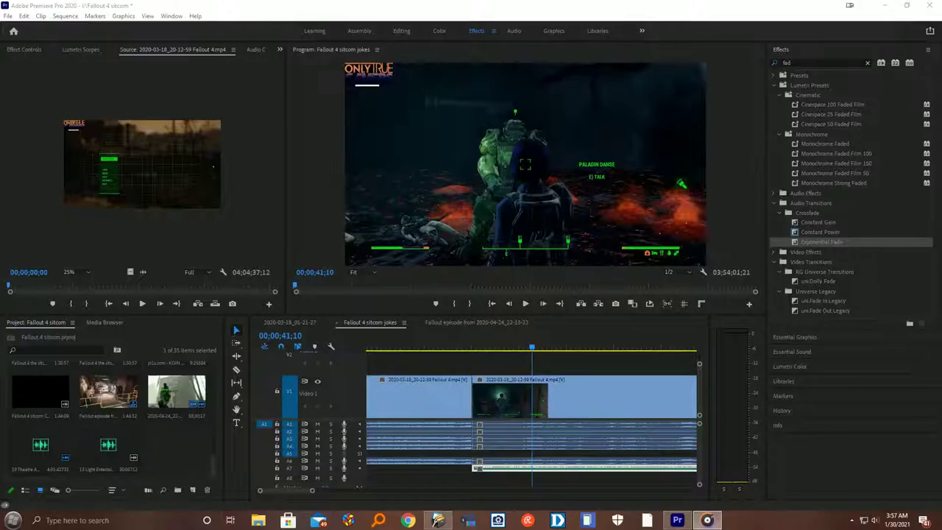
drag(536, 349, 578, 348)
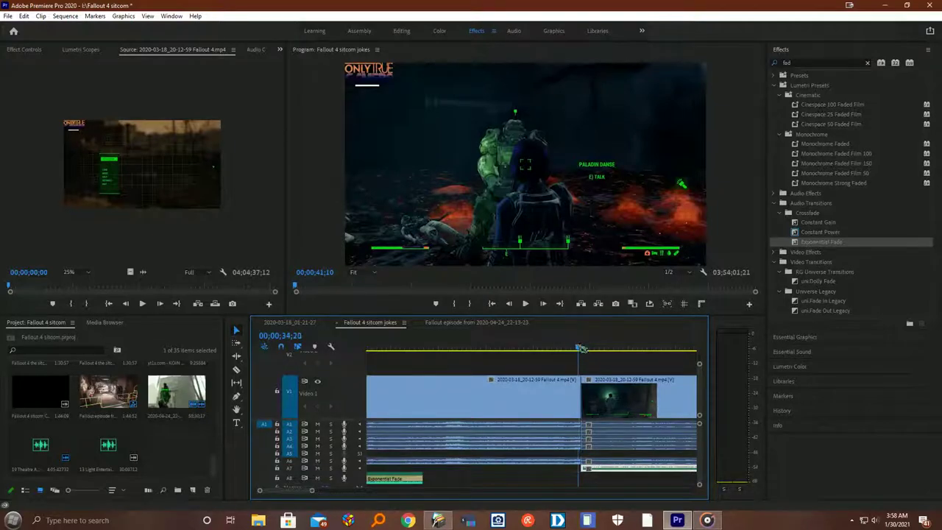
click(526, 304)
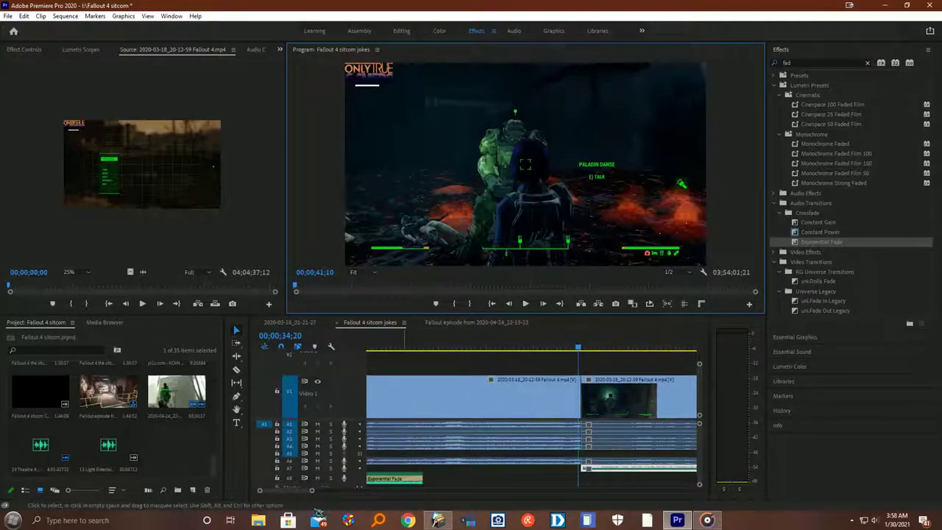
drag(308, 490, 357, 491)
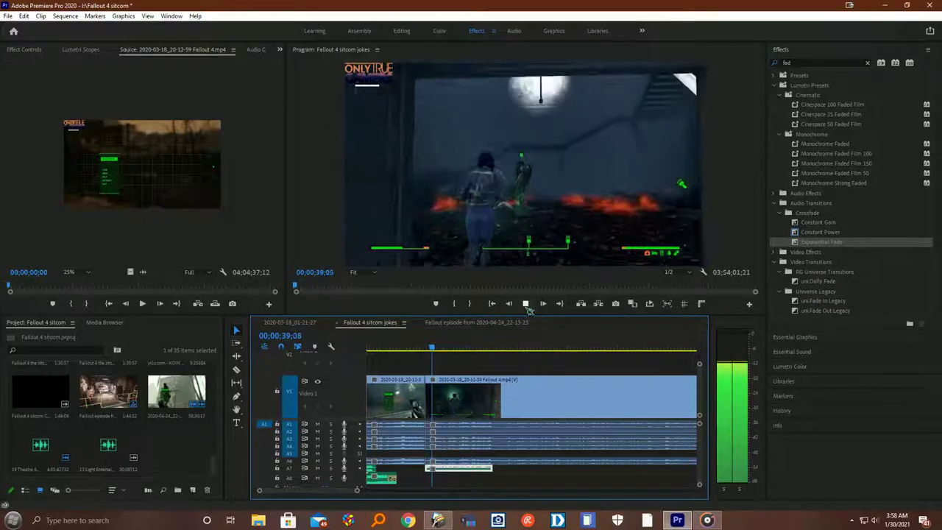
click(526, 304)
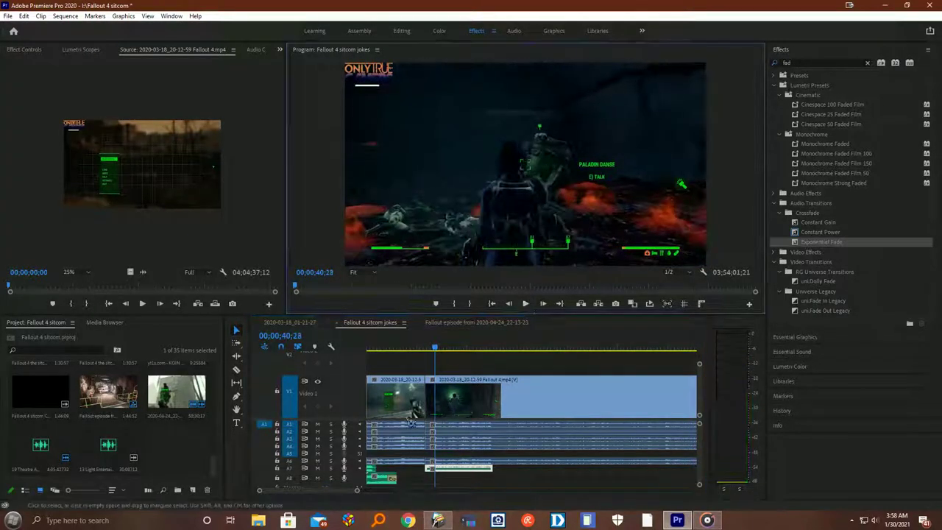
Step: Split the Married With audio on A7 at 00;00;42;18 and remove the portion after the split
drag(357, 491, 326, 491)
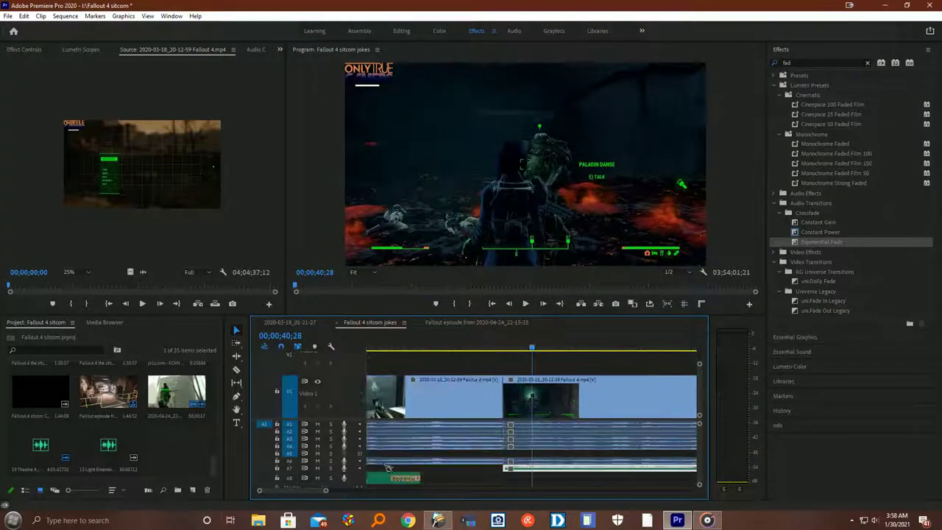
click(526, 304)
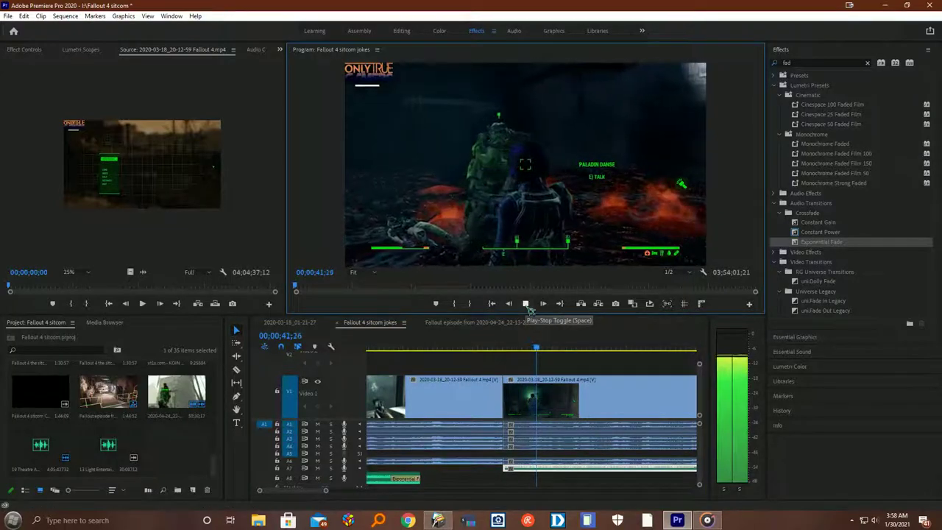
click(525, 304)
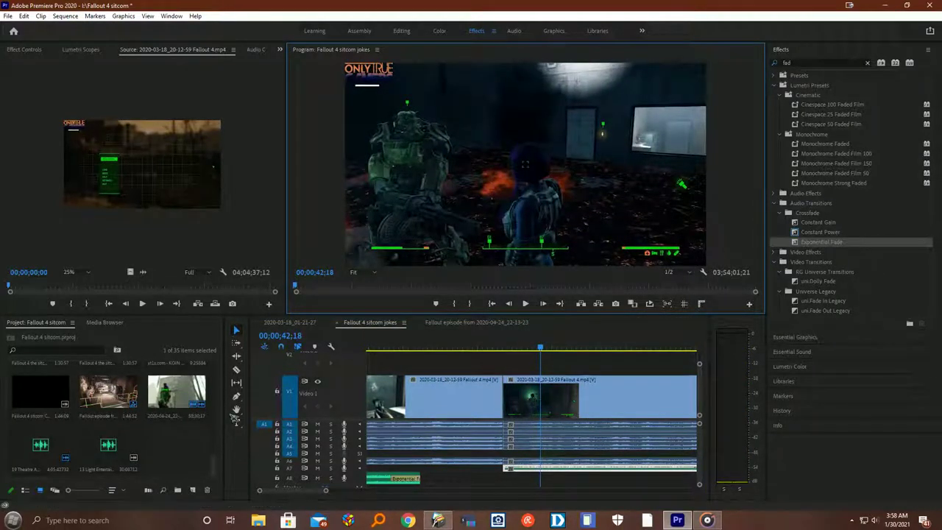
click(236, 370)
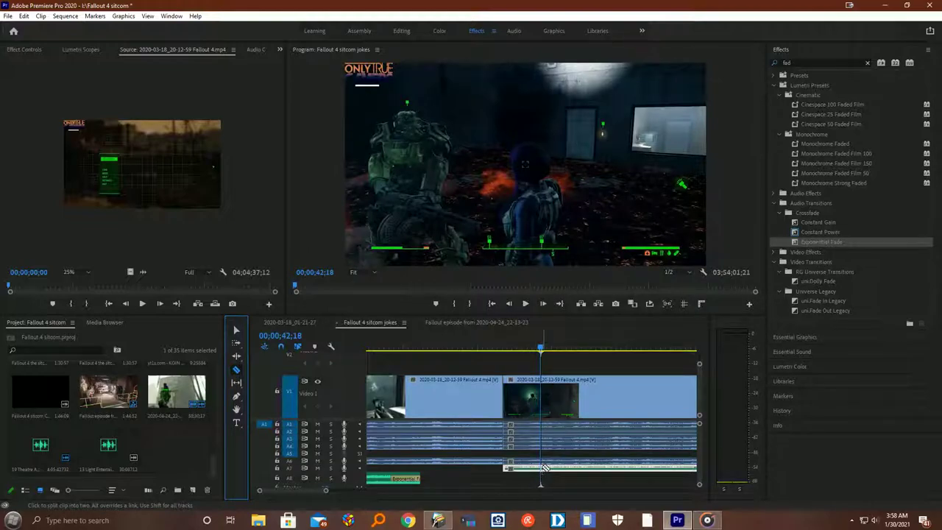
click(544, 469)
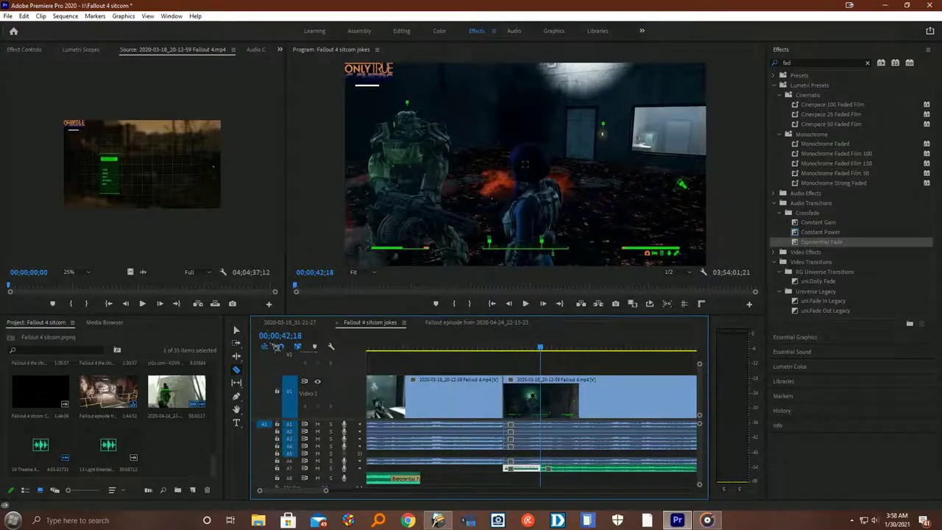
key(v)
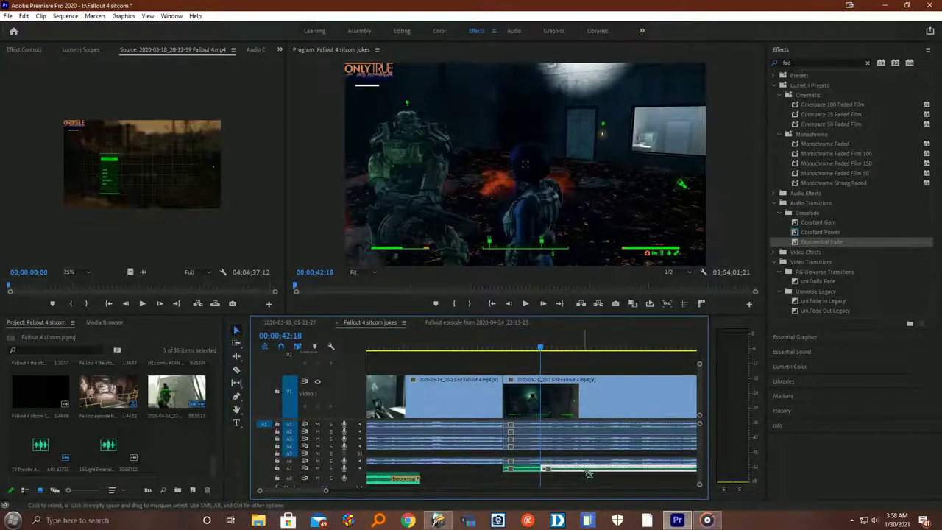
right_click(585, 468)
click(610, 86)
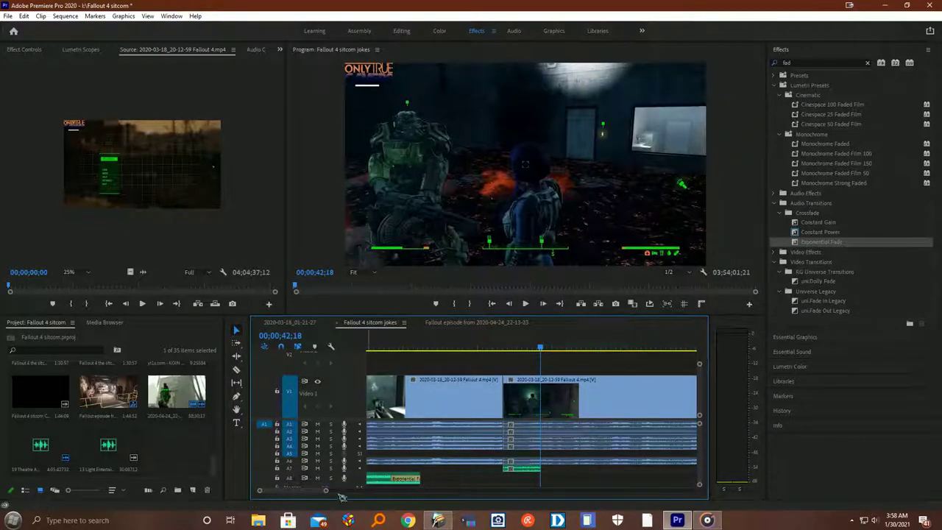
Step: Replay the end of the trimmed Married With audio from several earlier points, stopping at 00;00;40;22 to judge where it should fade
scroll(329, 491, up, 5)
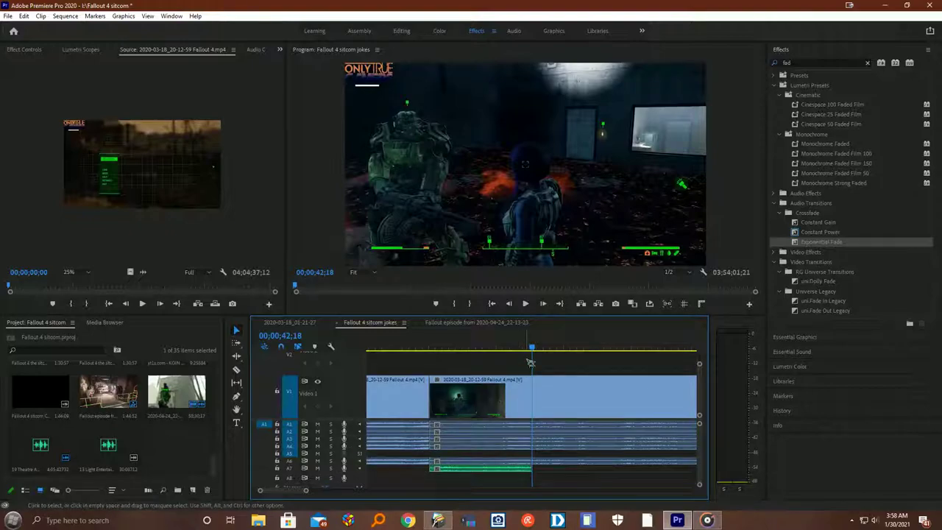
drag(534, 349, 506, 349)
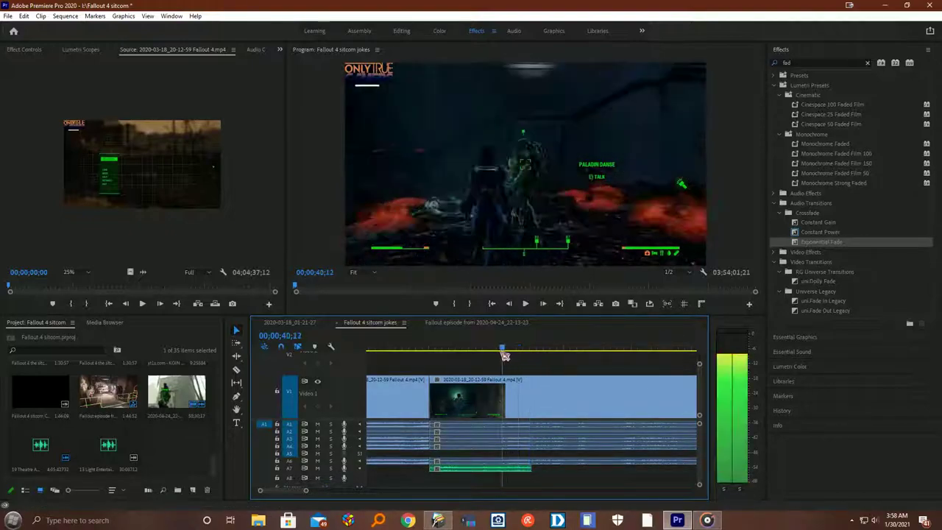
click(525, 304)
click(527, 308)
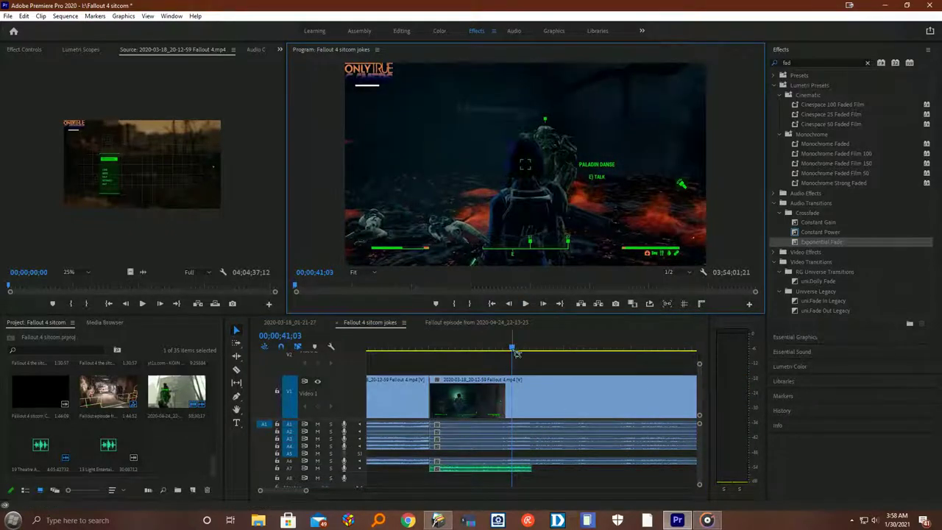
drag(510, 348, 474, 348)
click(528, 306)
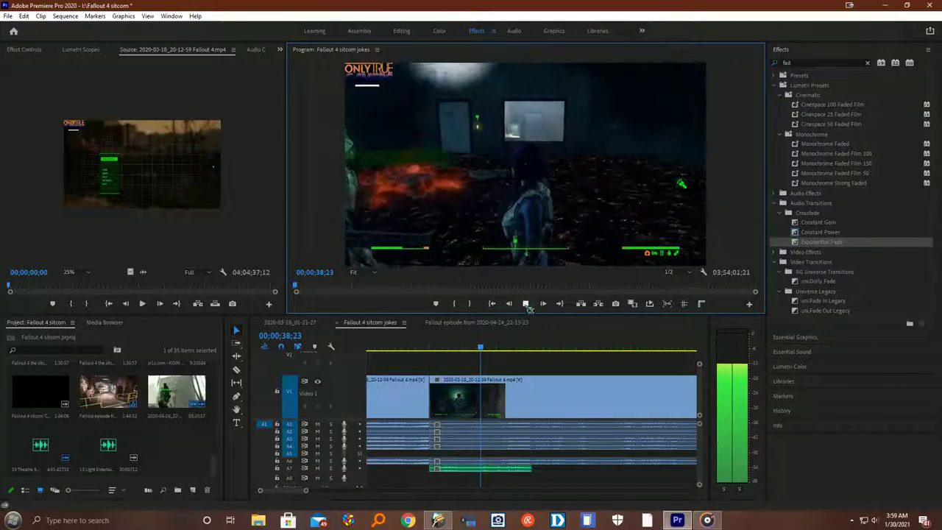
click(480, 349)
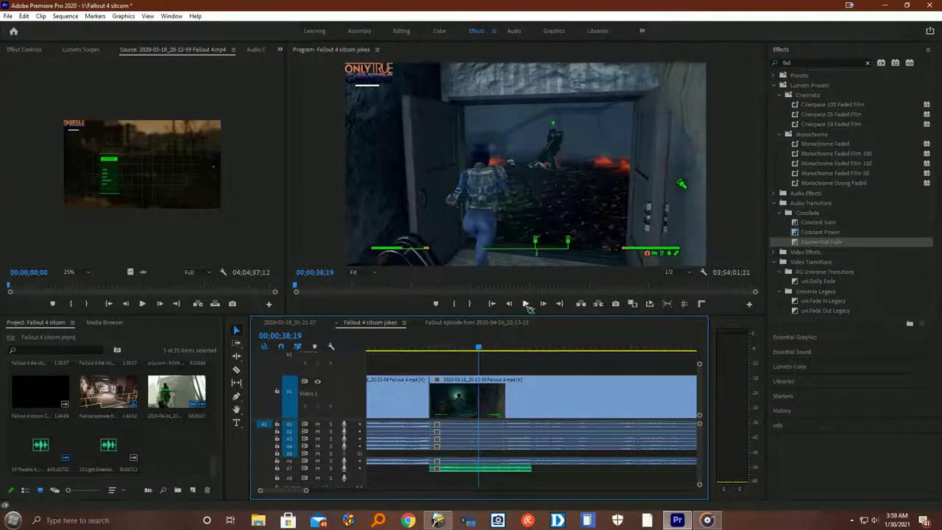
click(526, 303)
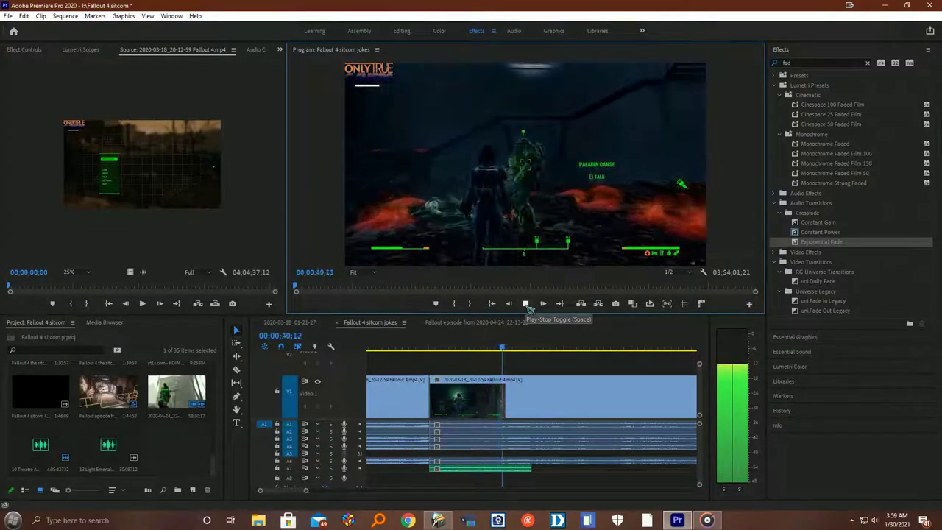
click(525, 304)
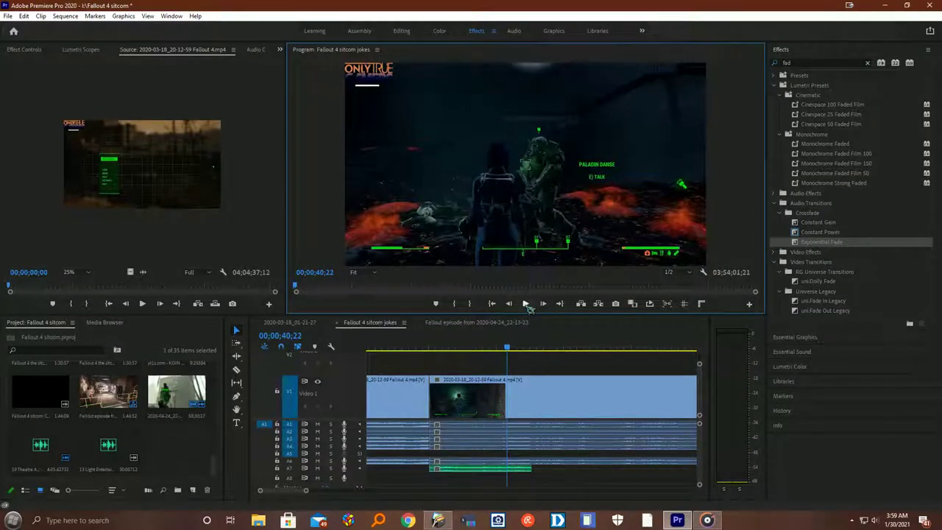
click(237, 374)
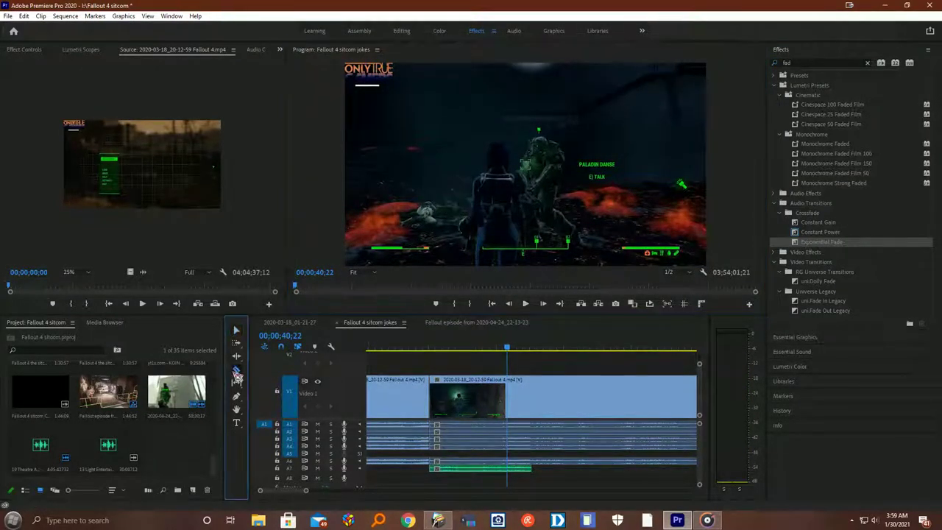
click(509, 470)
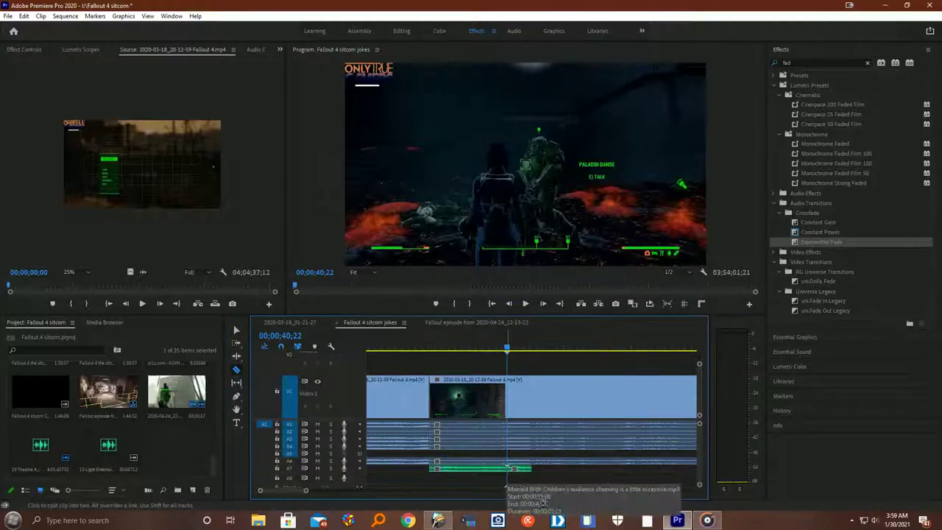
click(239, 331)
right_click(527, 468)
mouse_move(821, 241)
mouse_down()
mouse_move(828, 235)
mouse_move(824, 250)
mouse_move(540, 461)
mouse_move(726, 347)
mouse_move(829, 251)
mouse_up()
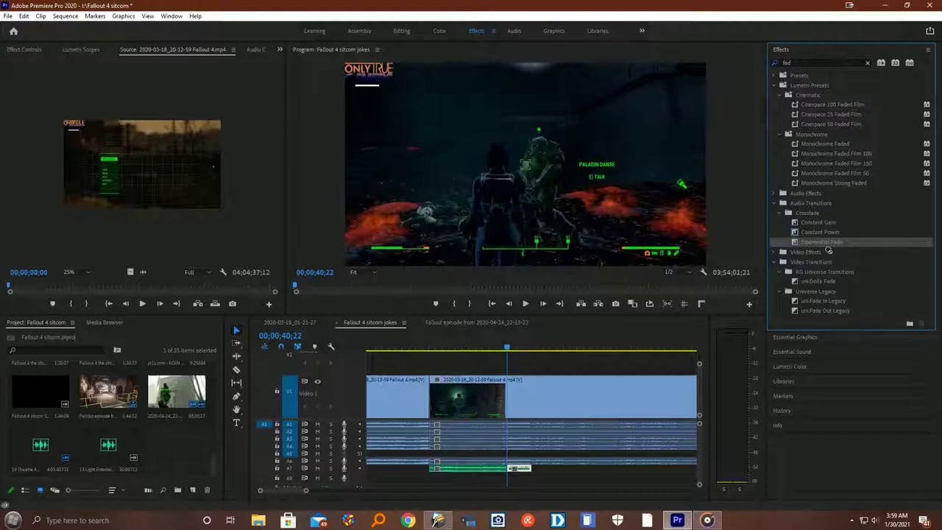
Step: Apply an Exponential Fade to the end of the Married With audio on A7
drag(834, 241, 832, 252)
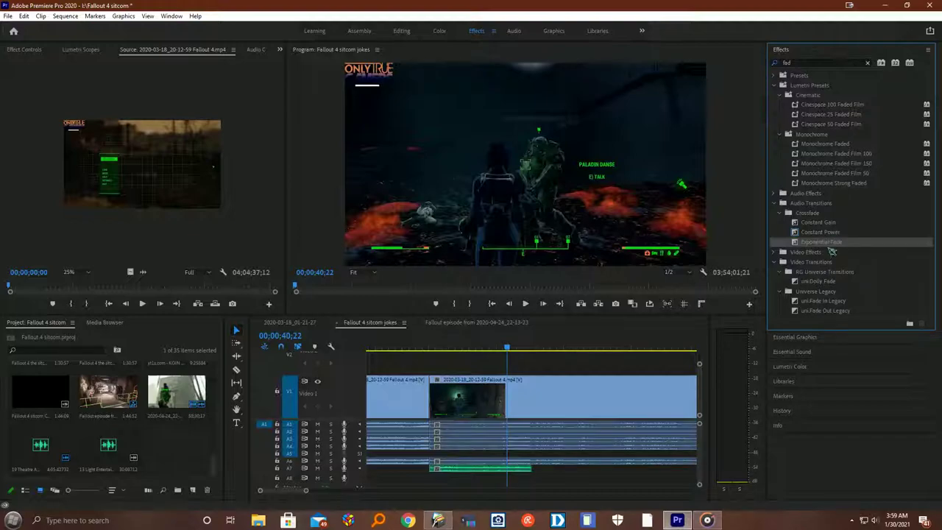
click(527, 466)
key(ctrl+shift+d)
Step: Listen to the fade at the end of the Married With audio and shorten it to start at 00;00;41;09
click(492, 346)
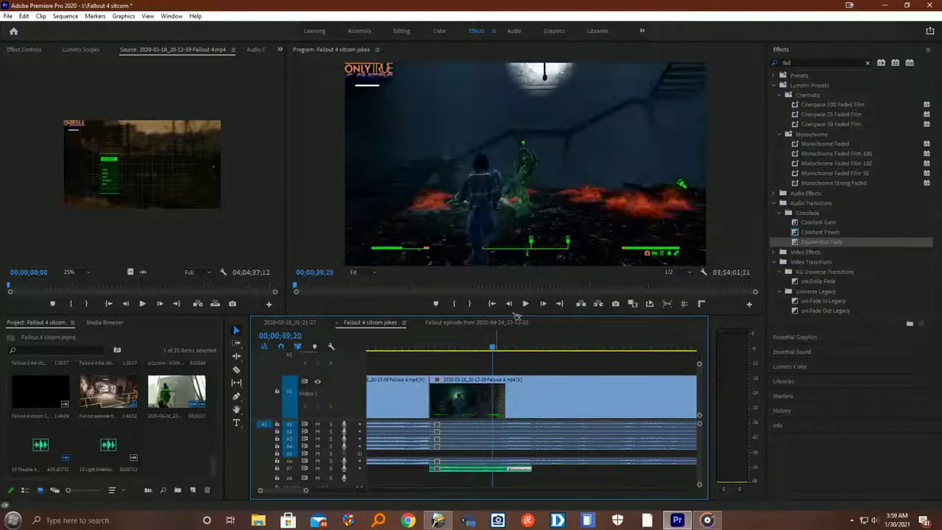
click(526, 304)
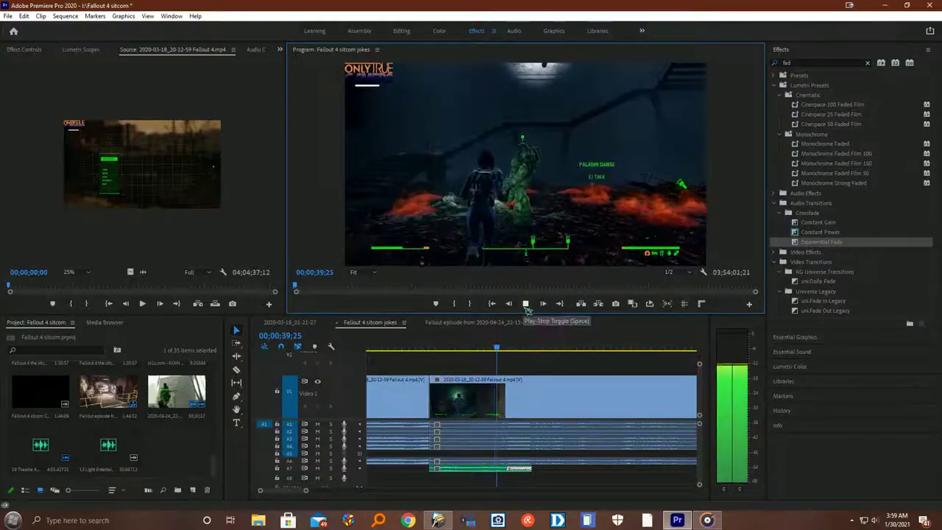
click(526, 308)
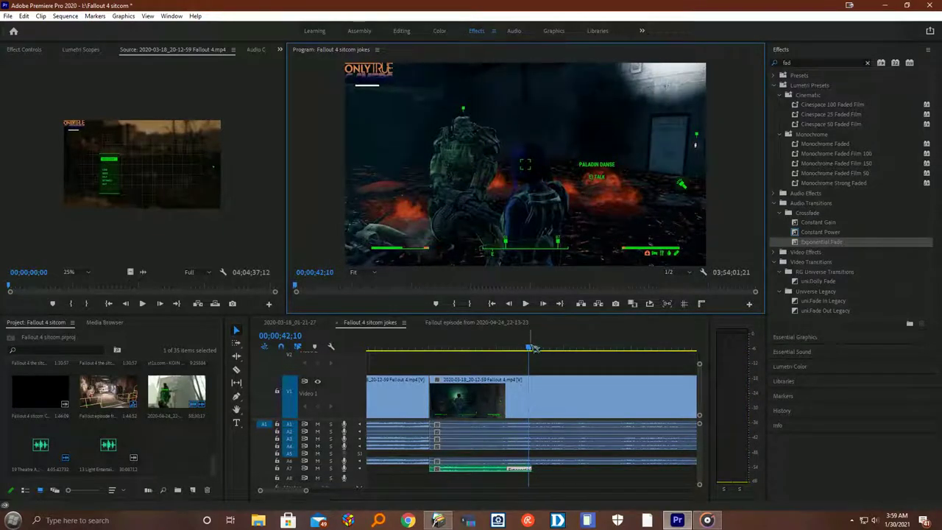
drag(535, 350, 510, 349)
click(527, 303)
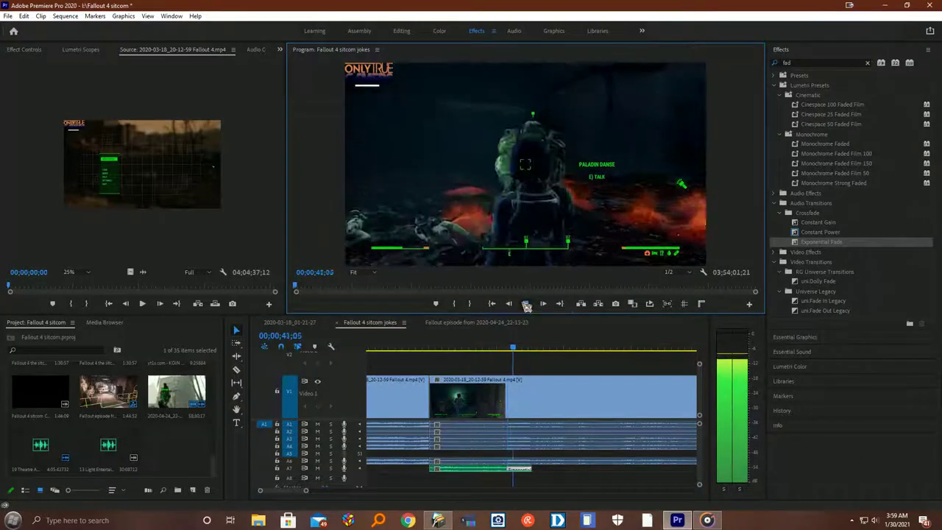
click(526, 303)
drag(511, 468, 521, 468)
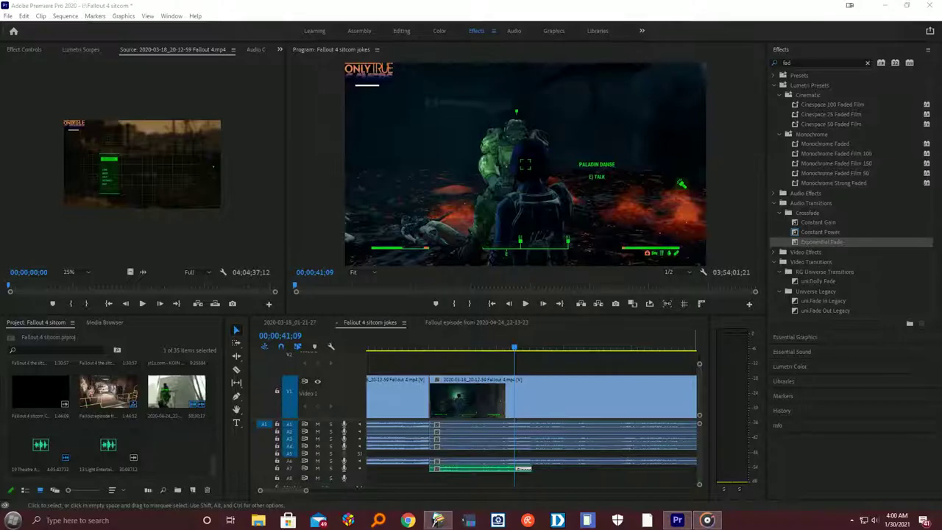
Step: Import the Light Entertainment audio file into the project and place it on A8 at 00;00;41;09
drag(370, 371, 151, 410)
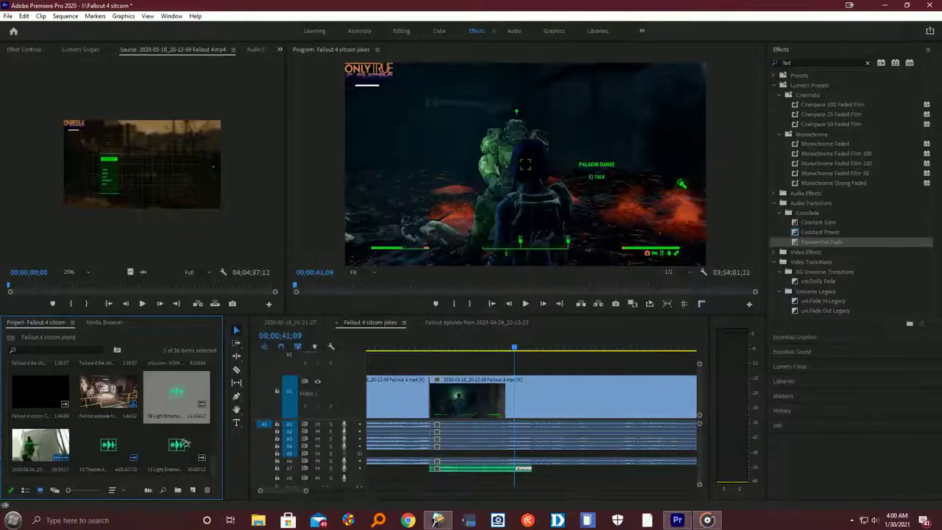
drag(180, 396, 520, 487)
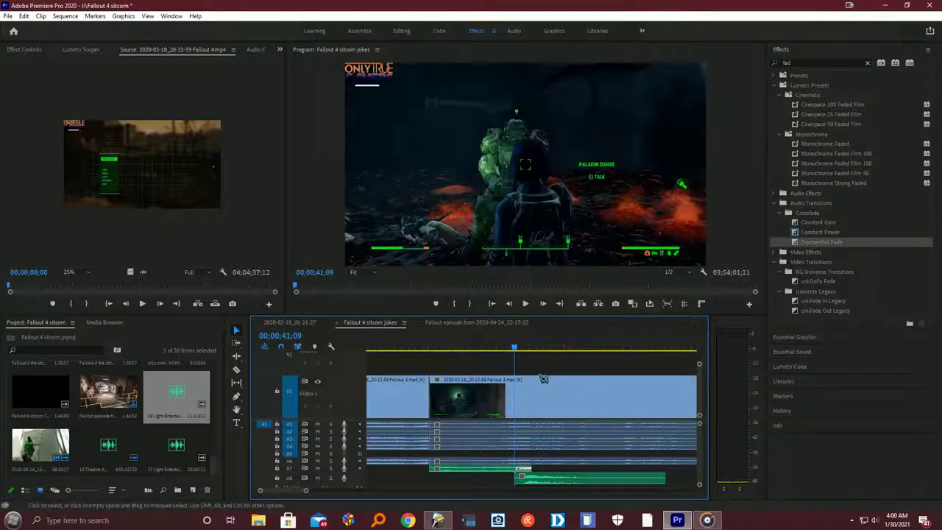
Step: Replay the handover from the Married With audio to the Light Entertainment audio from 00;00;38;08 and again from around the fade
drag(515, 347, 473, 347)
click(527, 303)
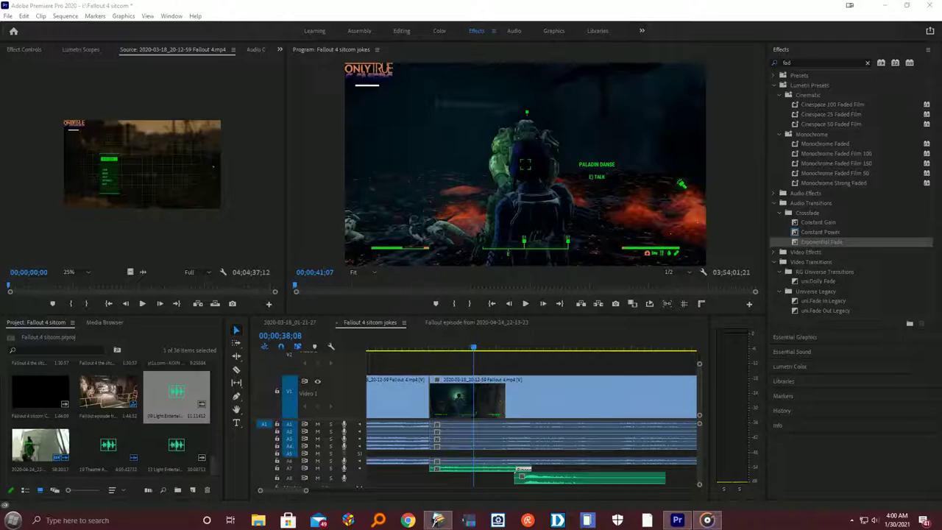
click(527, 310)
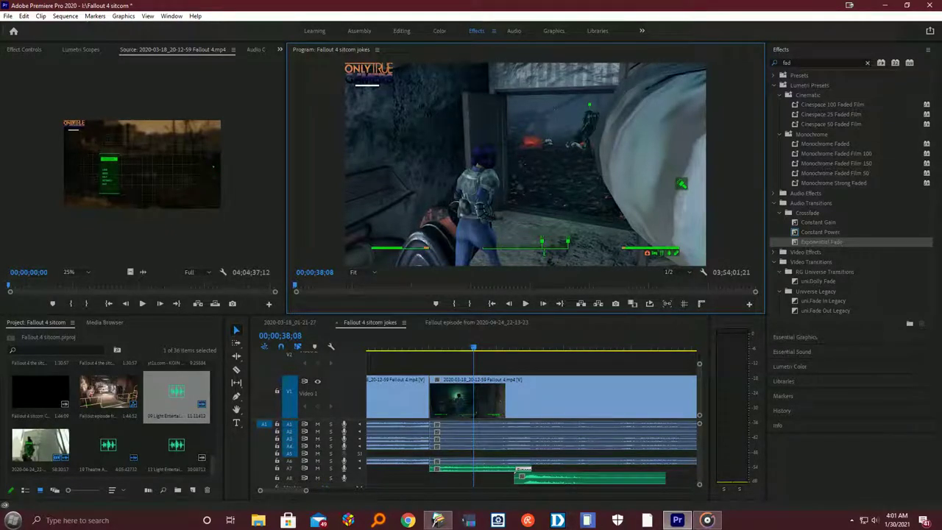
click(525, 305)
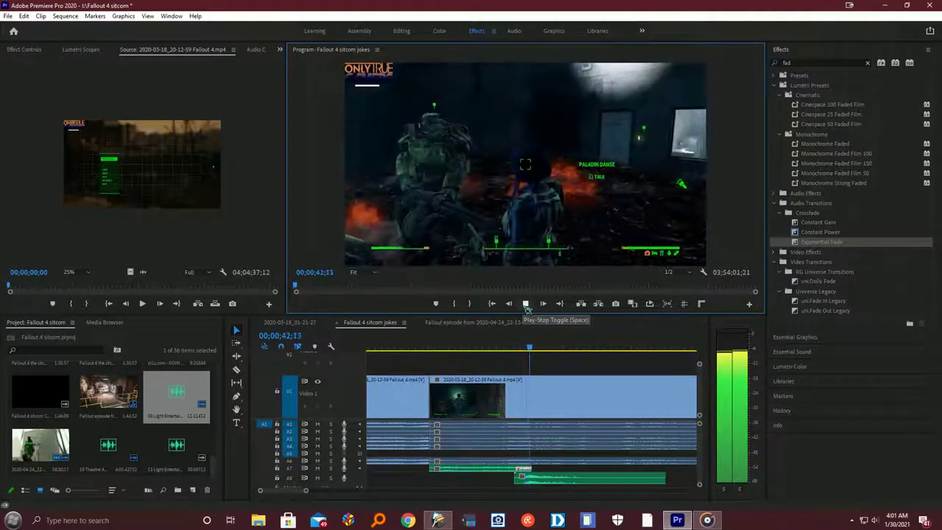
click(526, 304)
drag(536, 351, 515, 349)
click(525, 304)
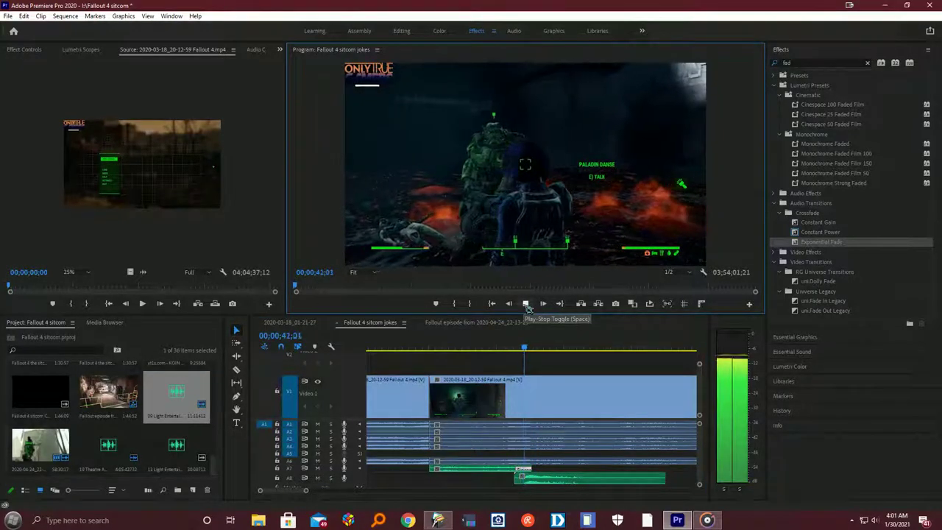
click(526, 304)
Step: Move the Light Entertainment audio on A8 later so it starts within the Married With fade, shortly before 00;00;42;20, checking the timing by playback
drag(551, 483, 587, 484)
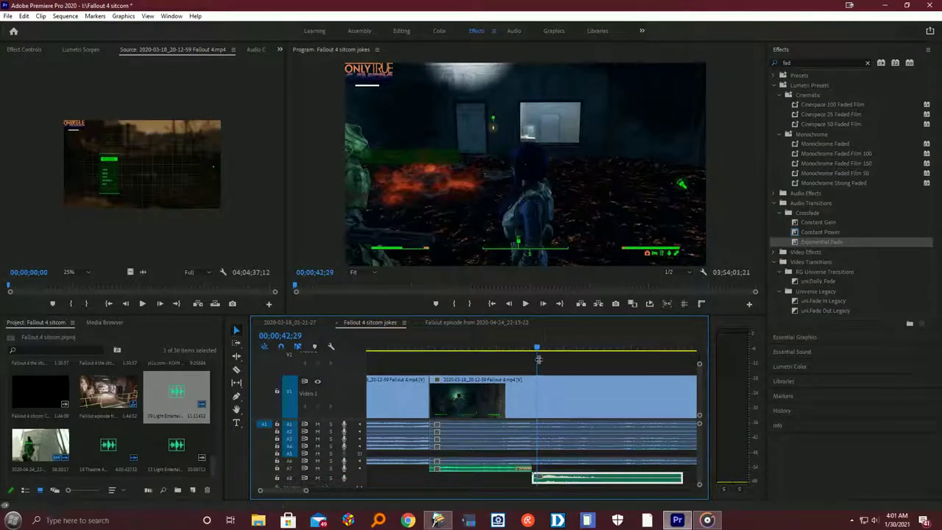
key(Left)
click(526, 306)
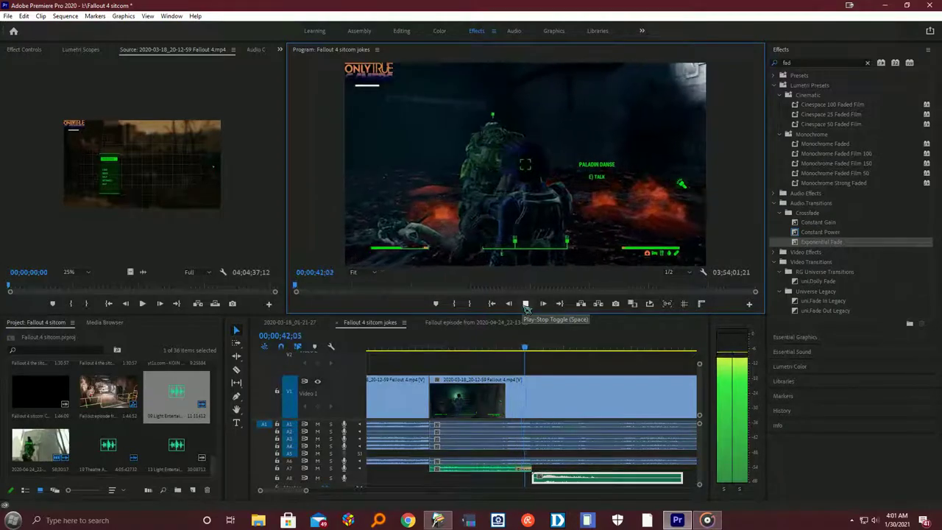
click(527, 307)
click(571, 481)
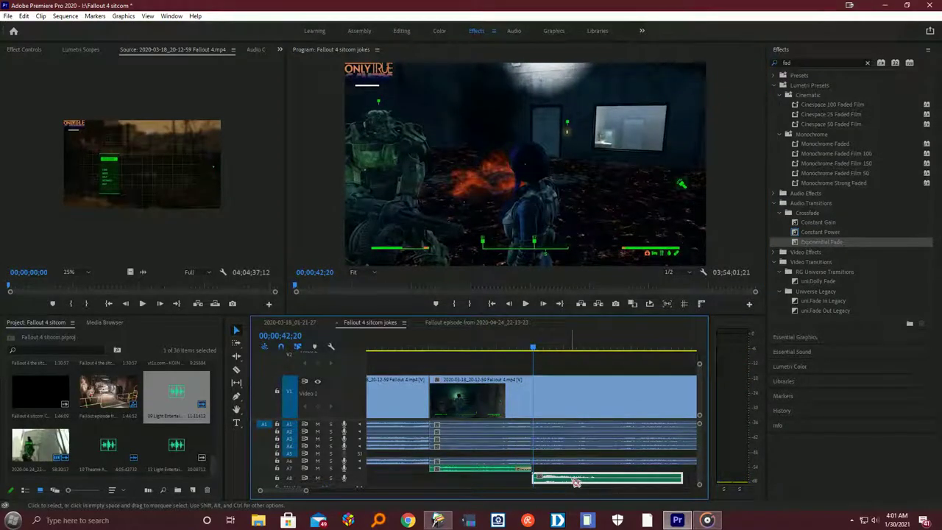
drag(574, 481, 562, 479)
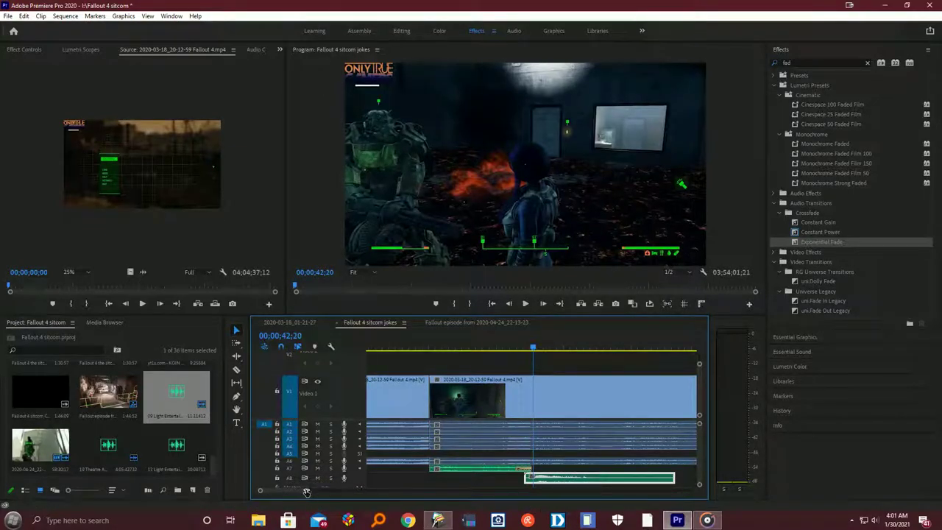
Step: Play the overlap between the Married With fade and the repositioned Light Entertainment audio, stopping at 00;00;44;29
drag(305, 490, 299, 490)
drag(532, 346, 441, 347)
click(527, 305)
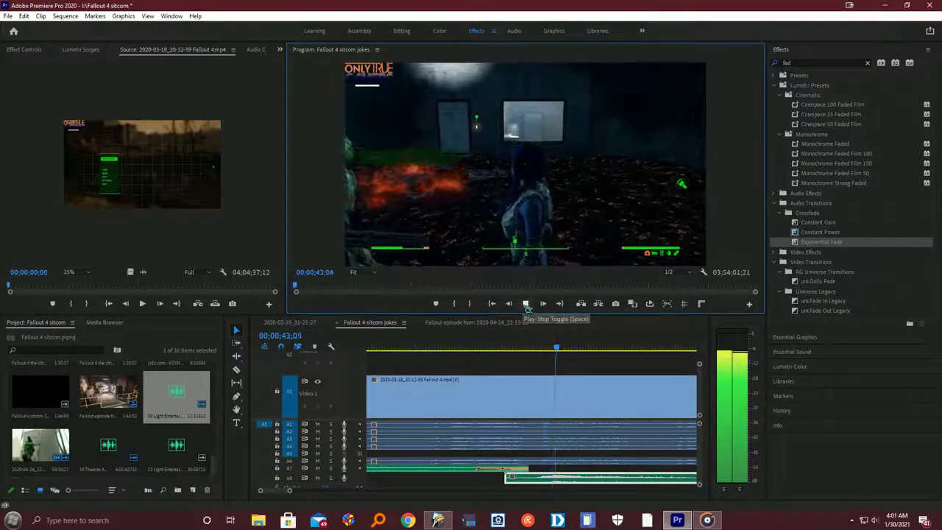
click(527, 305)
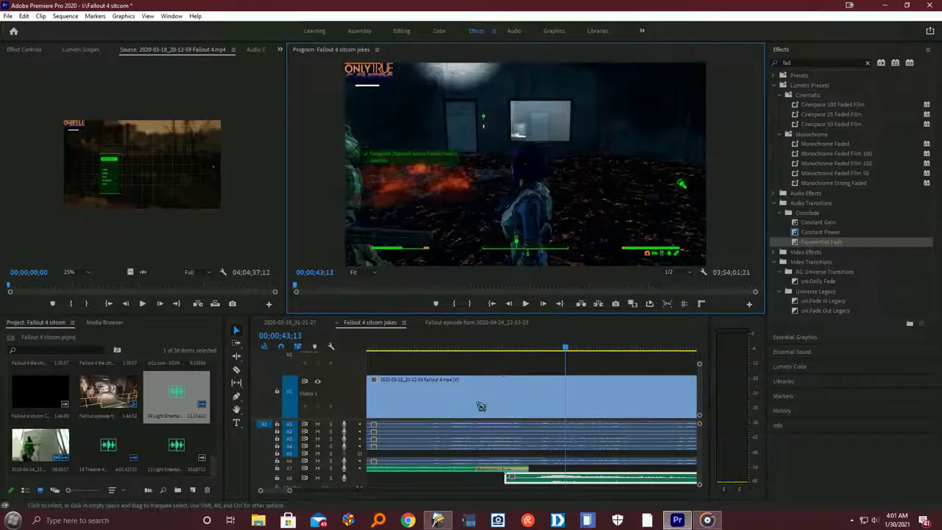
click(524, 305)
click(525, 304)
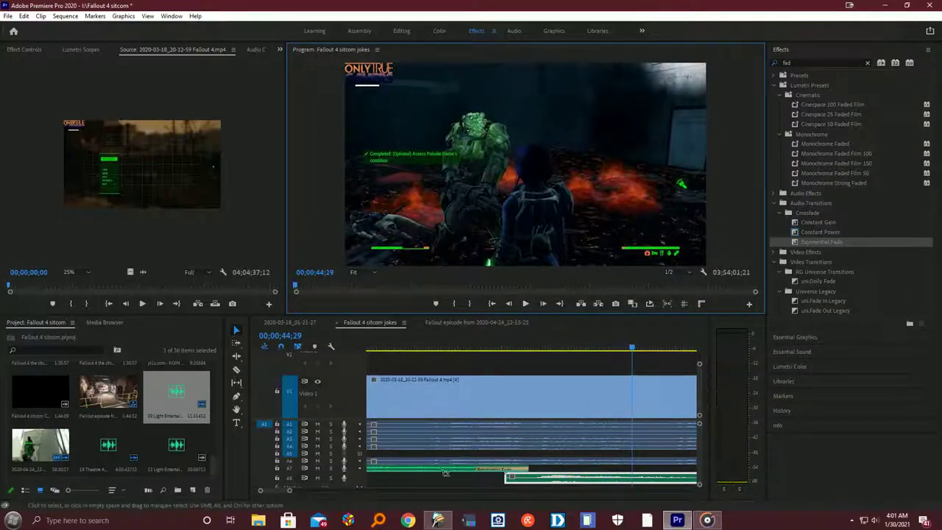
Step: Find the Vocal Enhancer audio effect and apply it to both 2020-03-18_20-12-59 clips in the jokes sequence
drag(289, 493, 322, 498)
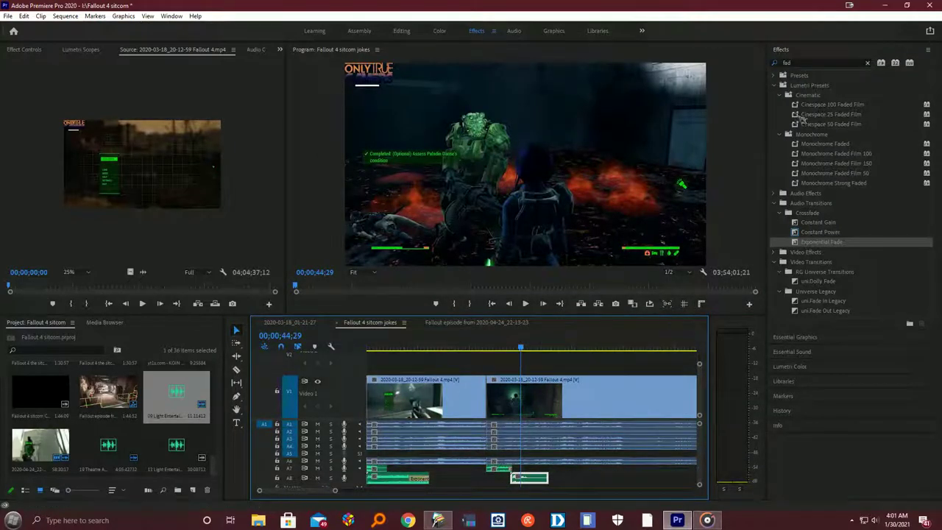
click(867, 63)
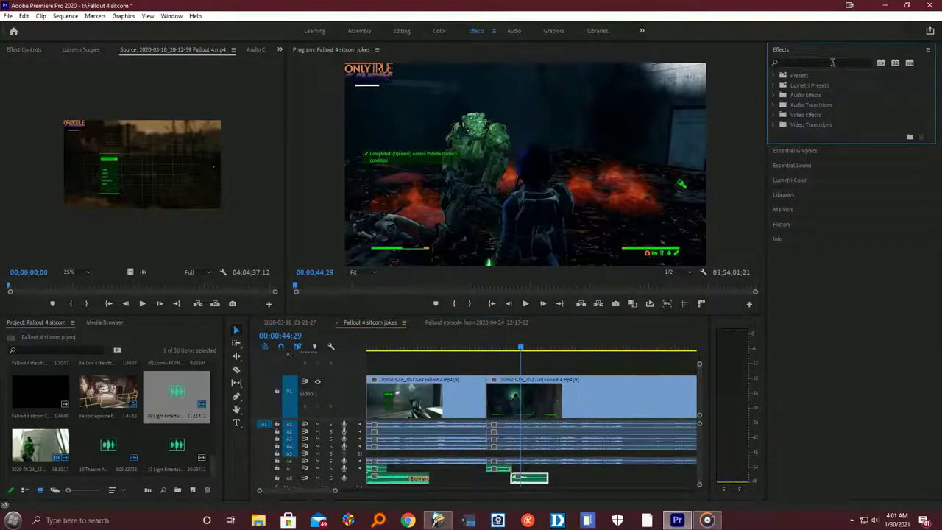
click(832, 62)
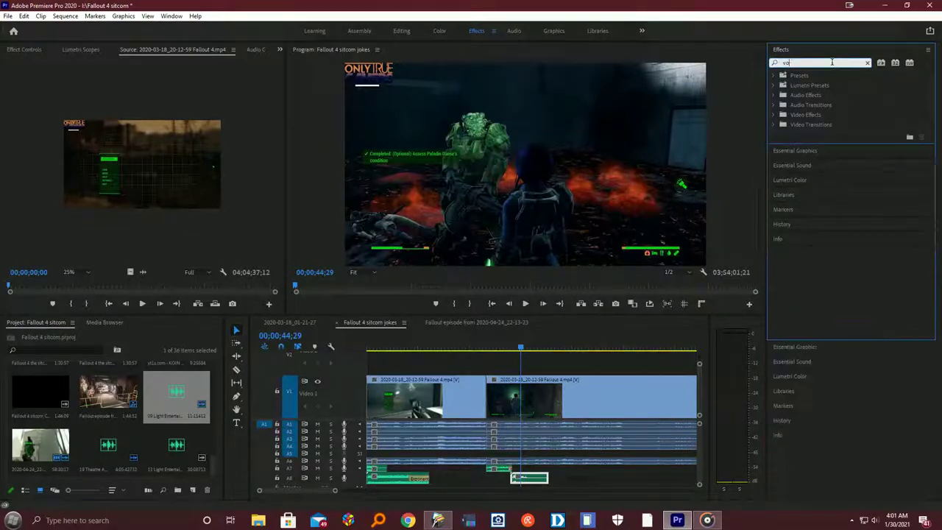
text(voc)
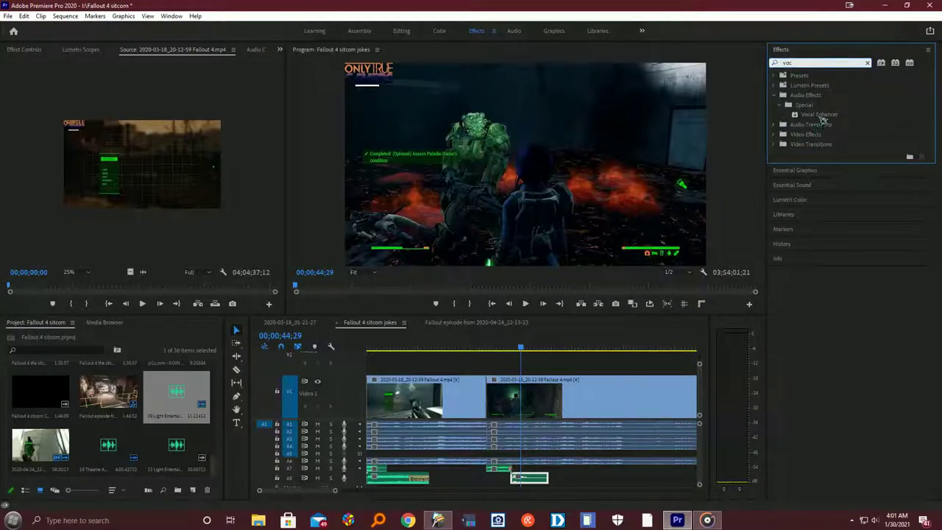
click(466, 402)
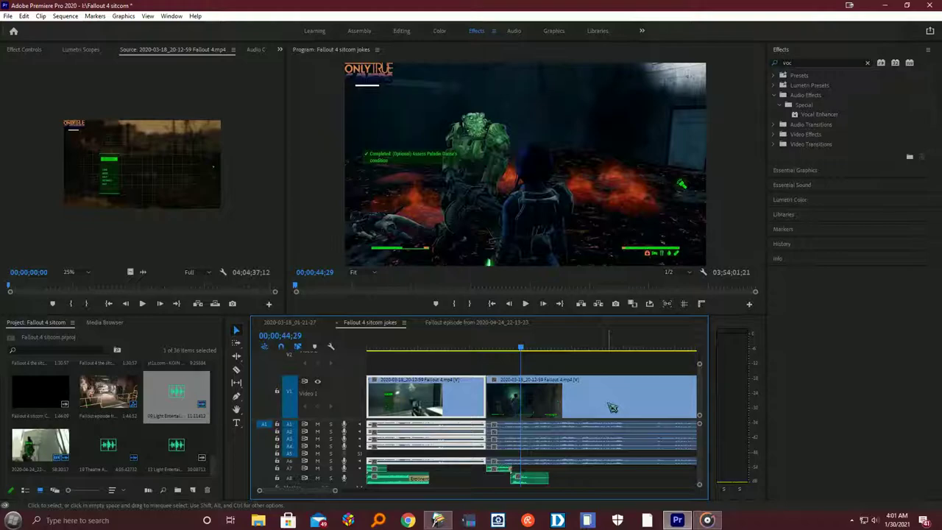
shift+click(613, 407)
drag(819, 115, 573, 440)
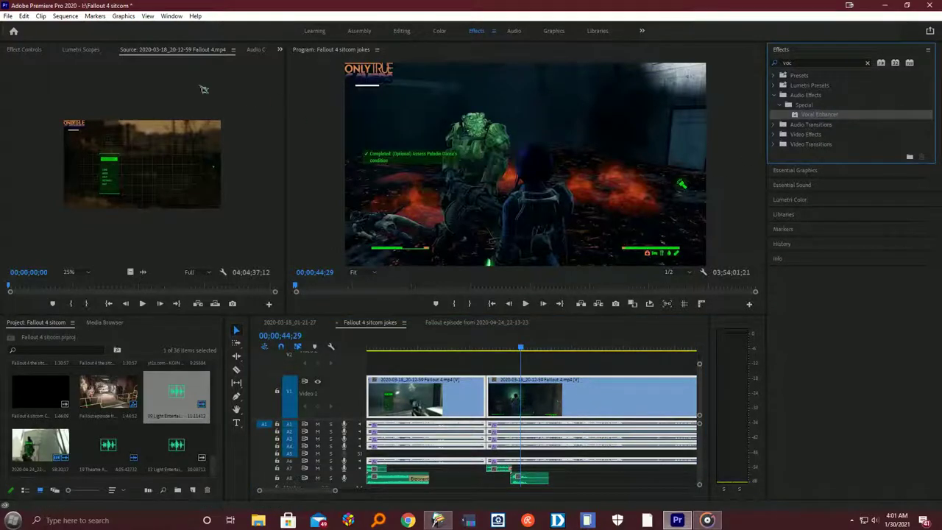
Step: Check the Vocal Enhancer on each of the two recording clips and look at its Audio 2 custom setup on the first clip
click(23, 50)
click(474, 448)
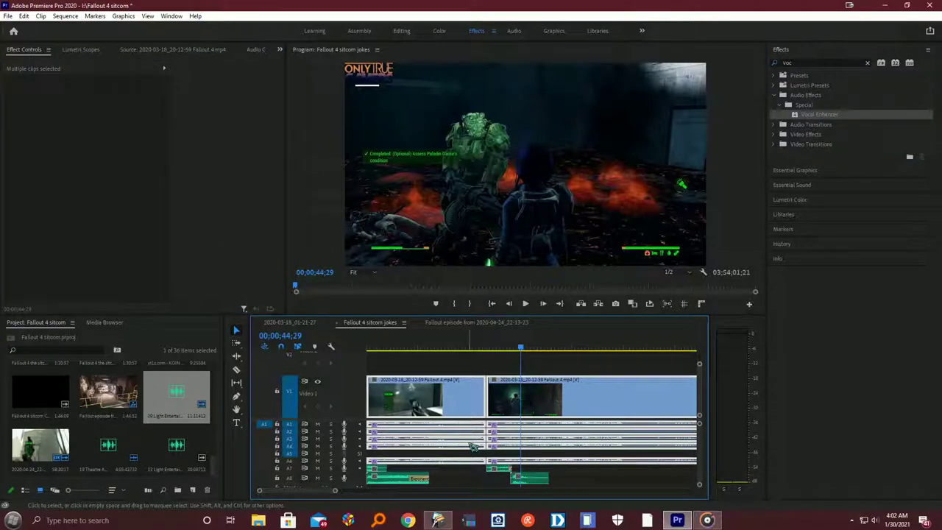
click(548, 364)
click(576, 399)
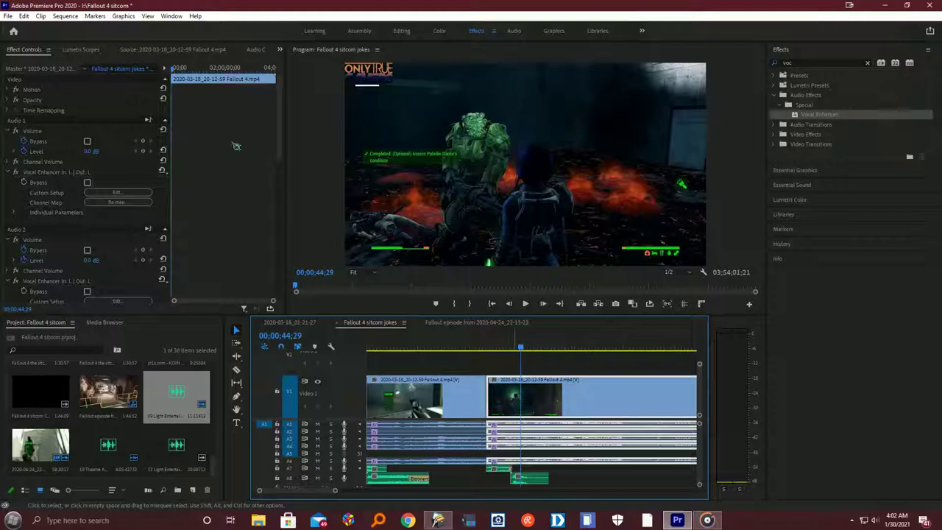
click(474, 398)
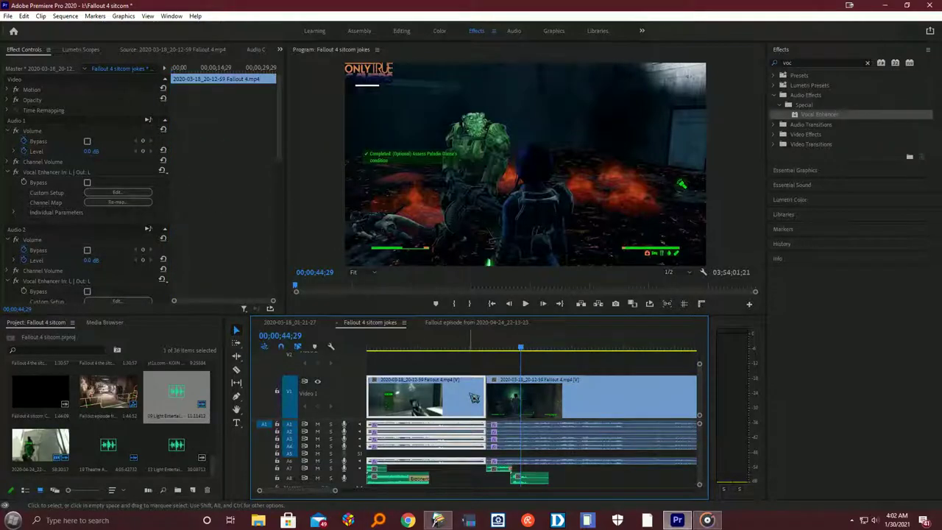
scroll(127, 235, down, 3)
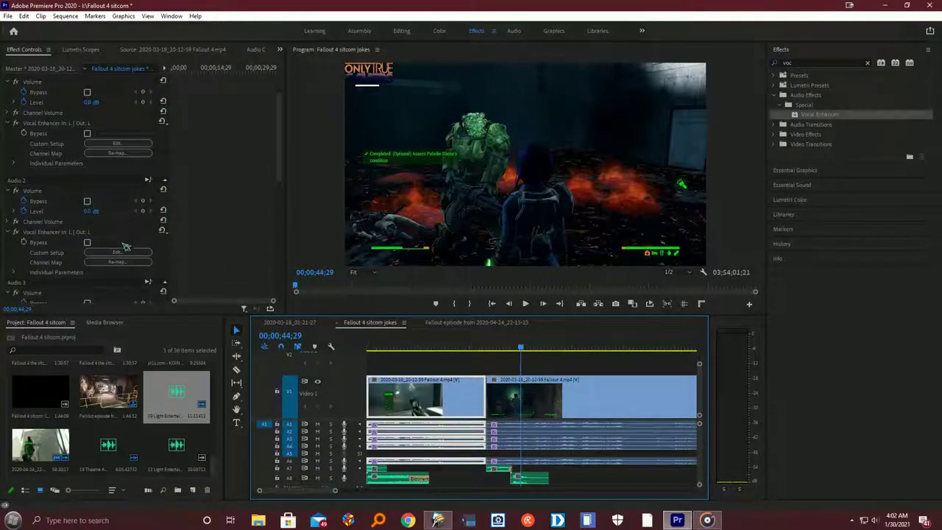
click(125, 252)
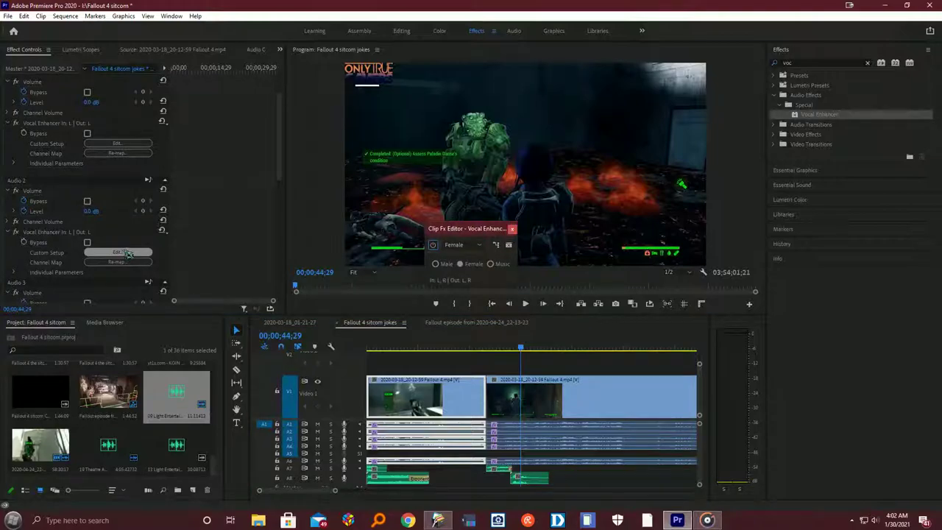
click(513, 229)
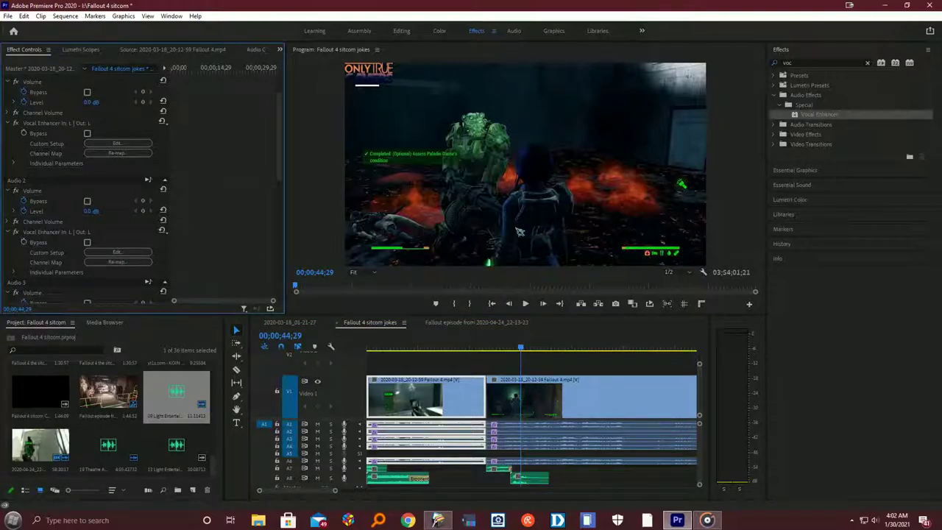
Step: Apply a second Vocal Enhancer to the audio of the second recording clip and then the first
drag(822, 115, 586, 441)
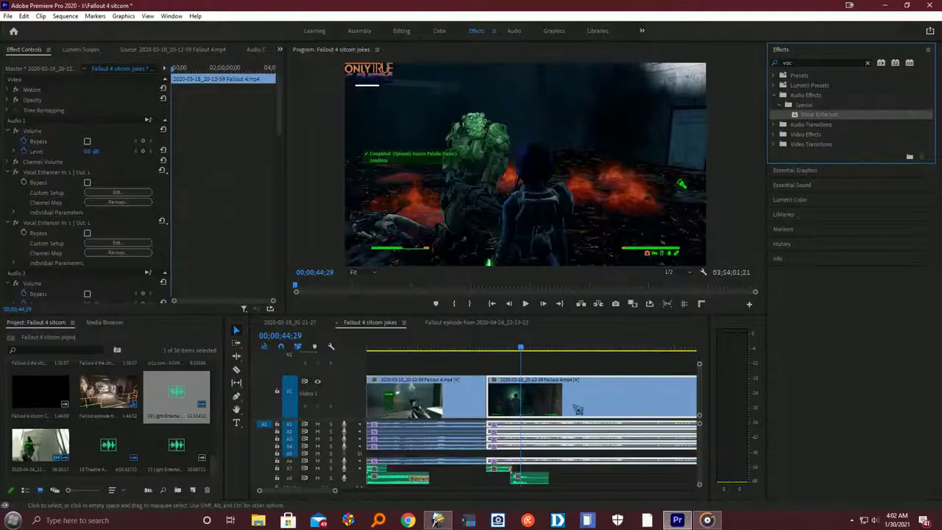
scroll(282, 131, down, 1)
scroll(282, 131, up, 1)
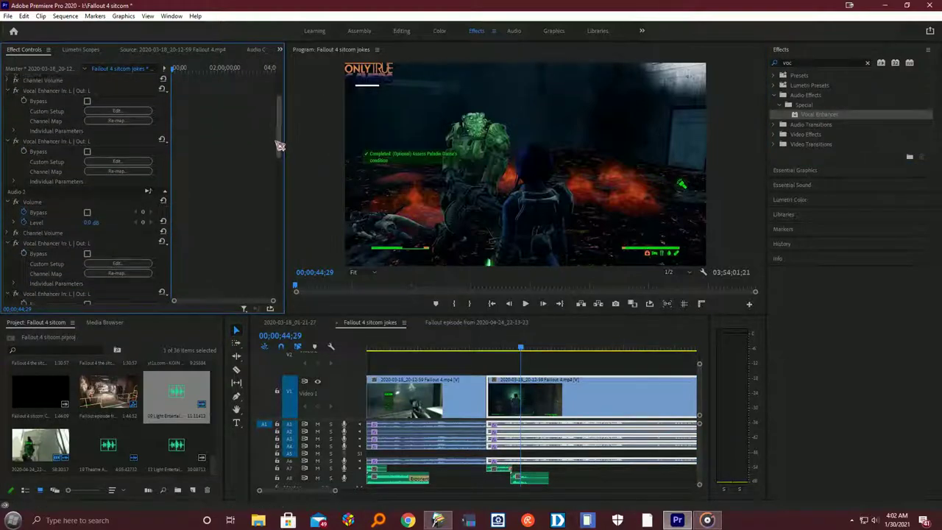
drag(820, 118, 444, 444)
Step: Listen to the enhanced audio of both clips from several points starting at 00;00;29;14, stopping at 00;00;39;14
click(468, 346)
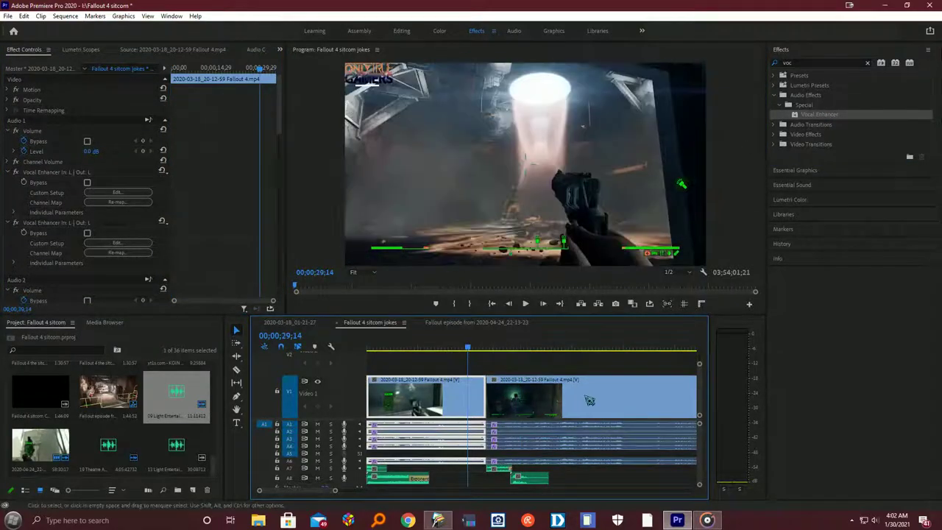
click(526, 305)
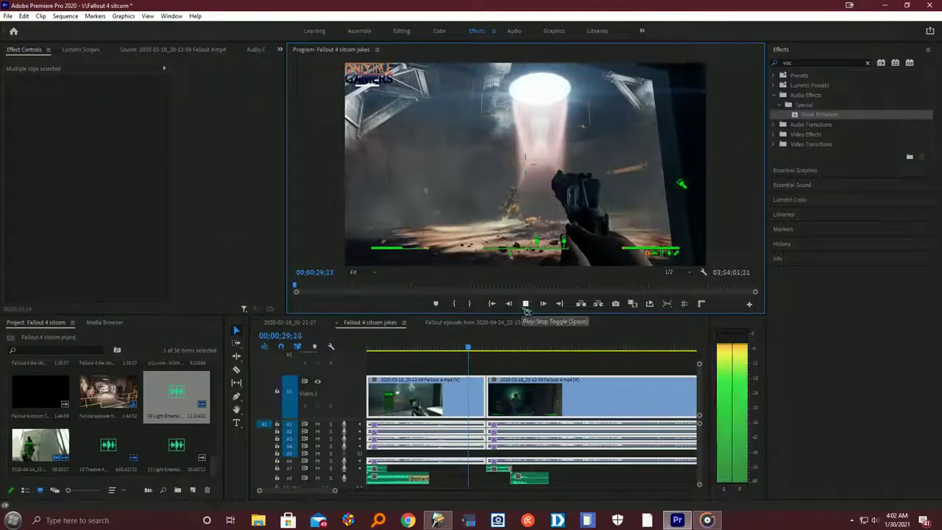
click(489, 349)
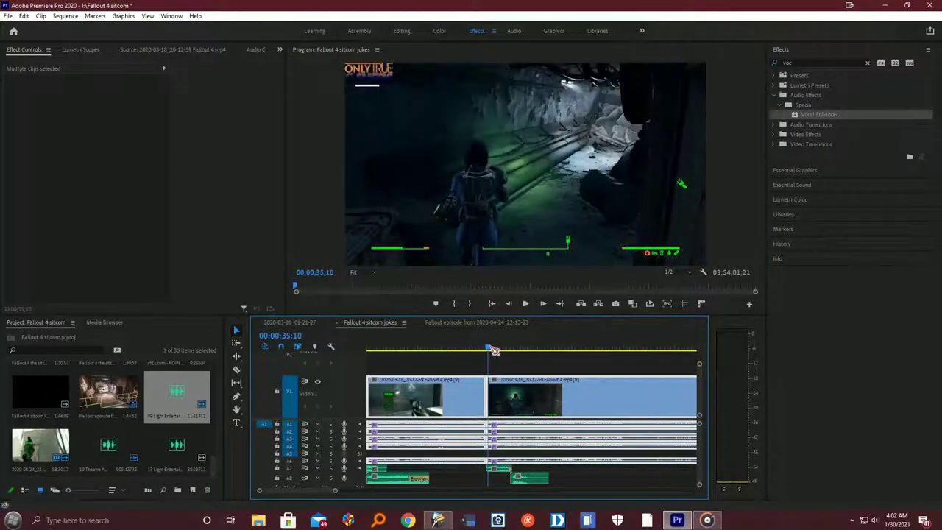
click(526, 304)
drag(502, 348, 530, 350)
key(space)
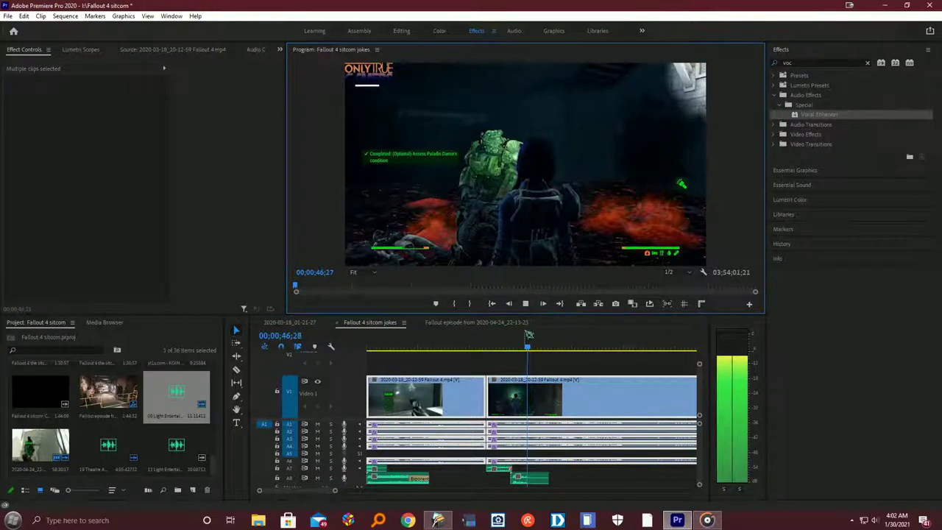
click(505, 349)
click(525, 304)
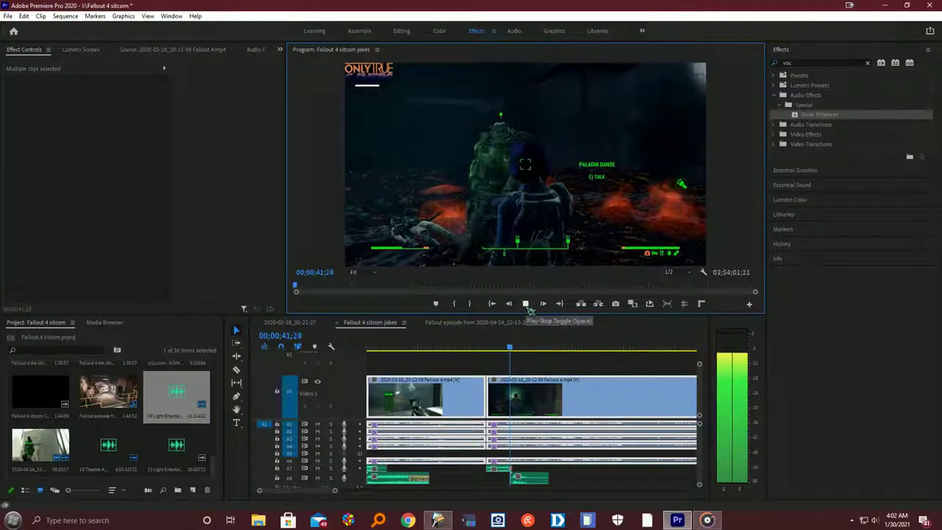
click(503, 349)
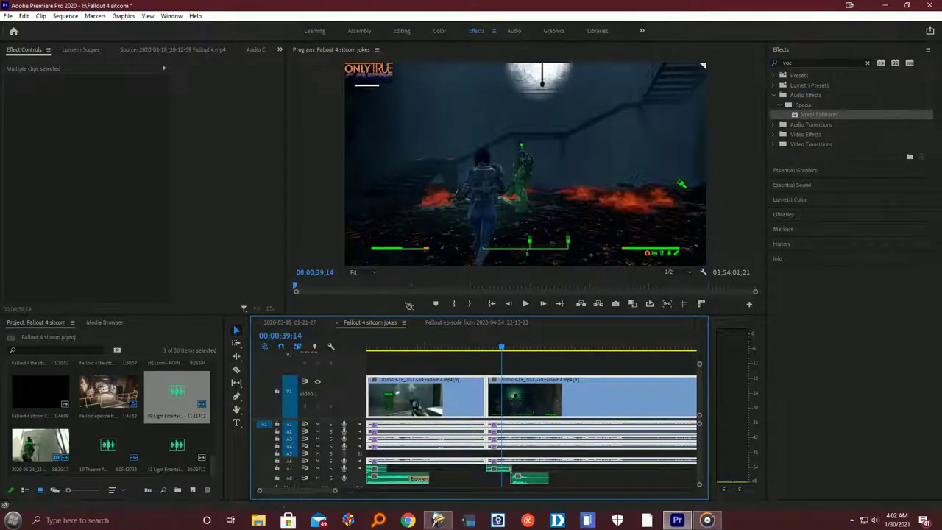
Step: Select only the first recording clip and review the Vocal Enhancer effects on its audio channels
click(480, 364)
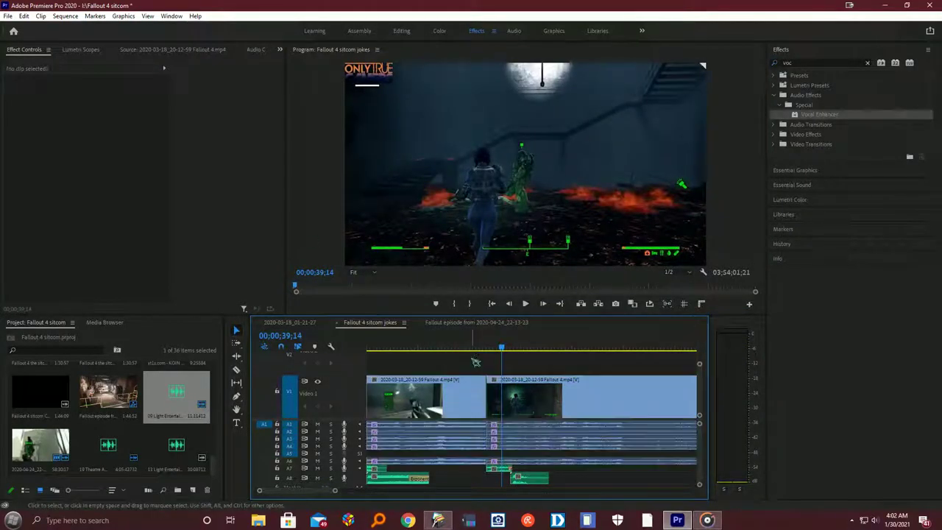
click(462, 398)
scroll(99, 270, down, 3)
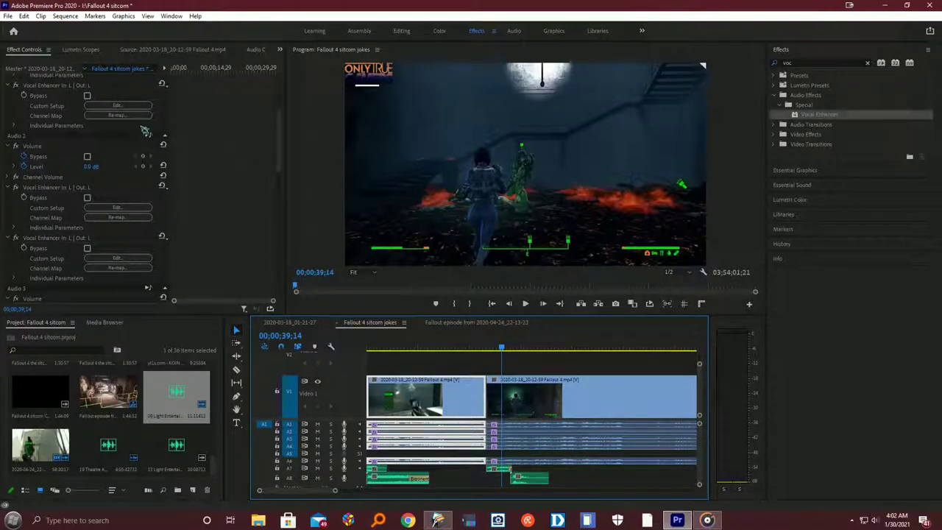
scroll(119, 208, up, 4)
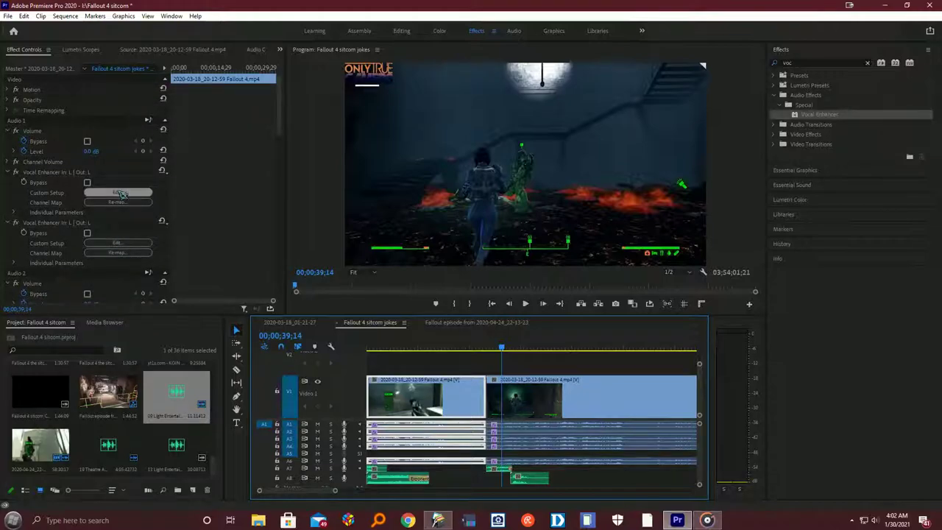
Step: Inspect the custom setups of the two Vocal Enhancer effects and review the effects on all audio channels of the first gameplay clip
click(121, 193)
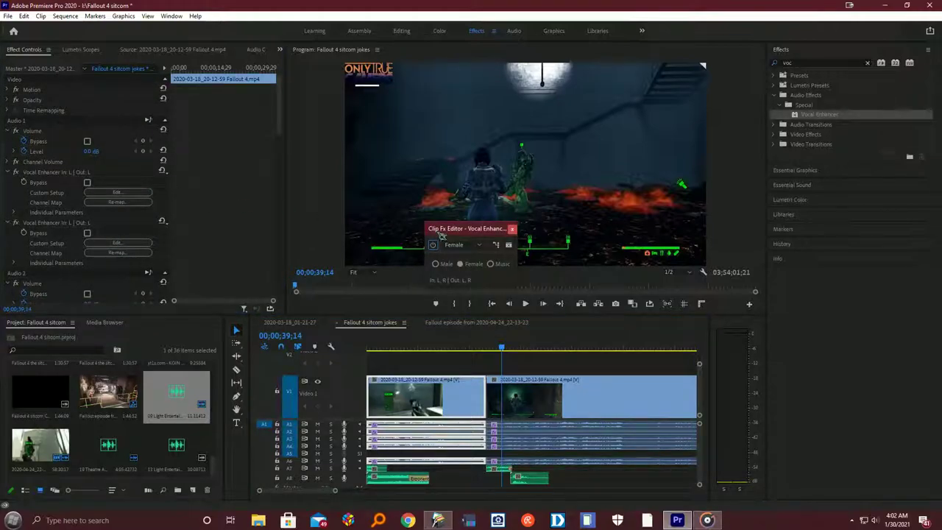
click(512, 229)
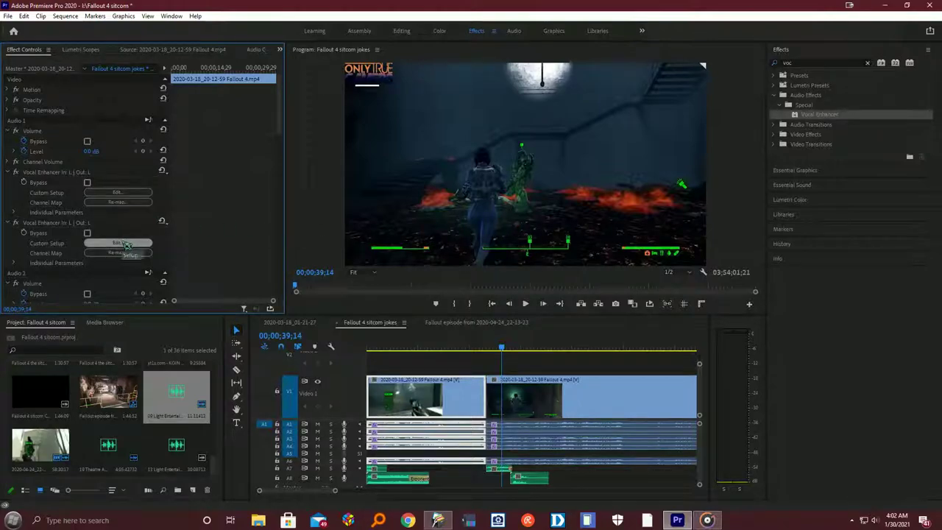
click(125, 243)
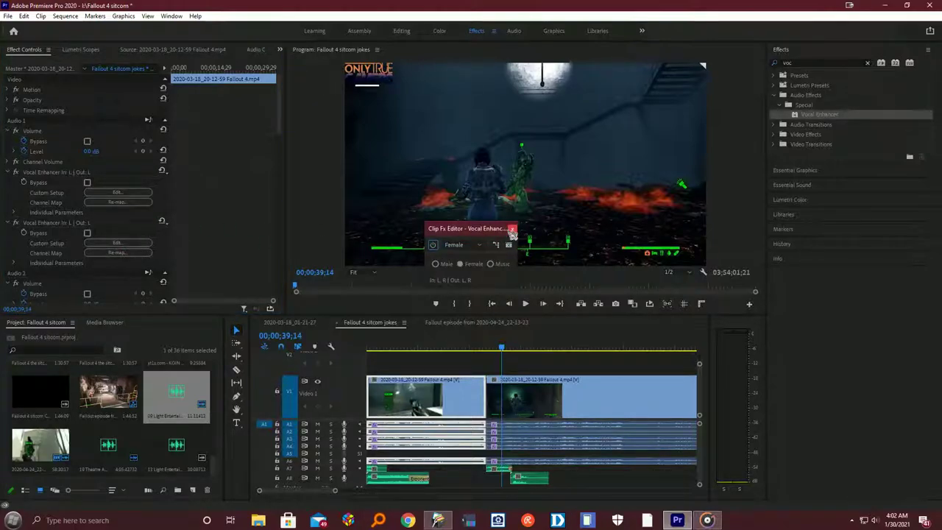
click(512, 230)
scroll(117, 221, down, 5)
scroll(117, 254, down, 8)
scroll(143, 234, down, 10)
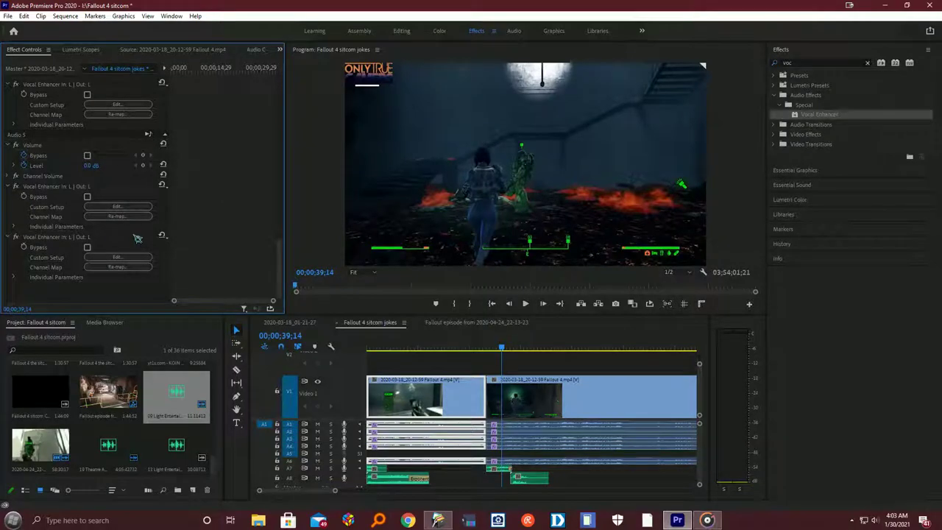
scroll(137, 239, up, 2)
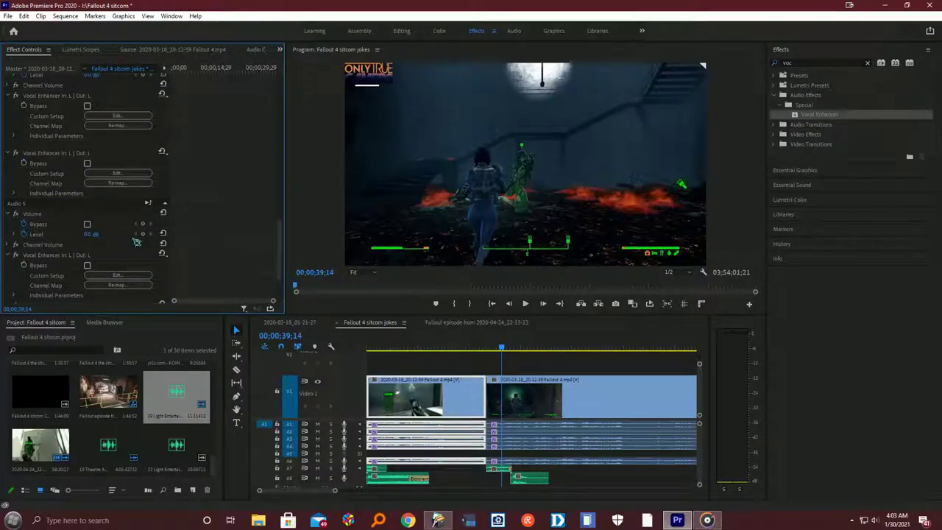
scroll(136, 241, down, 6)
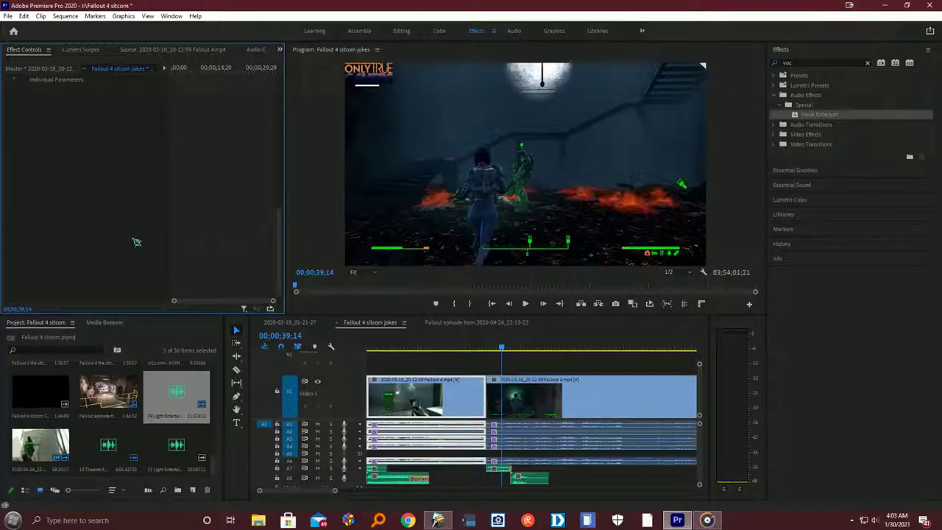
scroll(136, 242, down, 1)
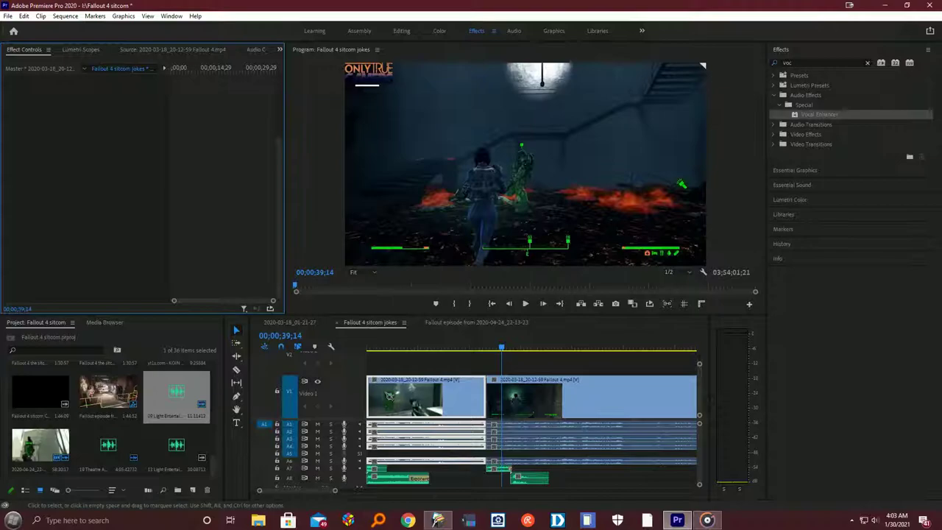
Step: Apply the Vocal Enhancer effect to the first gameplay clip's audio and check that each audio channel has it once
click(629, 414)
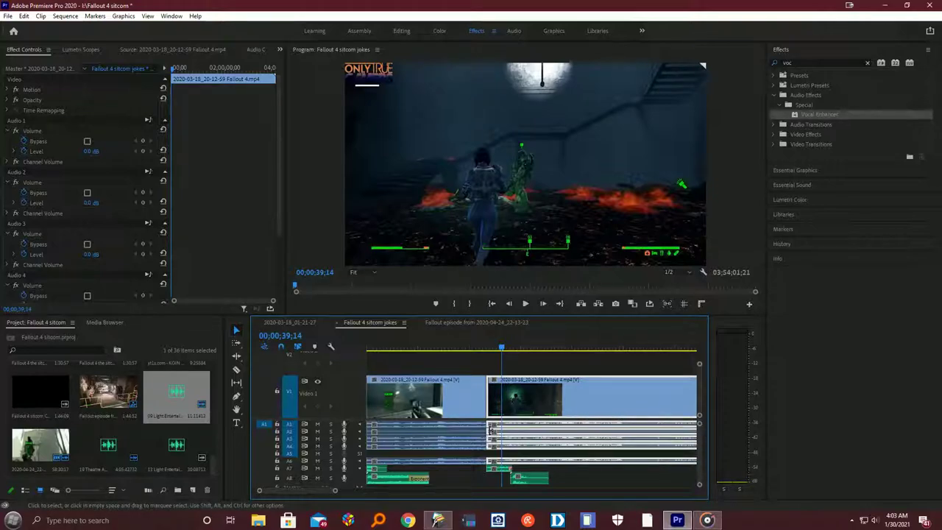
click(456, 419)
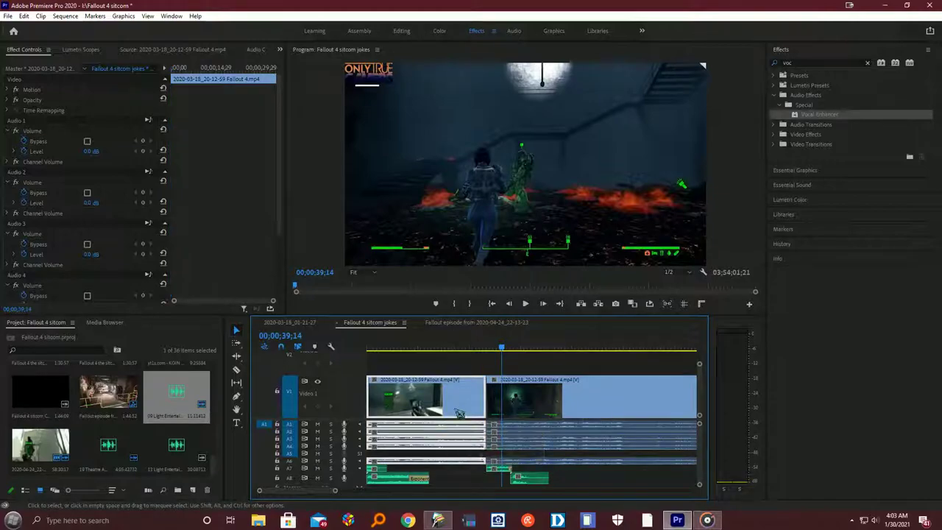
drag(507, 351, 455, 353)
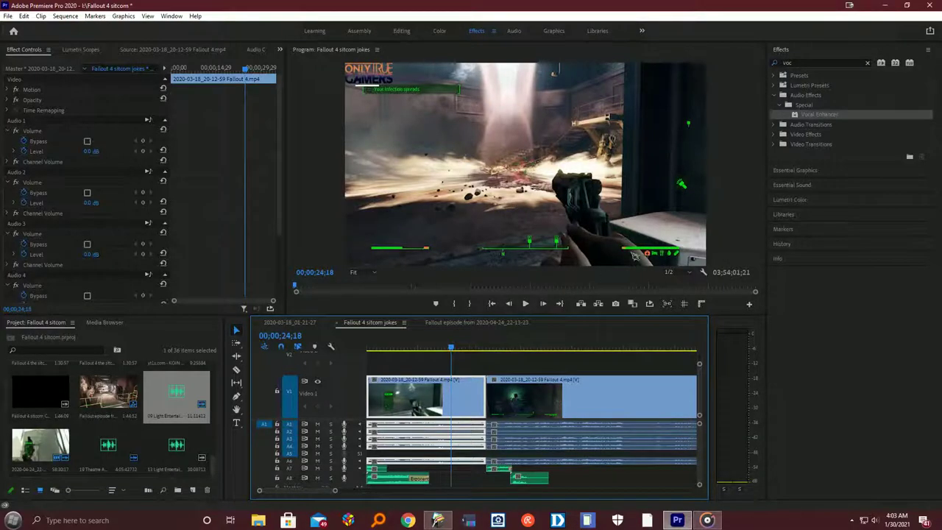
drag(814, 115, 482, 430)
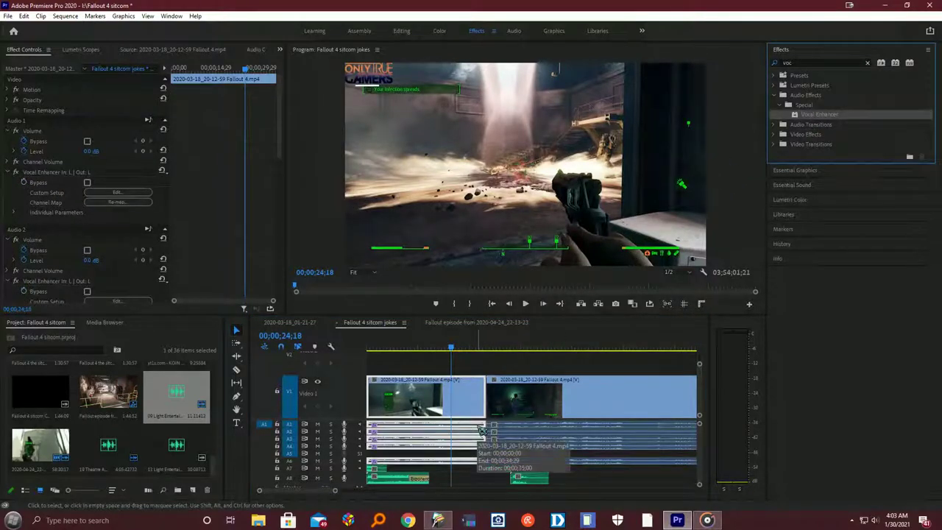
scroll(133, 284, down, 3)
scroll(134, 280, down, 8)
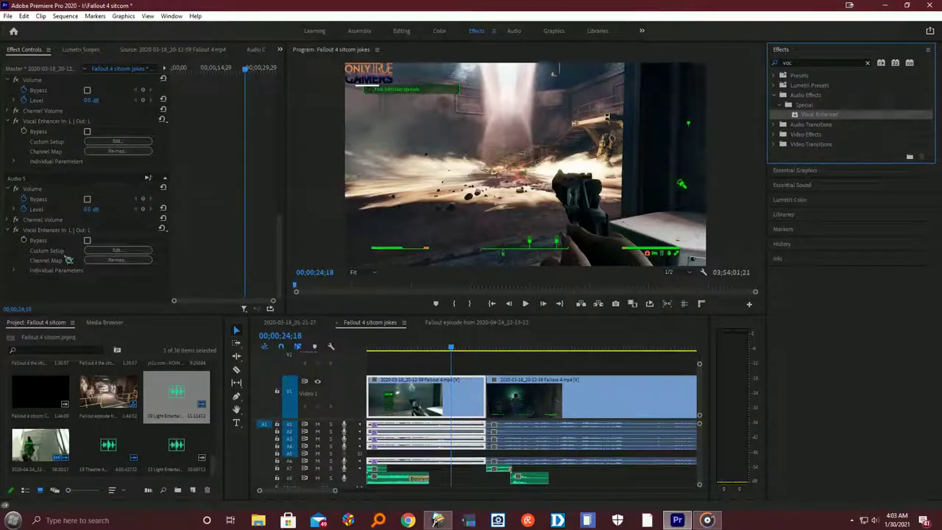
scroll(66, 259, up, 5)
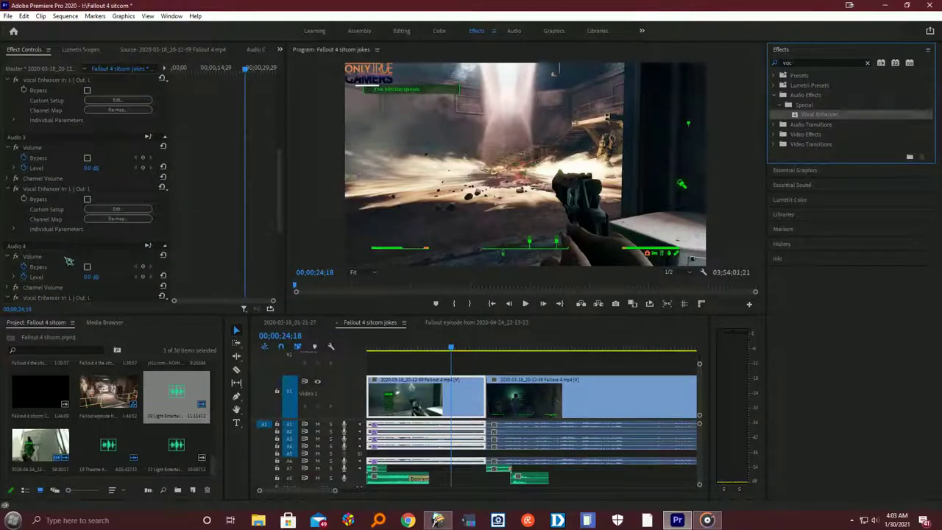
Step: Apply the Vocal Enhancer effect to the second gameplay clip's audio and play back a short section of it
drag(812, 118, 529, 435)
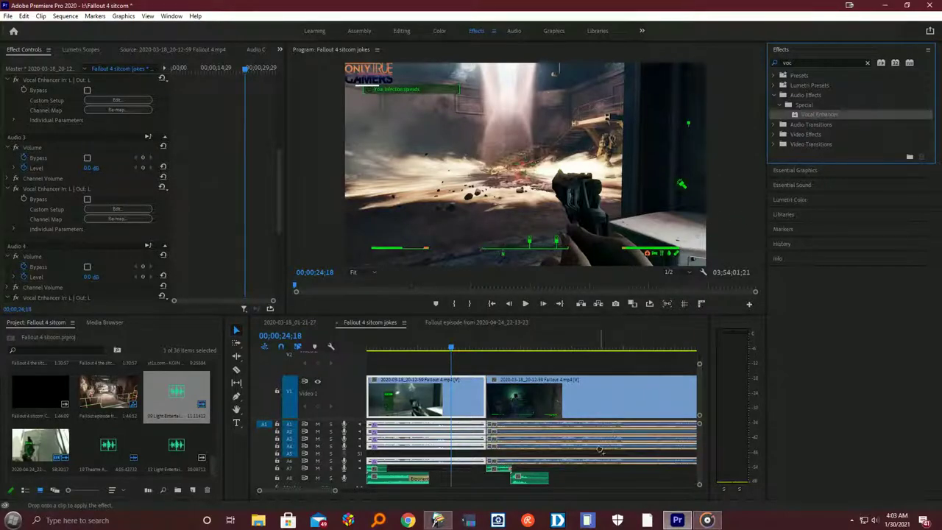
drag(461, 357, 490, 353)
click(525, 303)
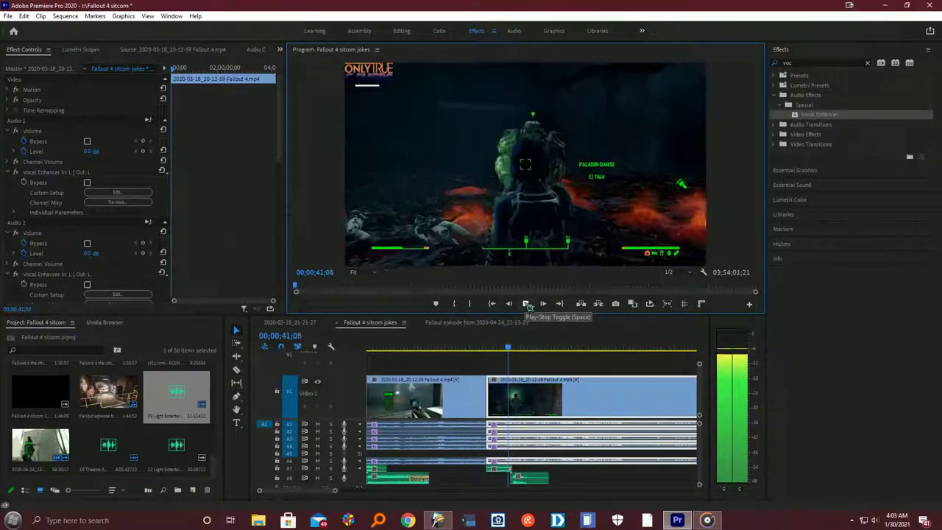
click(526, 304)
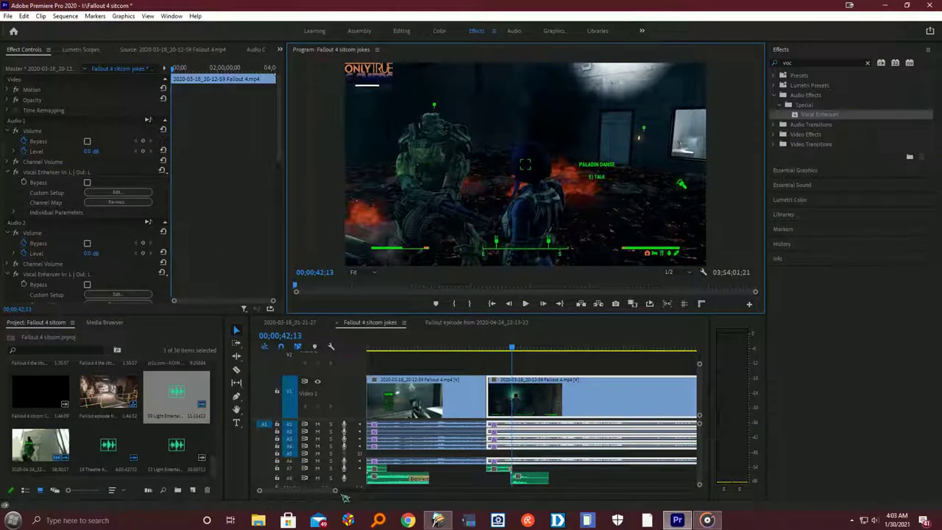
Step: Extend the end of the audience cheering clip on track A7 slightly and play back its overlap with the clip on A8
drag(335, 493, 309, 493)
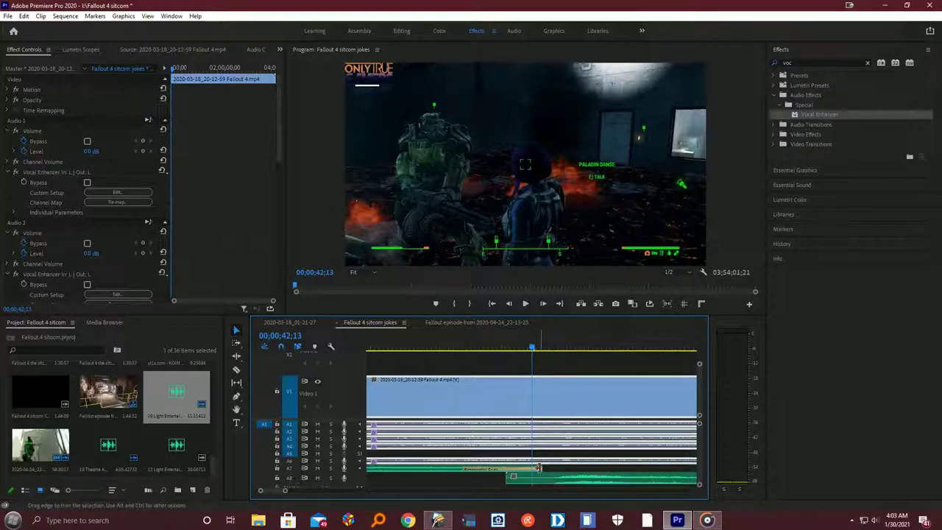
drag(541, 469, 555, 468)
click(489, 347)
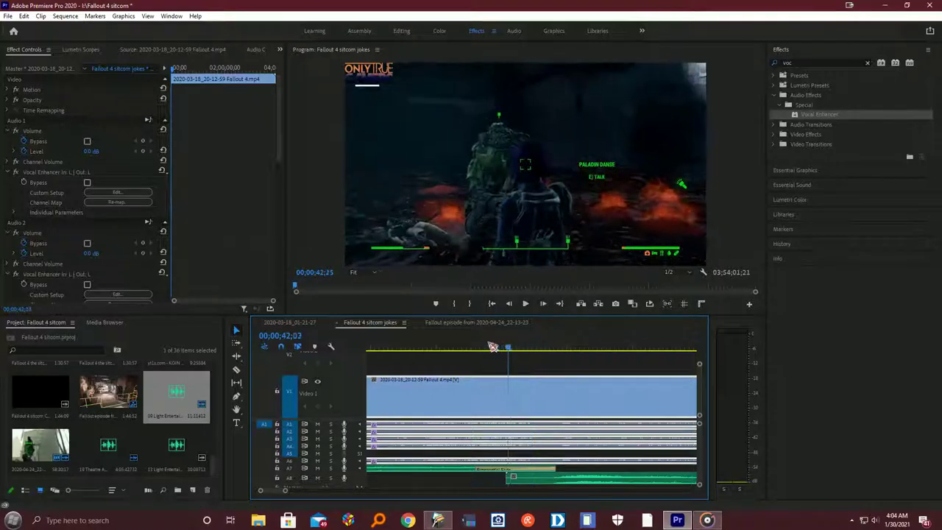
click(525, 303)
click(525, 303)
click(552, 350)
drag(552, 350, 475, 349)
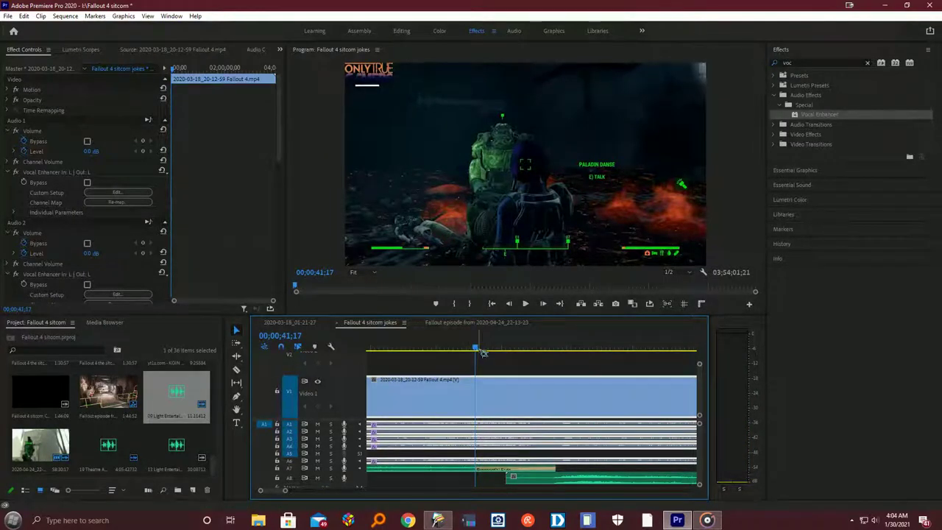
click(525, 303)
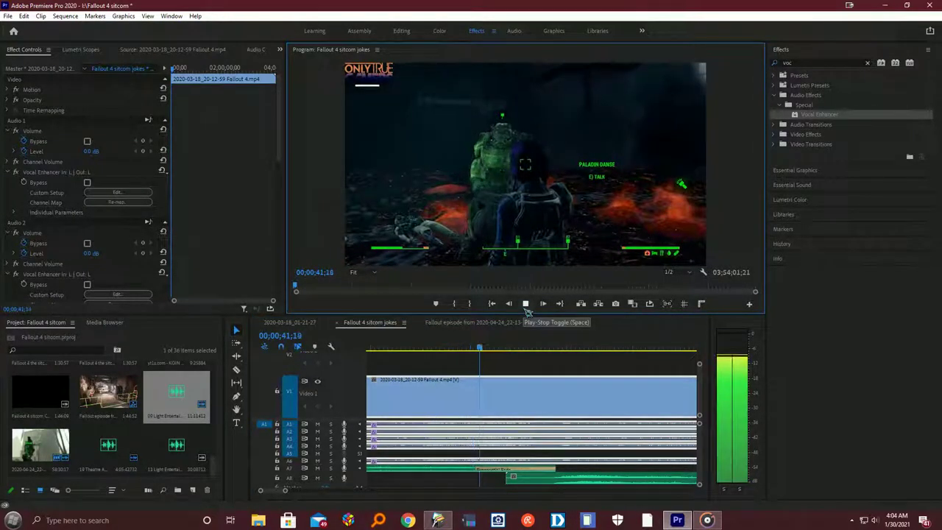
click(525, 303)
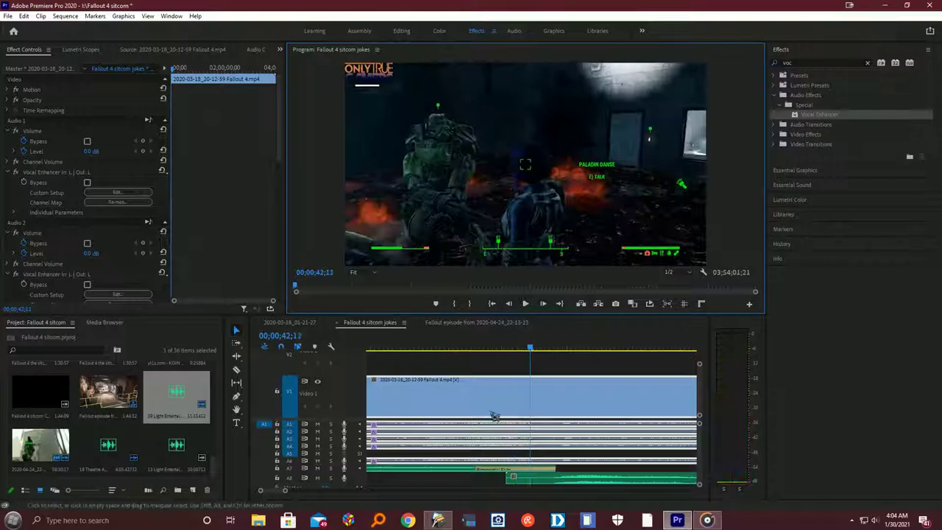
Step: Shorten the Exponential Fade at the end of the A7 audience cheering clip to 00;00;00;27 and listen to the result
click(480, 468)
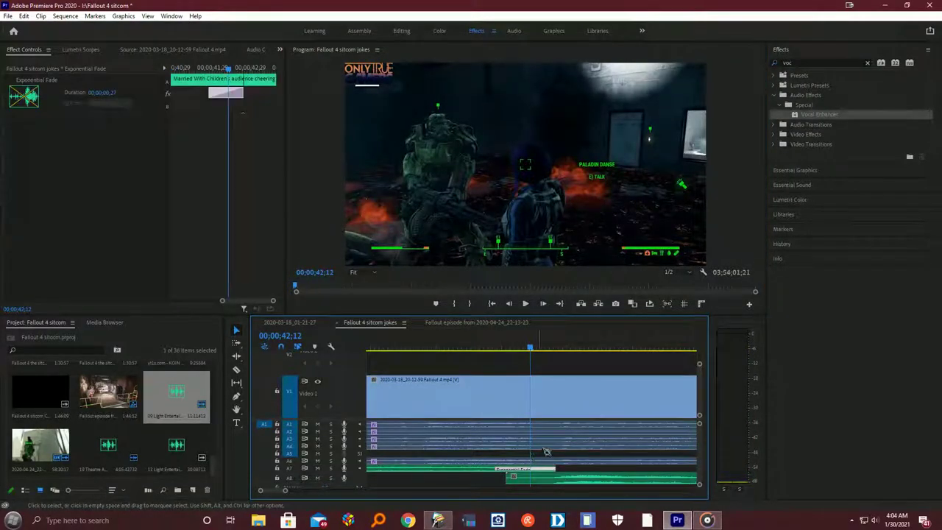
click(493, 302)
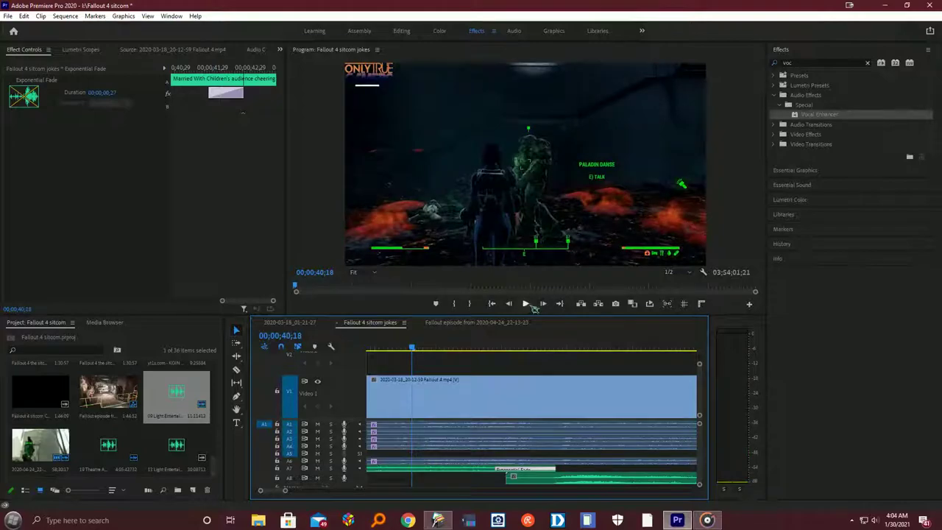
click(527, 304)
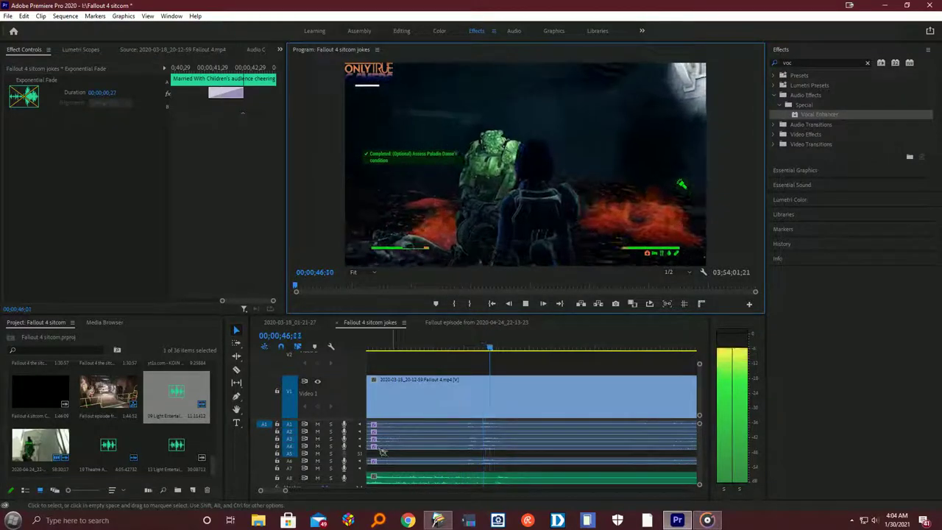
drag(358, 489, 330, 491)
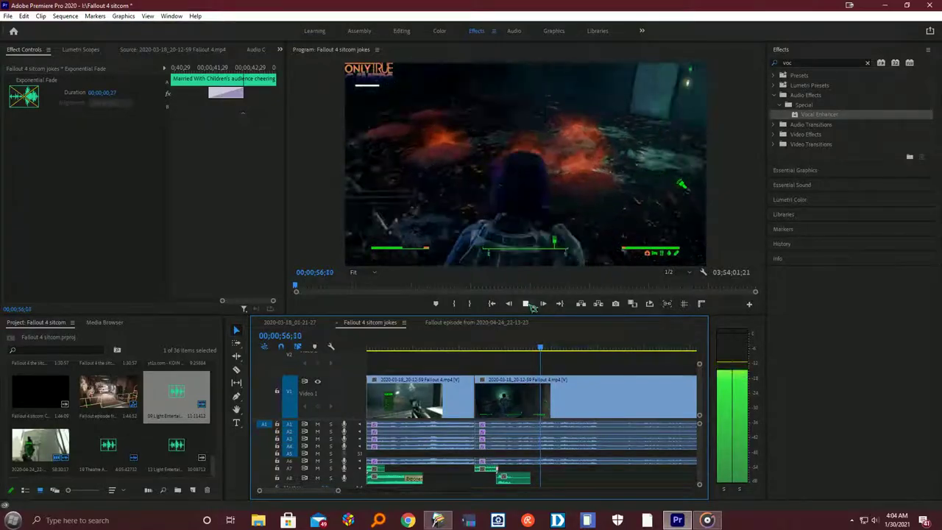
click(527, 304)
Step: Replay the second gameplay clip from about 00;00;46;03 and split it with its linked audio at 00;00;53;18
drag(547, 352, 508, 352)
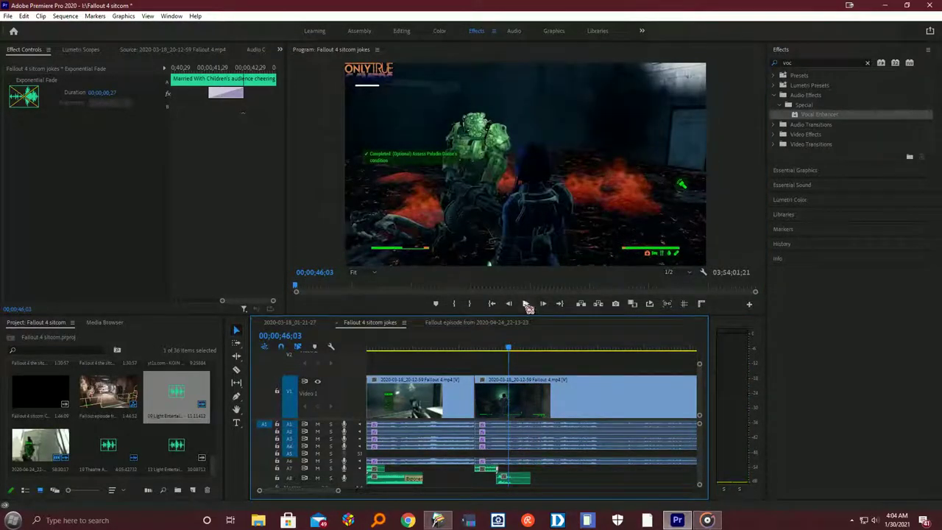
click(525, 304)
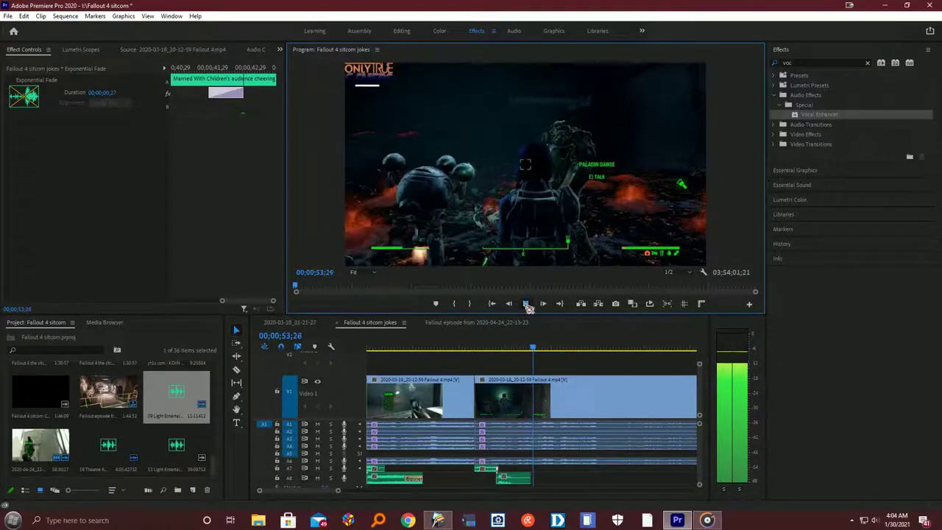
click(527, 304)
click(510, 304)
click(510, 304)
click(510, 304)
click(510, 304)
click(510, 304)
click(510, 304)
click(510, 304)
click(510, 304)
click(544, 304)
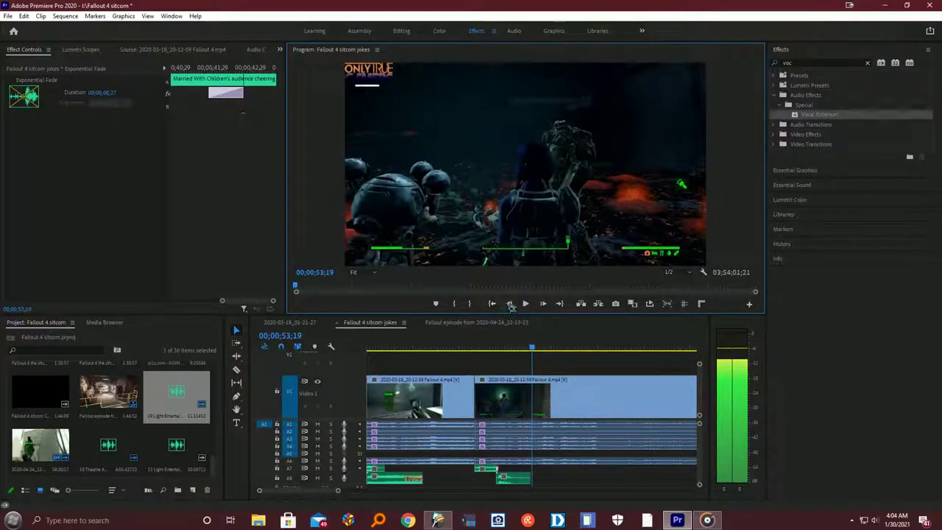
click(511, 304)
click(236, 369)
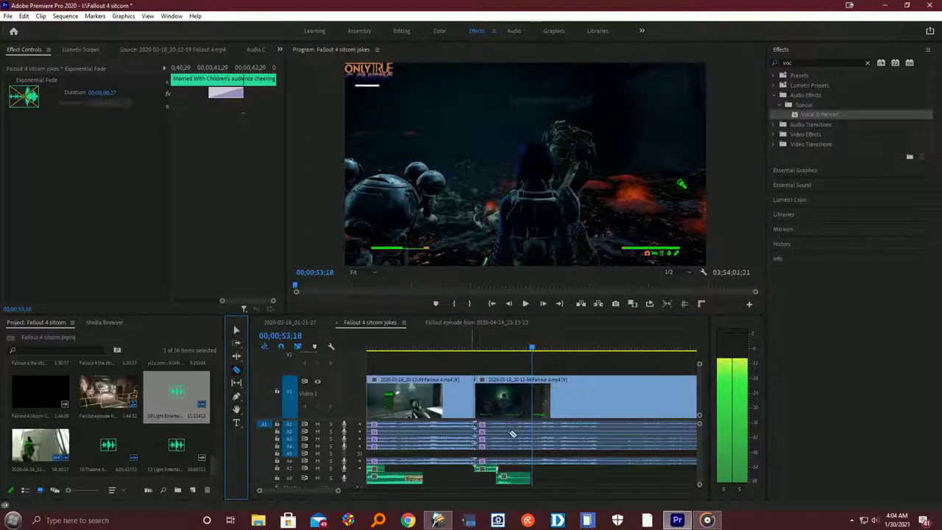
click(533, 387)
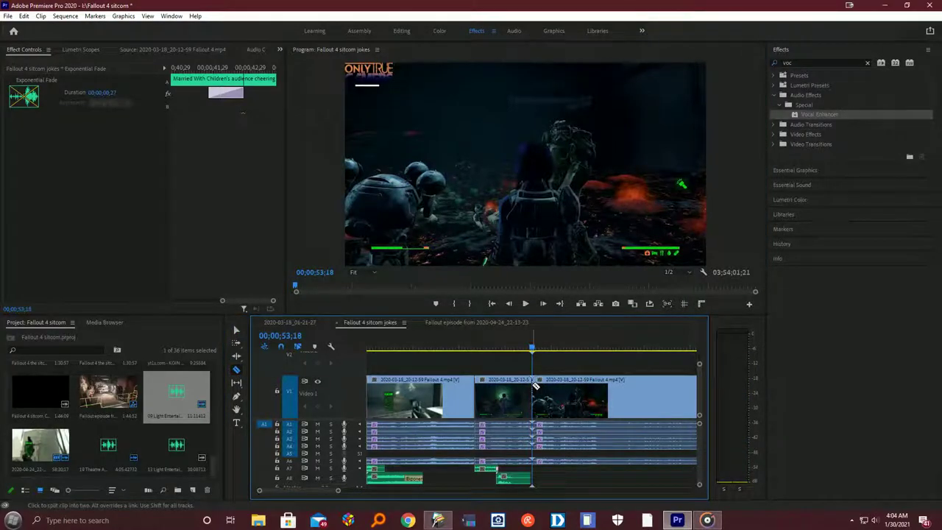
click(237, 329)
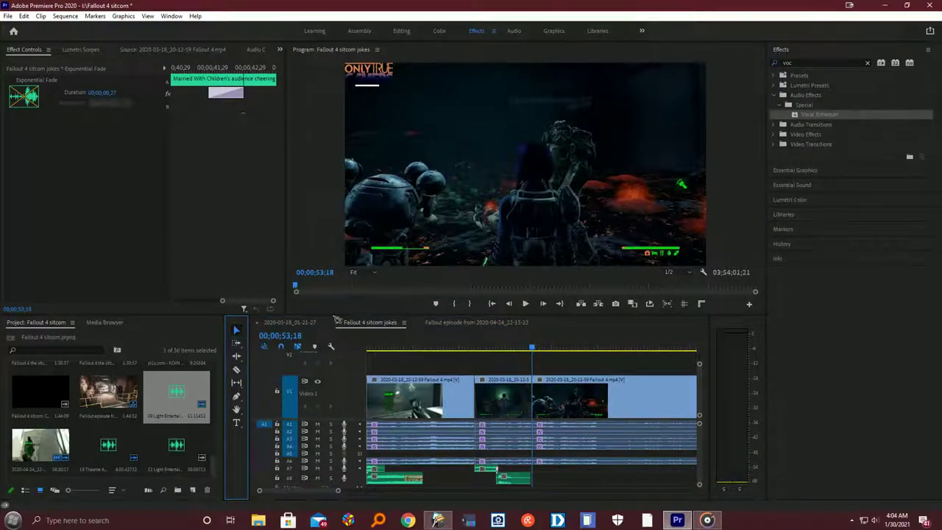
Step: Examine the footage after the cut up to 00;01;25;00, past the game's pause menu, and return the playhead to about 00;00;42;18
click(540, 350)
drag(545, 350, 633, 401)
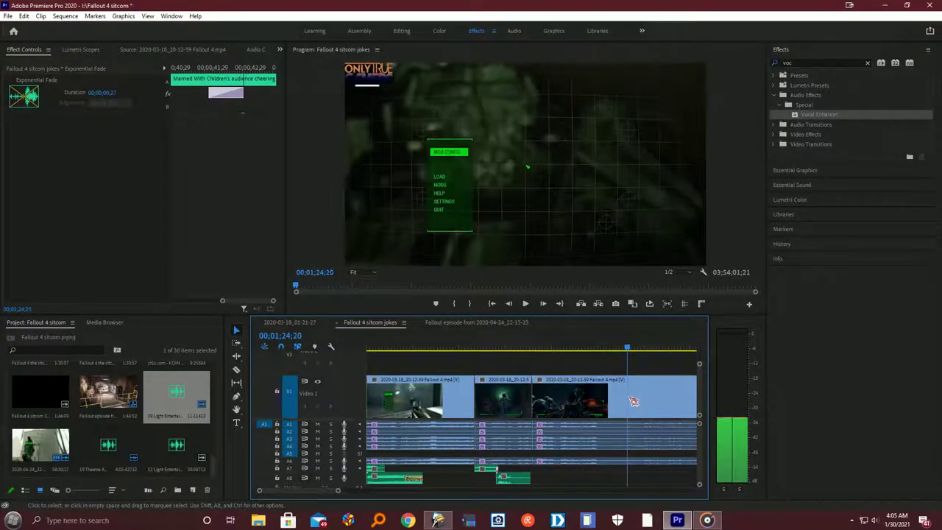
click(543, 303)
click(543, 303)
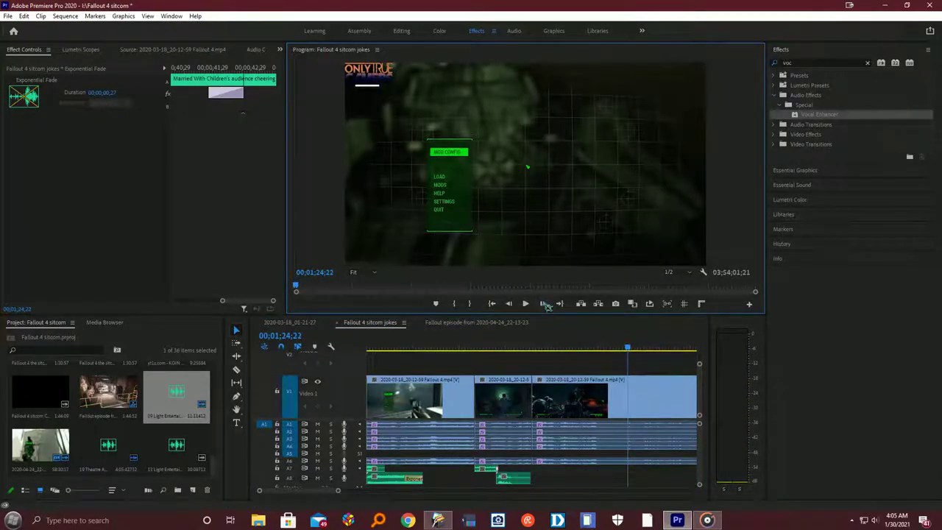
click(545, 304)
click(544, 304)
click(545, 304)
click(545, 304)
click(543, 304)
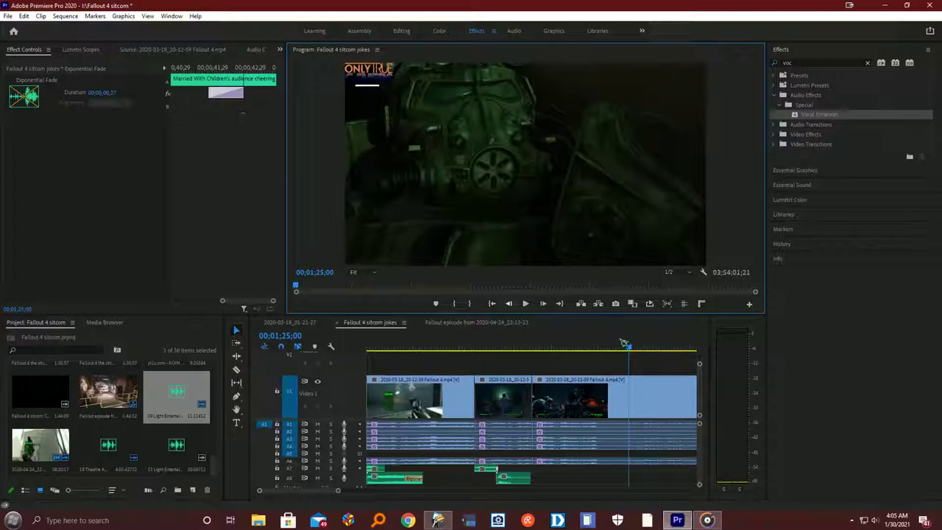
drag(552, 356, 505, 354)
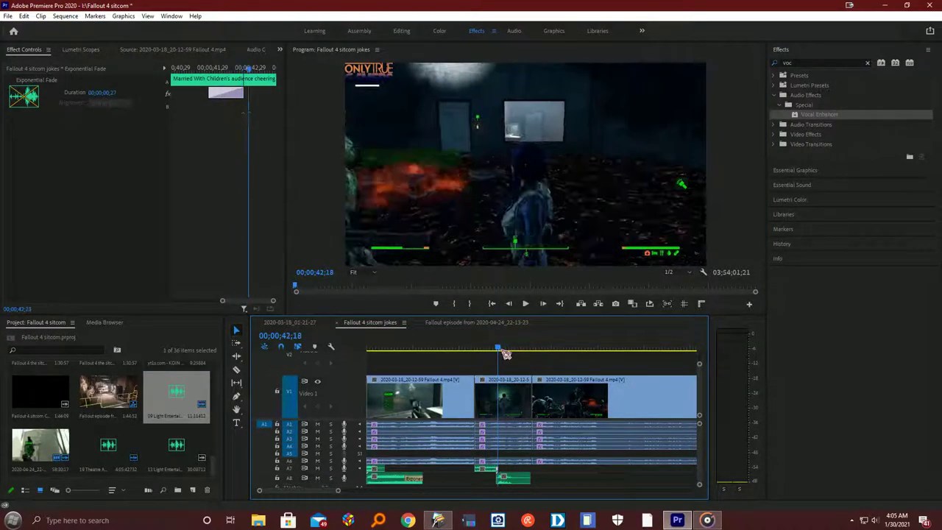
Step: Play the second scene up to 00;00;50;05 and import the 05 Light Entertainment Audience sound into the project
click(526, 303)
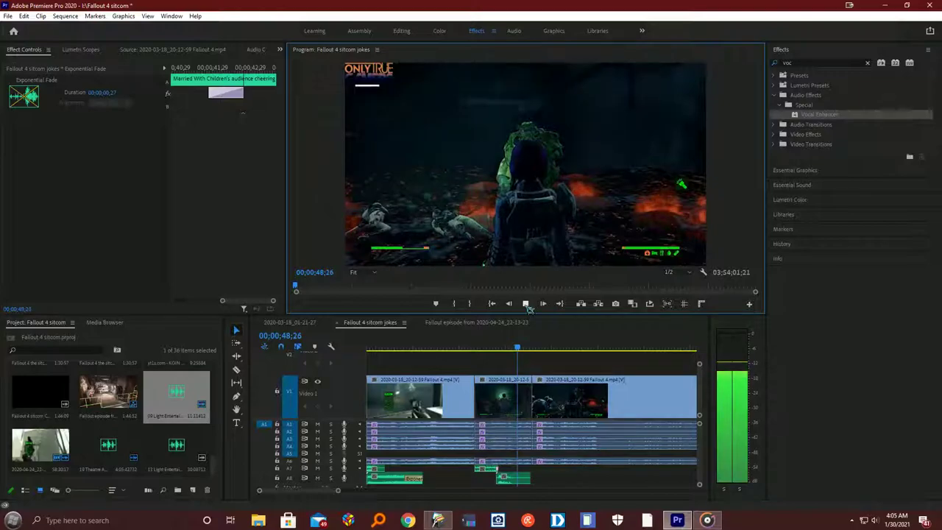
click(526, 303)
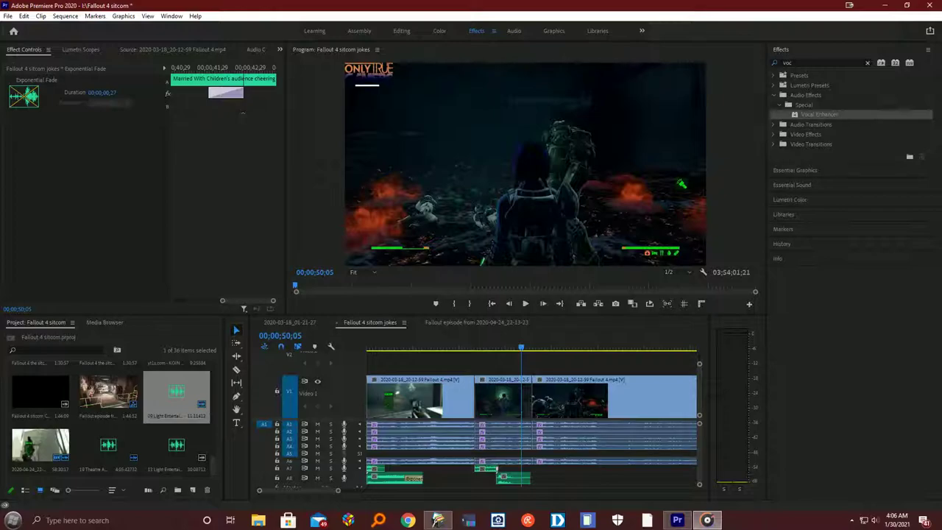
drag(405, 405, 154, 434)
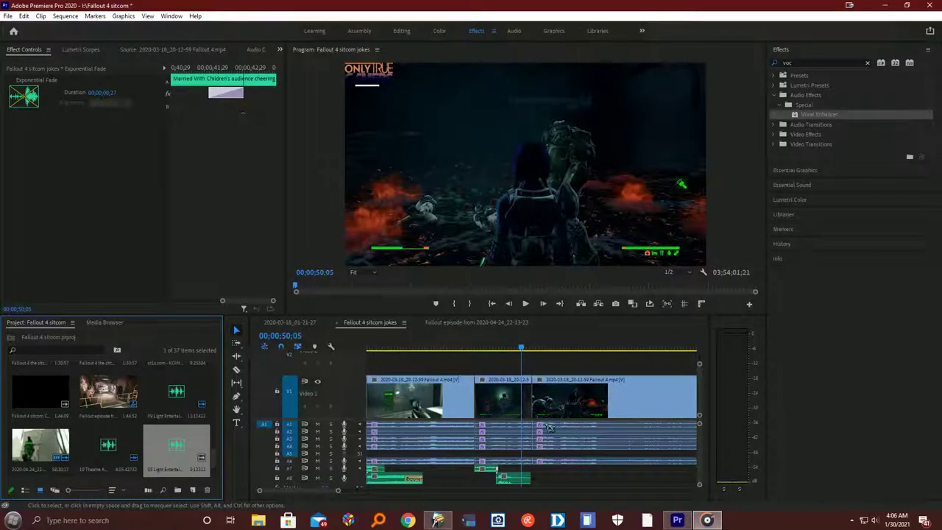
Step: Place the imported 05 Light Entertainment Audience sound on track A7 at 00;00;50;05 and shift it slightly earlier
mouse_move(700, 486)
mouse_down()
mouse_move(699, 449)
mouse_move(700, 495)
mouse_up()
click(187, 450)
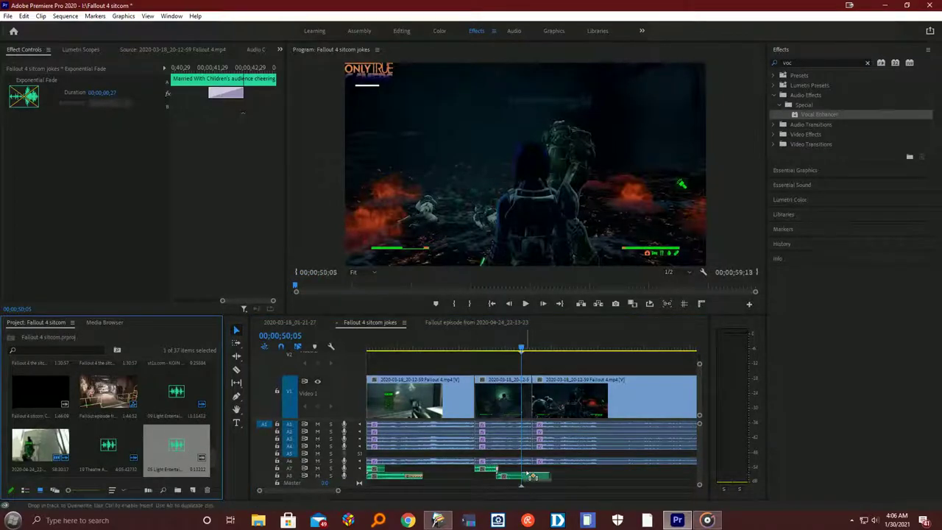
drag(523, 482, 531, 476)
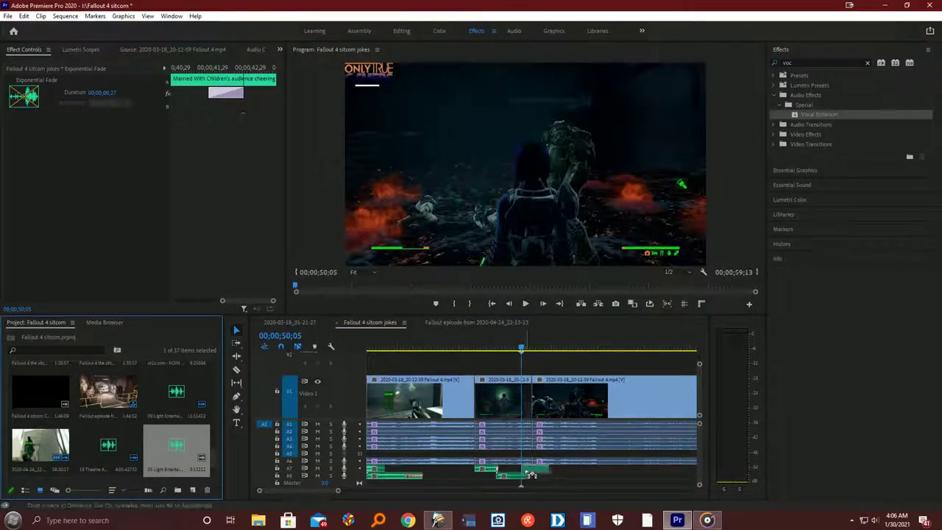
drag(532, 475, 530, 475)
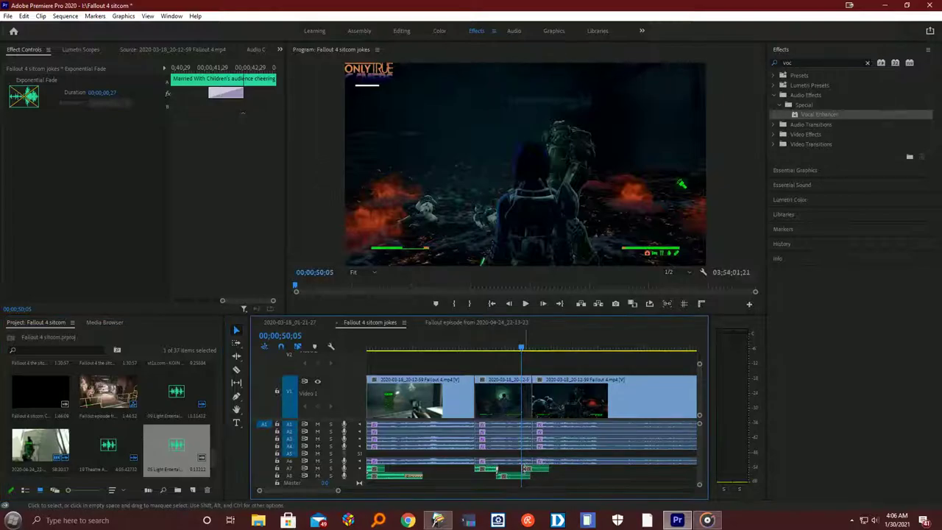
drag(338, 493, 301, 491)
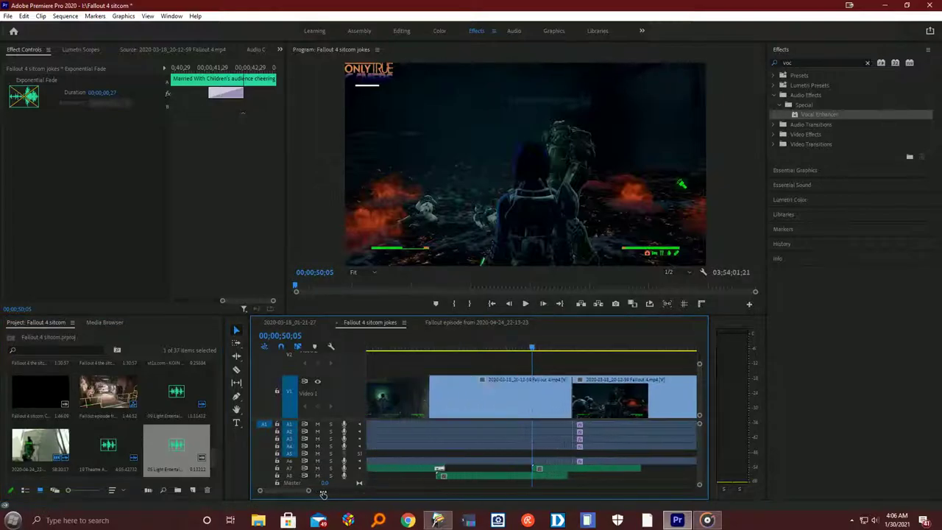
drag(574, 472, 553, 472)
Step: Listen to the newly placed audience sound on A7 from 00;00;47;05 to about 00;00;52;11
drag(531, 347, 482, 348)
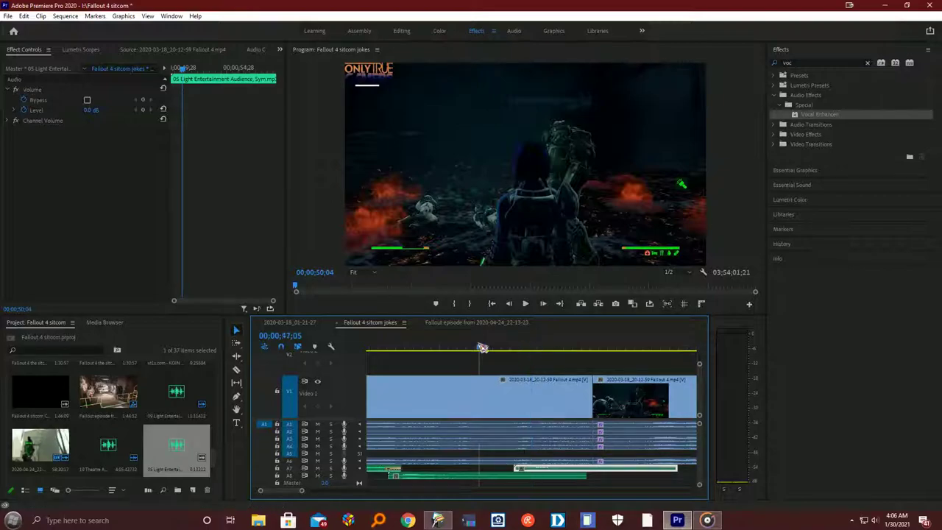
click(530, 304)
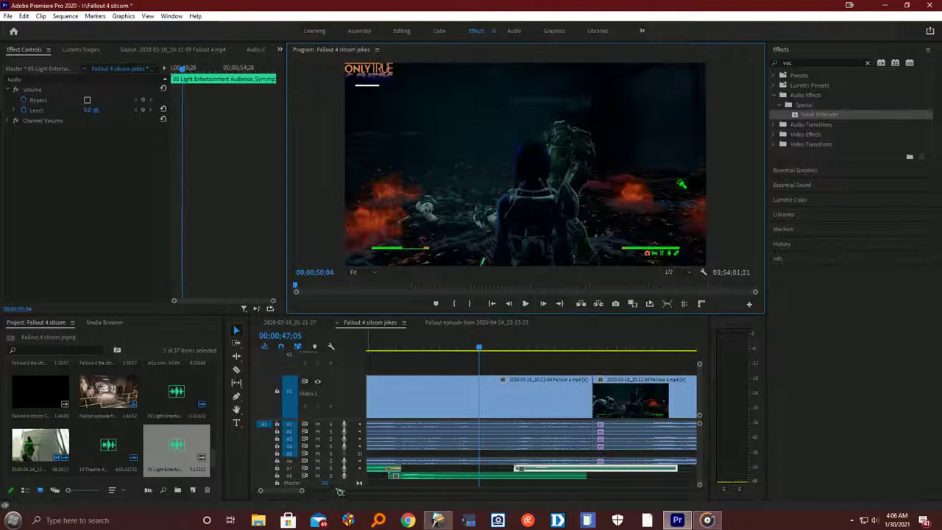
drag(302, 490, 346, 490)
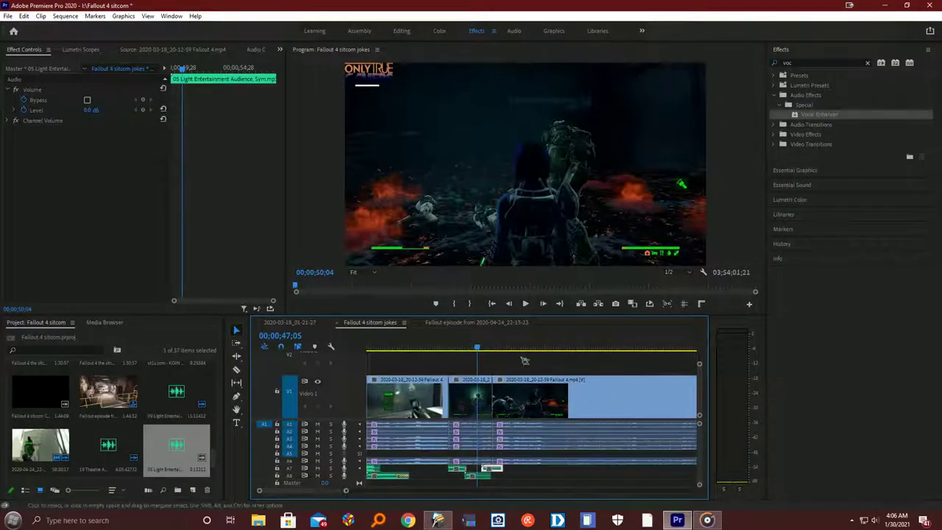
click(528, 304)
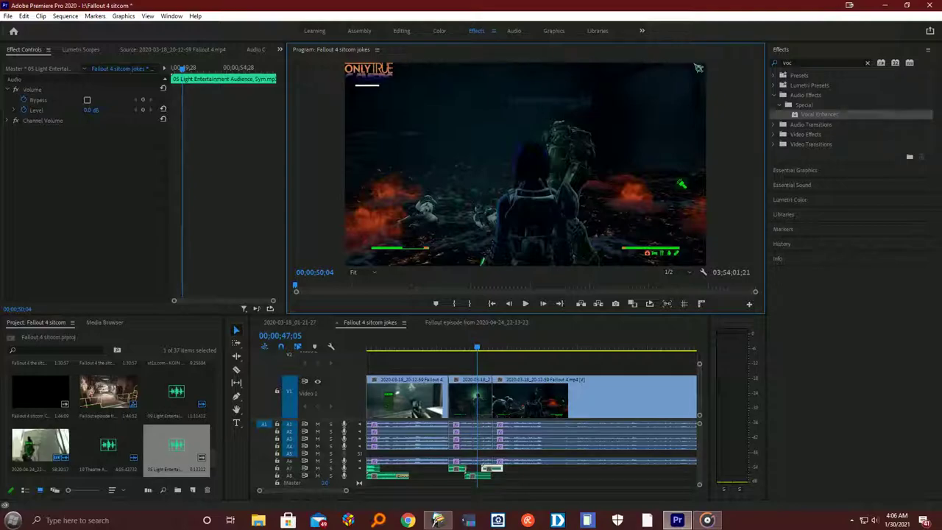
click(525, 303)
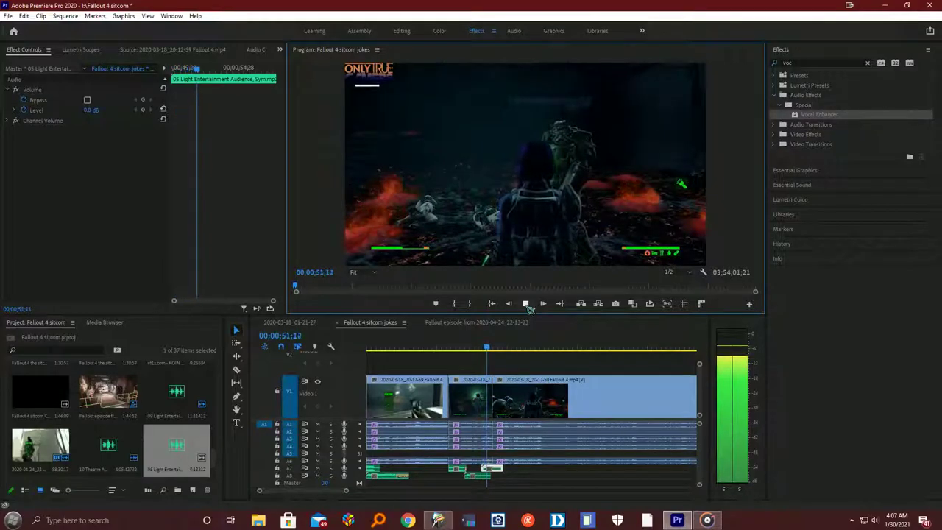
click(526, 303)
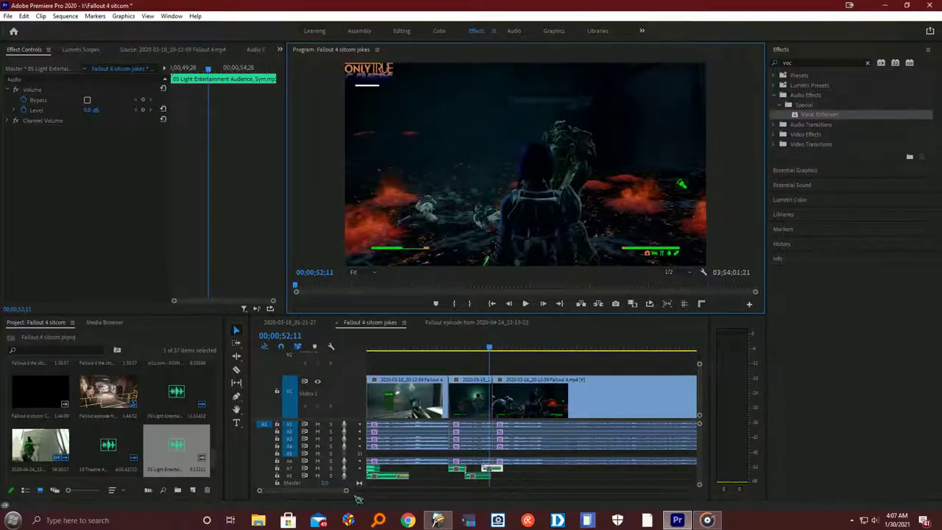
Step: Replay the audience sound up to 00;00;53;22 and split the A7 clip at the adjacent cut between the gameplay clips
drag(347, 494, 299, 492)
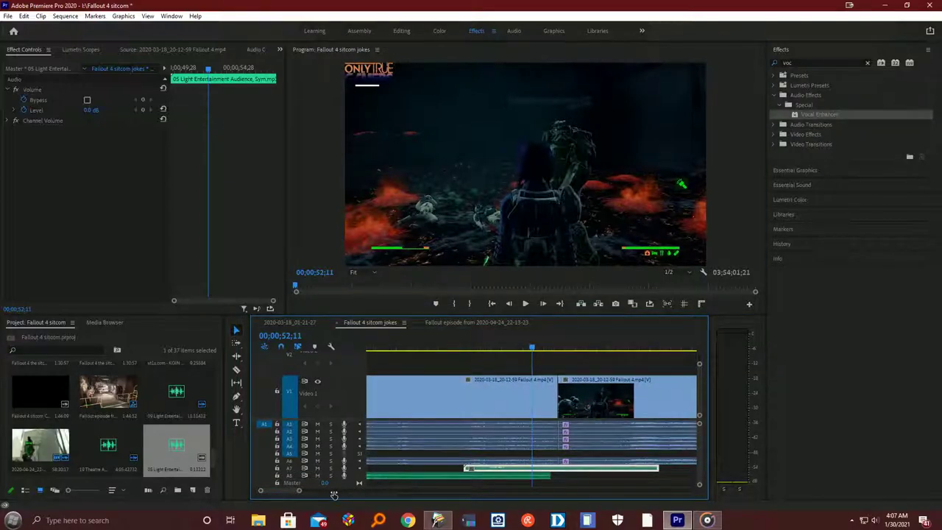
click(527, 352)
click(487, 351)
click(526, 304)
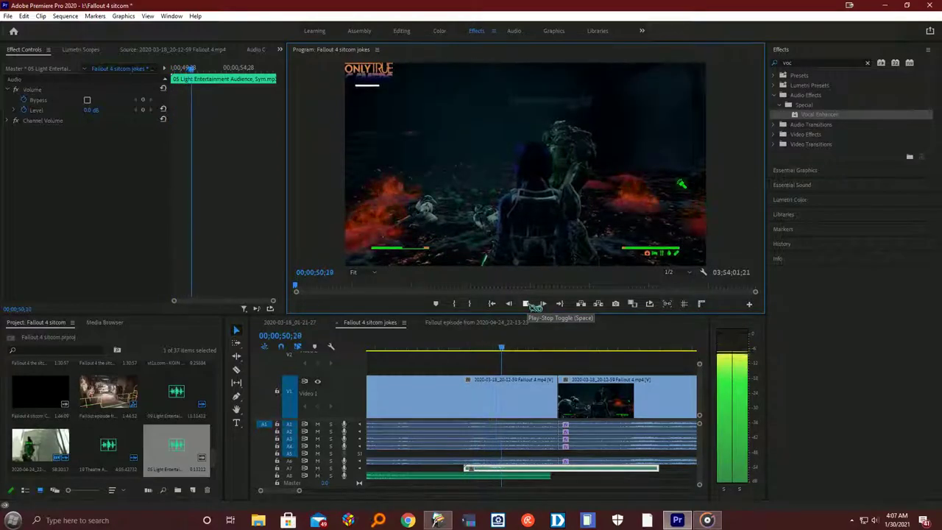
click(533, 306)
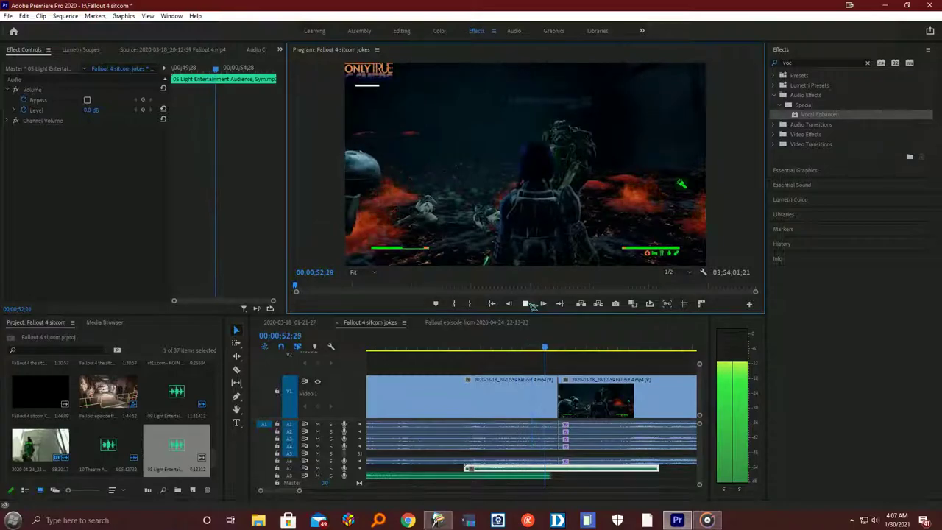
click(533, 305)
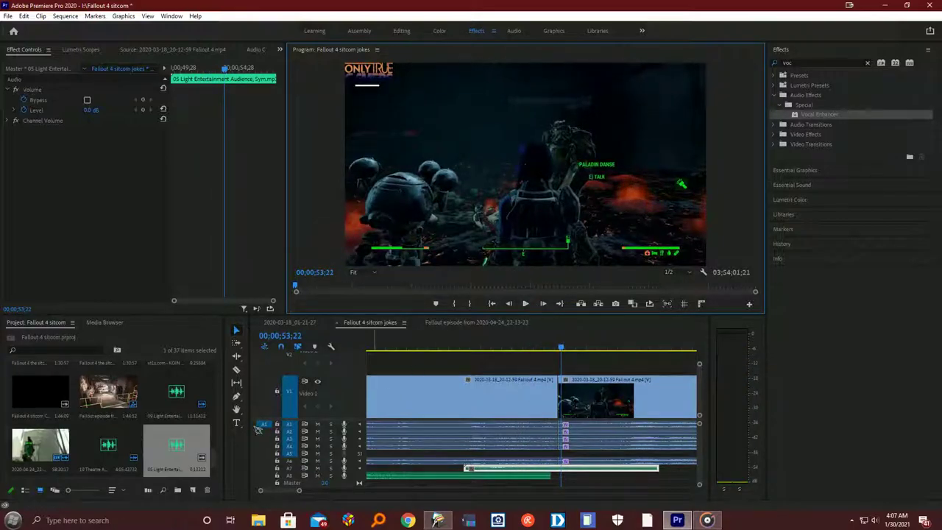
click(237, 371)
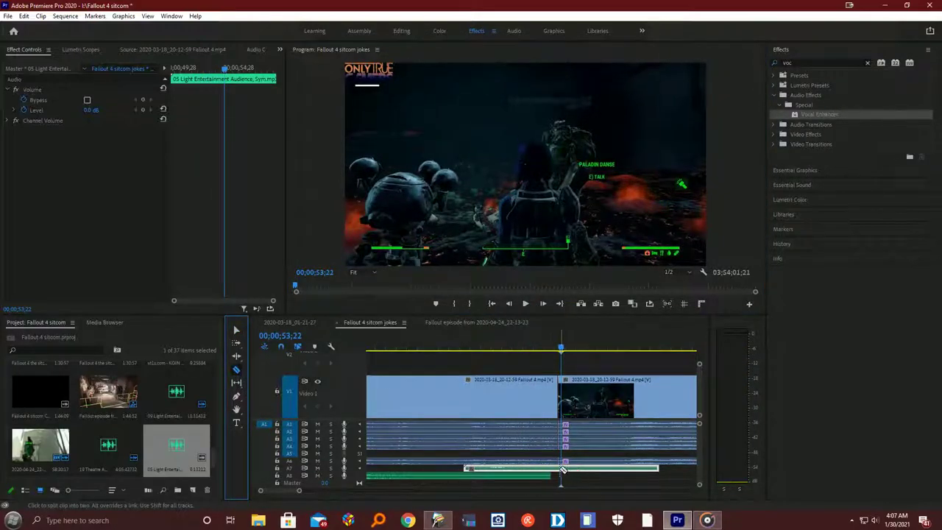
click(563, 470)
click(237, 332)
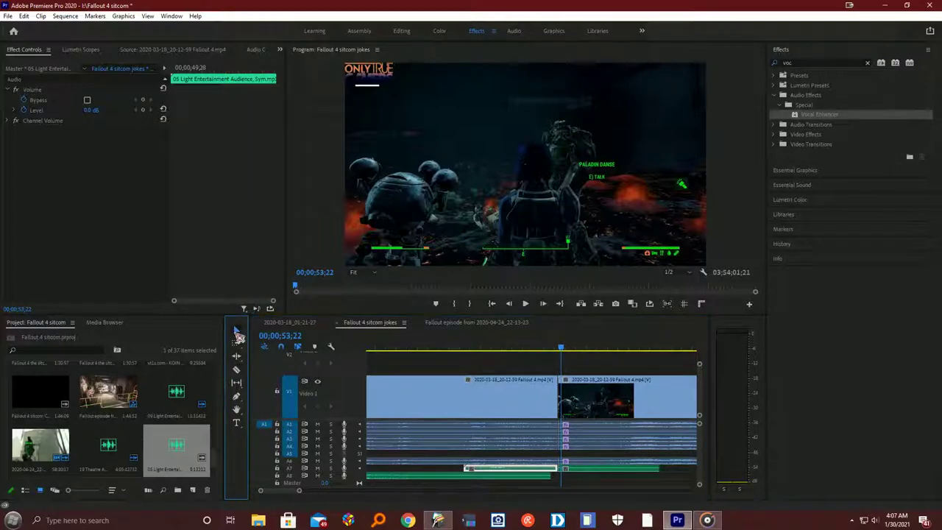
Step: Locate the frame just after the game's pause menu and split the gameplay clip with its linked audio at 00;01;25;00
drag(560, 346, 626, 356)
click(508, 303)
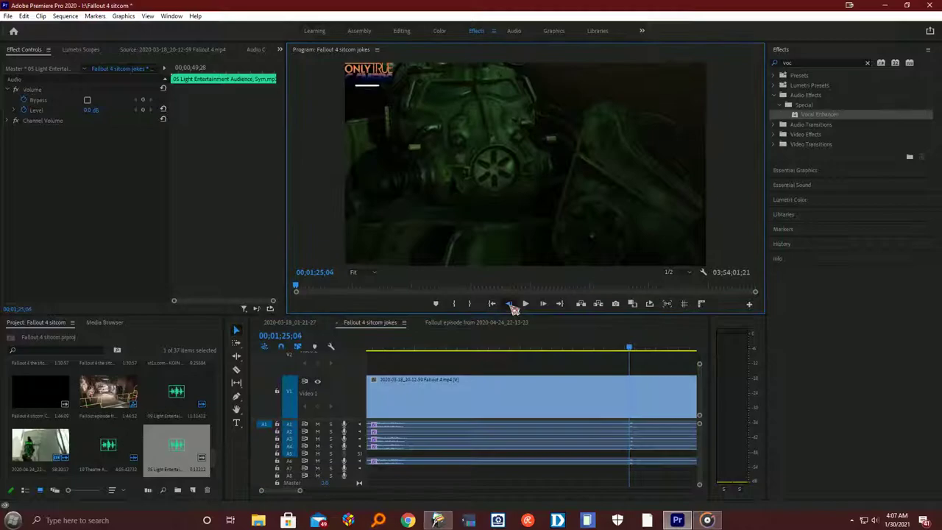
click(508, 303)
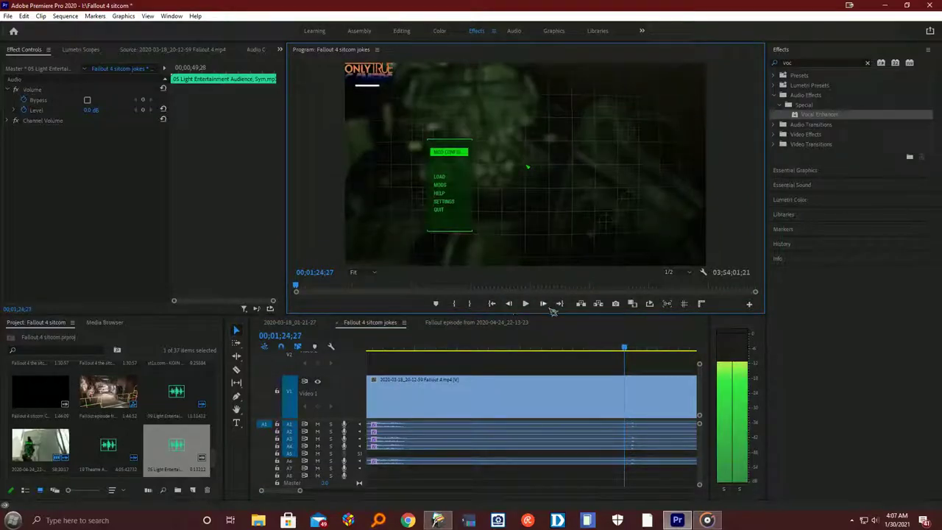
click(545, 304)
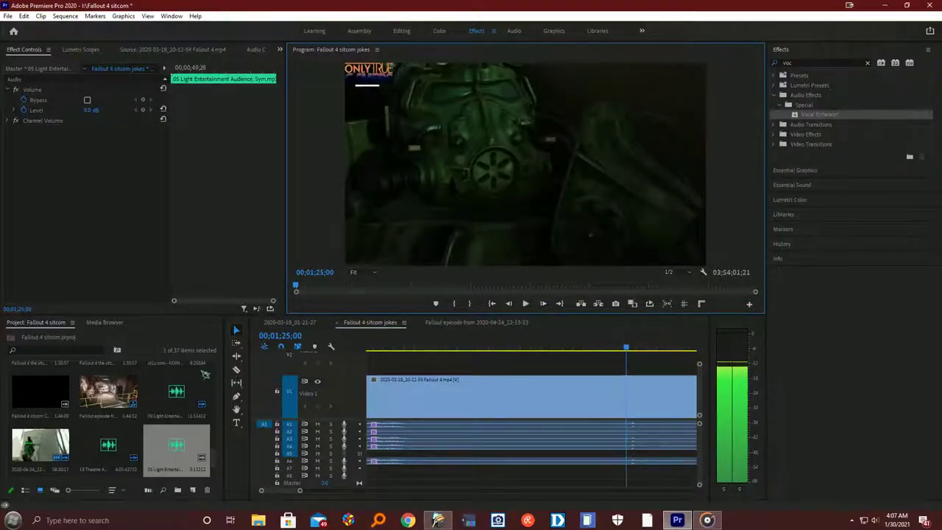
click(236, 370)
click(628, 395)
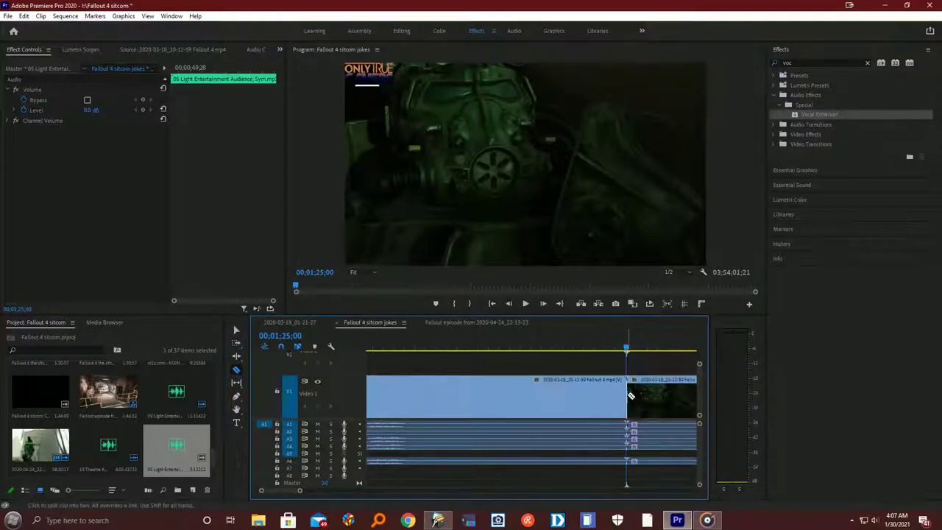
click(236, 330)
Step: Remove the gameplay segment before 00;01;25;00 and move the remaining footage back against the second scene to close the gap
click(494, 406)
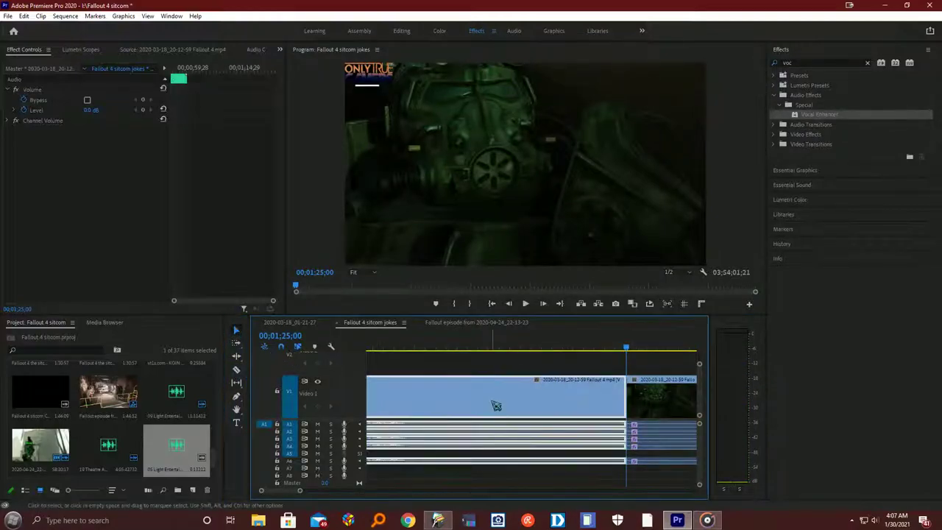
right_click(493, 408)
click(557, 19)
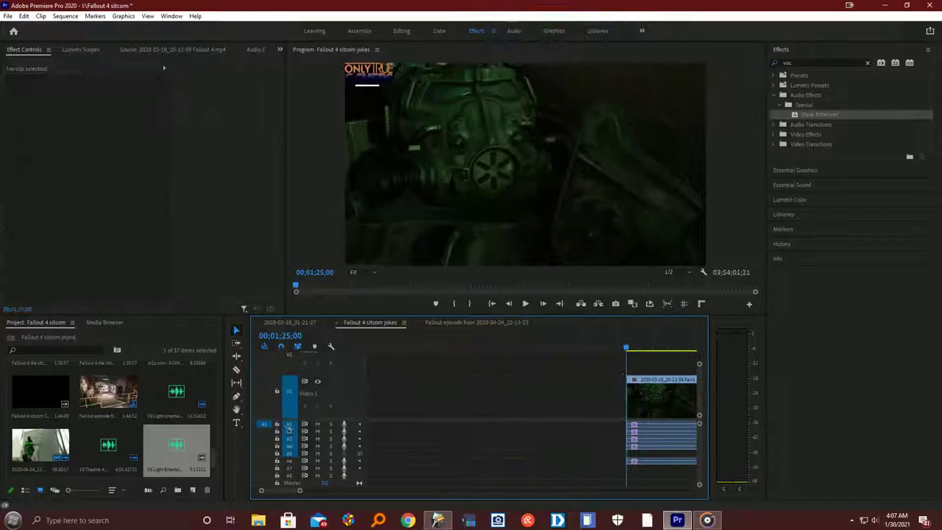
drag(300, 492, 391, 491)
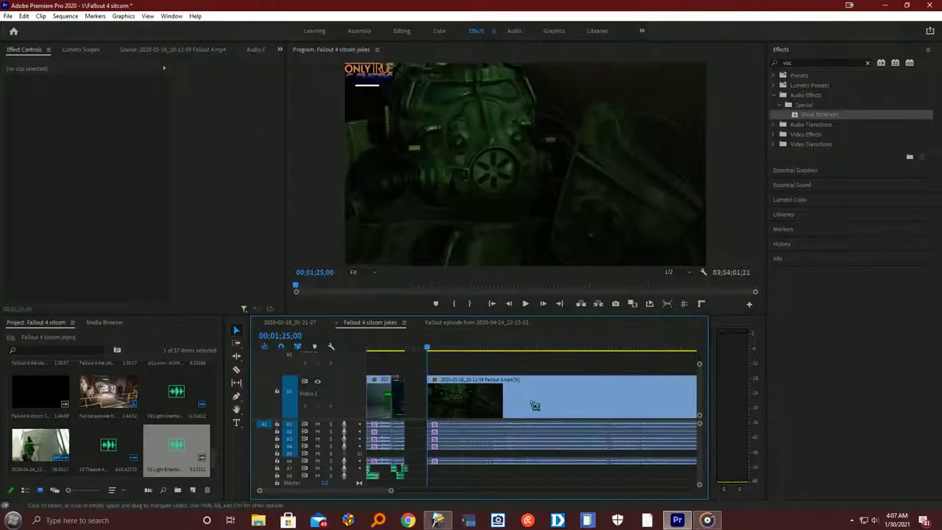
drag(548, 398, 526, 396)
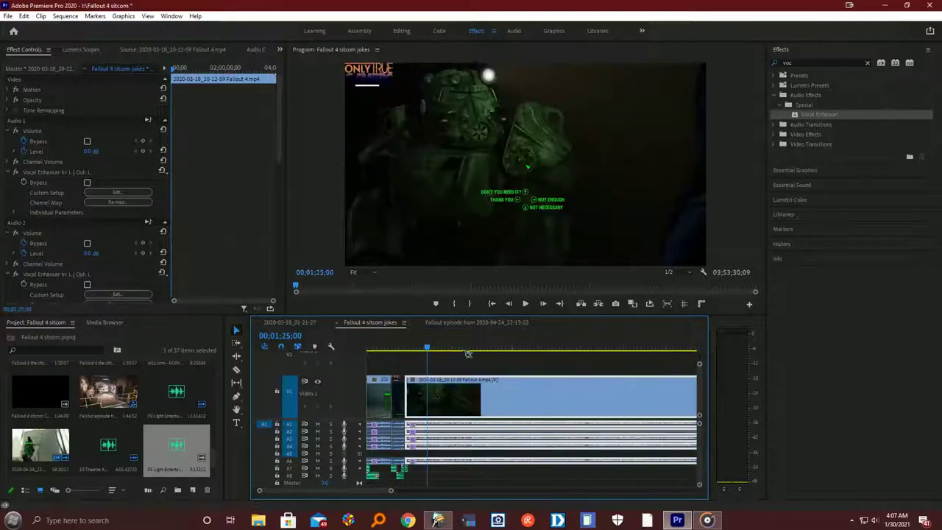
Step: Play the edited sequence from the start to about 00;00;52;24 to check the audience sounds
drag(433, 351, 368, 348)
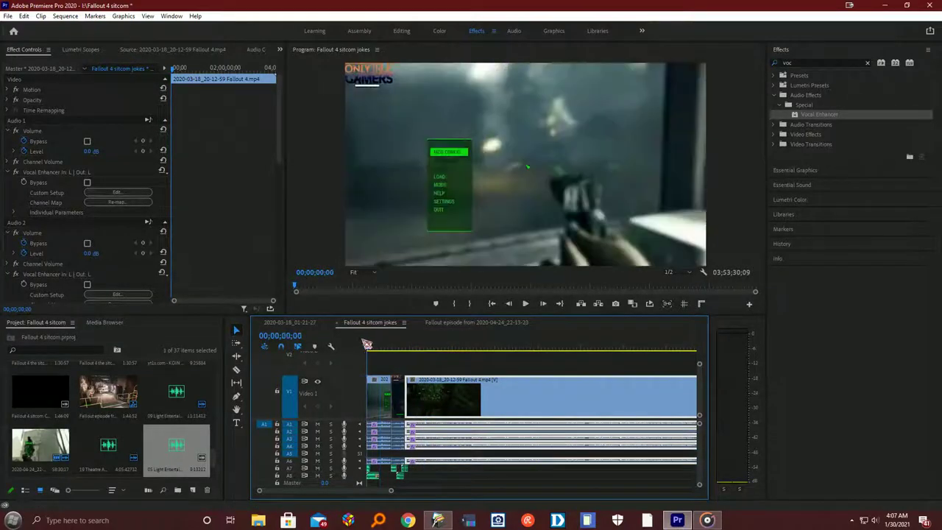
click(525, 303)
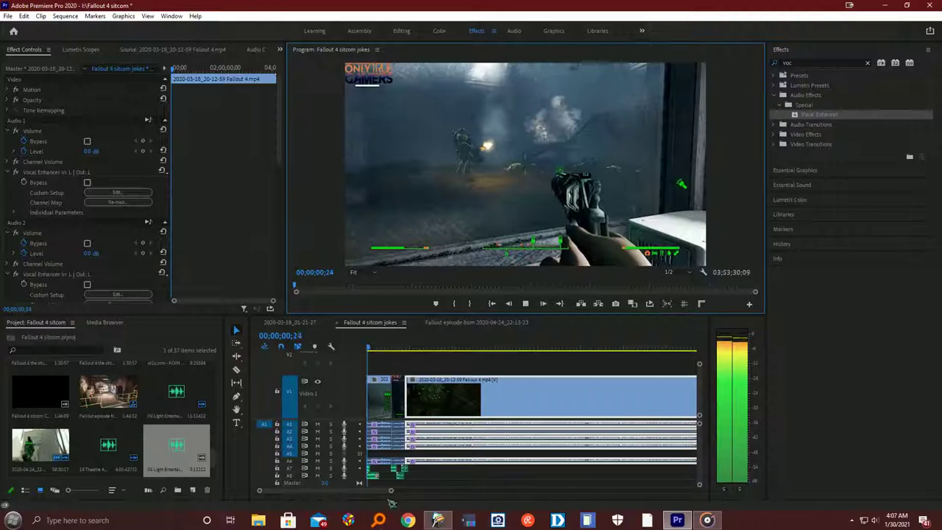
drag(390, 490, 363, 484)
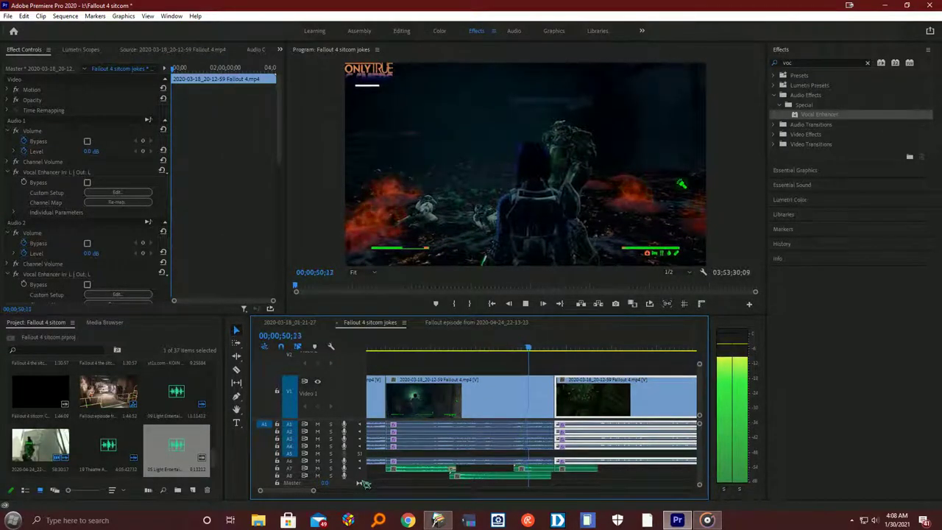
click(525, 303)
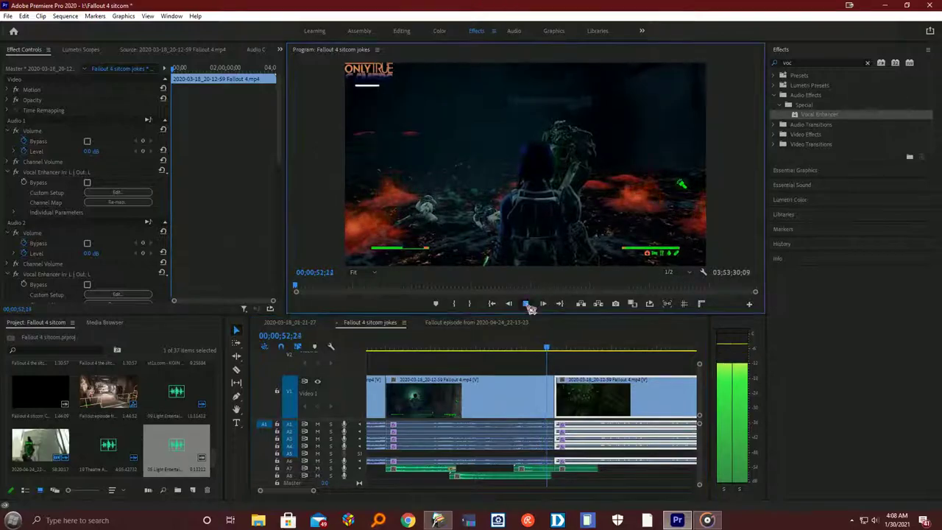
Step: Set the audio gain of the A7 audience clip before the scene cut to 5 dB and listen to the result
right_click(541, 474)
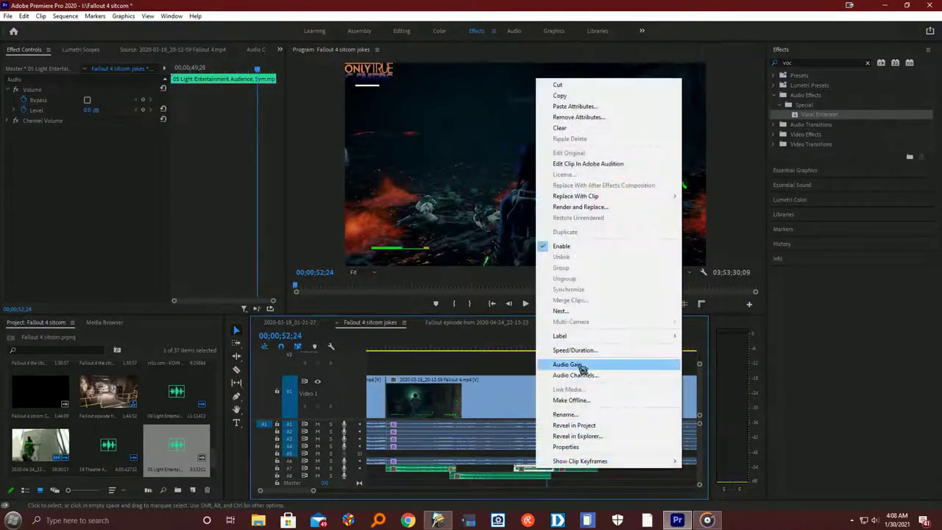
click(583, 363)
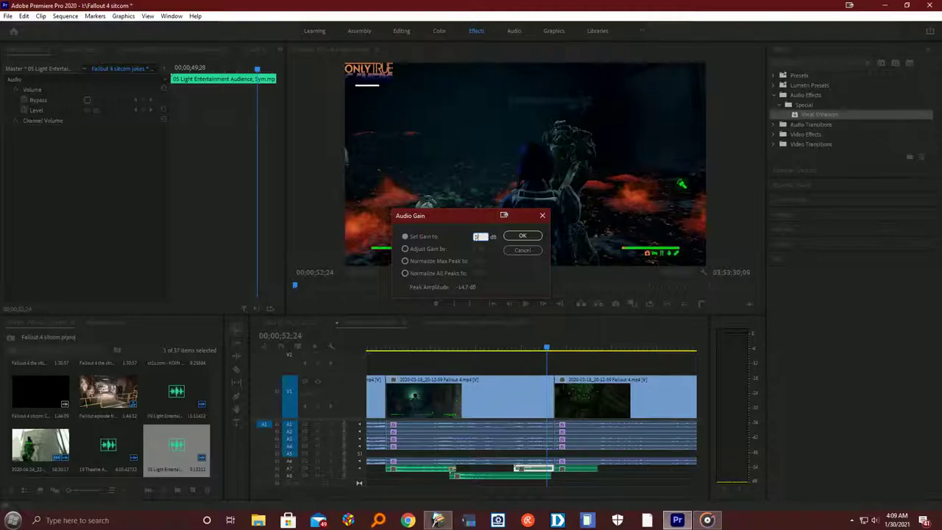
key(Return)
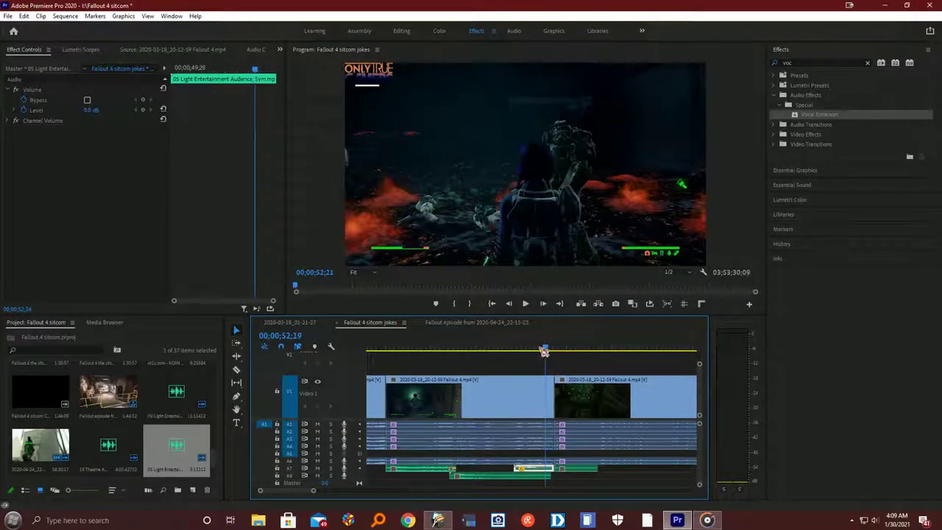
click(509, 348)
click(525, 303)
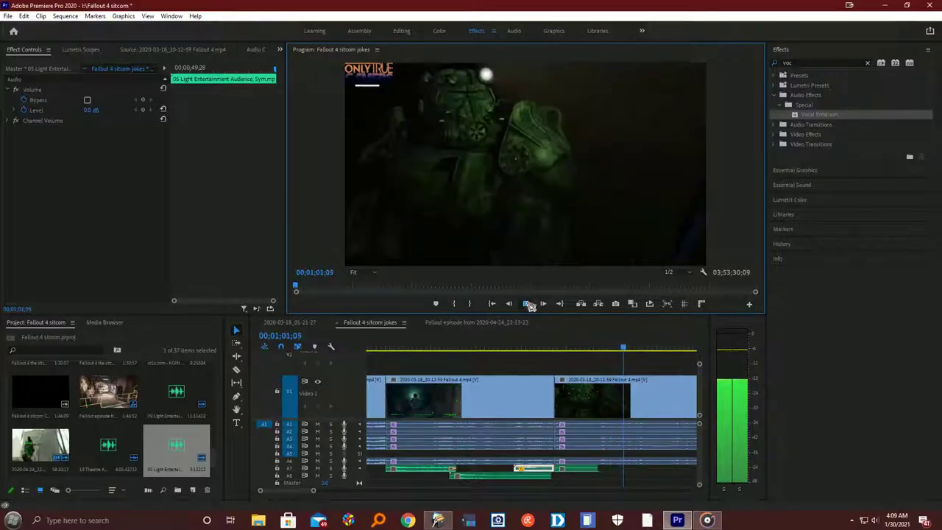
Step: Add the 07 Light Entertainment Audience sound to the project and place it on A7 at 00;01;01;05
click(527, 304)
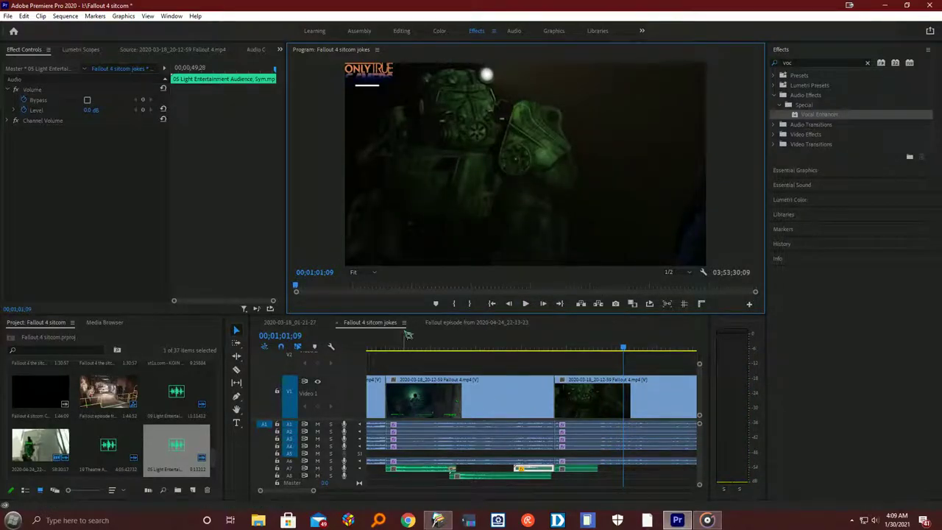
scroll(314, 494, up, 3)
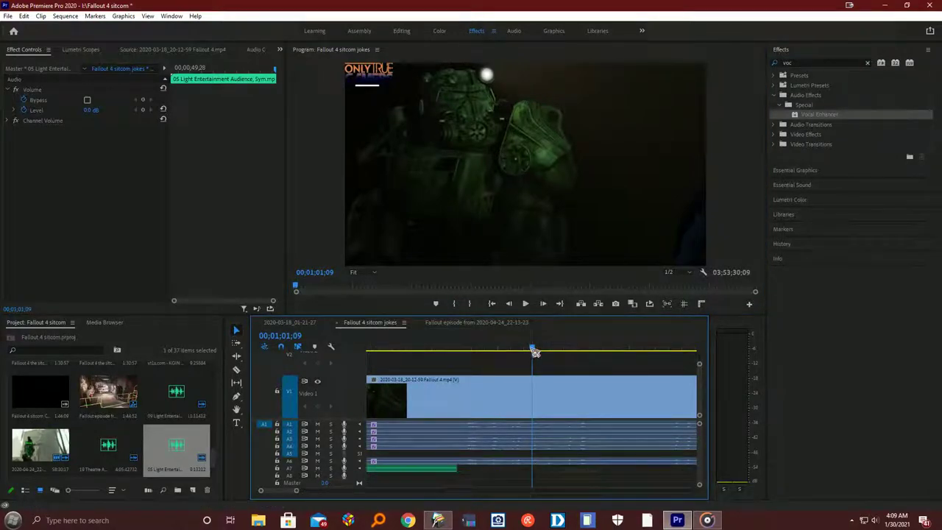
drag(535, 352, 515, 351)
click(525, 303)
click(525, 303)
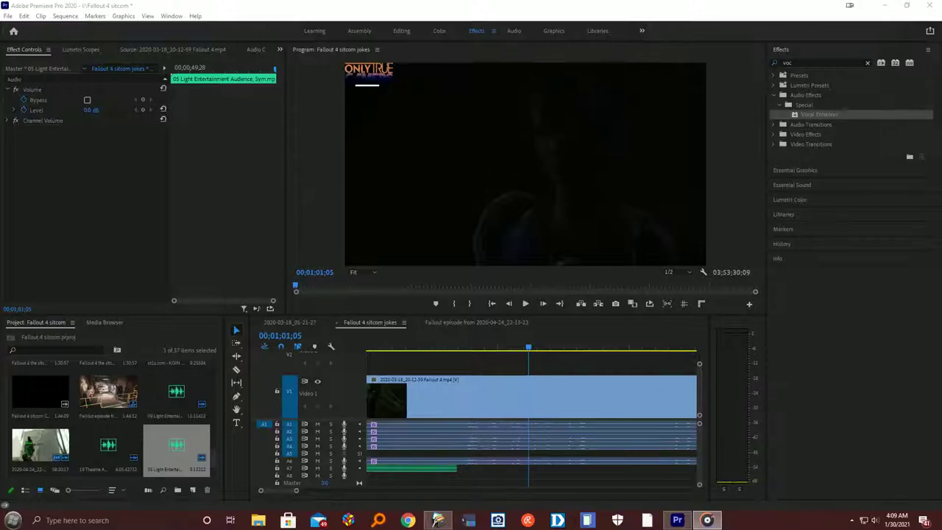
drag(707, 515, 176, 442)
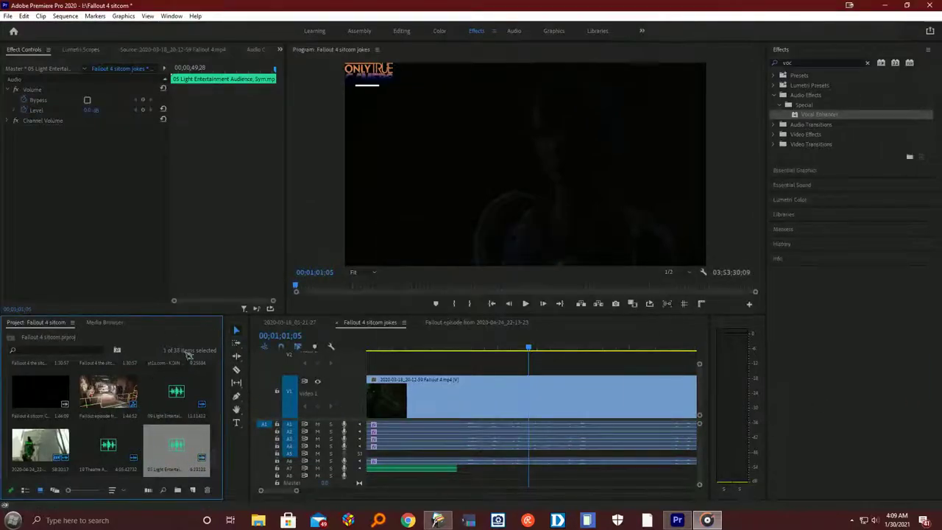
drag(179, 453, 536, 471)
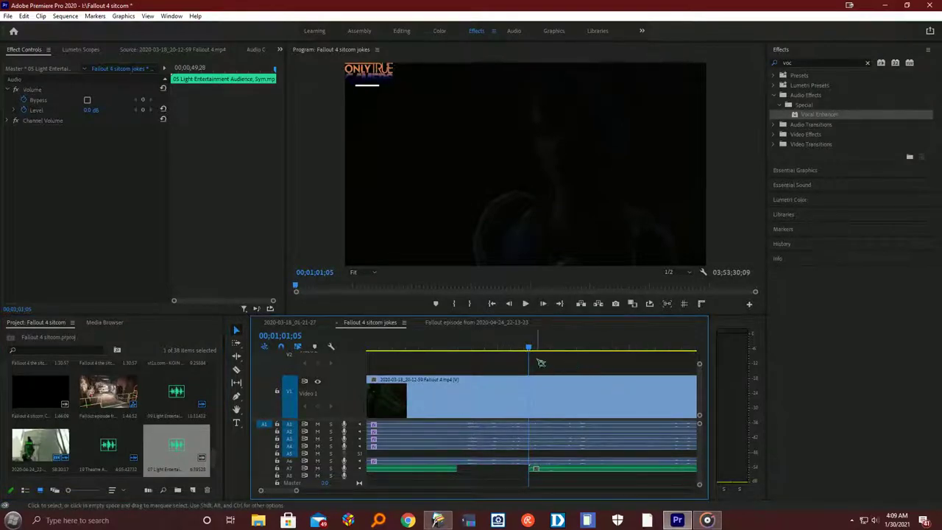
Step: Play from about 00;00;59;20 to 00;01;02;24 to hear the new audience sound with the gameplay
drag(530, 346, 491, 348)
click(526, 304)
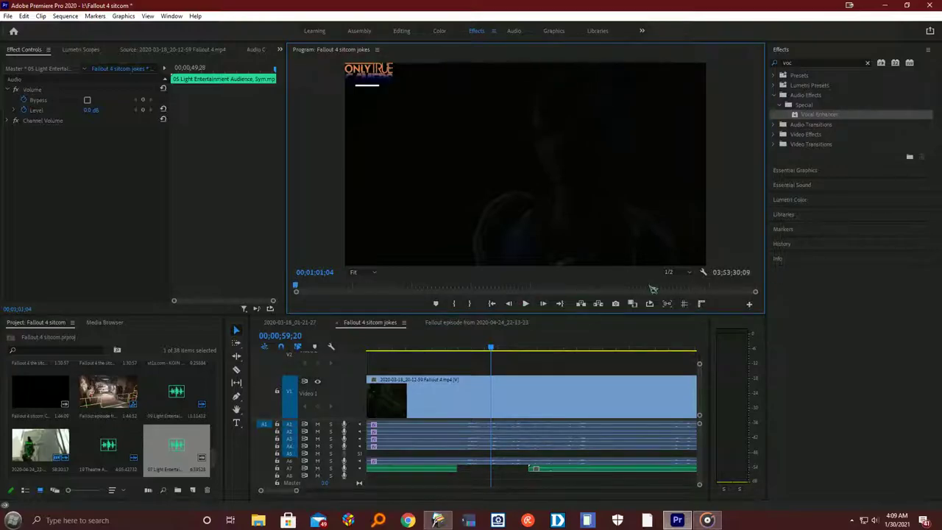
drag(296, 491, 318, 495)
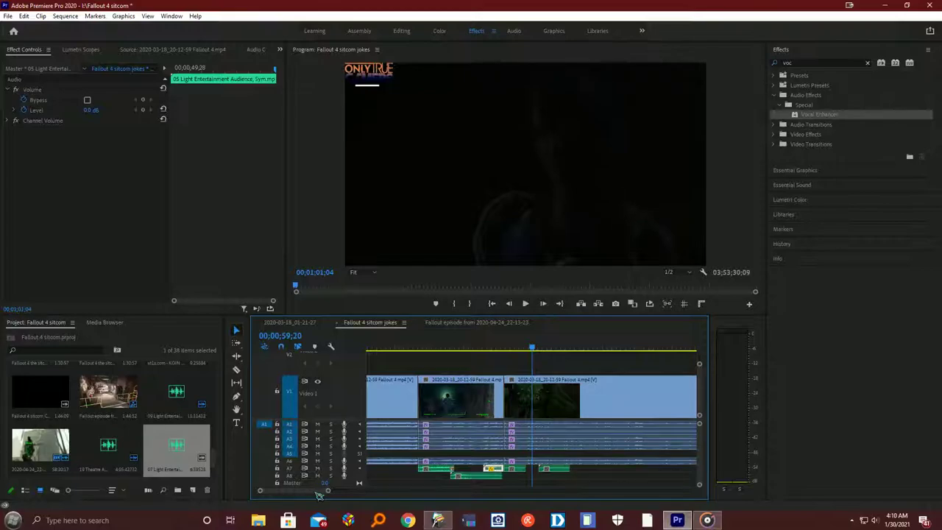
key(space)
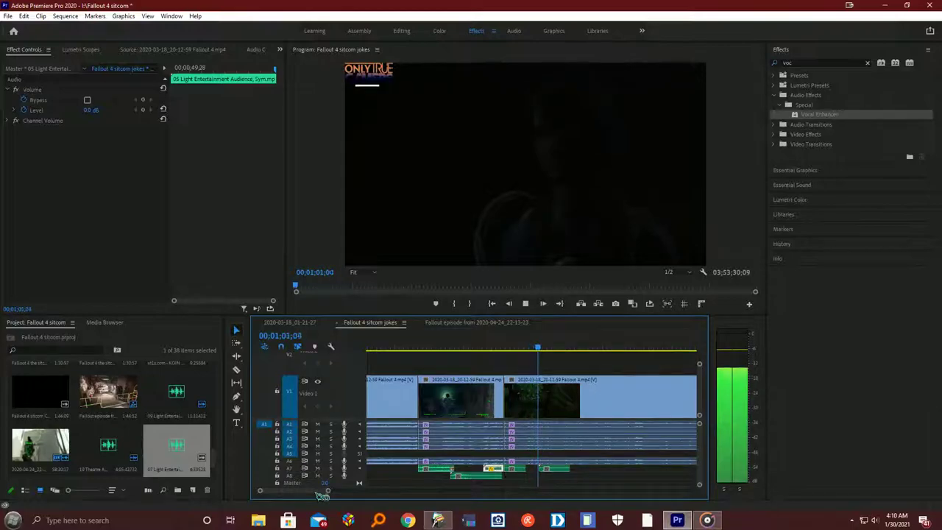
click(525, 303)
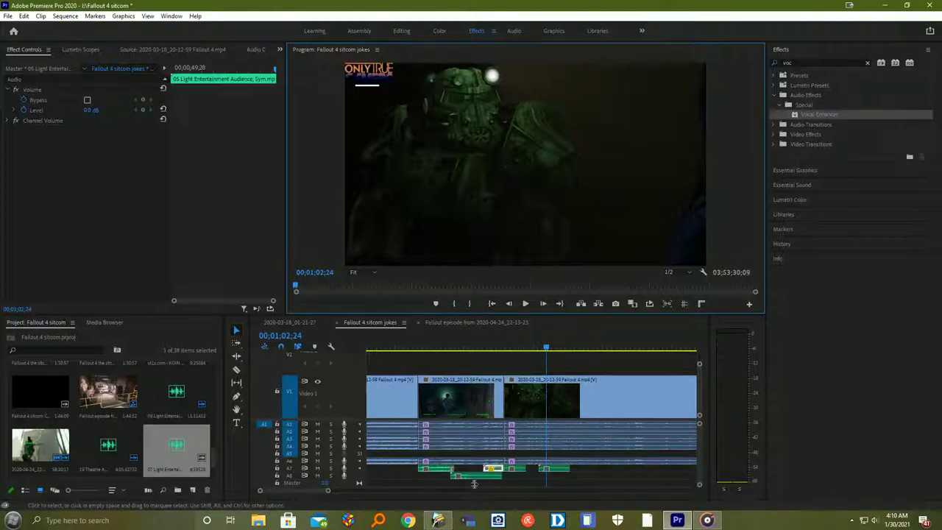
Step: Adjust the audio gain of the 07 Light Entertainment Audience clip on A7 and replay its beginning
drag(327, 491, 300, 491)
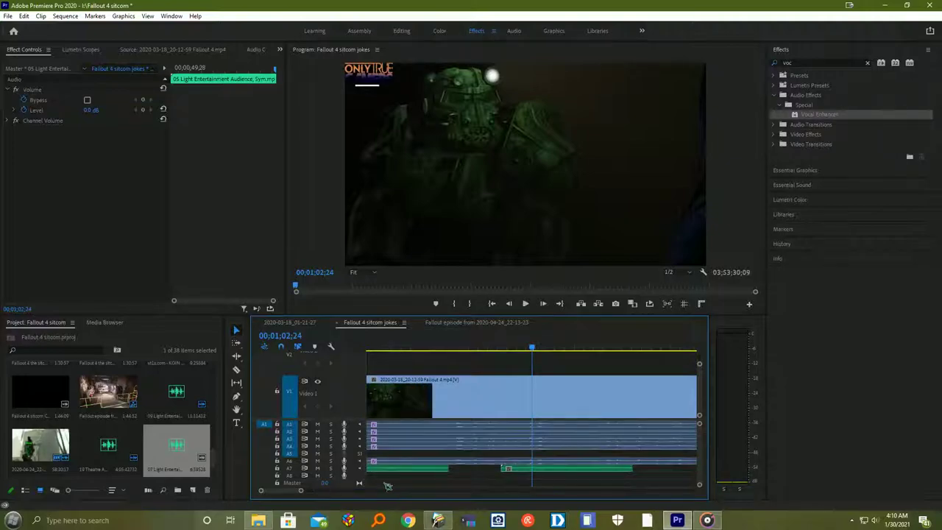
right_click(549, 472)
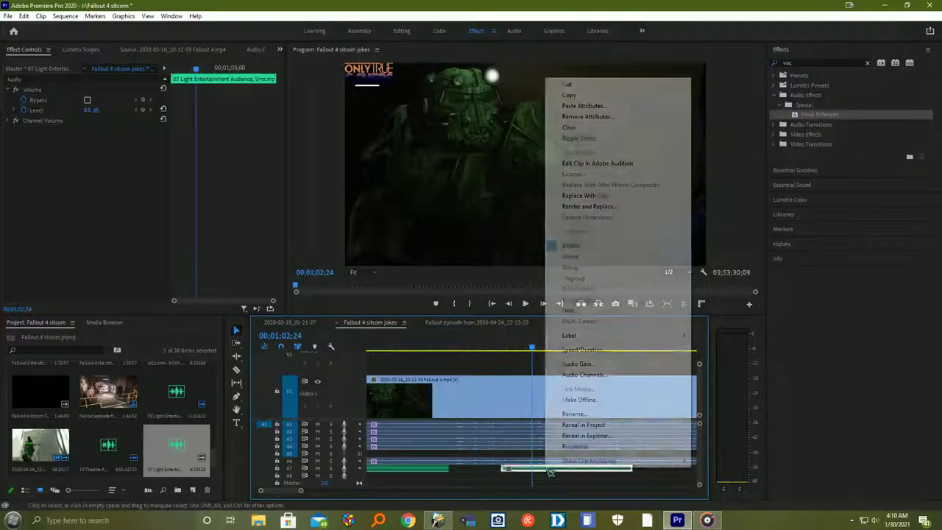
click(589, 365)
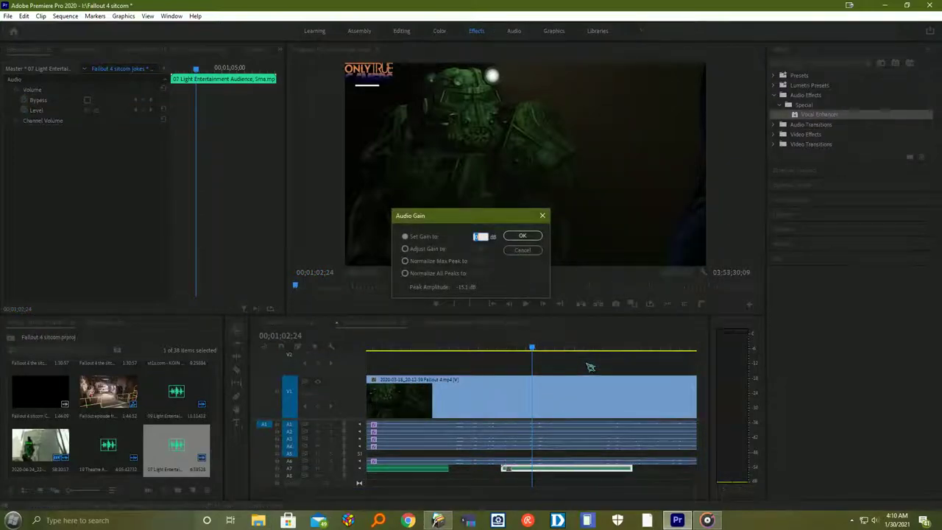
key(Return)
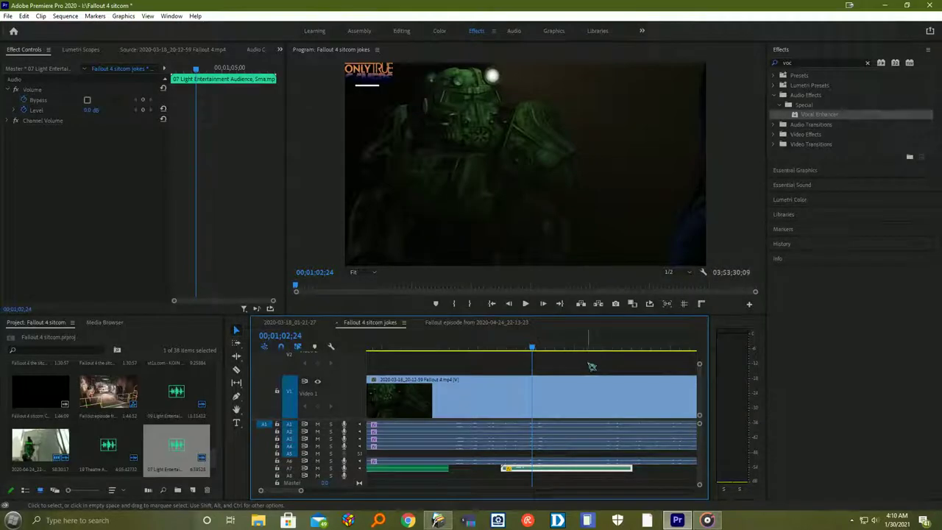
click(526, 304)
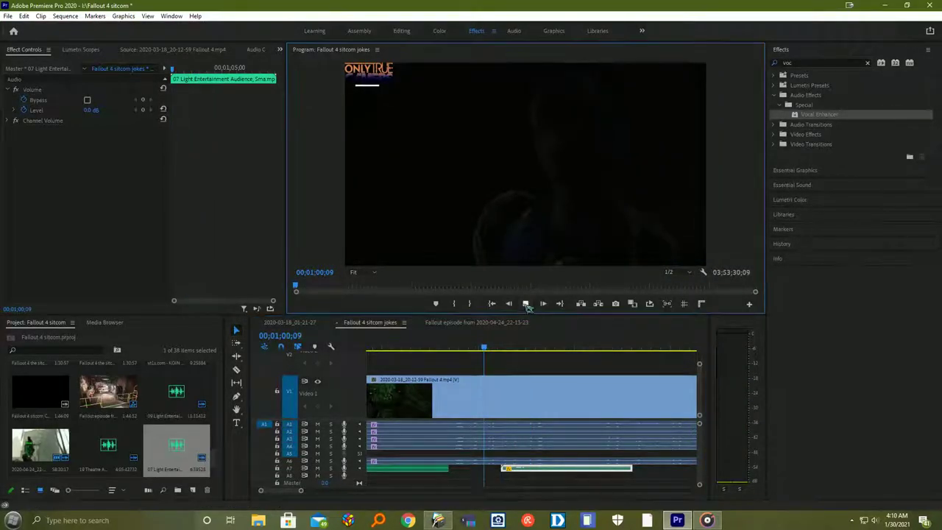
click(525, 304)
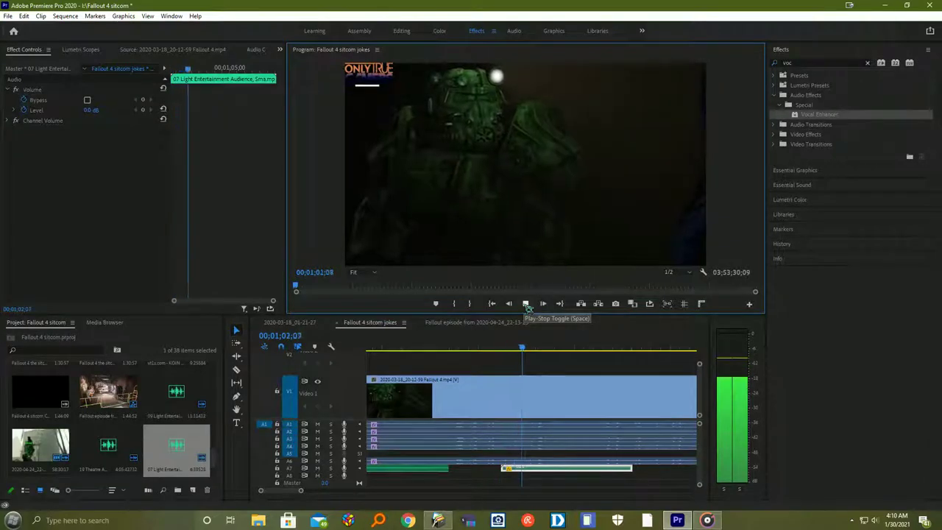
click(526, 304)
click(526, 304)
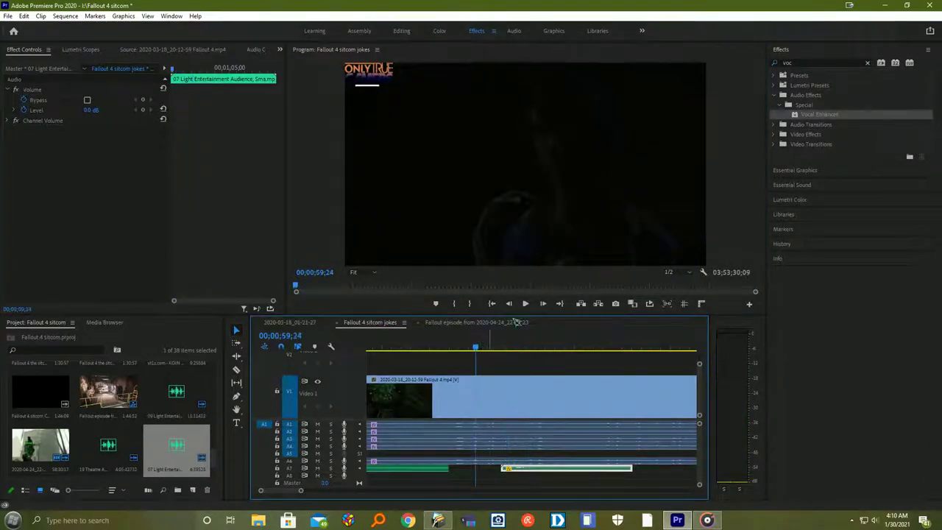
click(526, 304)
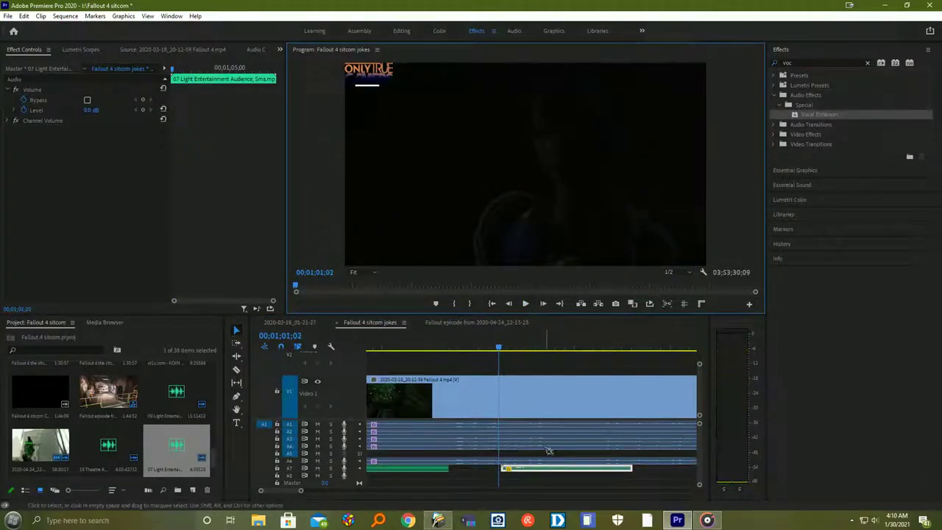
Step: Shift the 07 Light Entertainment Audience clip slightly earlier on A7, starting before 00;01;01;02, and listen from 00;01;00;21
drag(546, 473, 534, 471)
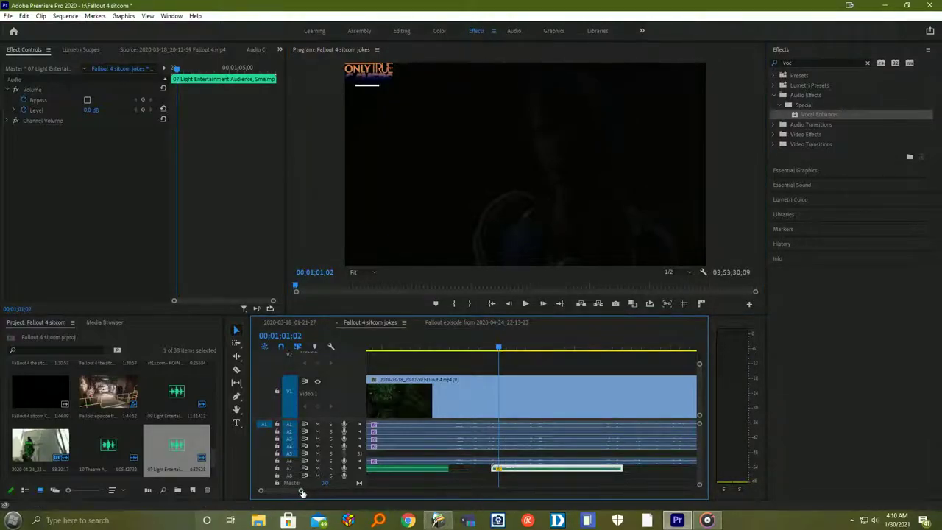
key(=)
key(=)
key(=)
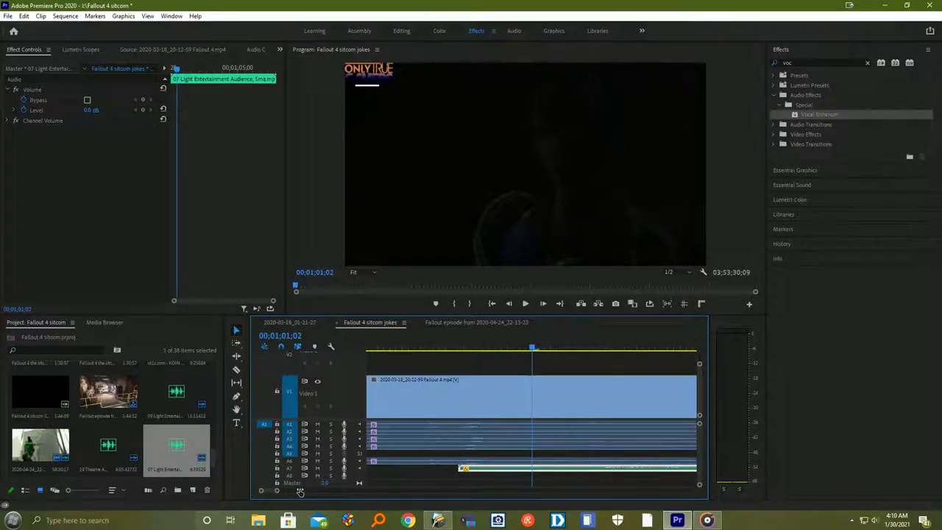
drag(595, 472, 547, 479)
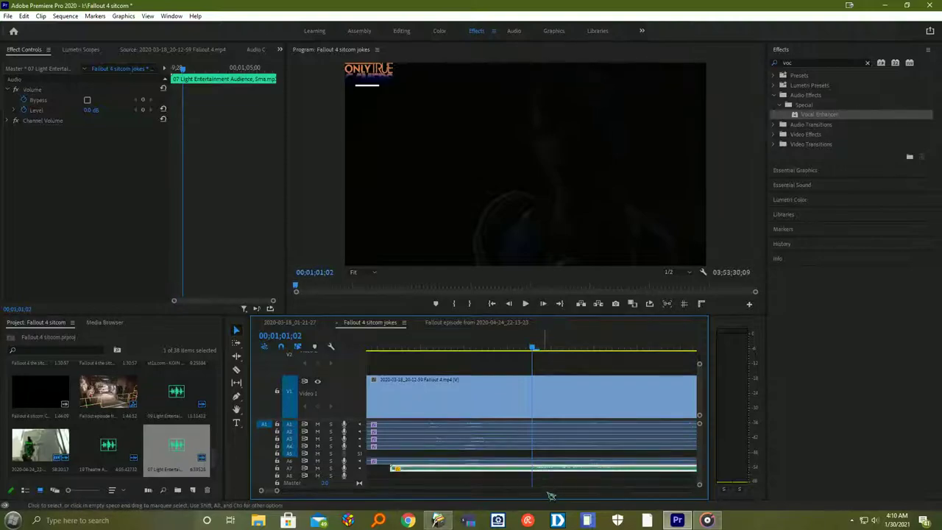
drag(535, 351, 464, 349)
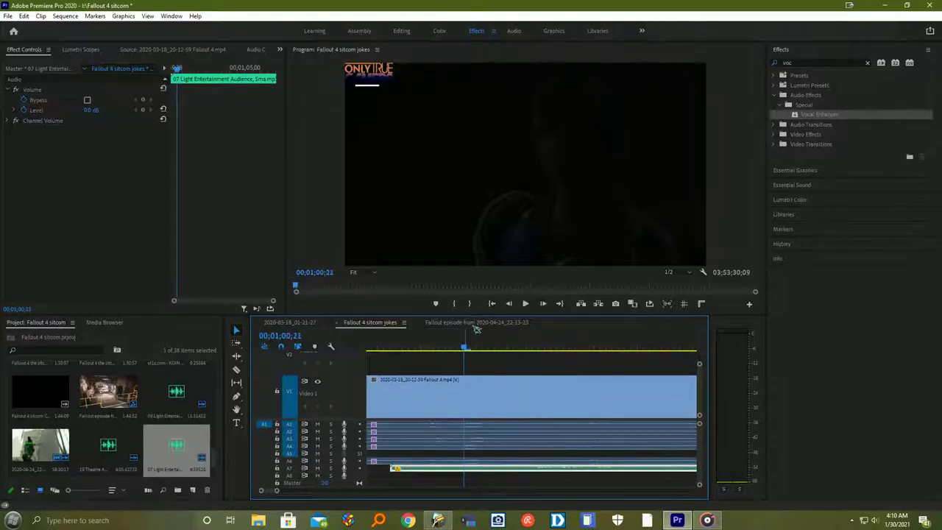
click(526, 304)
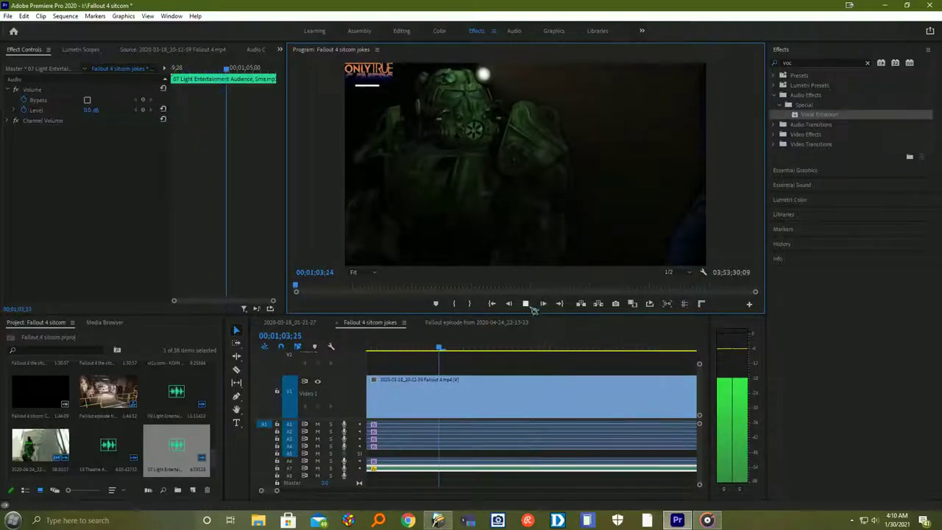
click(508, 352)
Step: Set the audio gain of the 07 Light Entertainment Audience clip to 10 dB and replay its beginning
drag(276, 492, 306, 491)
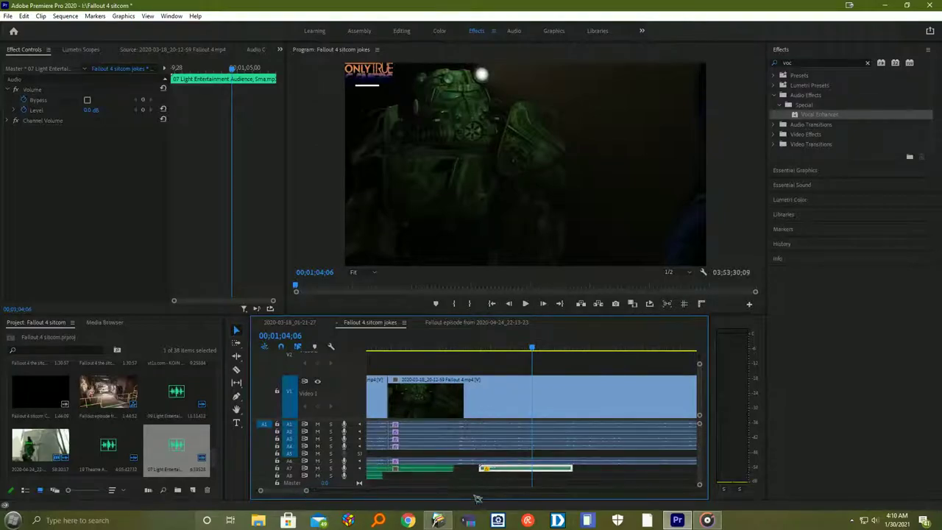
right_click(518, 470)
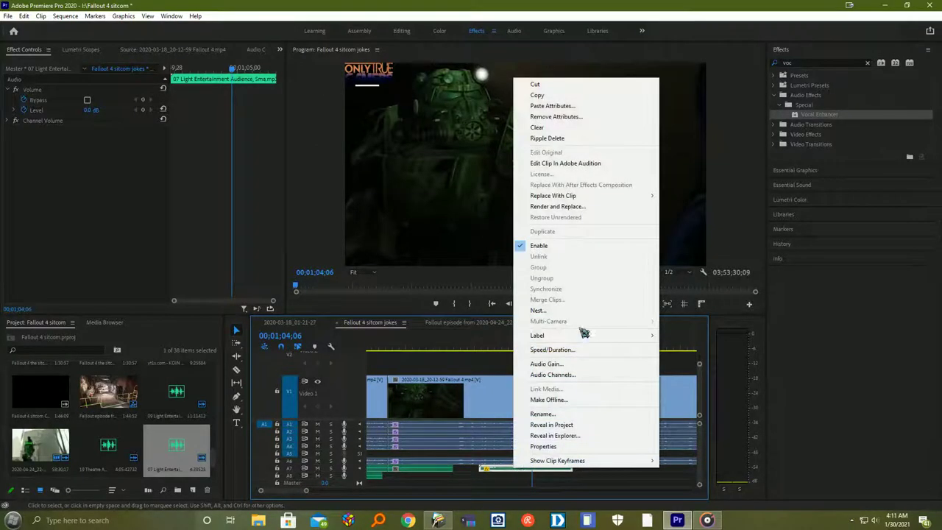
click(591, 365)
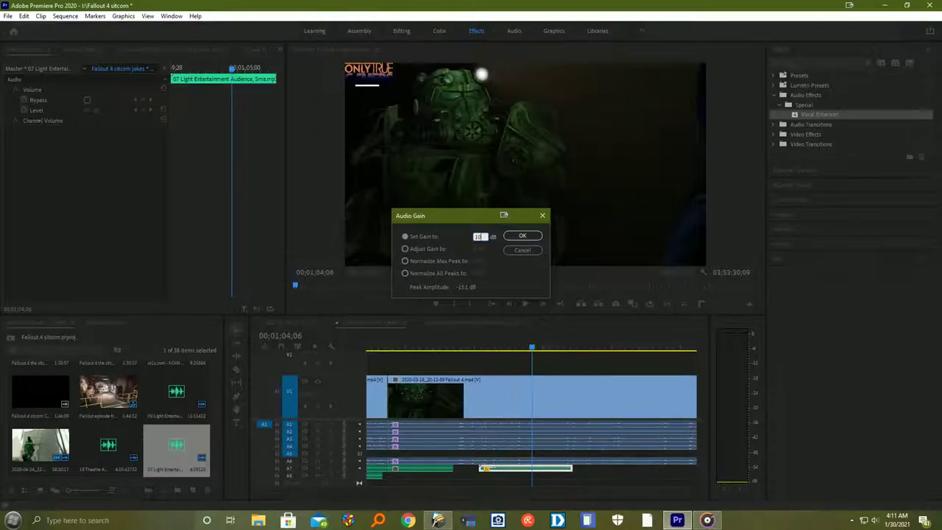
key(Return)
drag(532, 352, 472, 351)
click(527, 304)
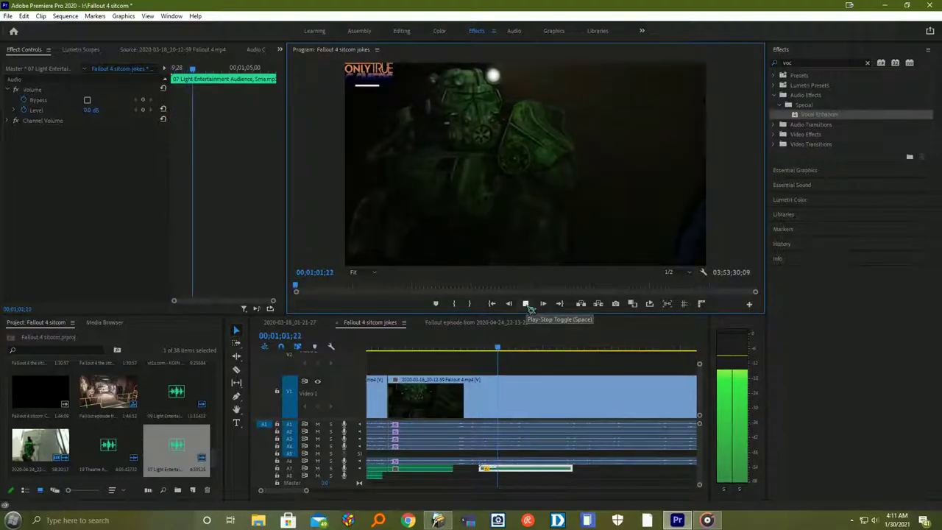
click(527, 304)
click(439, 468)
right_click(439, 469)
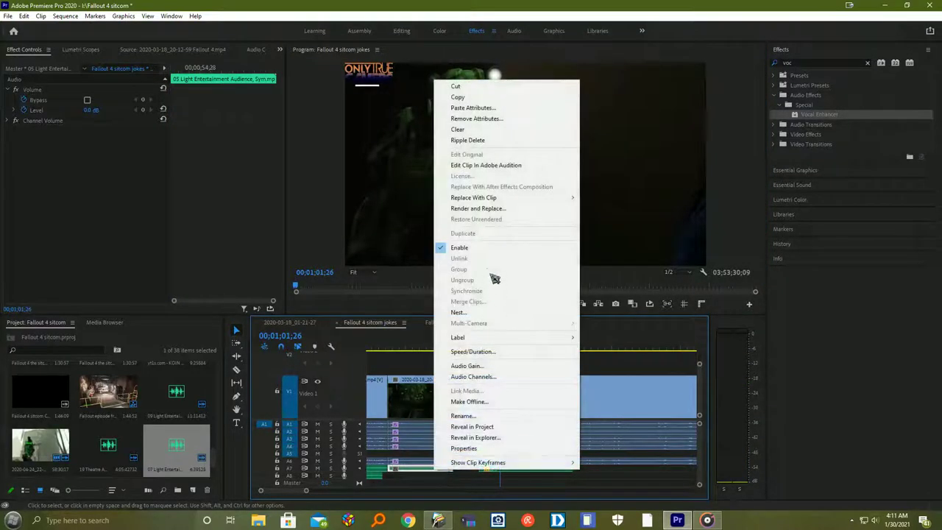
click(475, 366)
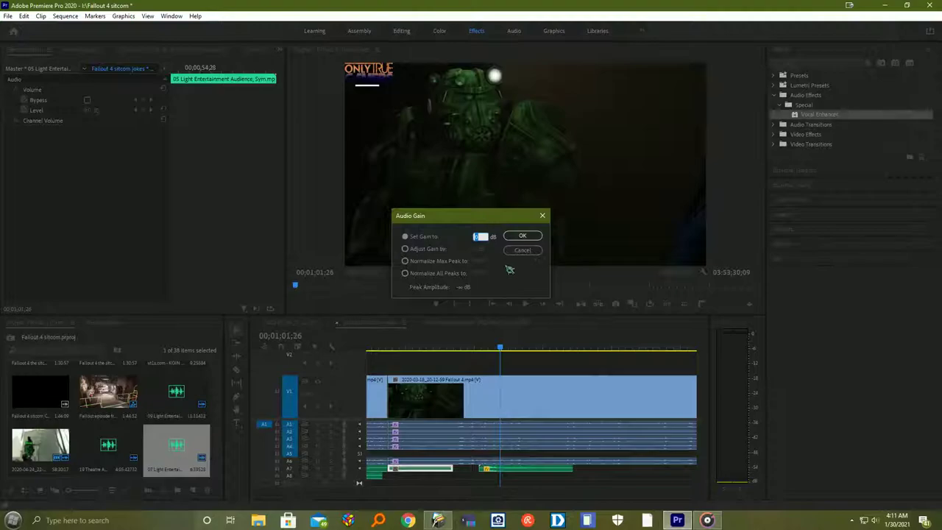
click(522, 250)
Step: Adjust the audio gain of the 05 Light Entertainment Audience clip on A7 before the scene cut and replay that section
drag(504, 346, 491, 410)
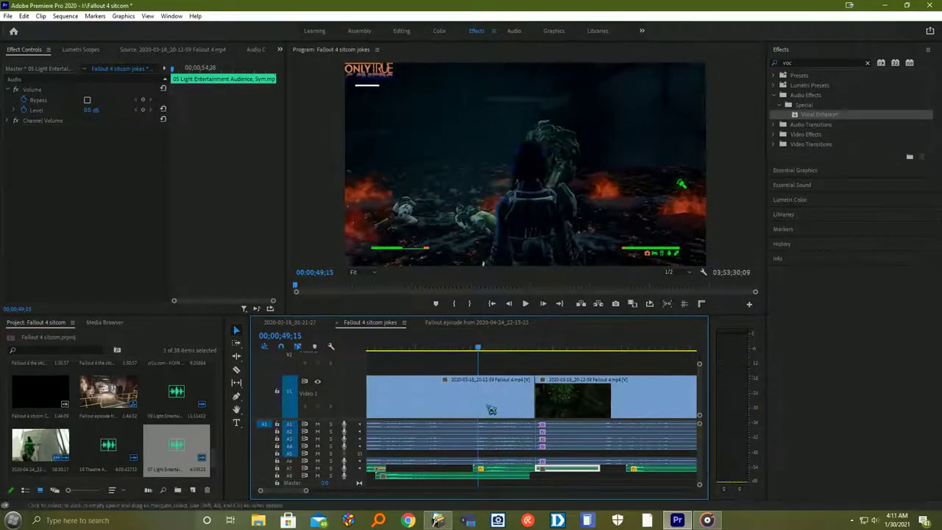
right_click(507, 474)
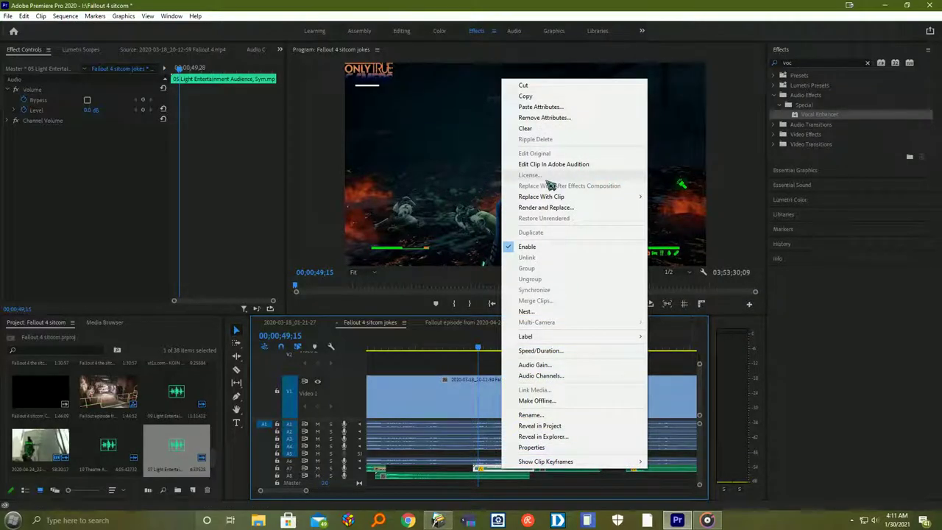
click(554, 364)
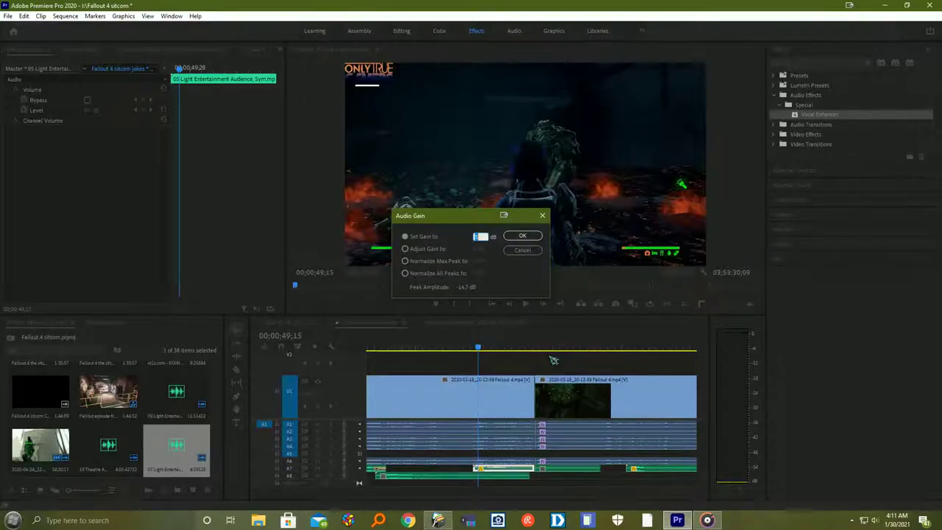
key(Return)
click(525, 303)
drag(493, 347, 404, 348)
click(525, 304)
click(529, 309)
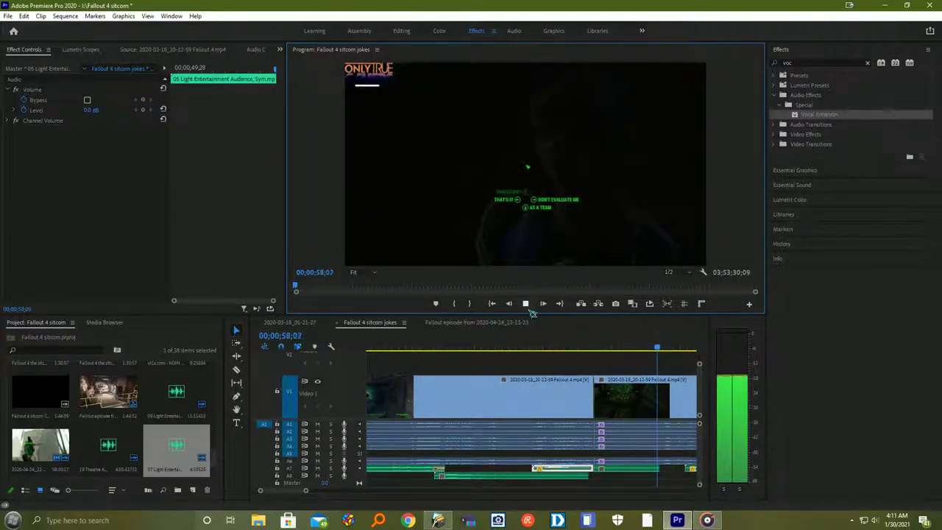
Step: Reduce the magnification of the program preview to 25% and finally to 10%
click(373, 273)
click(362, 304)
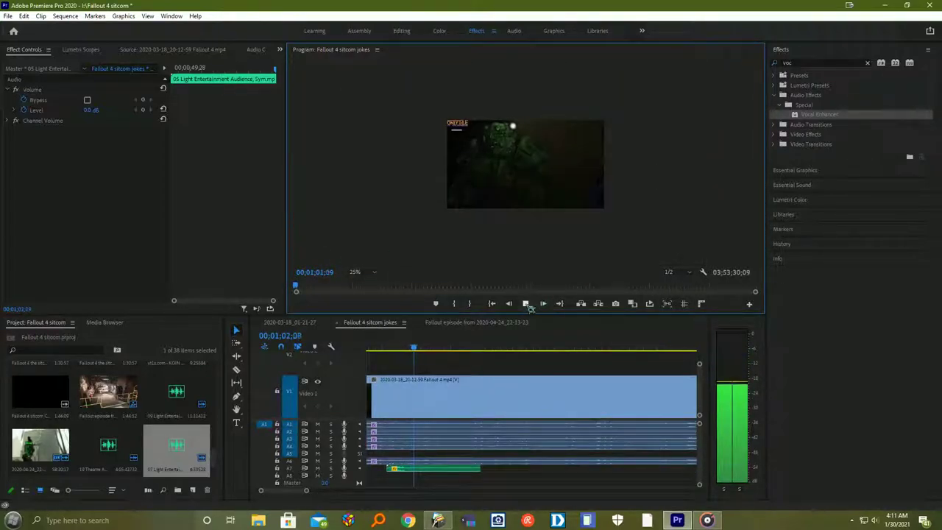
click(368, 272)
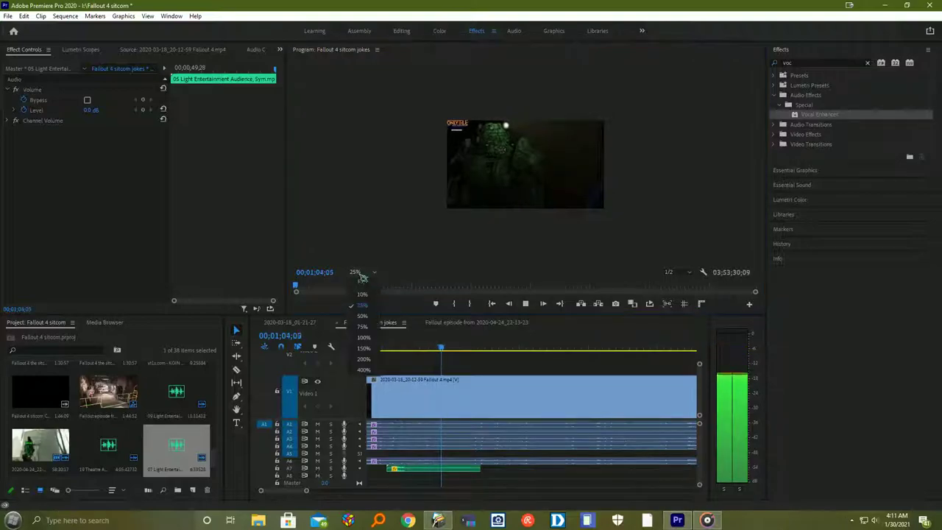
click(374, 293)
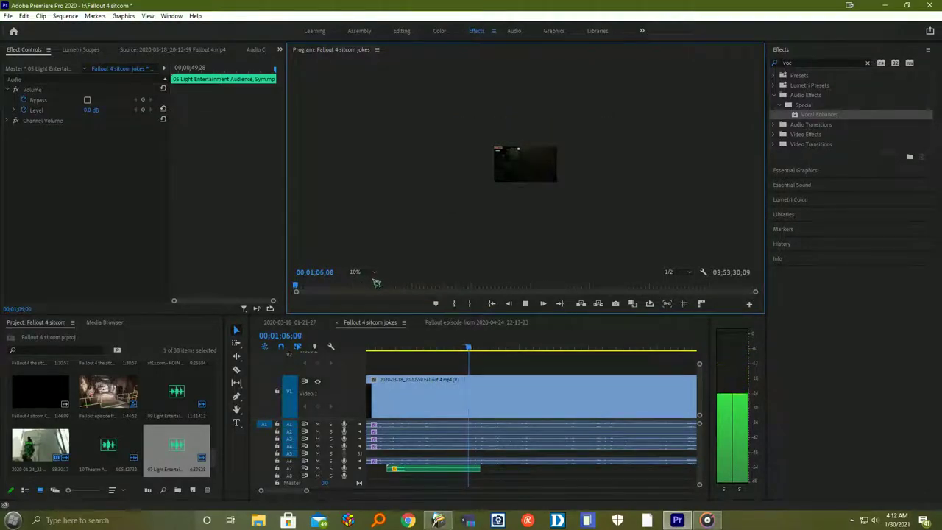
Step: Set the program preview magnification to 50% and replay the end of the audience clip on A7 from about 00;01;05;03
click(373, 273)
click(366, 314)
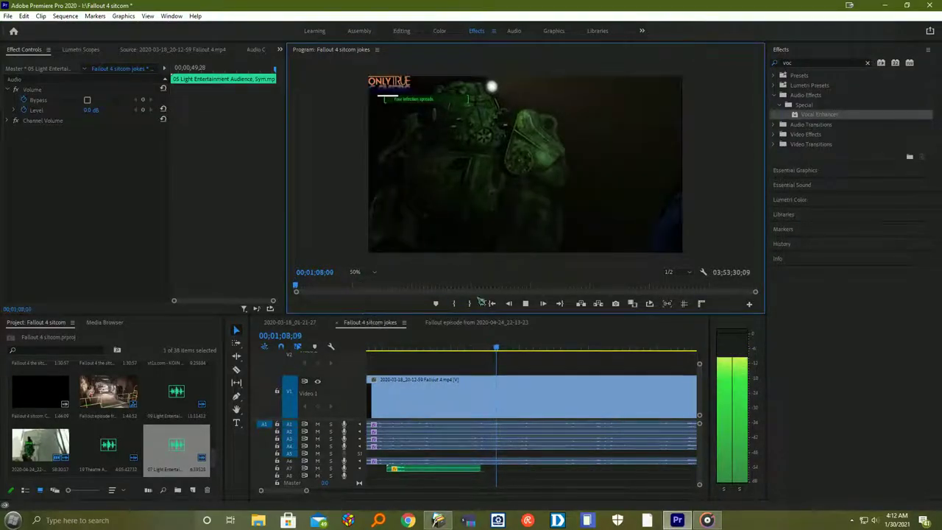
click(485, 350)
click(456, 351)
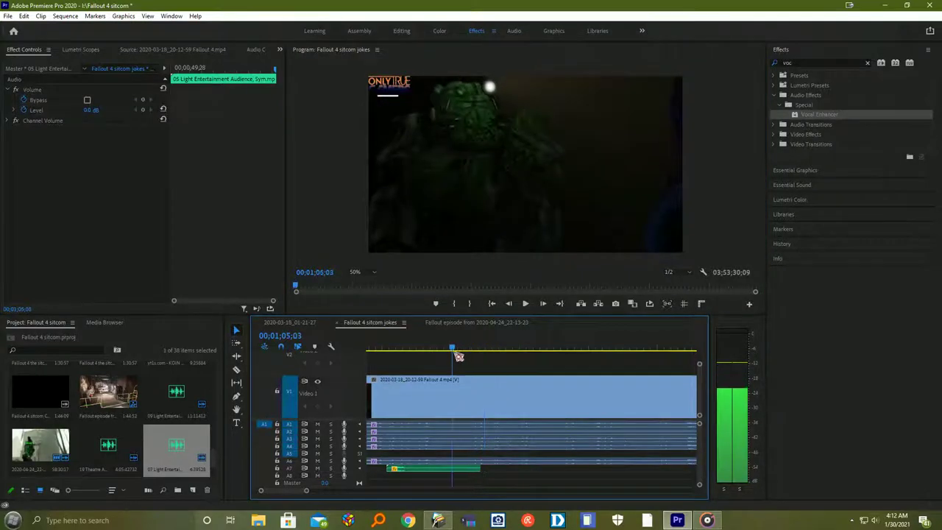
click(527, 304)
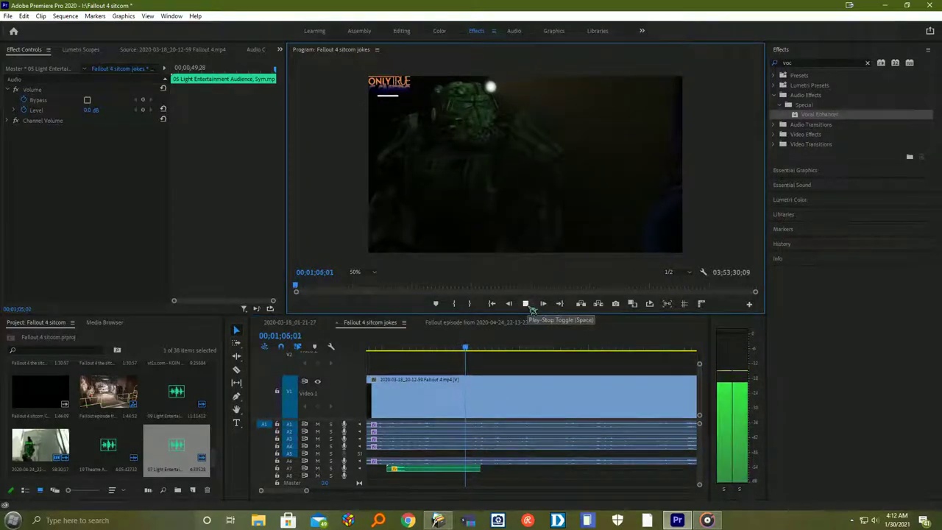
click(525, 304)
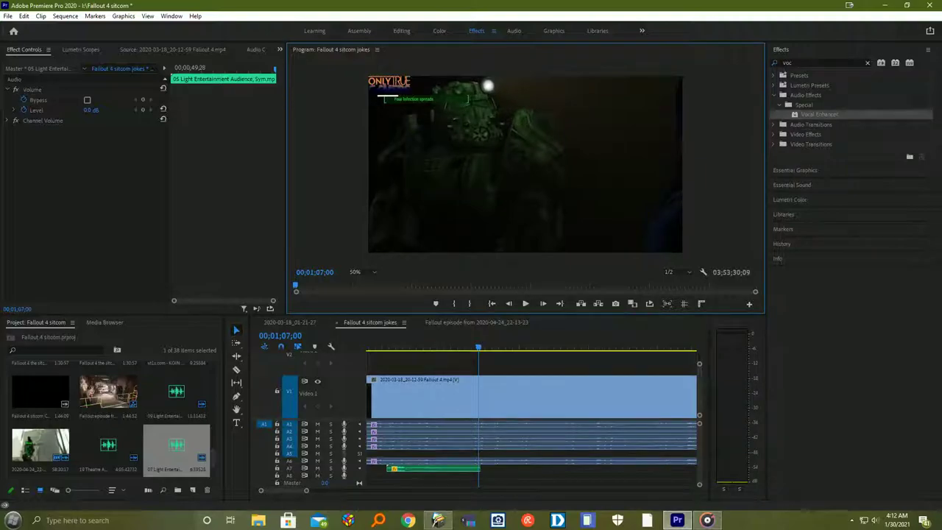
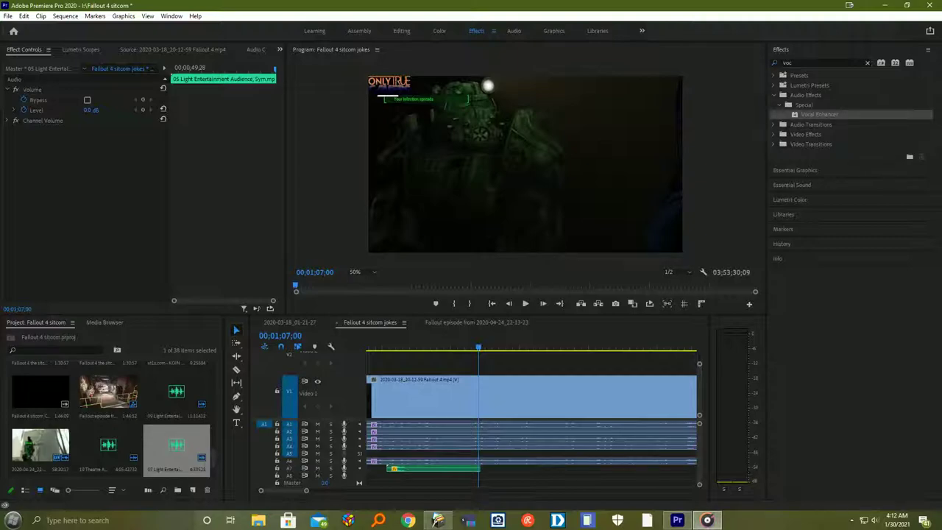
Step: Open the 2020-03-18_01-21-27 sequence and save the project
click(295, 323)
click(386, 349)
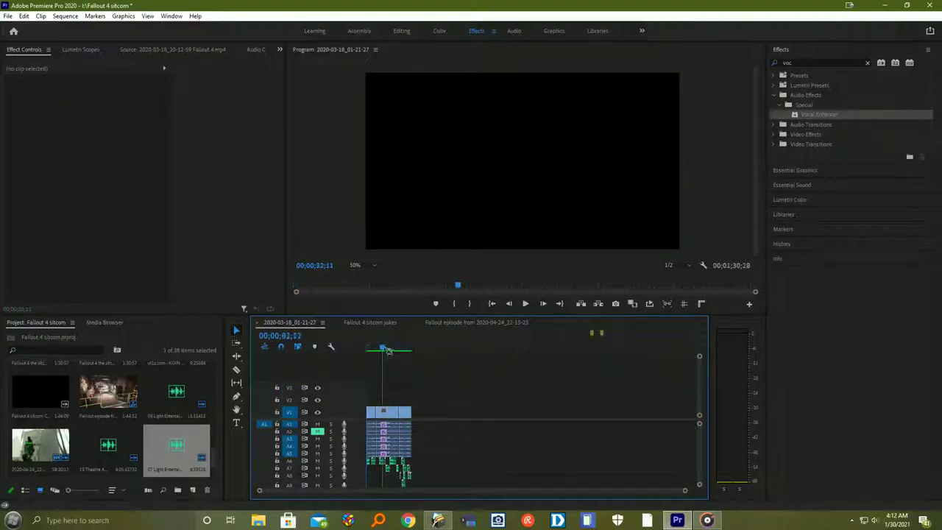
drag(386, 351, 388, 349)
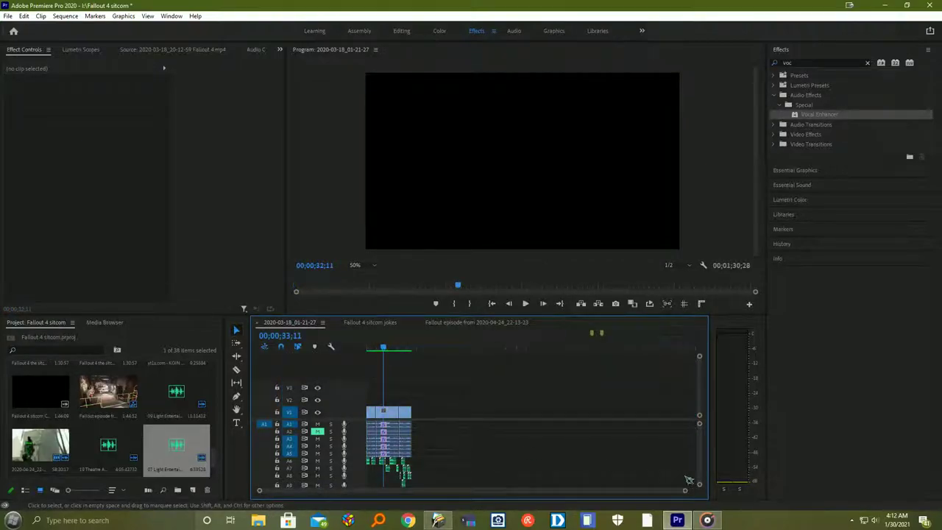
click(9, 16)
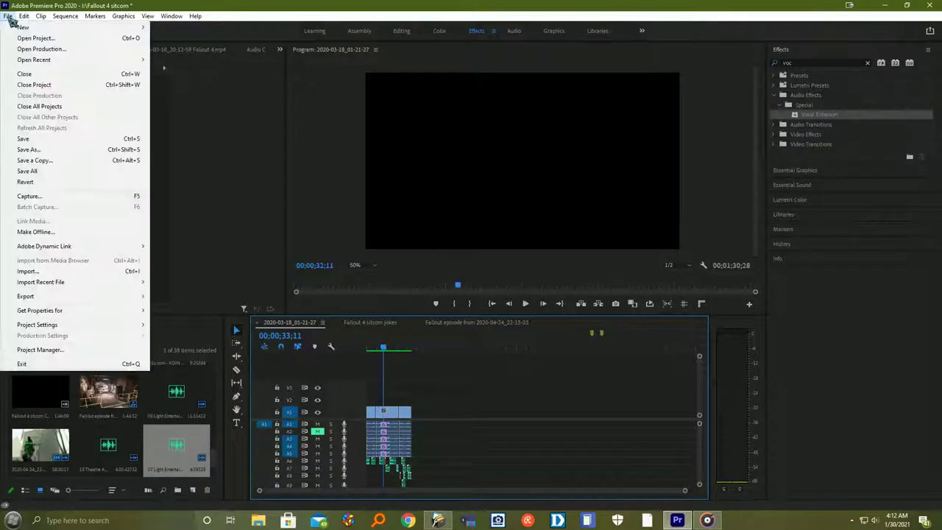
click(22, 131)
Step: Play the 2020-03-18_01-21-27 sequence from 00;00;21;15 and select the A6 audience clip at 00;00;26;22 to identify it
drag(684, 491, 507, 490)
scroll(594, 488, up, 5)
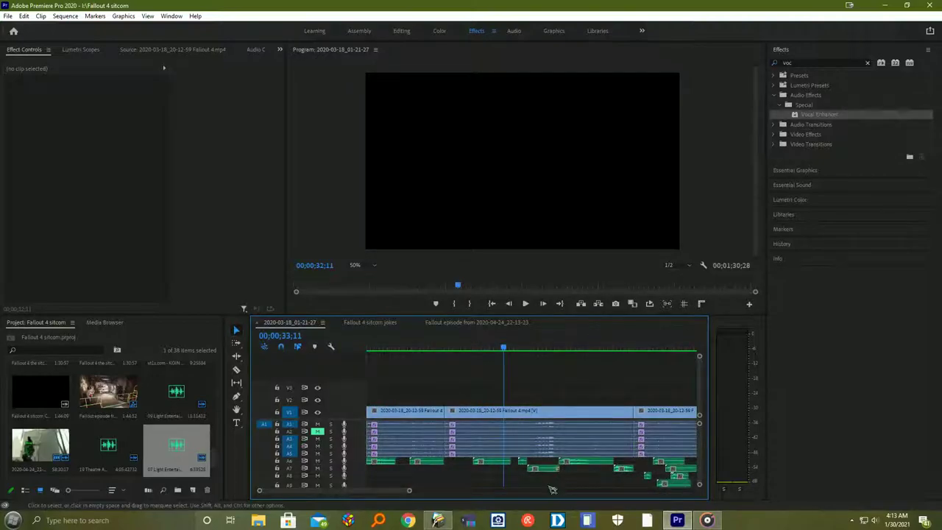
click(506, 348)
drag(508, 348, 455, 348)
click(528, 310)
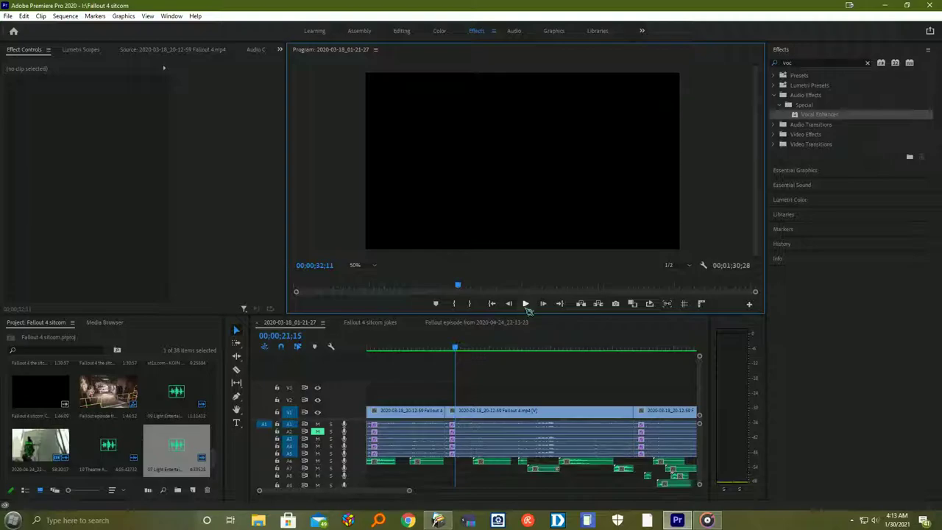
key(space)
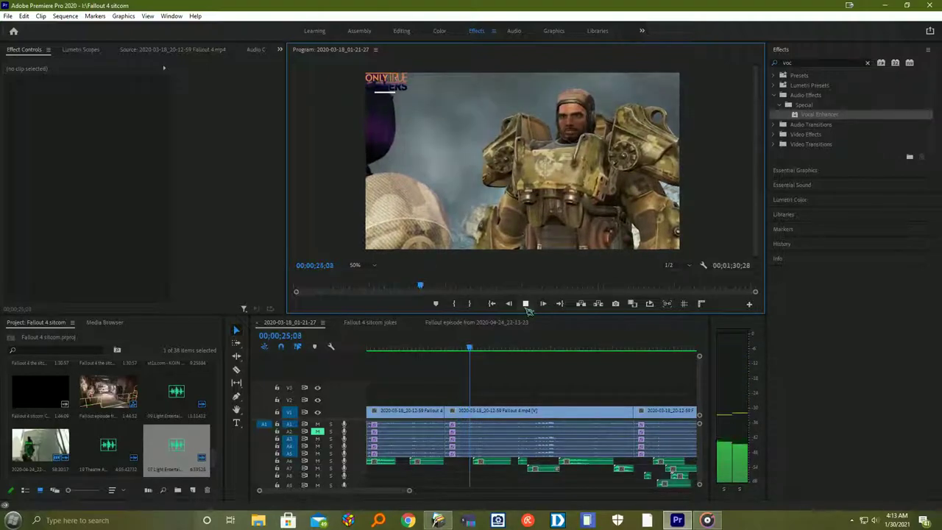
click(525, 304)
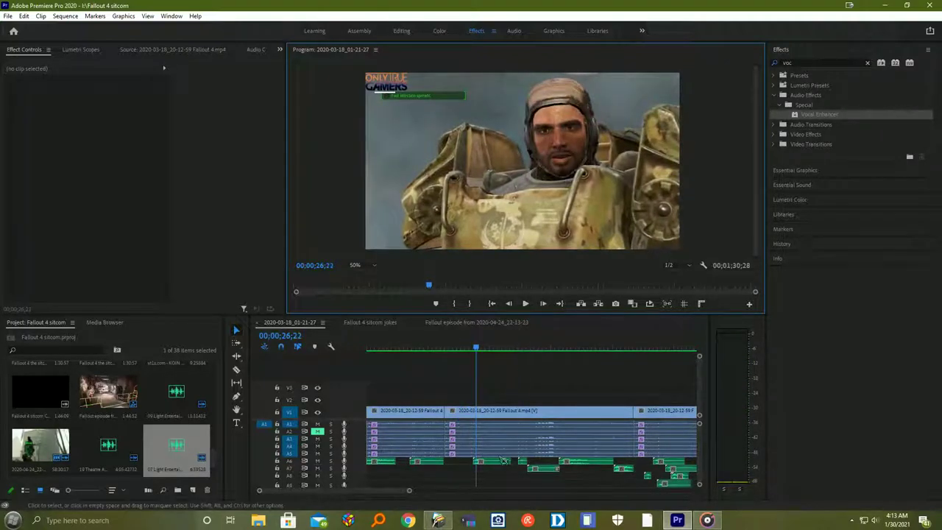
click(498, 462)
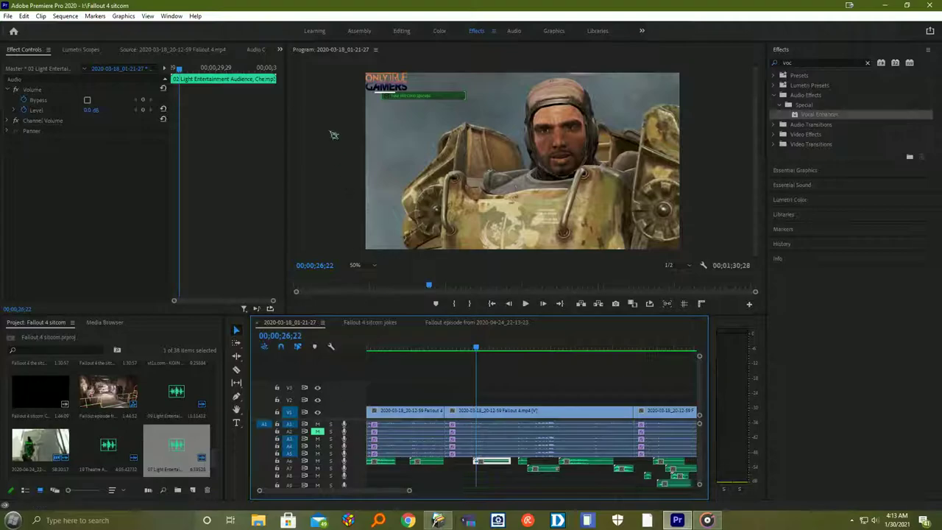
Step: Return to the Fallout 4 sitcom jokes sequence and look through the project media for the 02 Light Entertainment Audience clip
click(448, 324)
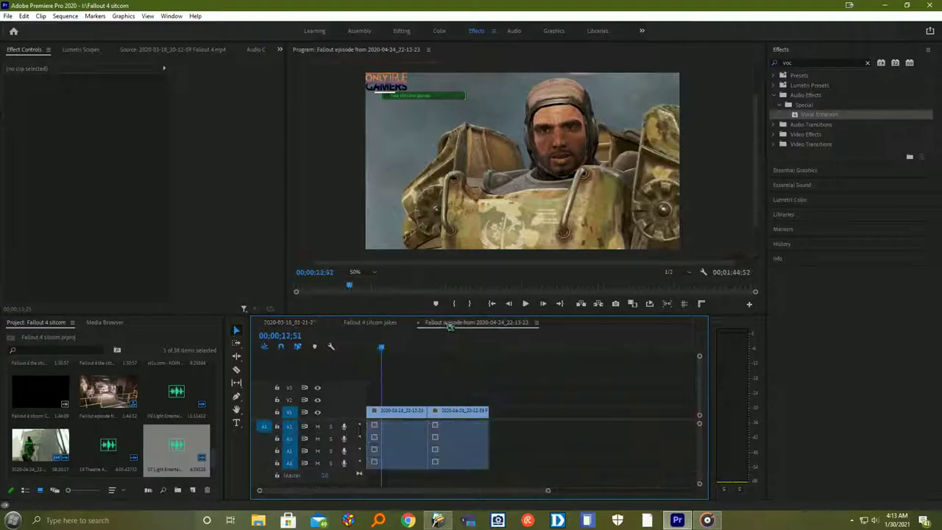
click(379, 324)
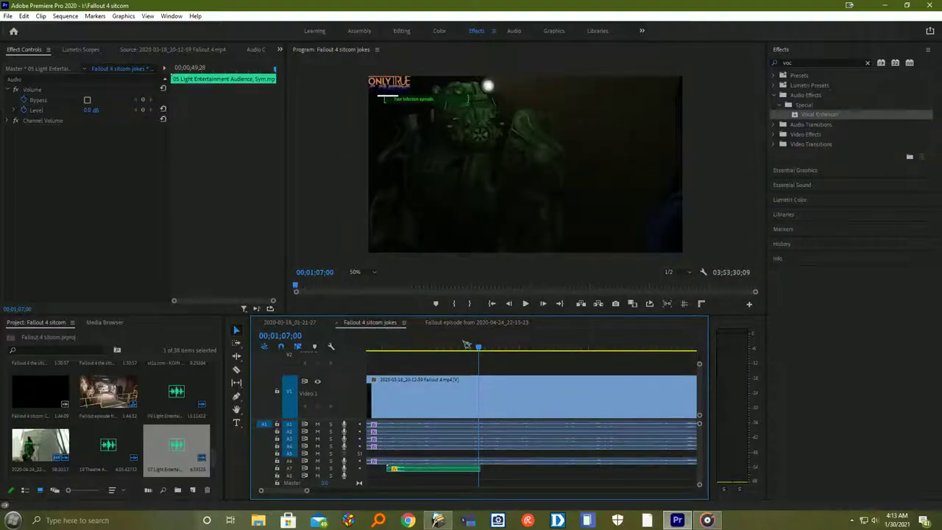
scroll(147, 415, down, 3)
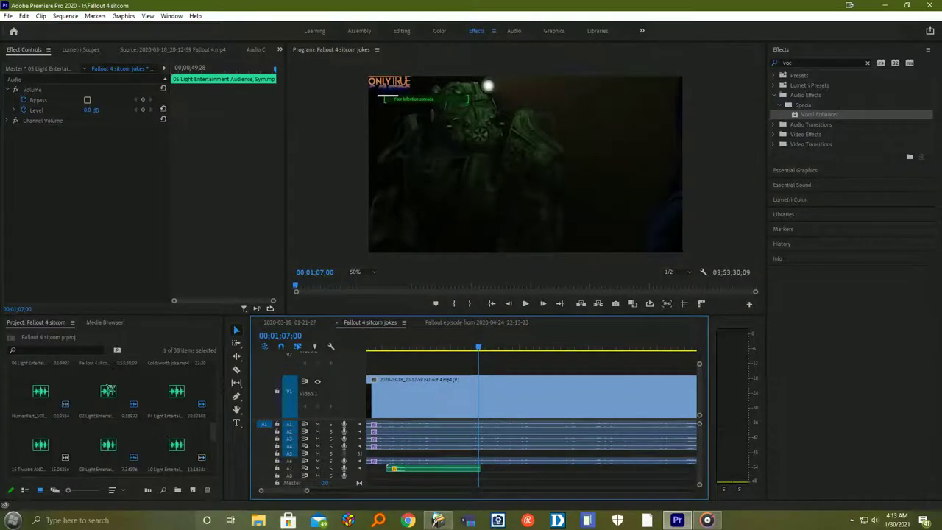
scroll(149, 415, up, 5)
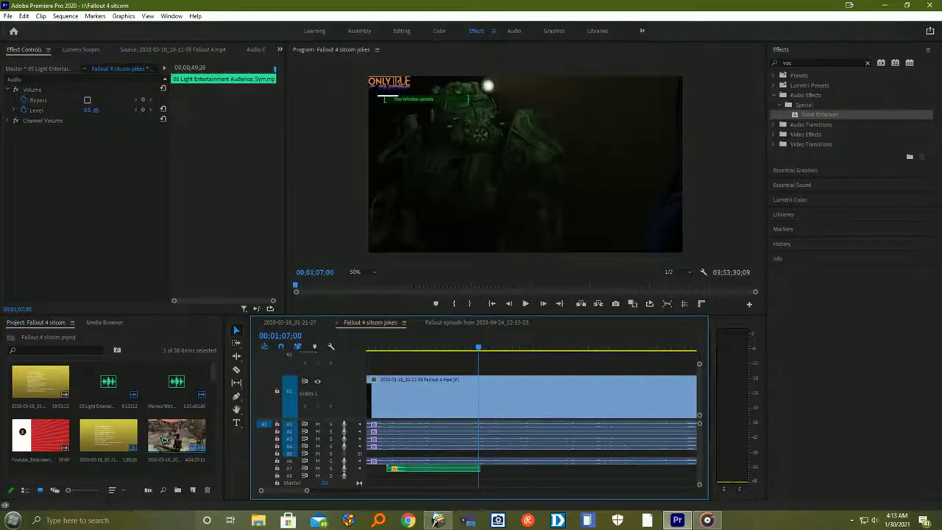
scroll(166, 441, down, 1)
scroll(166, 439, down, 1)
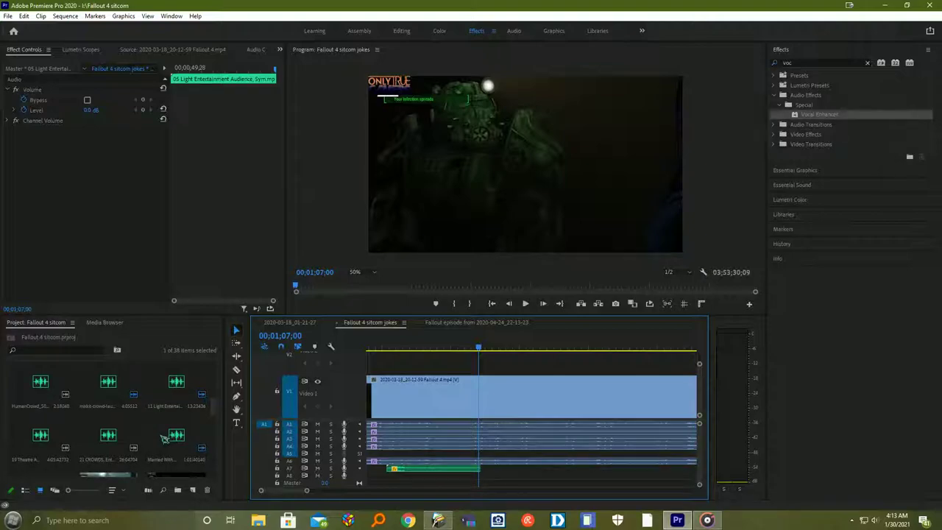
scroll(164, 438, down, 1)
scroll(165, 439, down, 2)
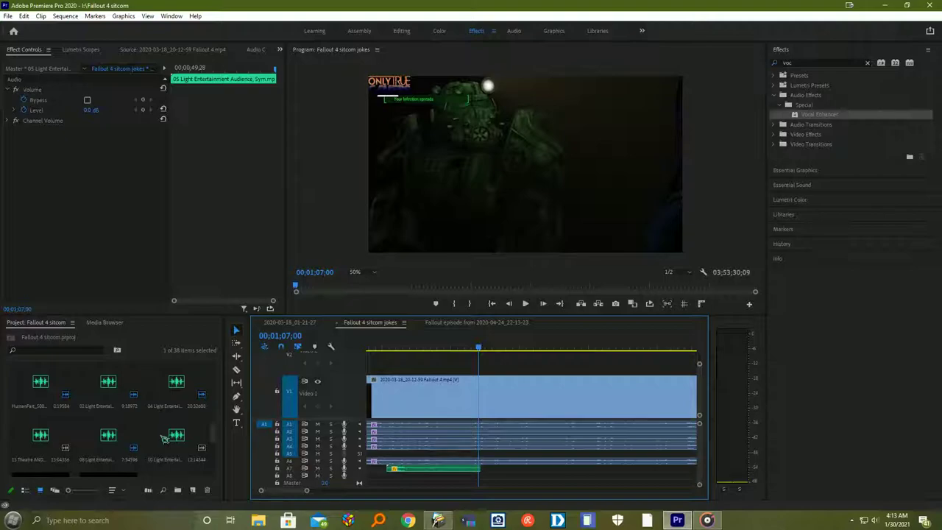
scroll(167, 438, up, 1)
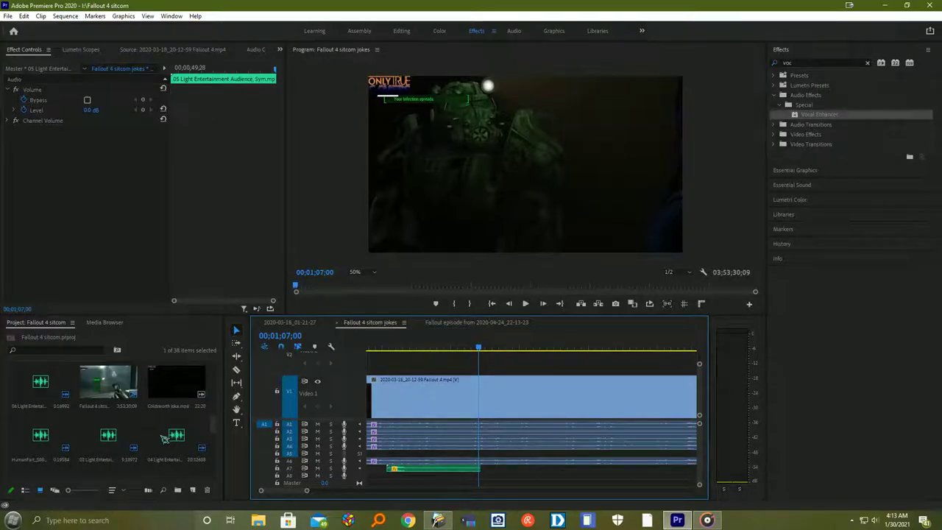
scroll(165, 439, down, 2)
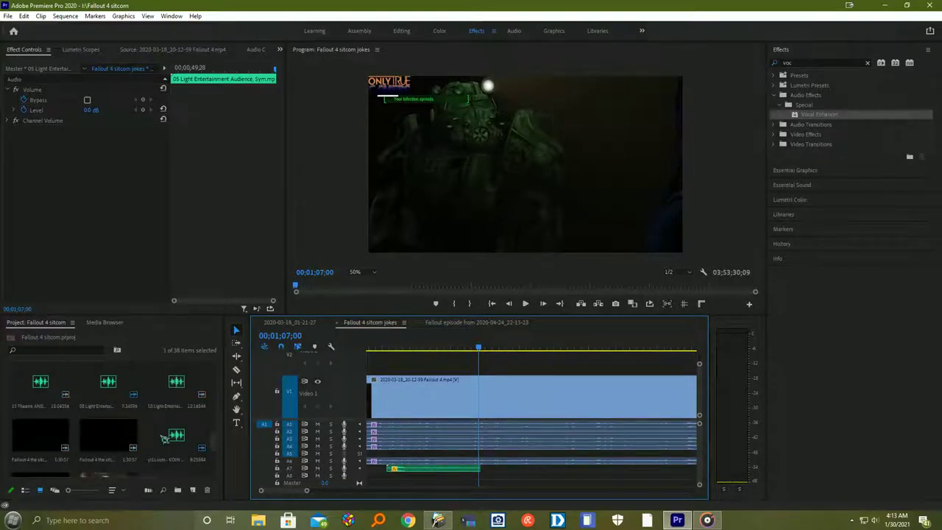
scroll(165, 439, down, 1)
scroll(165, 438, down, 2)
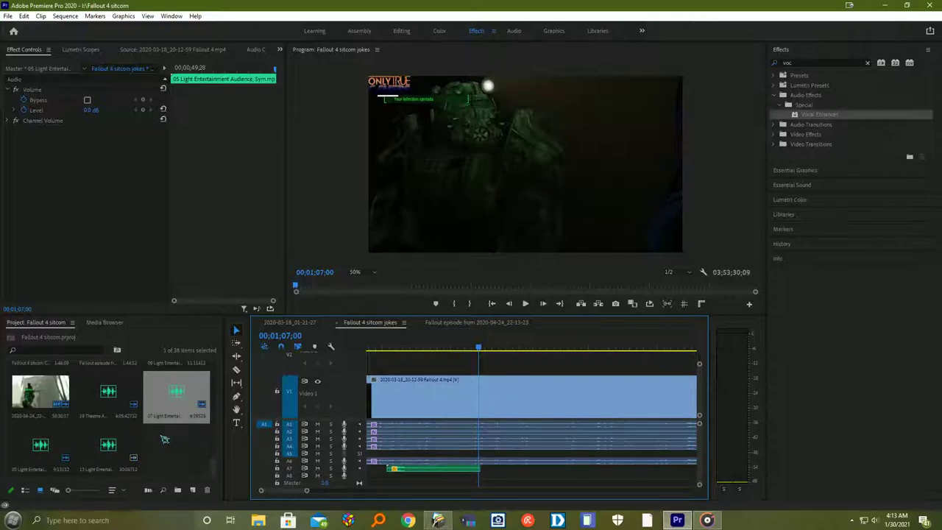
Step: Filter the project media by 02 and recheck the selected audience clip's name in the 2020-03-18_01-21-27 sequence
click(94, 349)
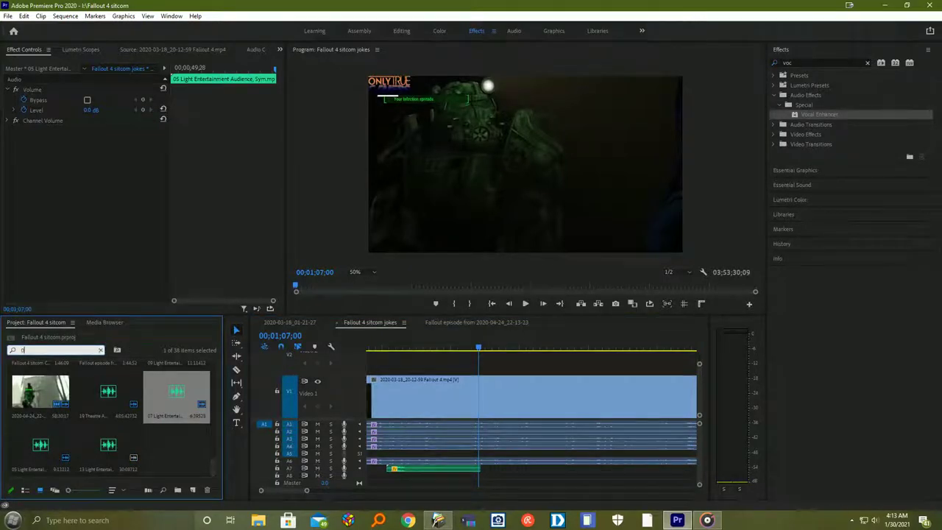
text(02)
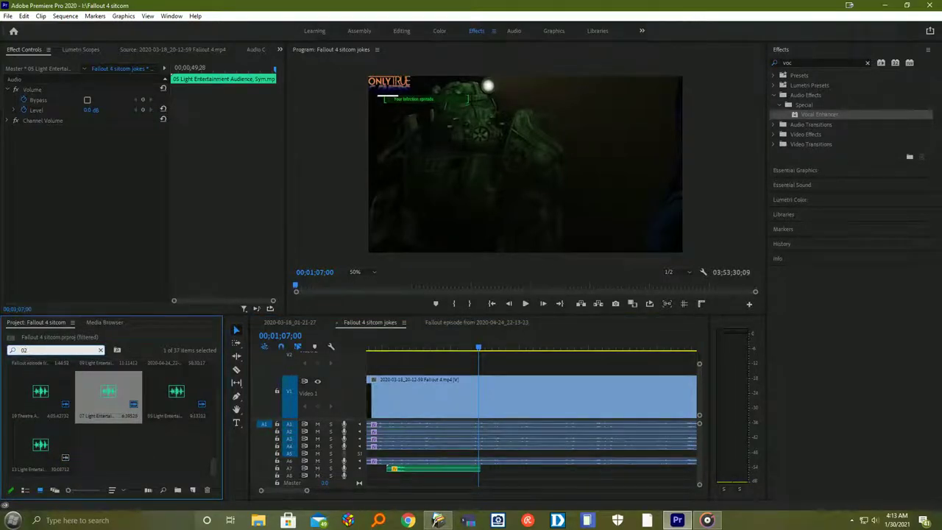
scroll(103, 398, up, 1)
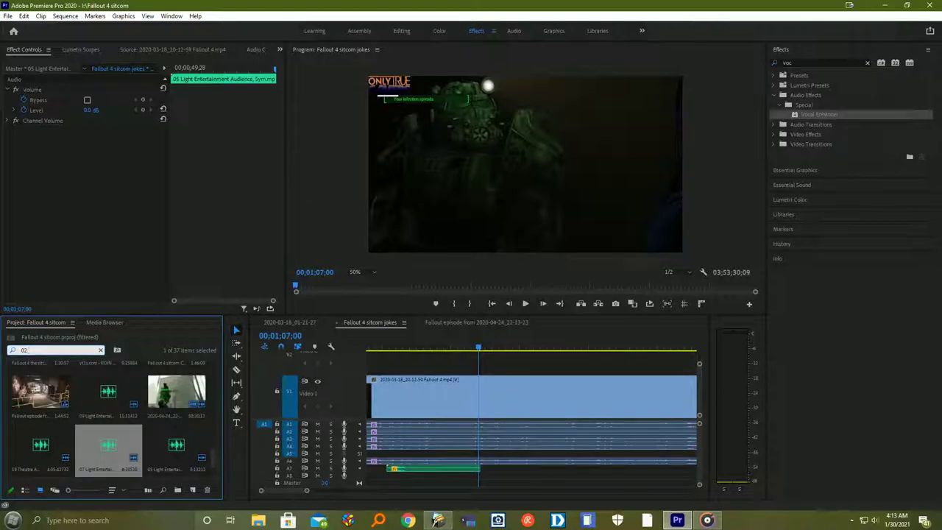
click(298, 324)
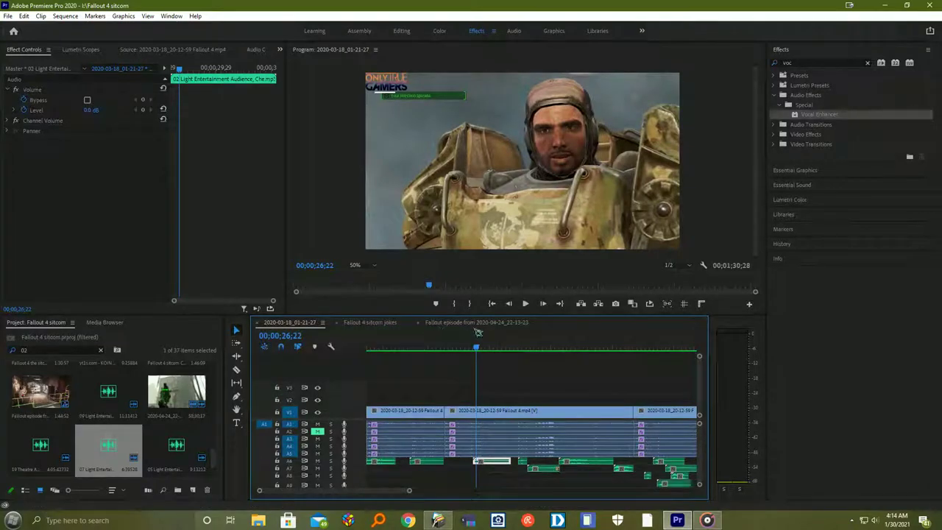
click(372, 324)
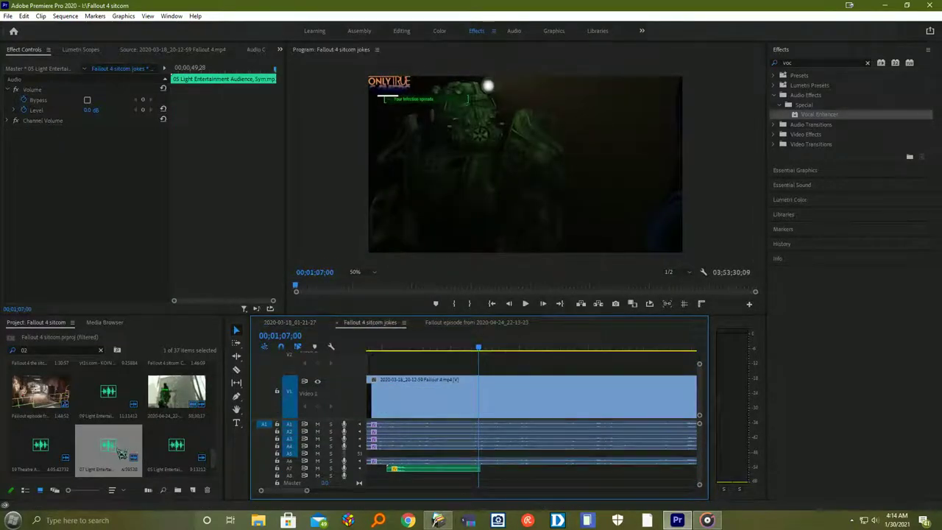
Step: Open the 07 Light Entertainment Audience clip in the source monitor and listen to it
double_click(117, 453)
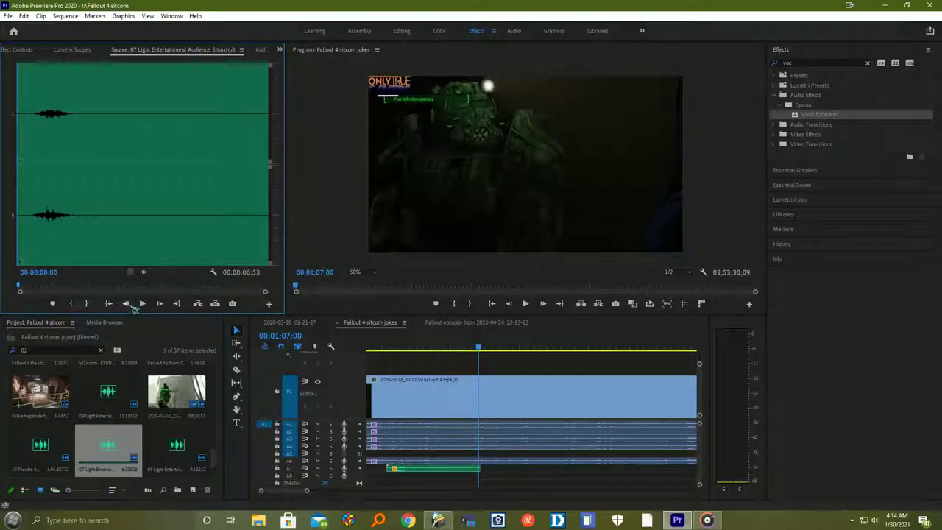
click(144, 304)
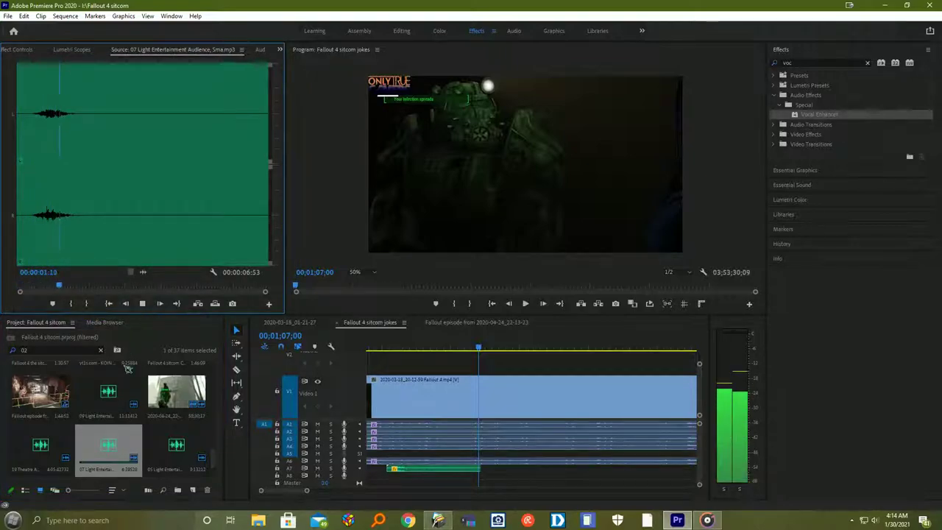
scroll(112, 427, down, 2)
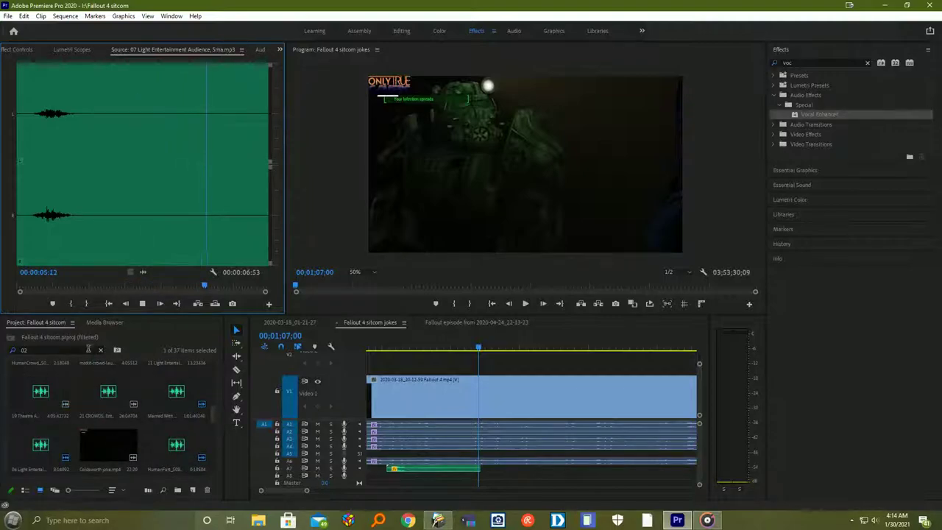
Step: Filter the project media by 02 ligh and look through the Light Entertainment audience clips
click(84, 350)
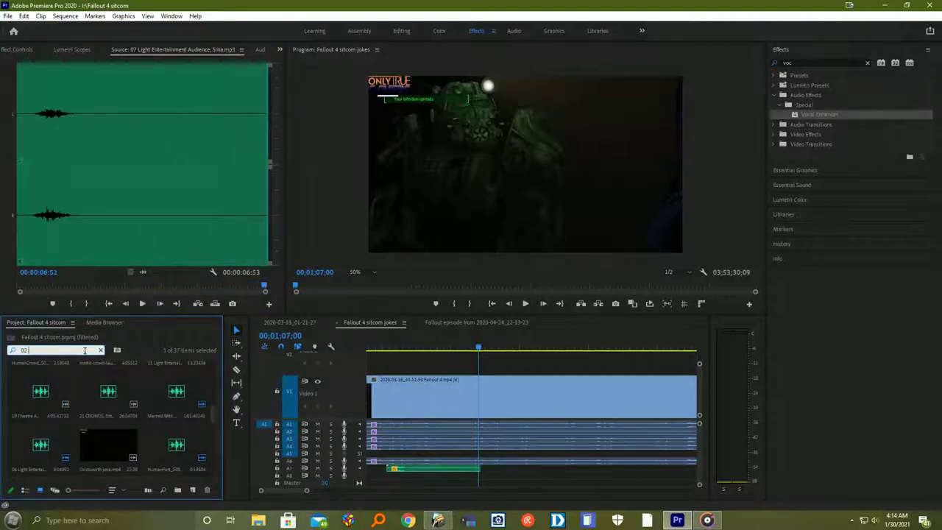
text(02 ligh)
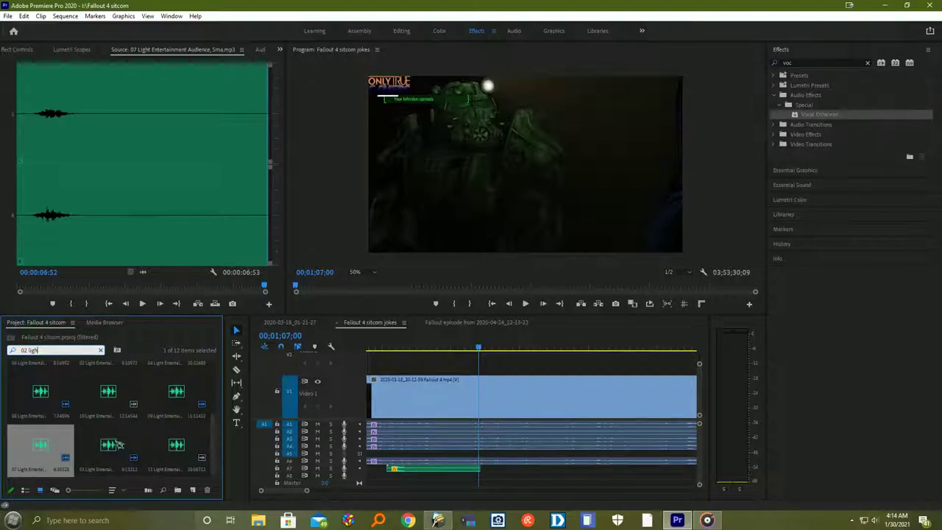
scroll(118, 443, up, 1)
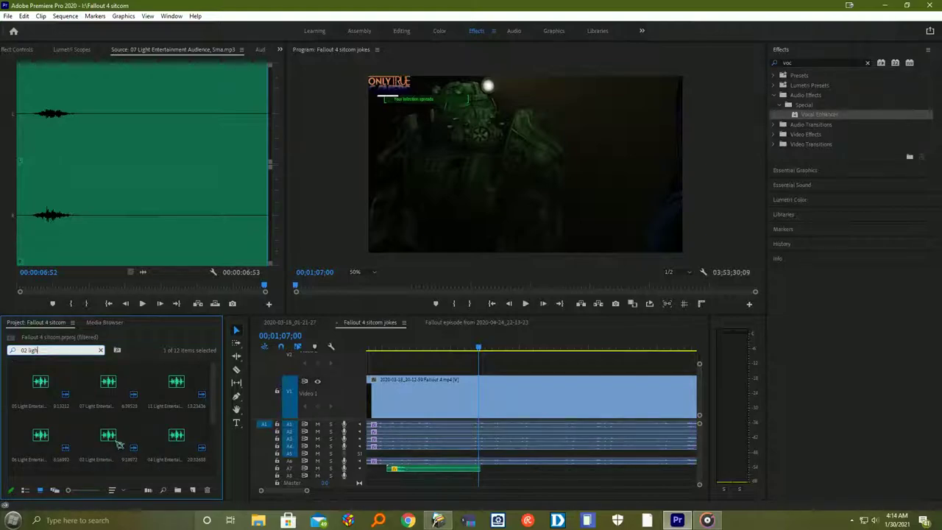
scroll(118, 443, down, 1)
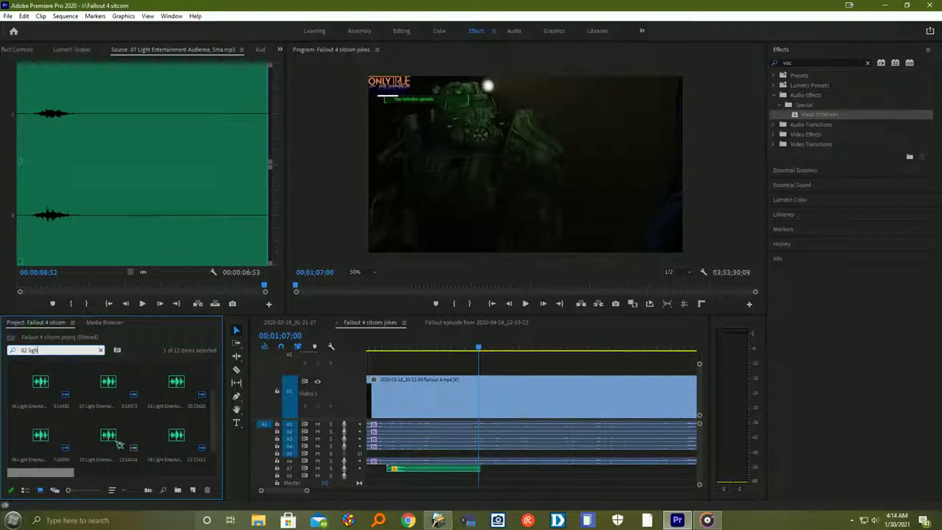
scroll(118, 443, down, 1)
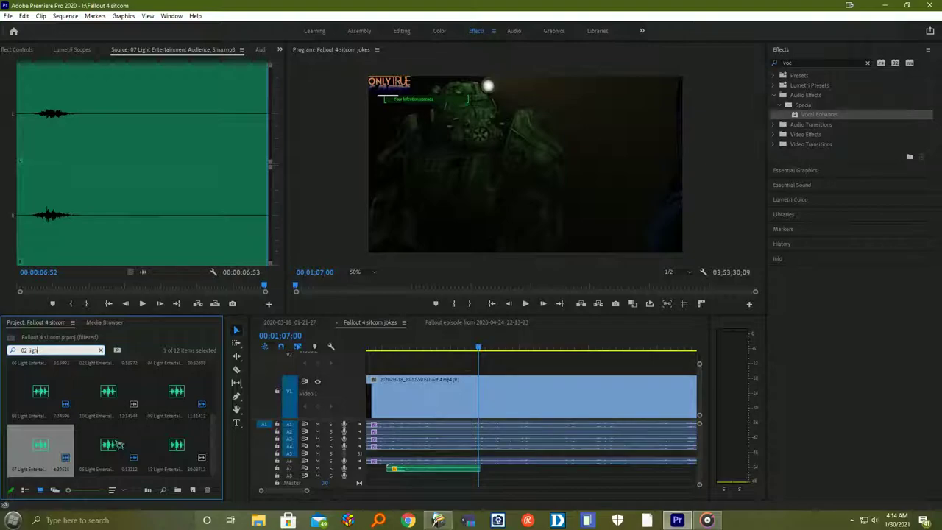
Step: Copy the selected A6 audience clip from the 2020-03-18_01-21-27 sequence and paste-insert it into Fallout 4 sitcom jokes at 00;01;07;18
click(292, 323)
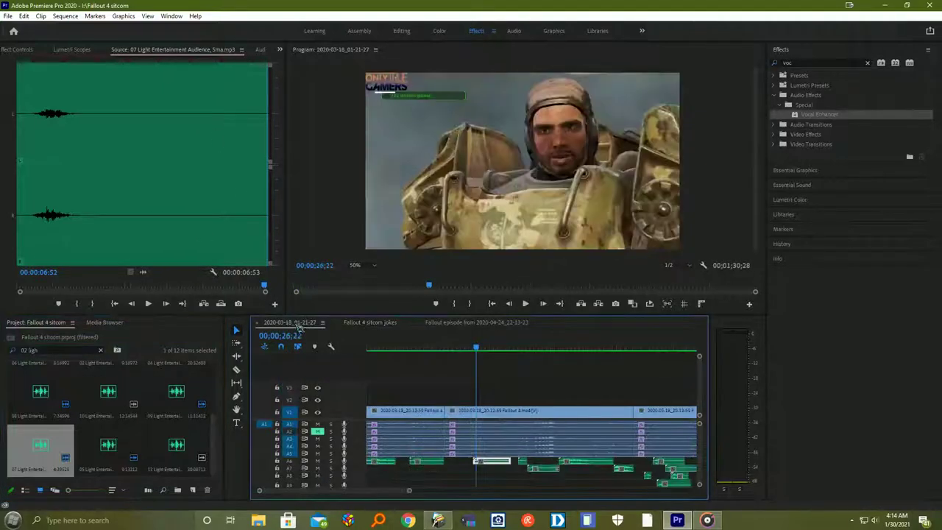
right_click(506, 463)
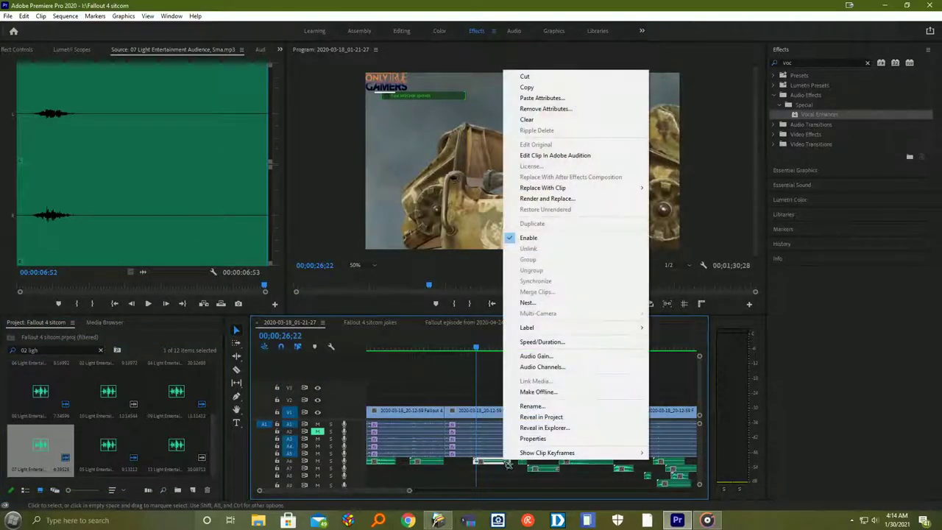
click(548, 88)
click(366, 324)
click(486, 348)
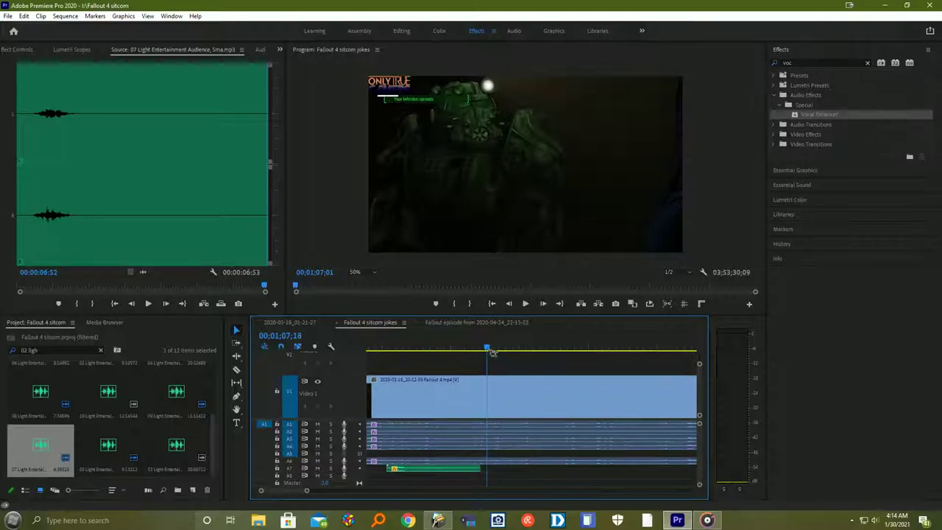
click(23, 16)
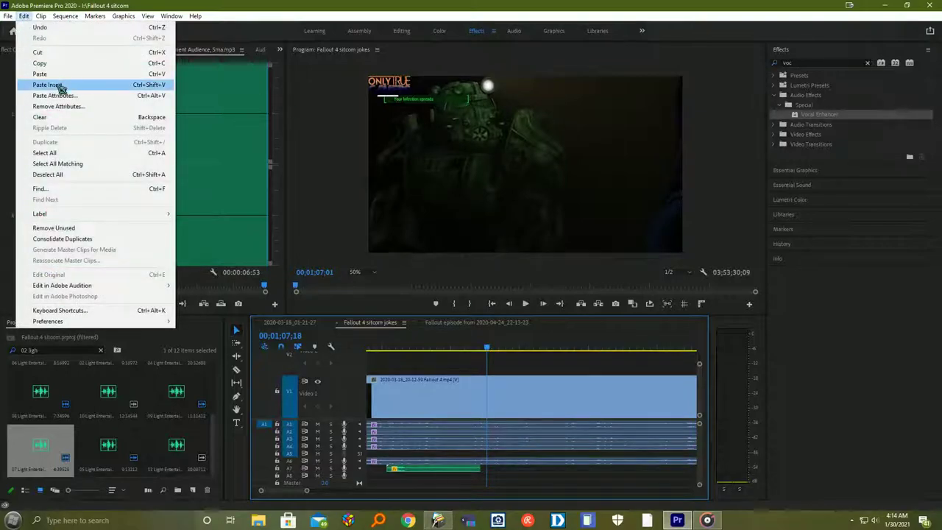
click(61, 86)
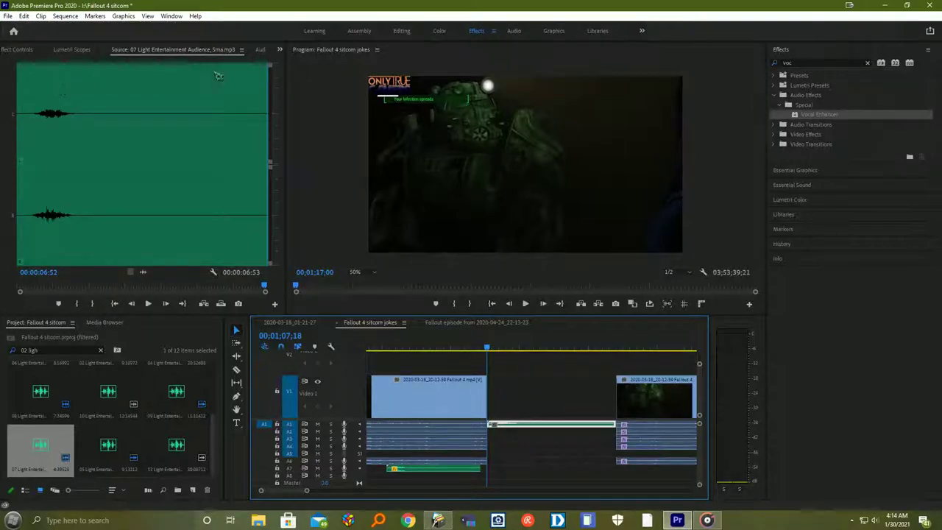
click(525, 307)
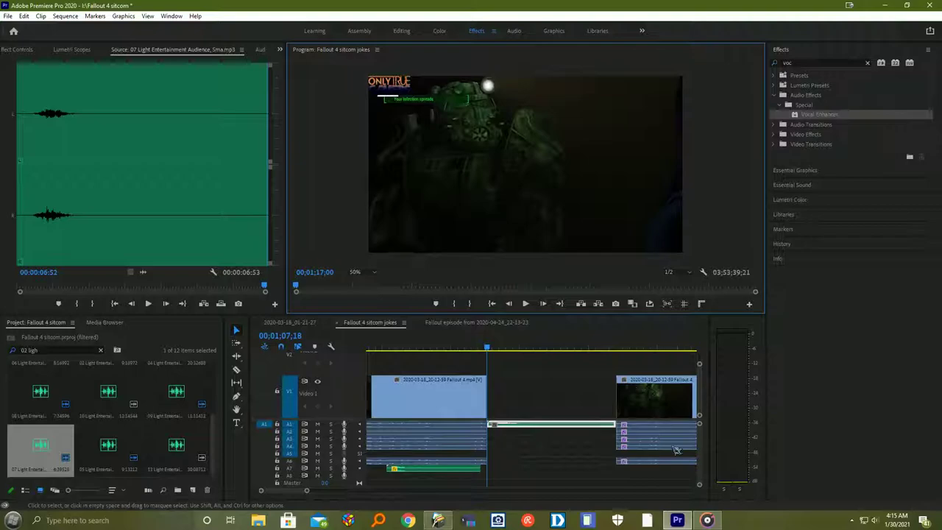
click(853, 521)
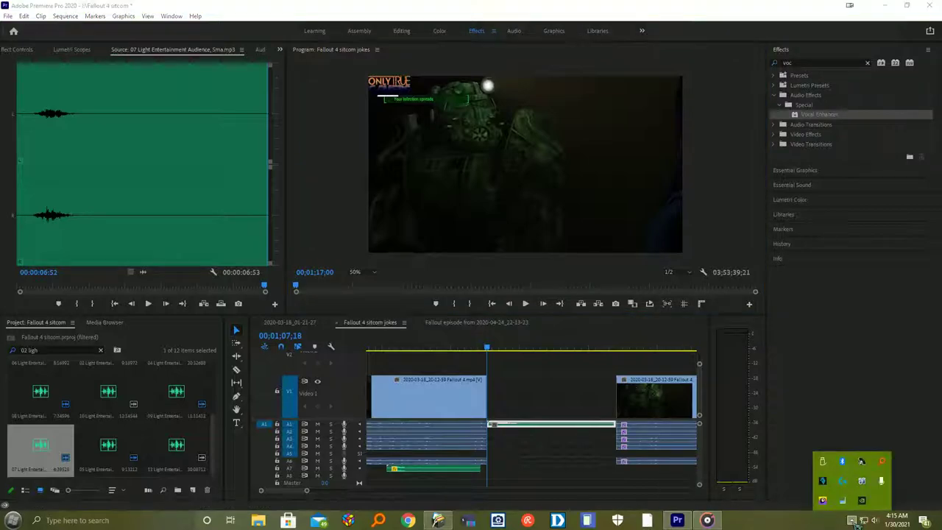
click(505, 9)
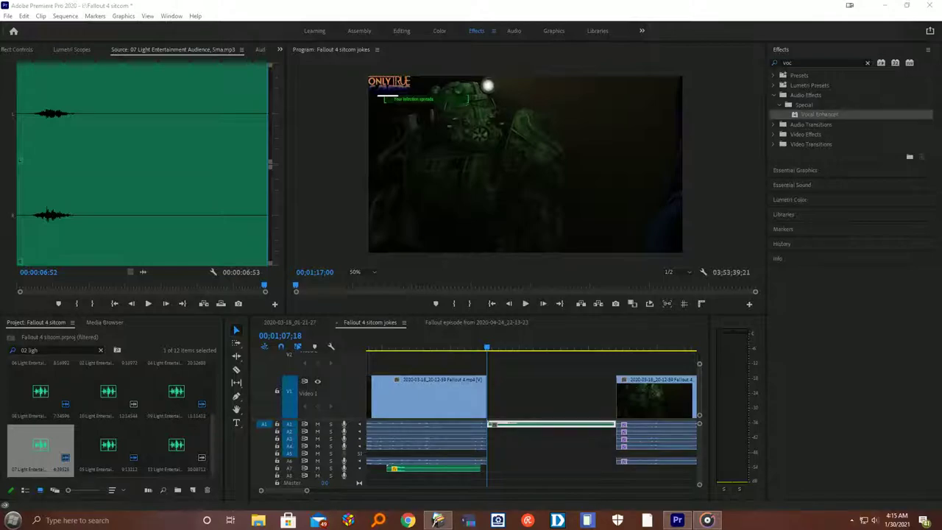
Step: Play the sequence from around 00;01;07;07 to listen to the inserted audience clip
click(616, 347)
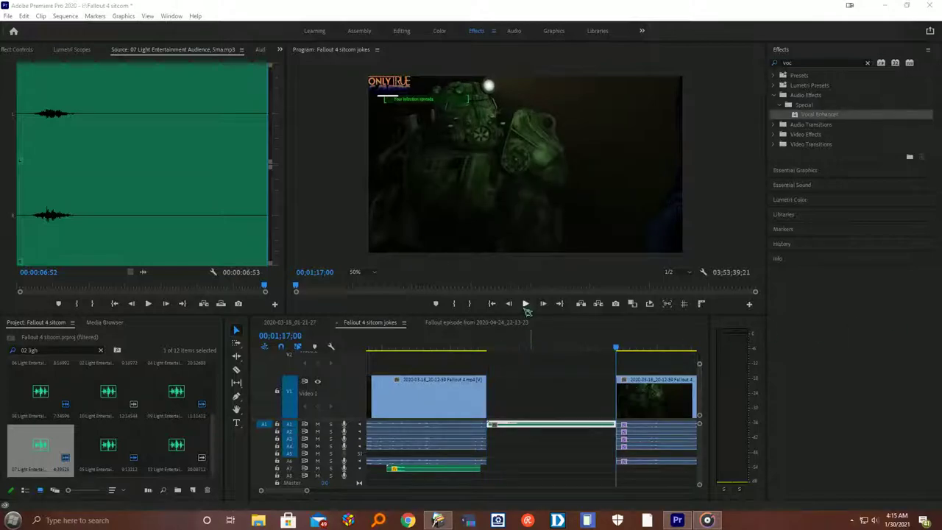
click(483, 347)
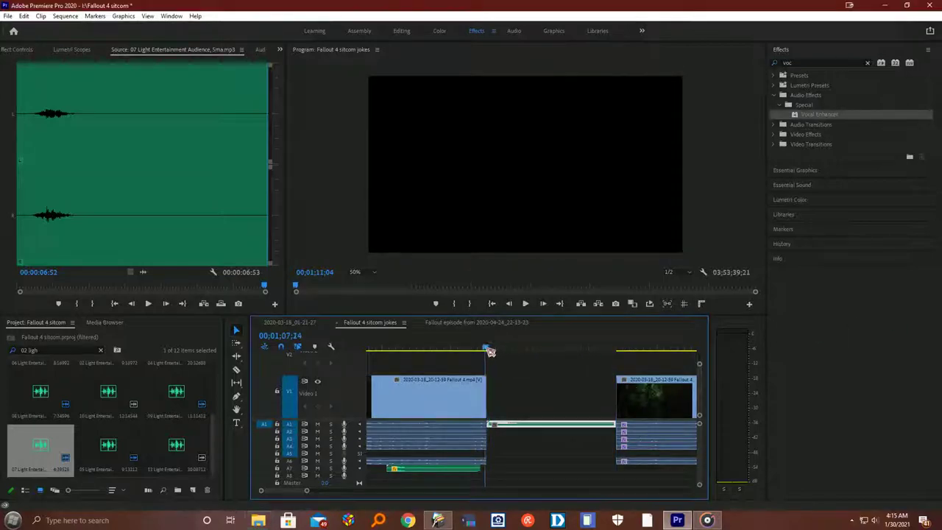
click(529, 312)
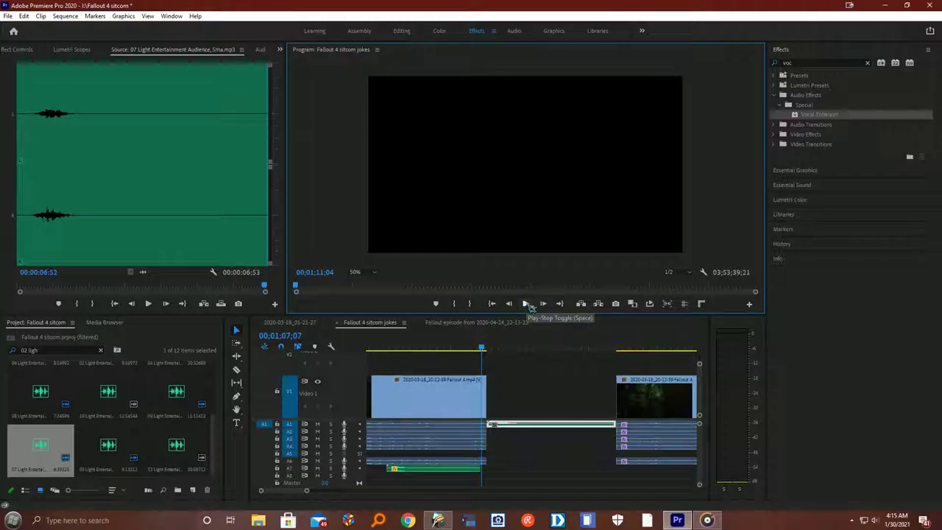
click(483, 349)
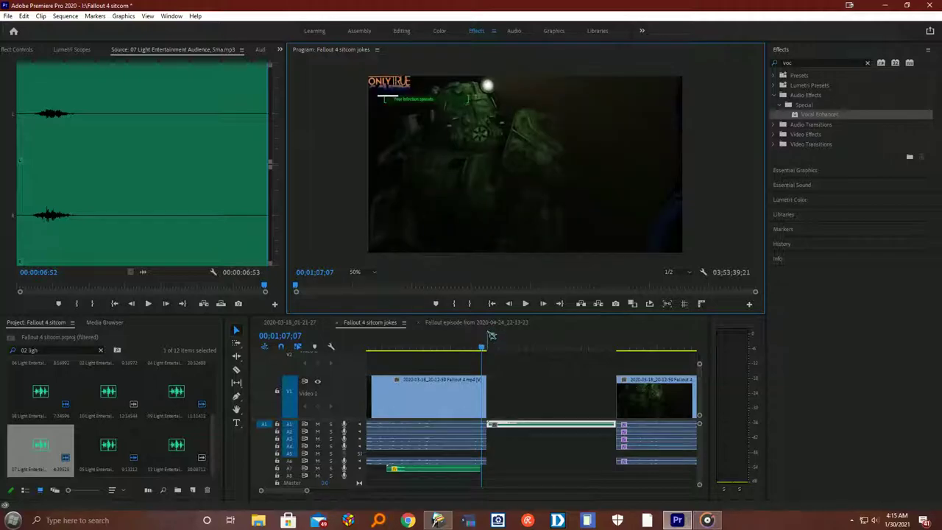
click(530, 306)
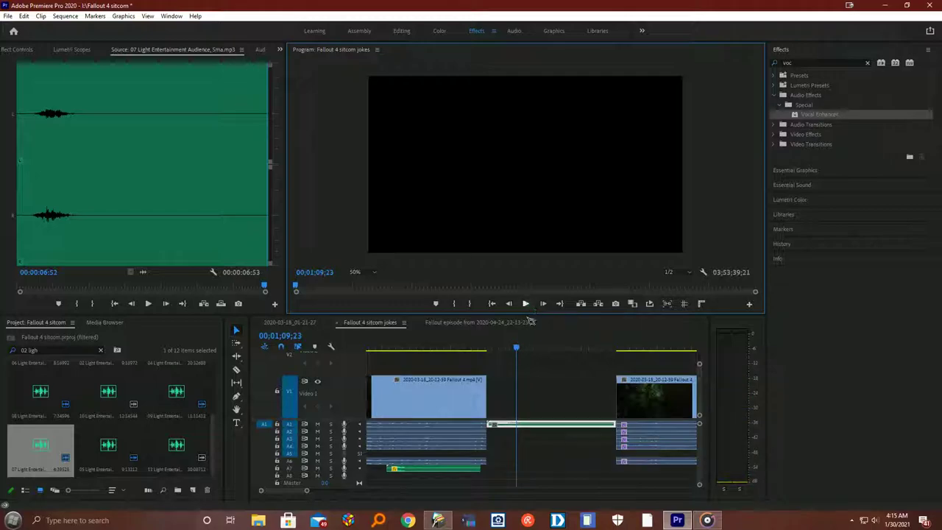
Step: Move the inserted audience clip down to track A8 and close the gap by shifting the following footage back to 00;01;07;18
click(560, 431)
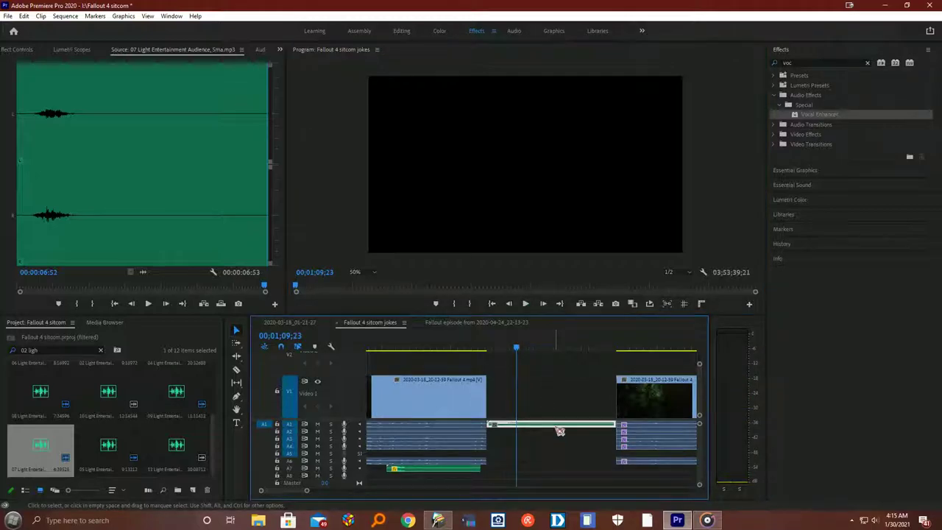
drag(560, 431, 564, 479)
drag(624, 389, 487, 389)
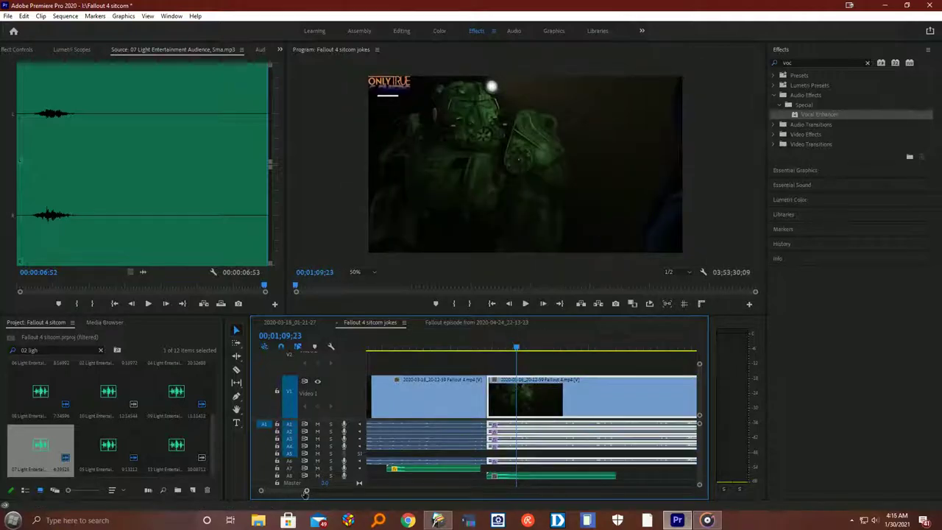
Step: Play across the cut at 00;01;07;18 several times, starting as early as 00;01;06;07, to judge the audience clip's timing
mouse_move(306, 493)
mouse_down()
mouse_move(323, 492)
mouse_move(299, 492)
mouse_up()
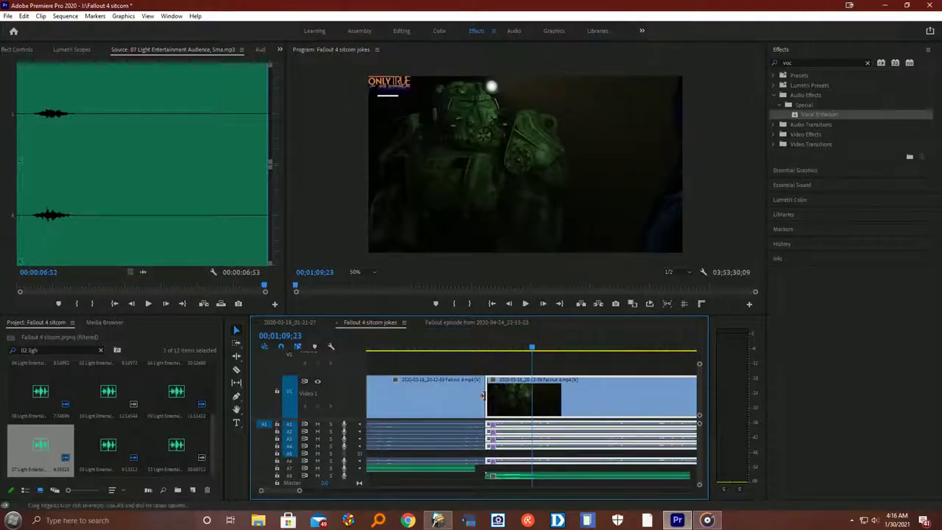
drag(535, 350, 482, 356)
key(space)
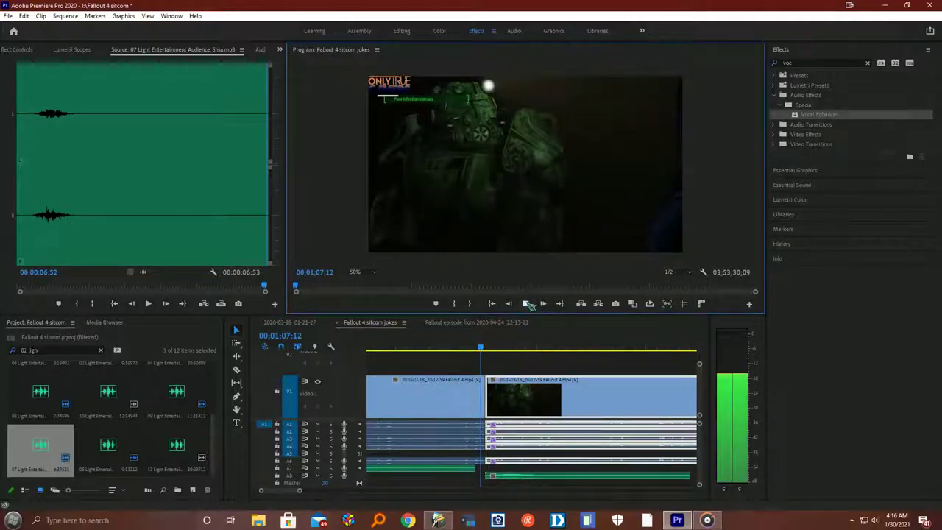
click(507, 358)
key(j)
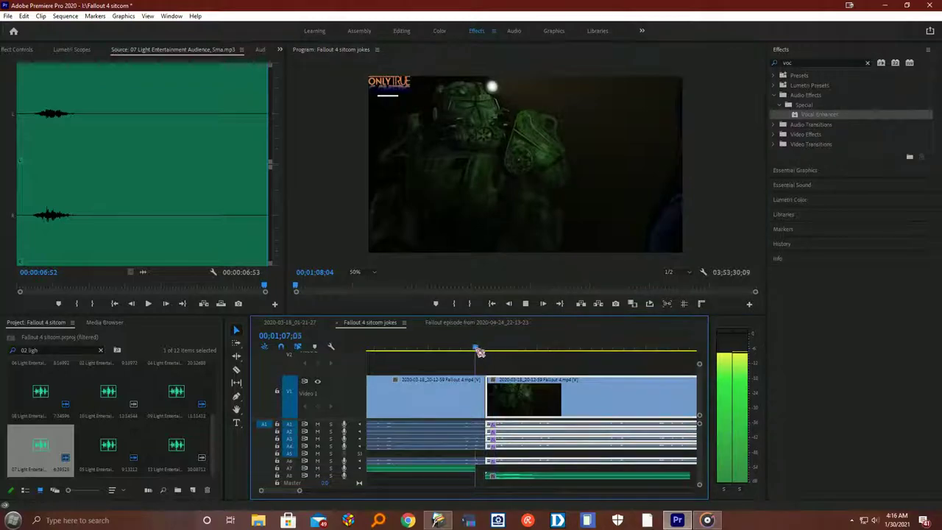
click(531, 311)
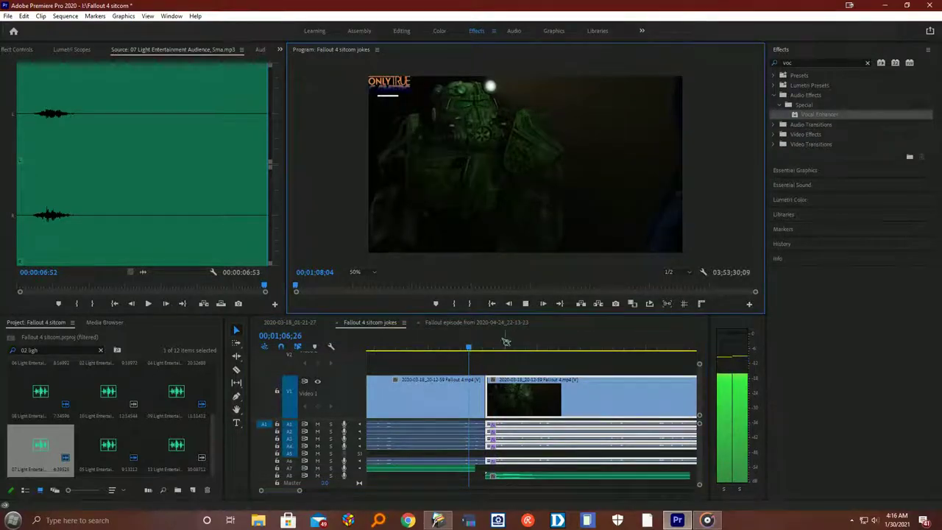
key(space)
key(space)
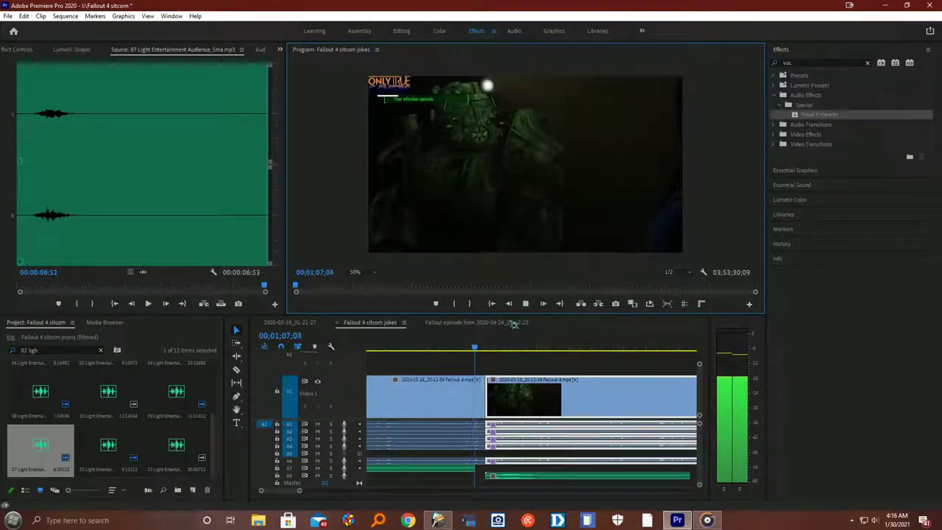
drag(476, 351, 455, 349)
click(526, 304)
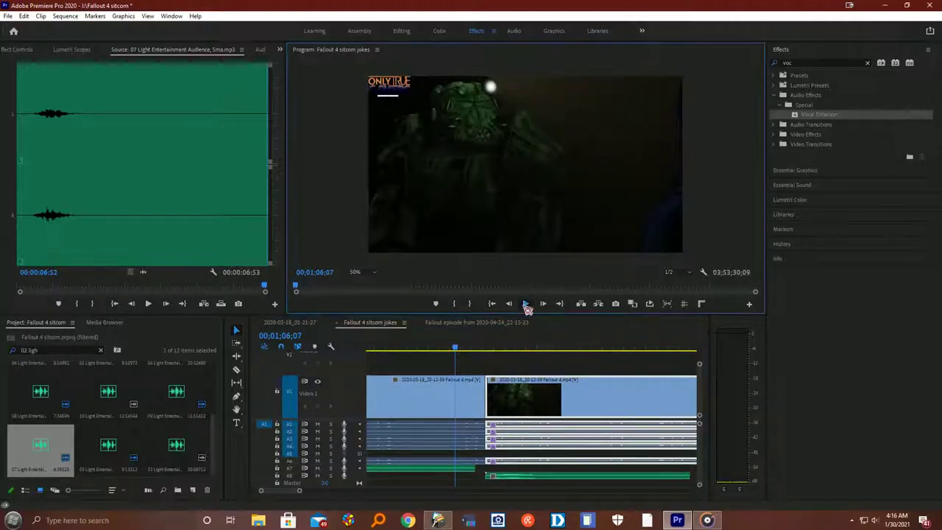
Step: Shift the audience clip slightly earlier onto track A7, against the preceding audience sound, and check its timing from about 00;01;06;02
drag(537, 475, 527, 475)
click(525, 303)
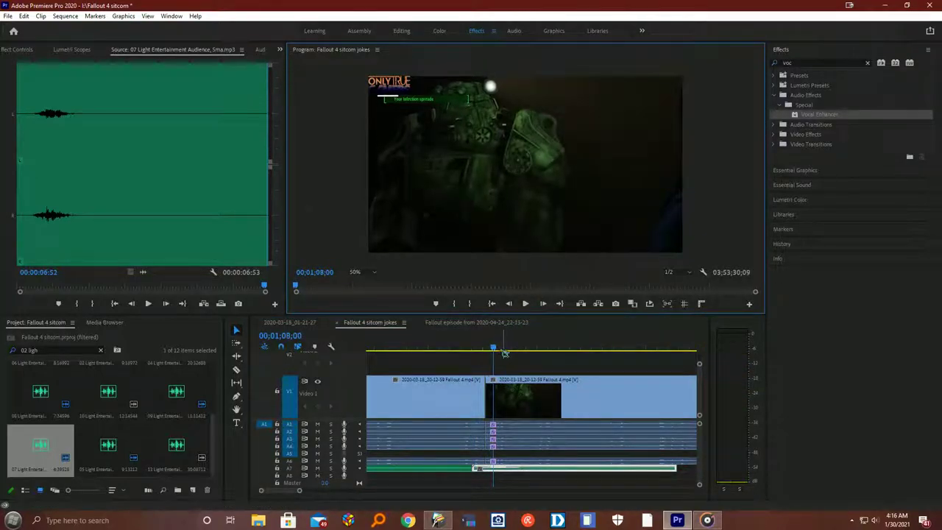
click(451, 347)
click(529, 303)
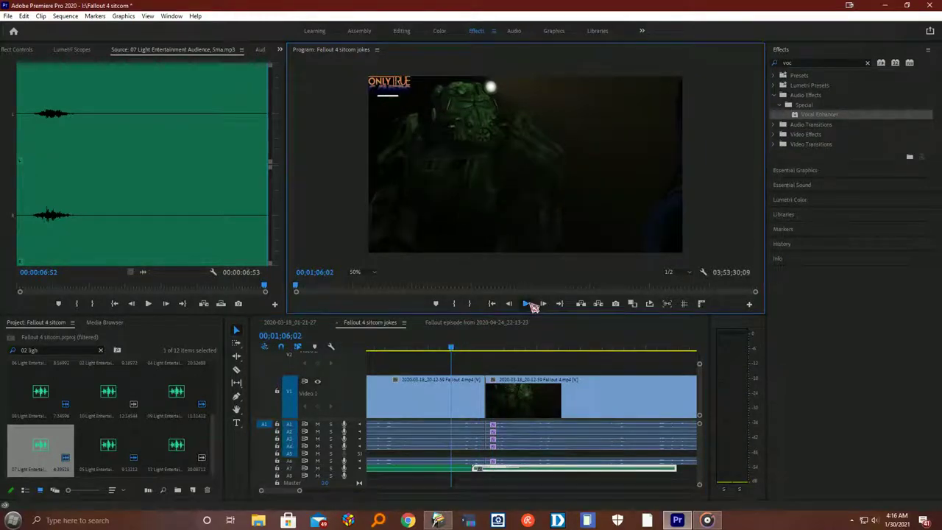
click(531, 305)
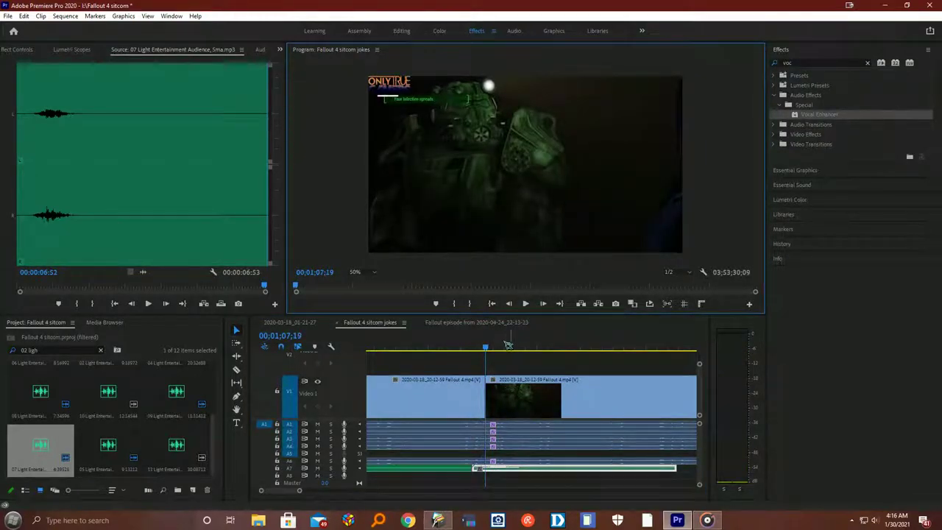
drag(487, 349, 462, 348)
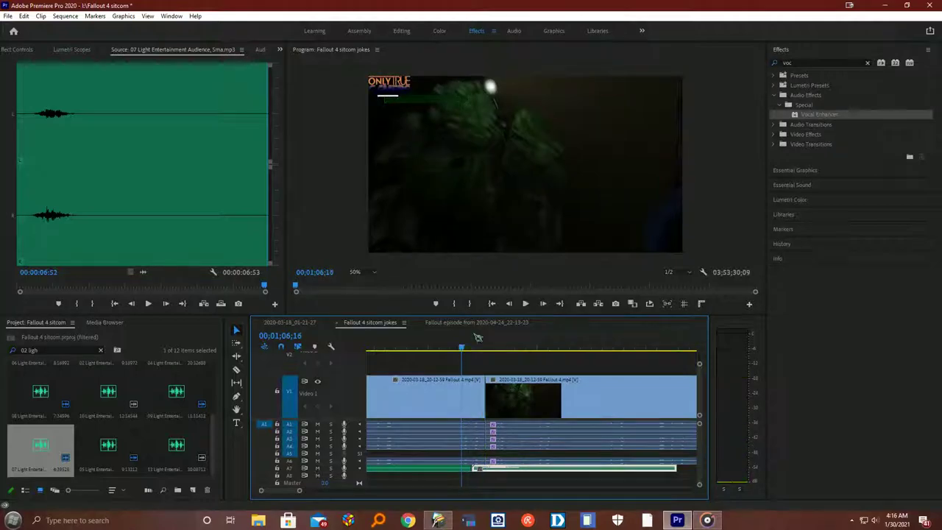
click(525, 304)
click(525, 304)
drag(504, 351, 460, 349)
click(526, 304)
click(527, 305)
Step: Move the audience clip to track A8, starting shortly before 00;01;06;28 to overlap the end of the A7 sound, and play the overlap
drag(527, 471, 522, 478)
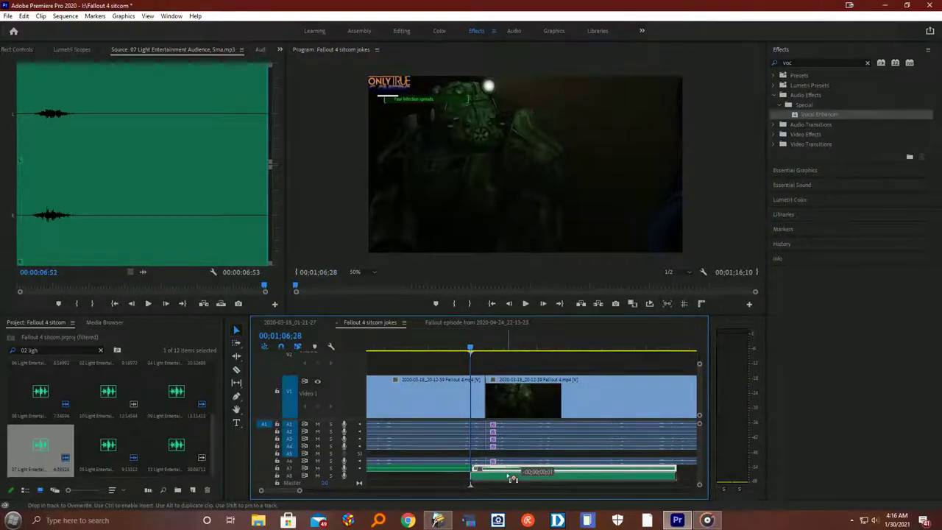
drag(508, 479, 497, 482)
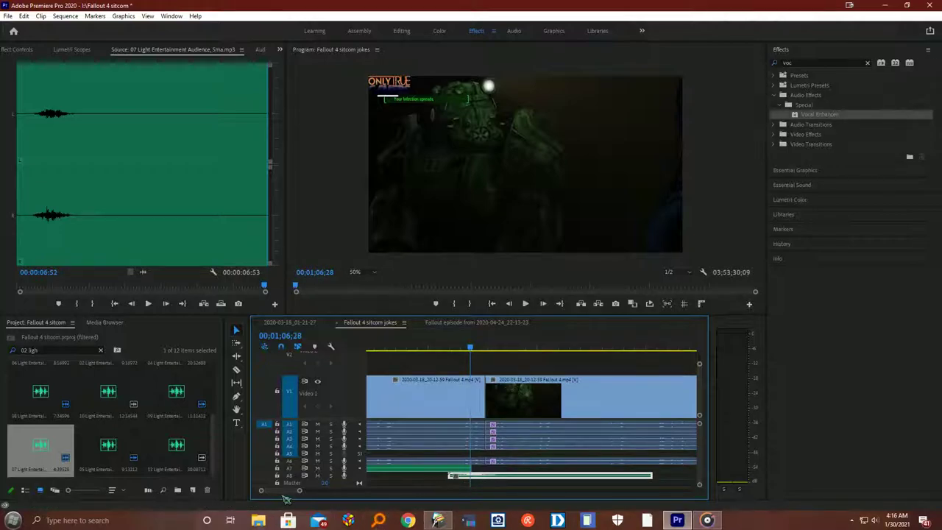
scroll(299, 492, up, 5)
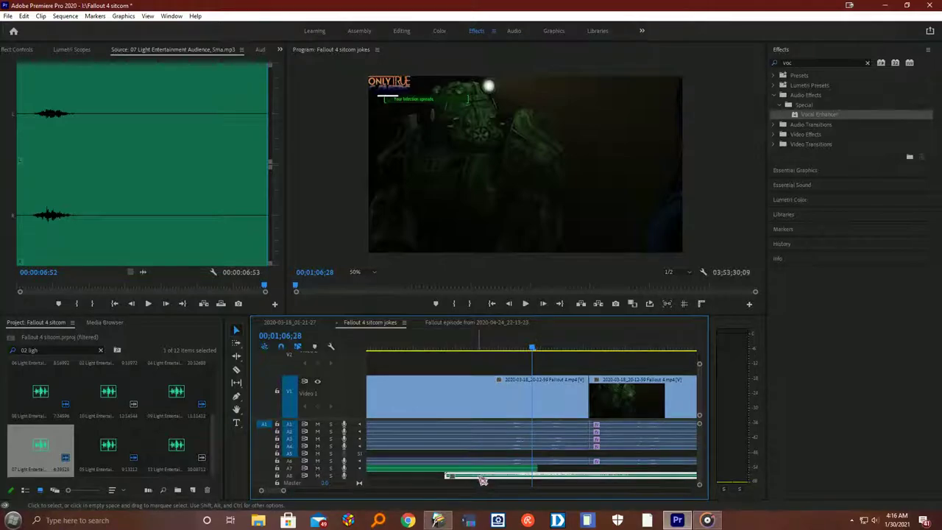
drag(482, 480, 527, 481)
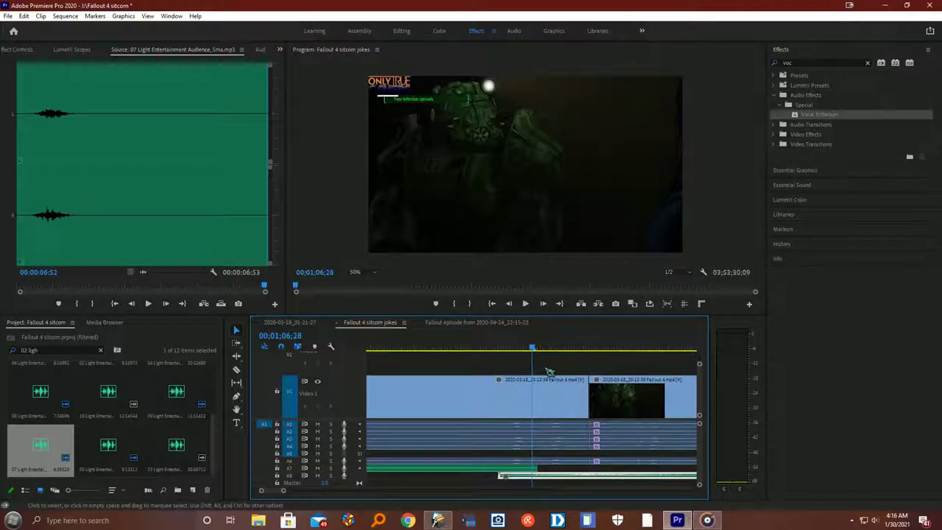
drag(533, 346, 503, 346)
click(525, 304)
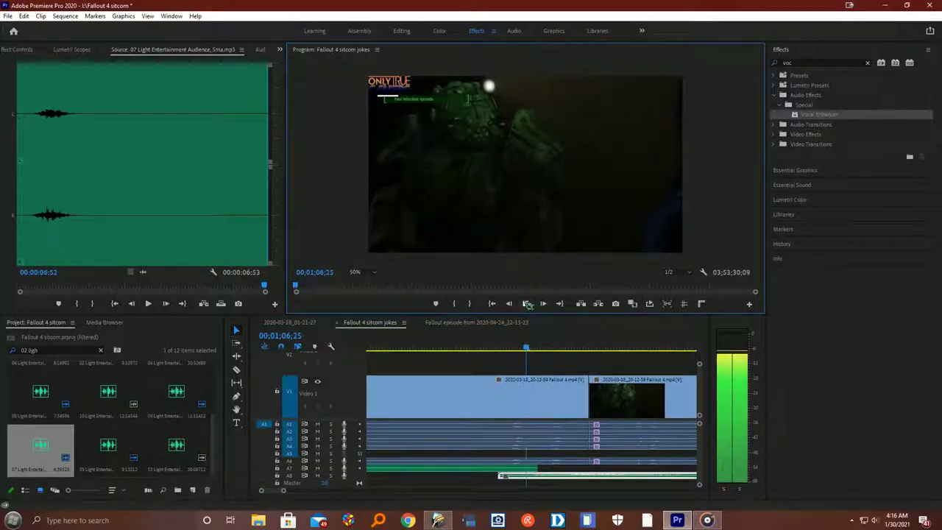
Step: Play the sequence onward to about 00;01;28;18, replaying from 00;01;27;21 to find the next spot for an audience sound
click(284, 486)
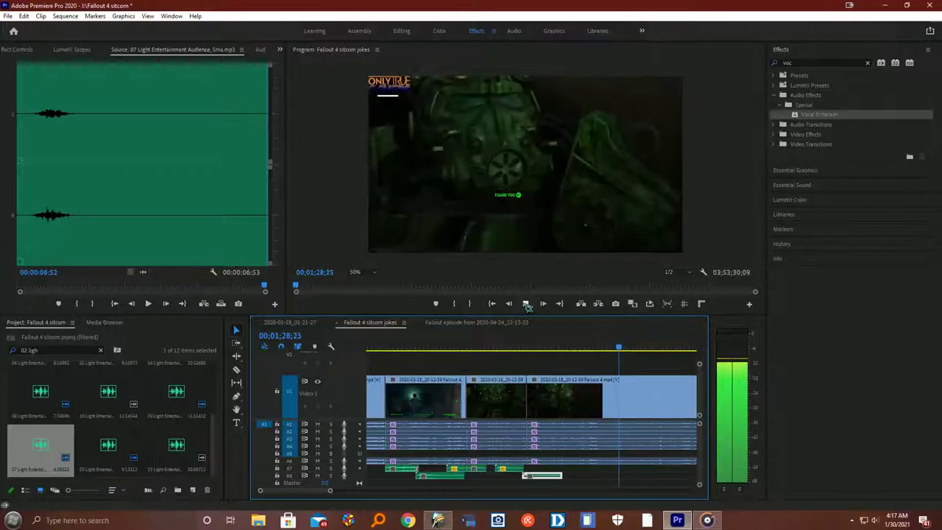
drag(622, 350, 615, 354)
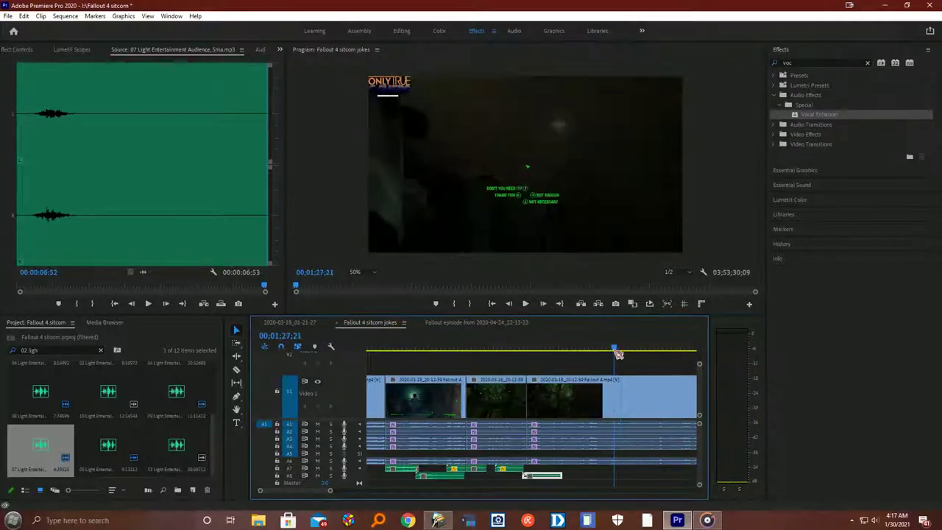
click(527, 304)
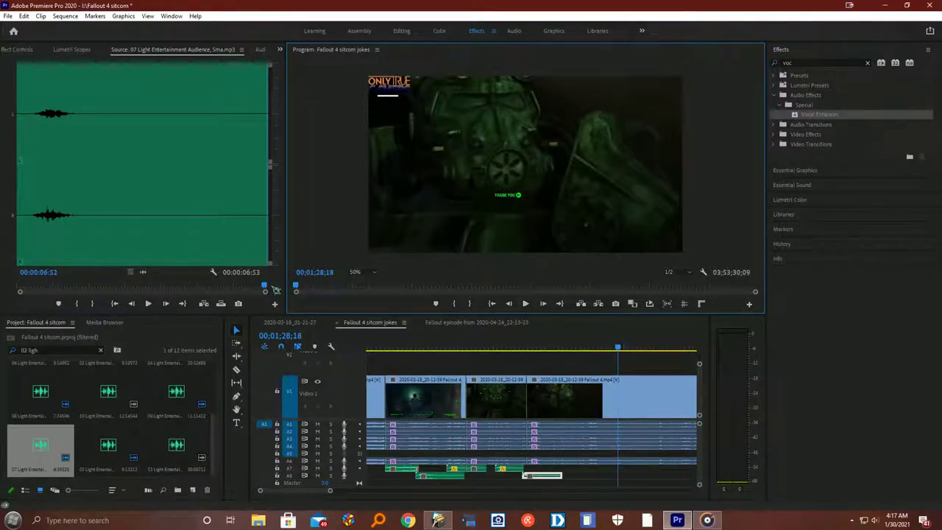
Step: Search the project for "sma", audition 07 Light Entertainment Audience, Sma.mp3, and place it on track A8 at about 00;01;28;18
scroll(179, 427, up, 3)
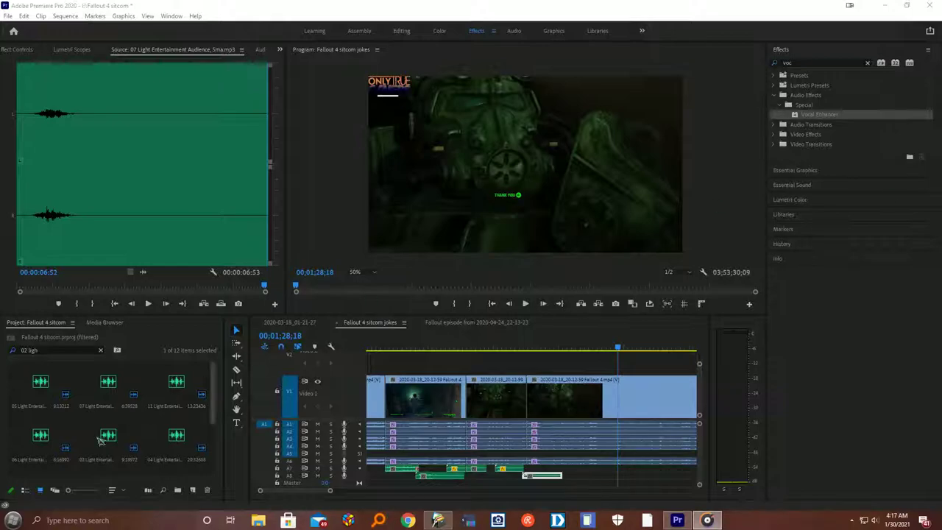
click(61, 350)
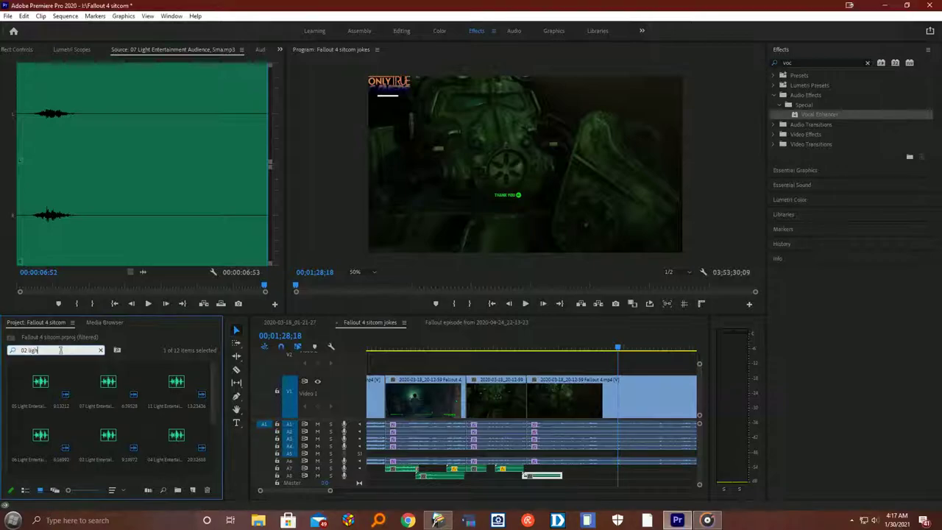
text(sma)
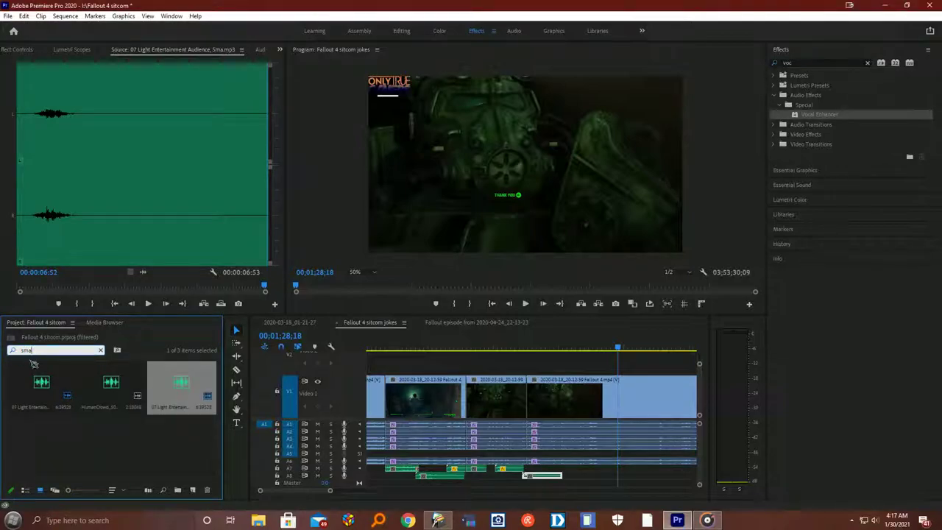
click(134, 299)
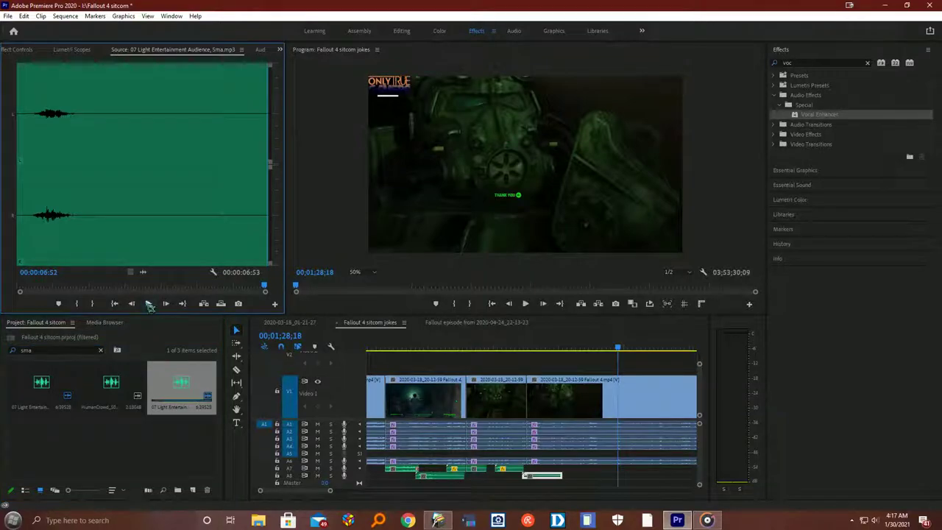
click(149, 304)
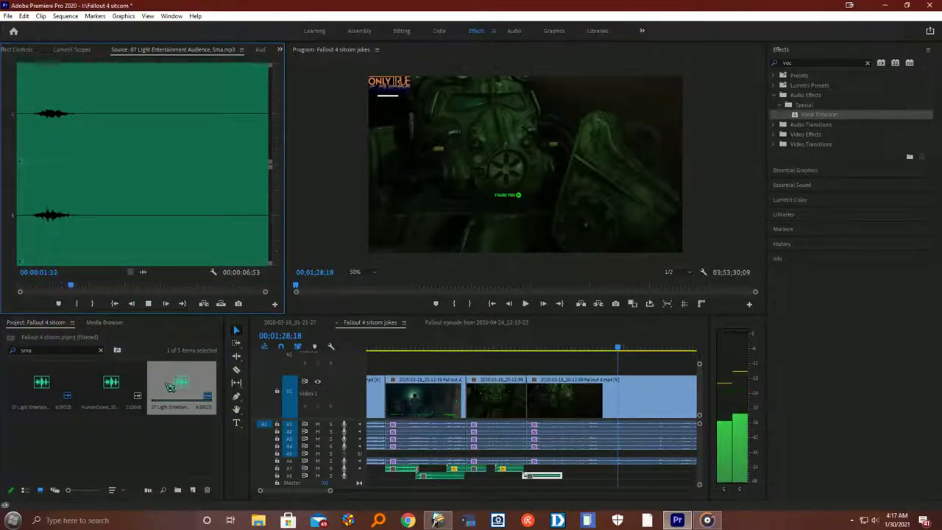
drag(181, 382, 625, 479)
Step: Play the start of the newly placed audience clip several times, from as early as 00;01;26;21, to judge its timing
drag(331, 493, 312, 498)
drag(531, 349, 505, 352)
click(527, 312)
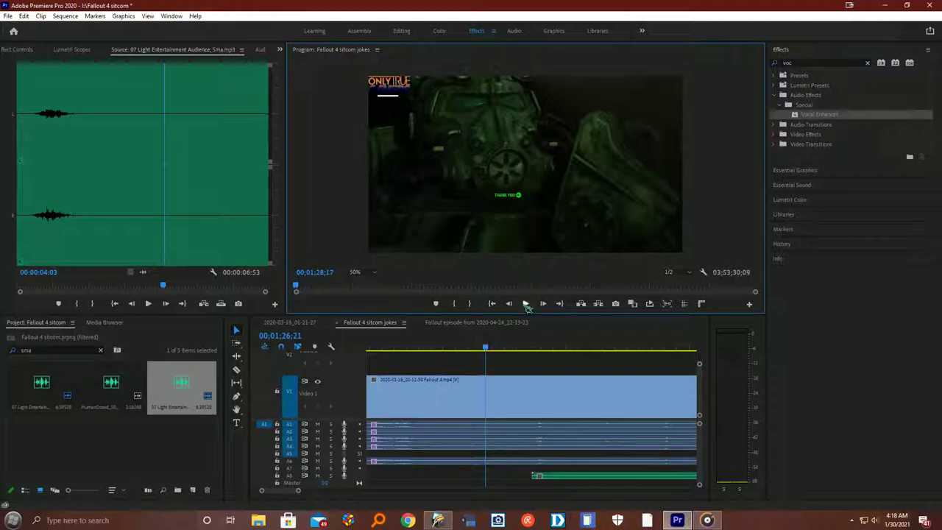
key(ctrl+s)
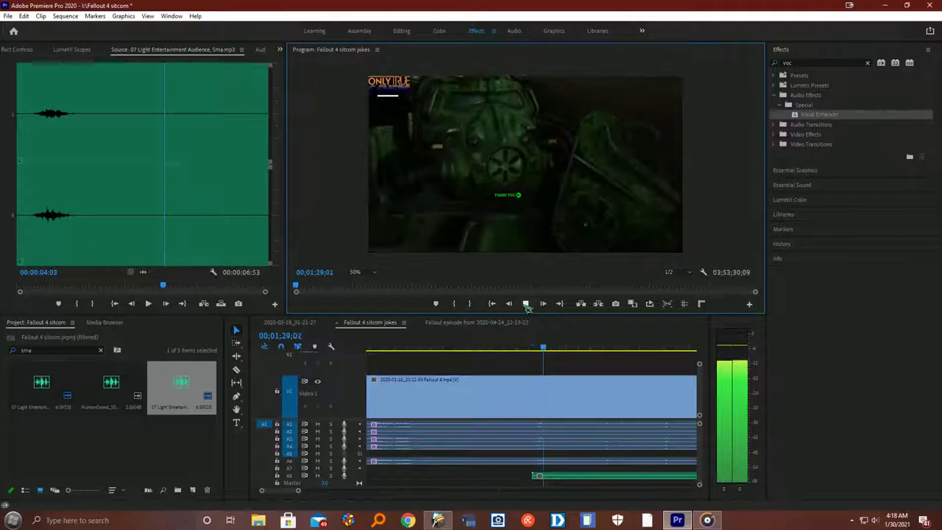
click(526, 304)
click(555, 351)
drag(556, 351, 532, 349)
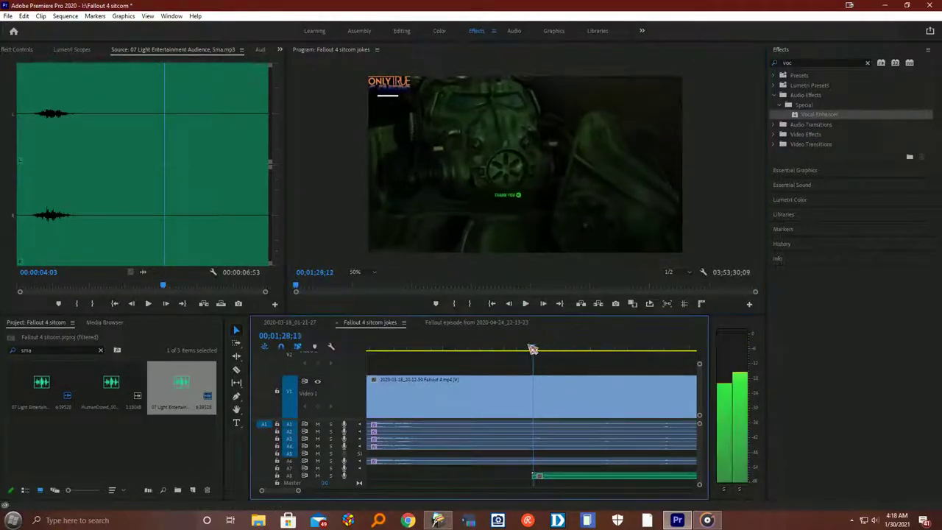
click(525, 304)
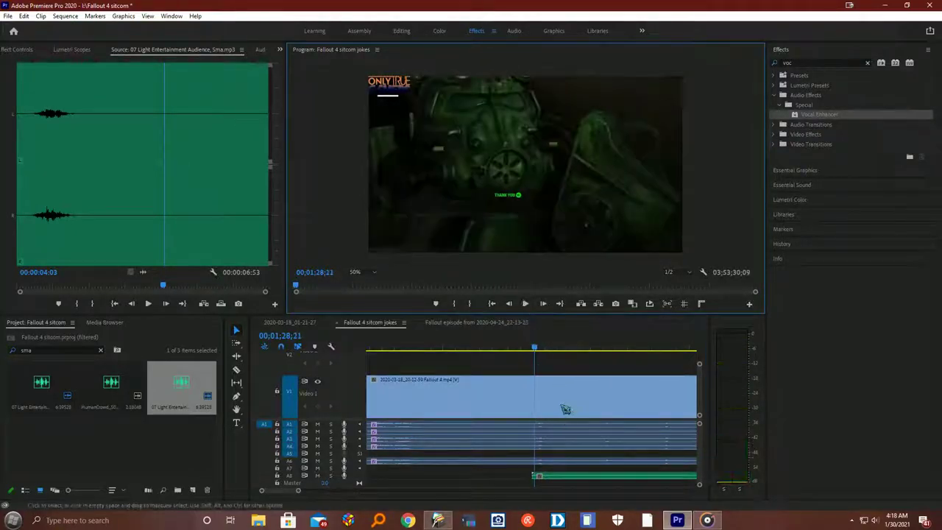
drag(537, 348, 478, 347)
click(526, 303)
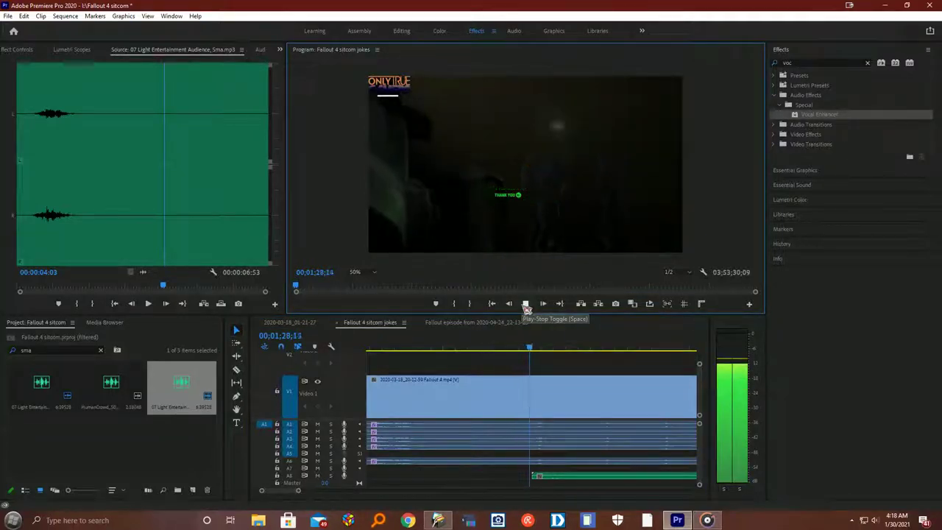
click(525, 304)
Step: Shift the A8 audience clip earlier to start at about 00;01;28;08 and play across its start to check the timing
drag(565, 478, 560, 479)
mouse_move(298, 492)
mouse_down()
mouse_move(273, 492)
mouse_move(281, 491)
mouse_up()
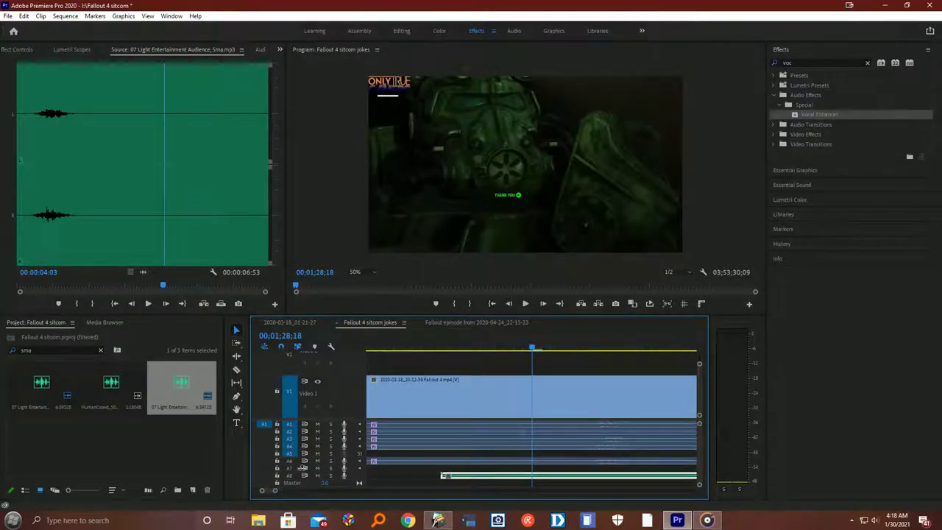
drag(535, 350, 386, 349)
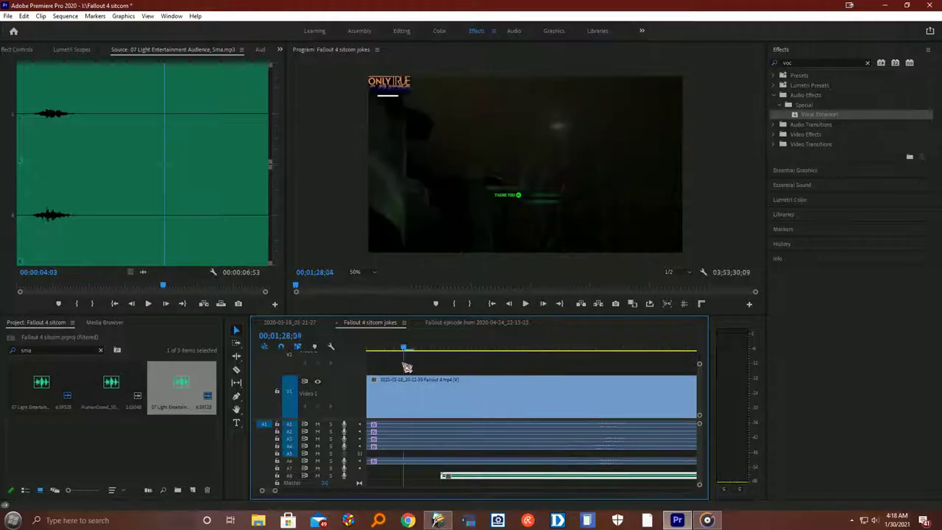
click(525, 303)
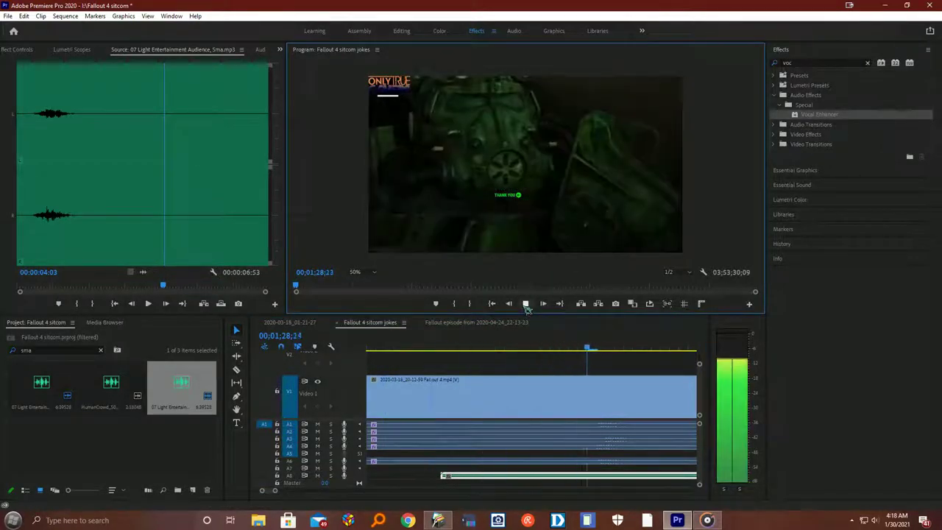
click(526, 303)
drag(669, 349, 426, 346)
click(526, 303)
click(526, 303)
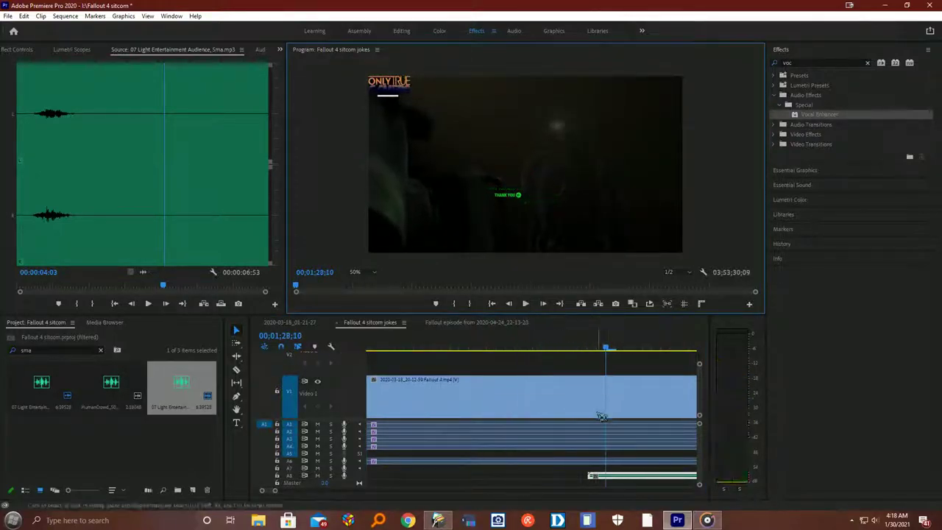
Step: Move the A8 audience clip slightly earlier, to about 00;01;28;06, and check its start against the dialogue
mouse_move(274, 493)
mouse_down()
mouse_move(285, 493)
mouse_move(263, 493)
mouse_up()
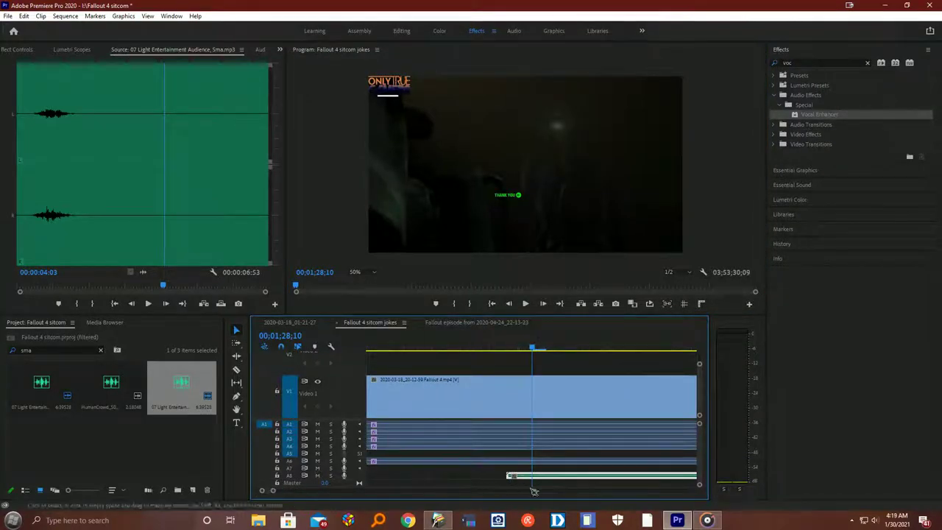
drag(567, 480, 543, 480)
click(526, 303)
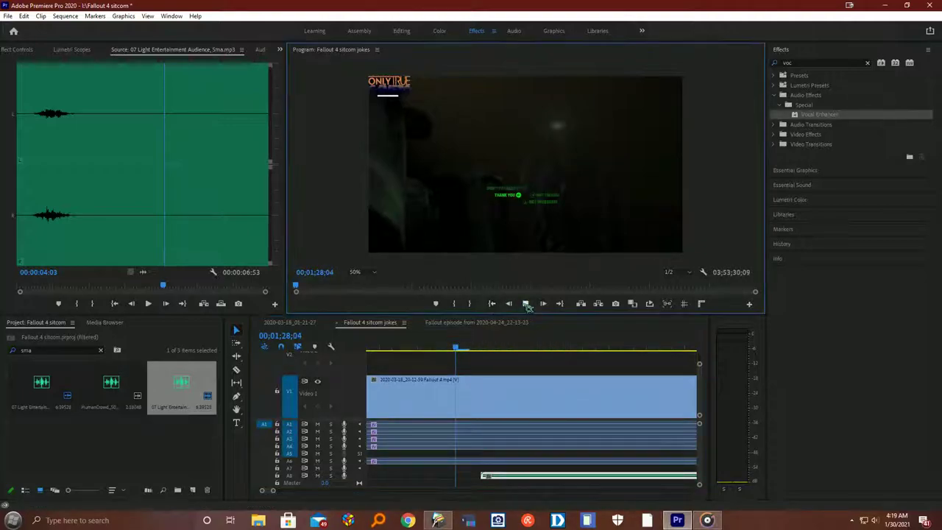
click(291, 340)
drag(291, 341, 273, 332)
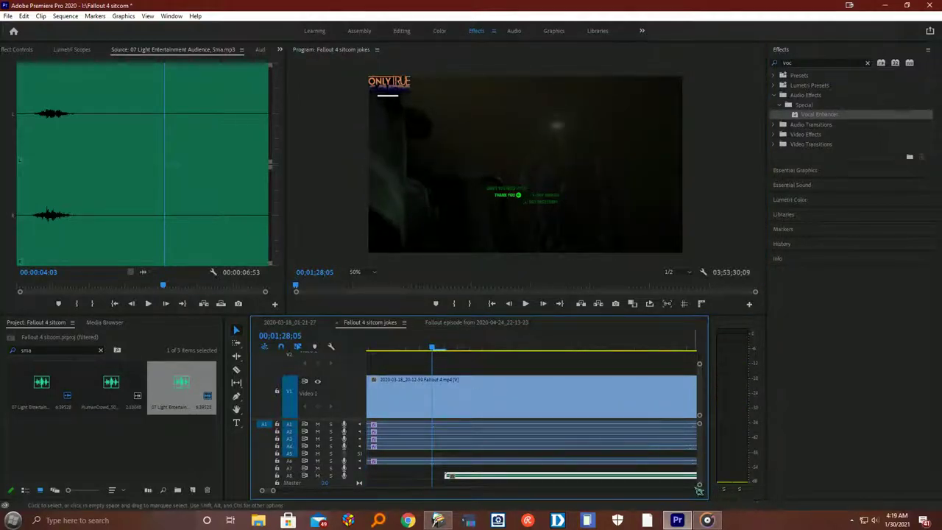
Step: Expand track A8 to show its waveform, shift the audience clip earlier to about 00;01;28;01, and play the result
drag(700, 491, 708, 467)
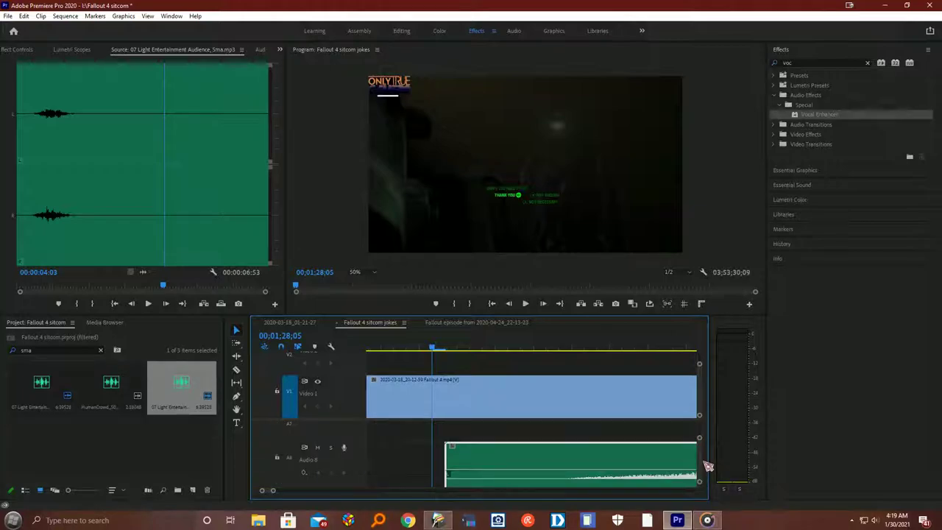
drag(432, 350, 537, 353)
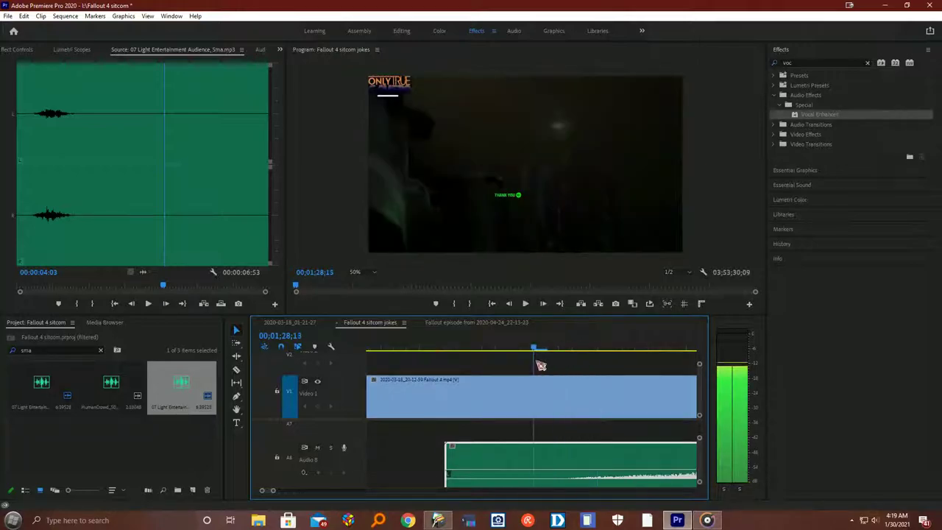
drag(635, 454, 567, 454)
drag(507, 353, 371, 351)
click(525, 303)
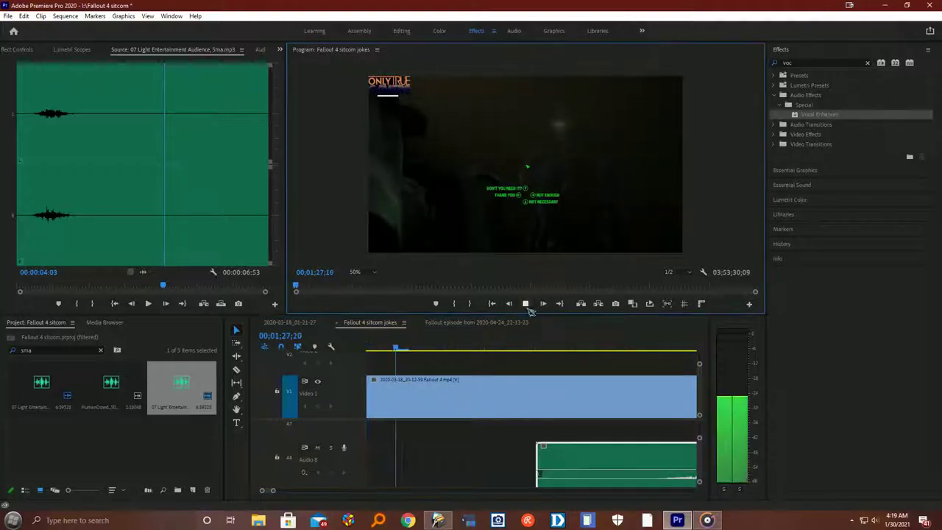
key(space)
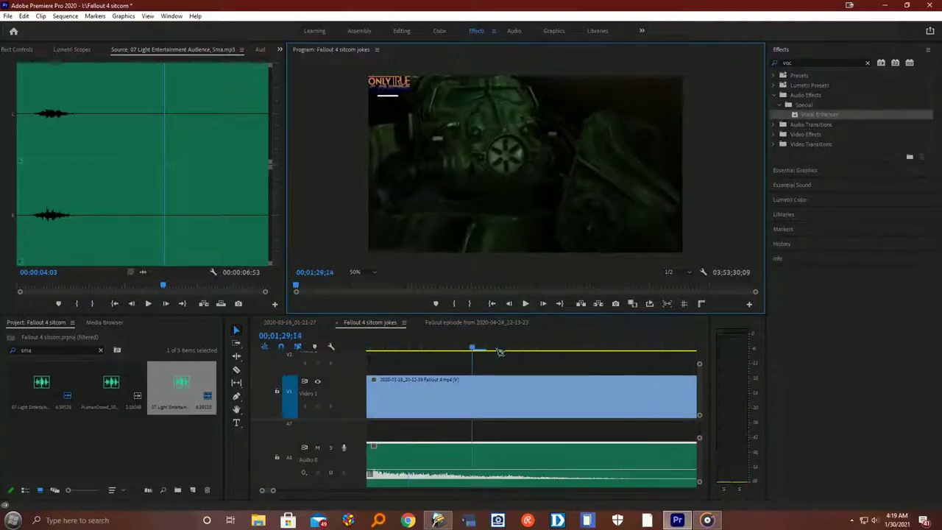
Step: Replay the passage from about 00;01;27;01 through the audience clip to judge its new timing
drag(274, 490, 302, 490)
drag(535, 349, 489, 347)
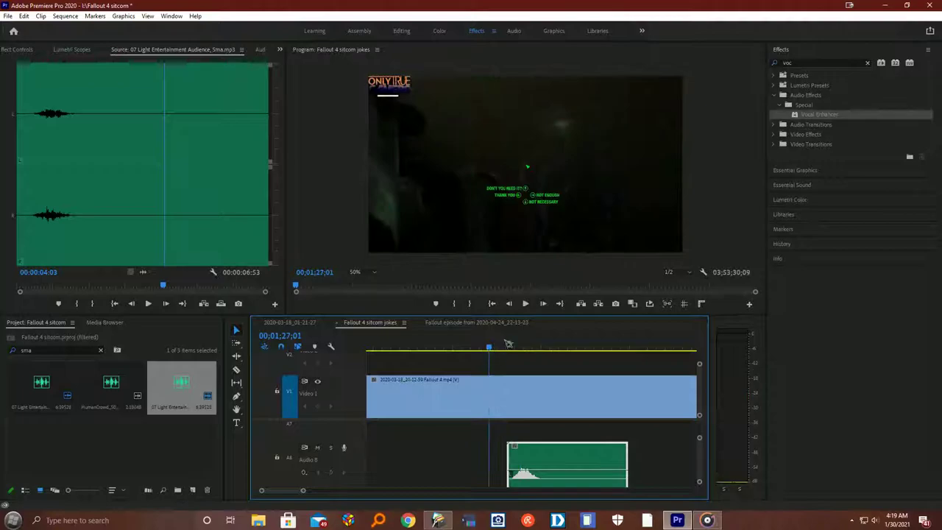
click(525, 303)
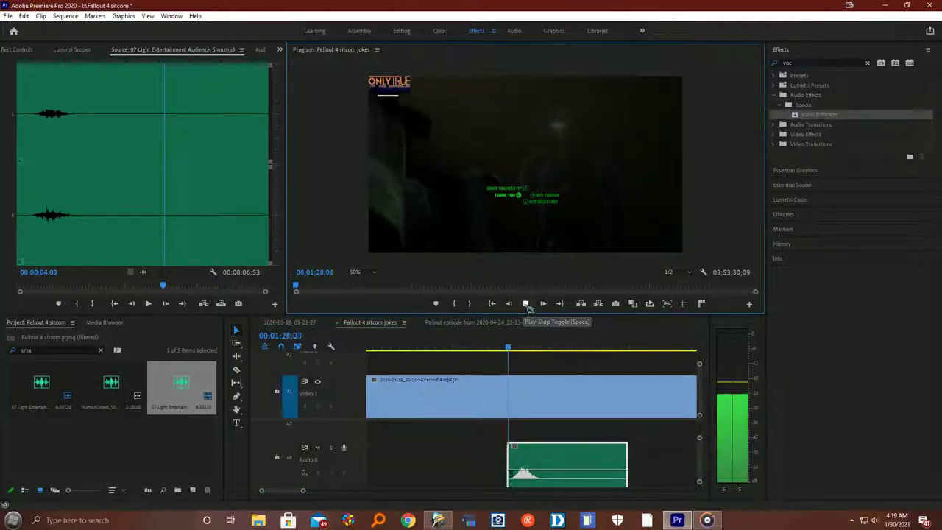
click(527, 305)
drag(525, 348, 489, 347)
click(526, 305)
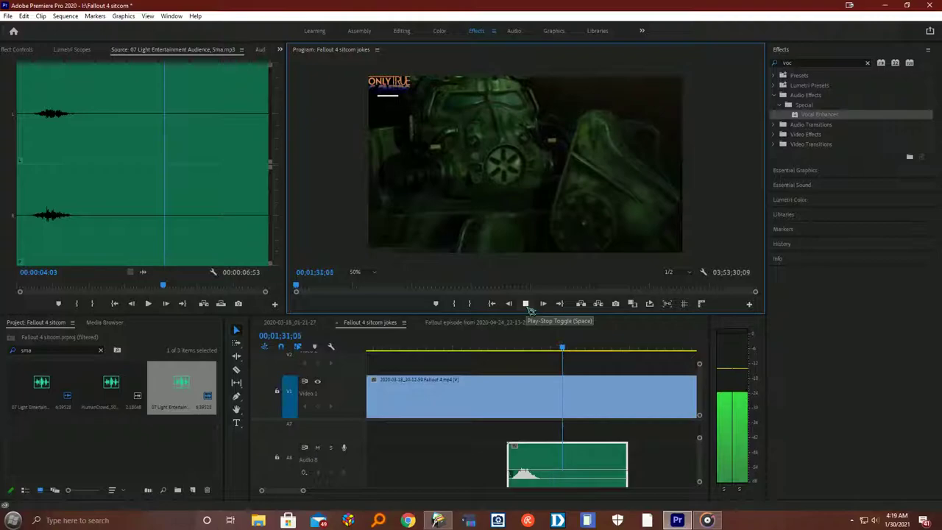
Step: Review the footage following the audience clip, stopping playback at 00;01;35;13
click(304, 493)
drag(304, 493, 343, 494)
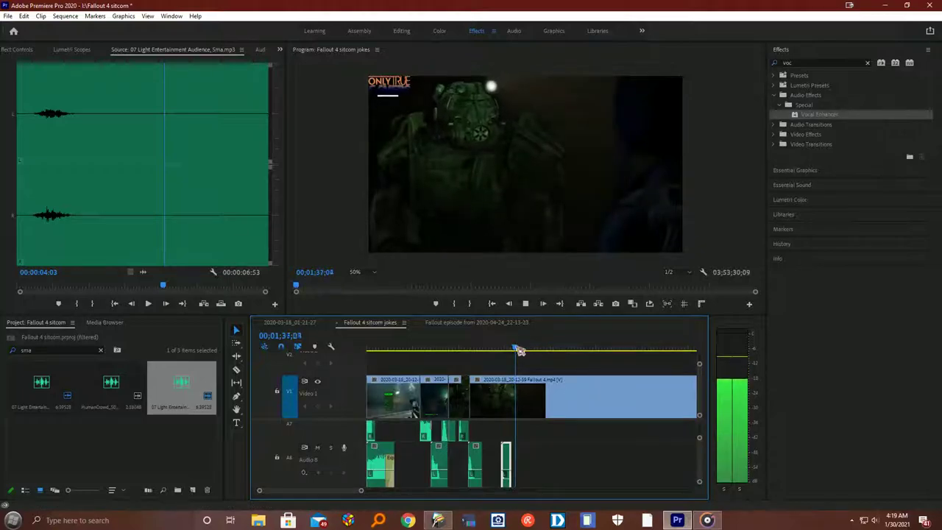
click(526, 304)
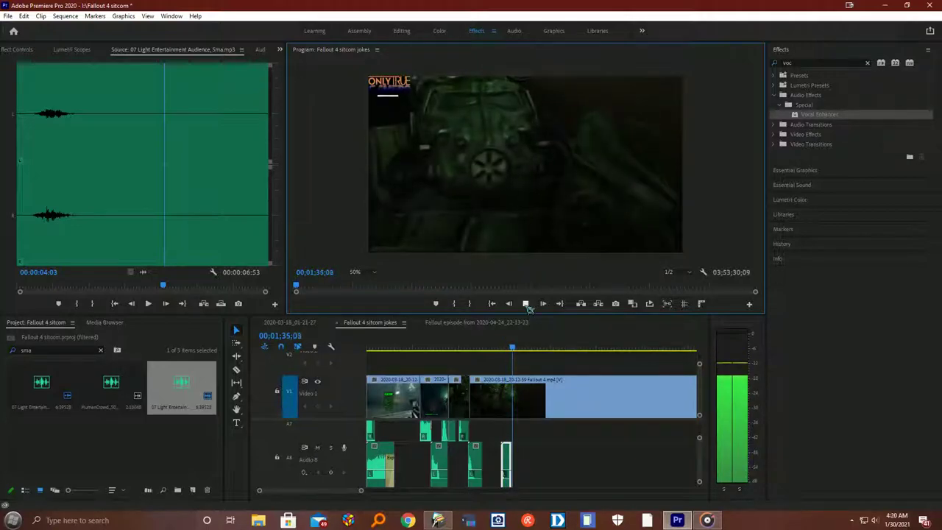
click(527, 305)
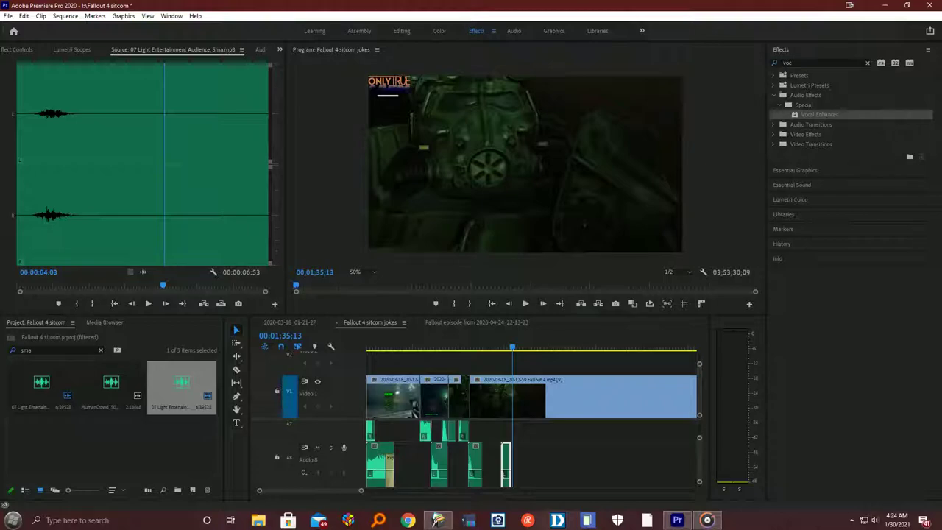
key(super+d)
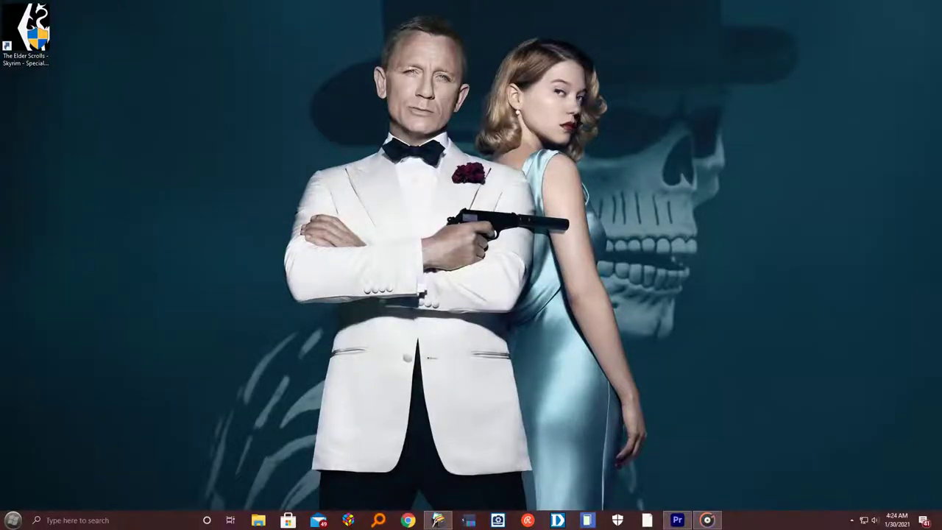
key(super+d)
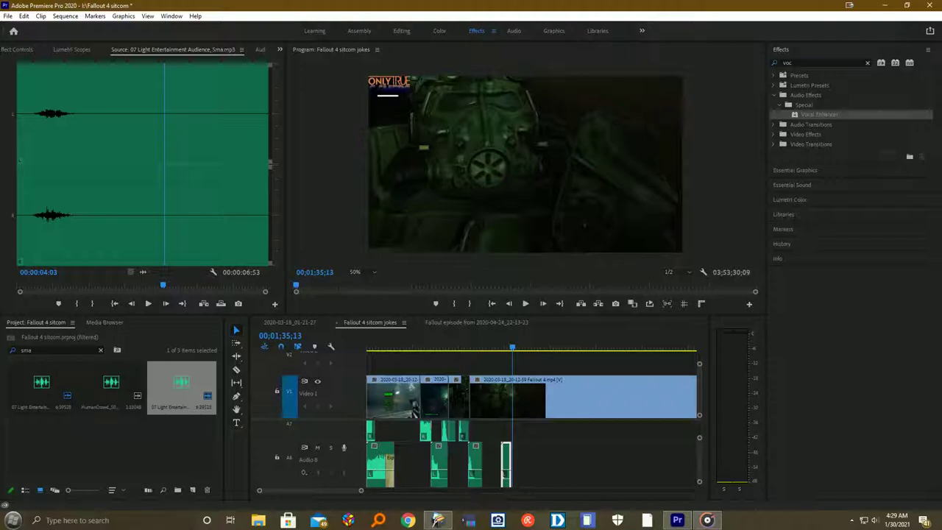
key(super+d)
key(super+d)
key(ctrl+s)
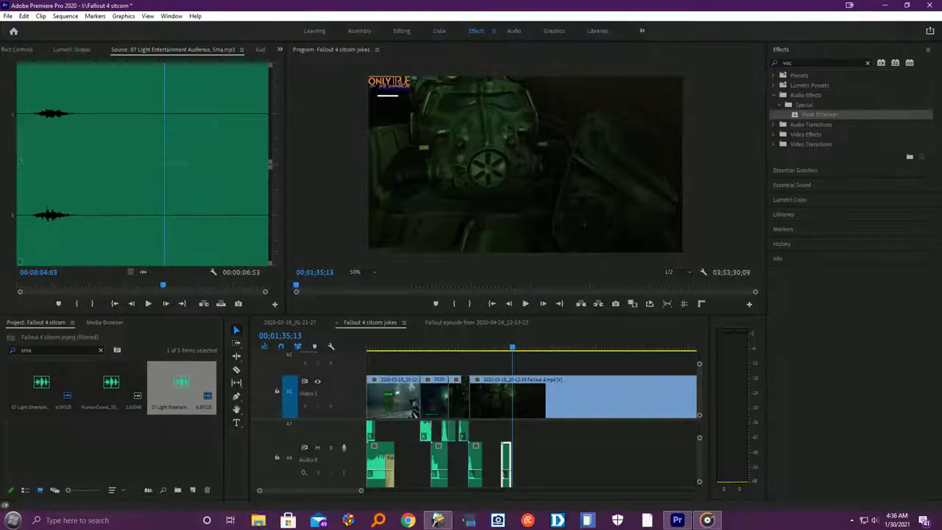
Step: Search the project for "start" and place the 333416 startled sound on track A8 at about 00;01;35;13
drag(515, 412, 155, 397)
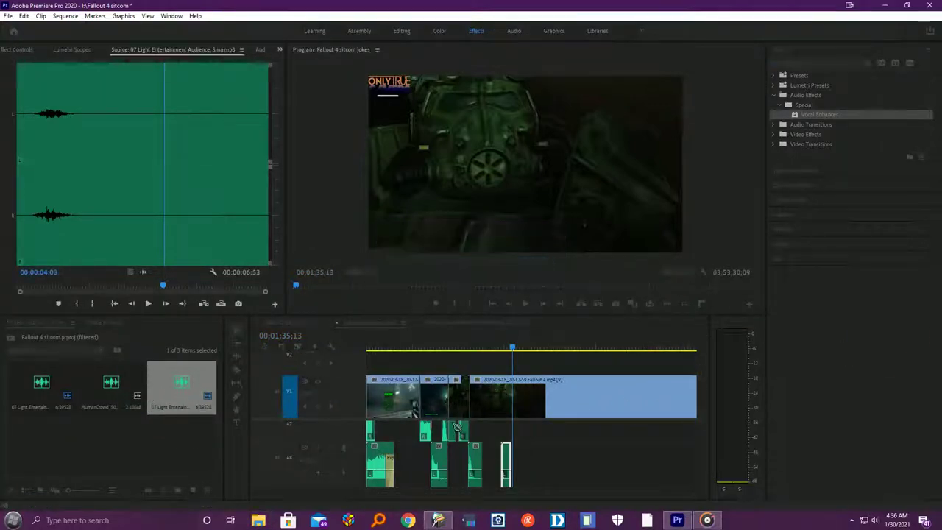
drag(362, 490, 336, 493)
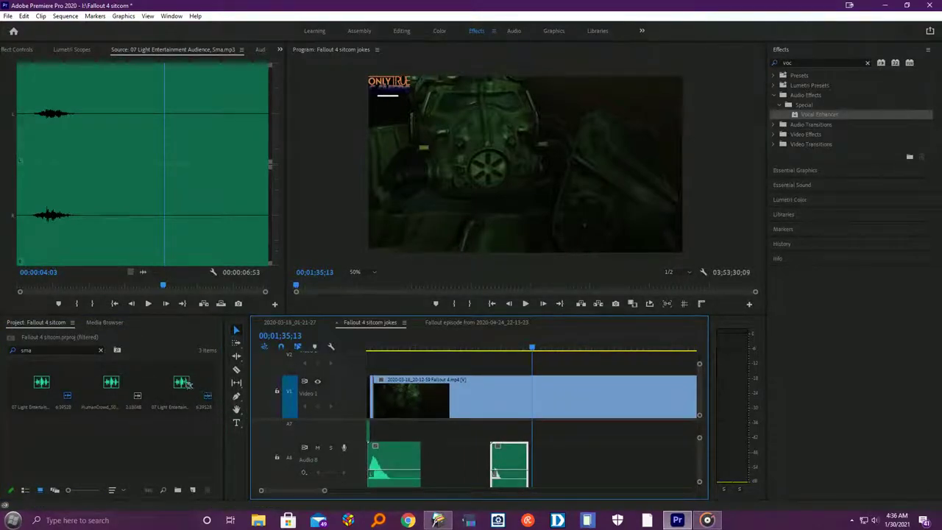
click(100, 351)
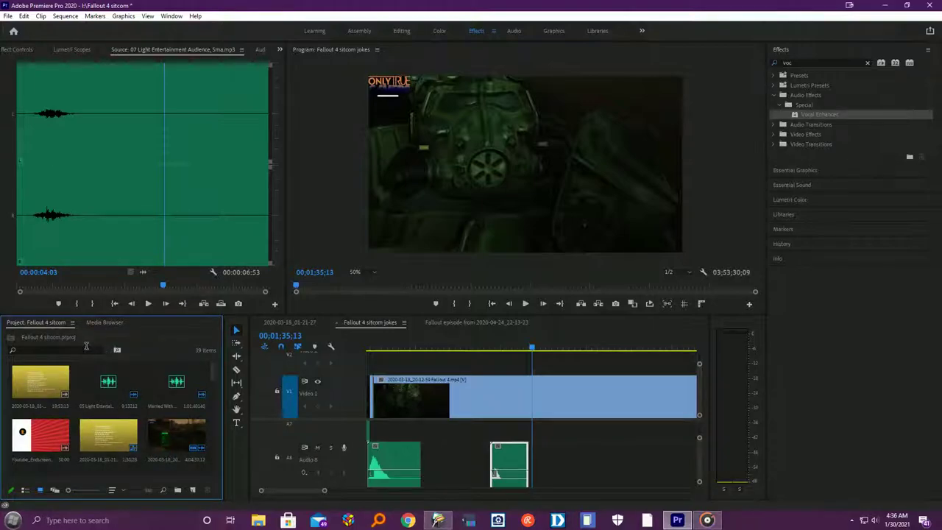
click(86, 348)
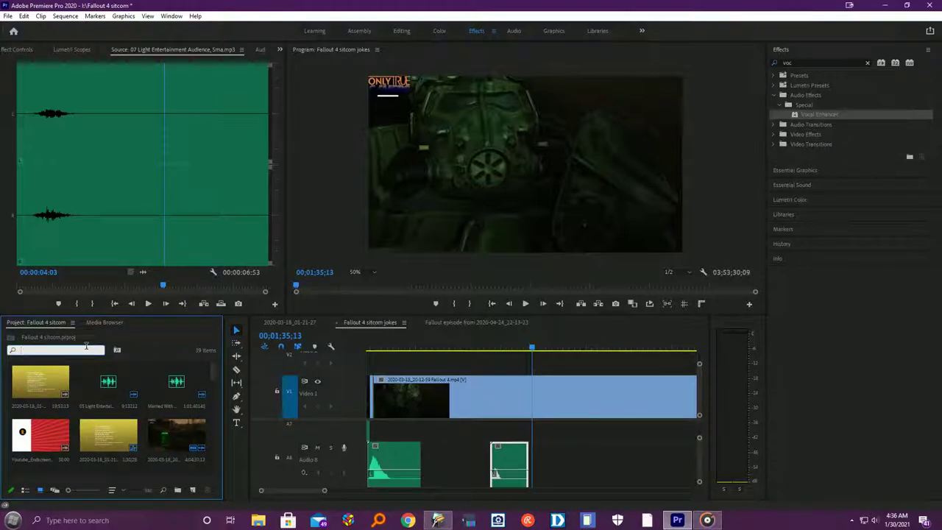
text(start)
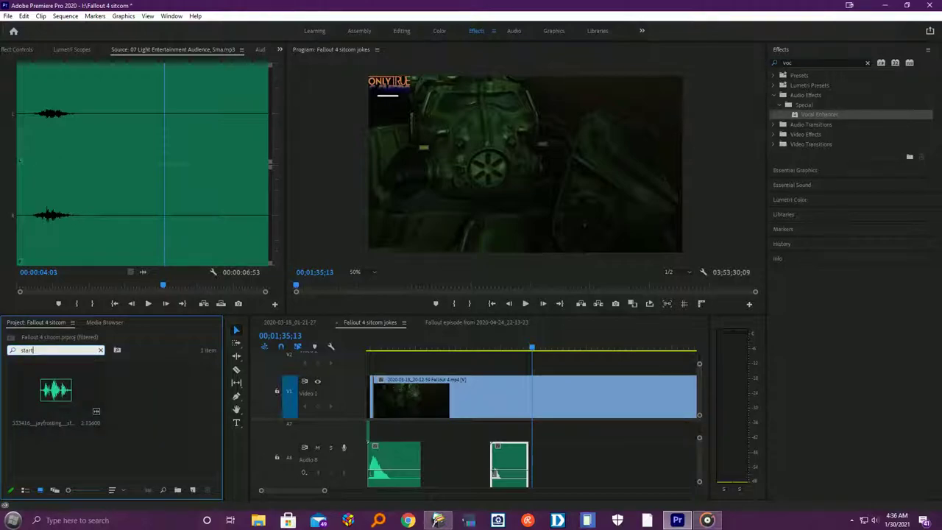
drag(53, 407, 541, 454)
Step: Play the passage from about 00;01;29;09 up to the startled sound at 00;01;35;18
drag(533, 346, 498, 348)
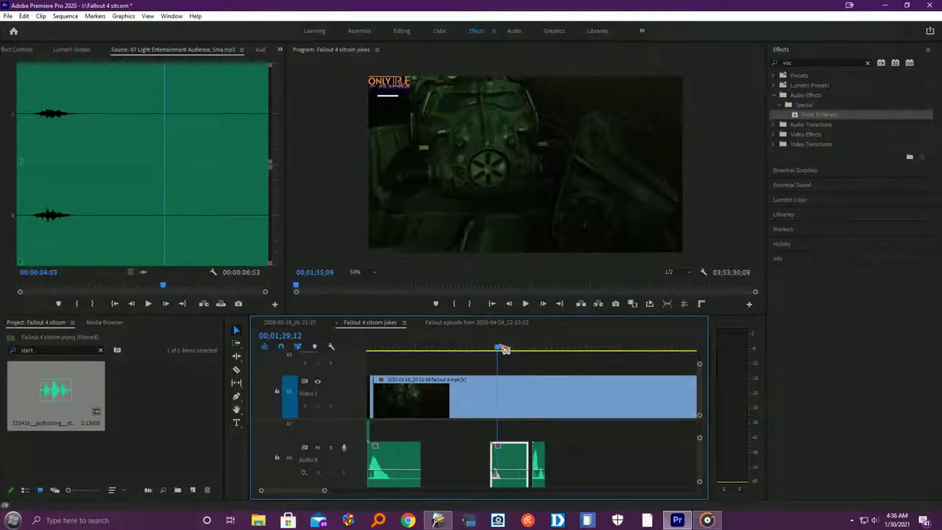
click(526, 304)
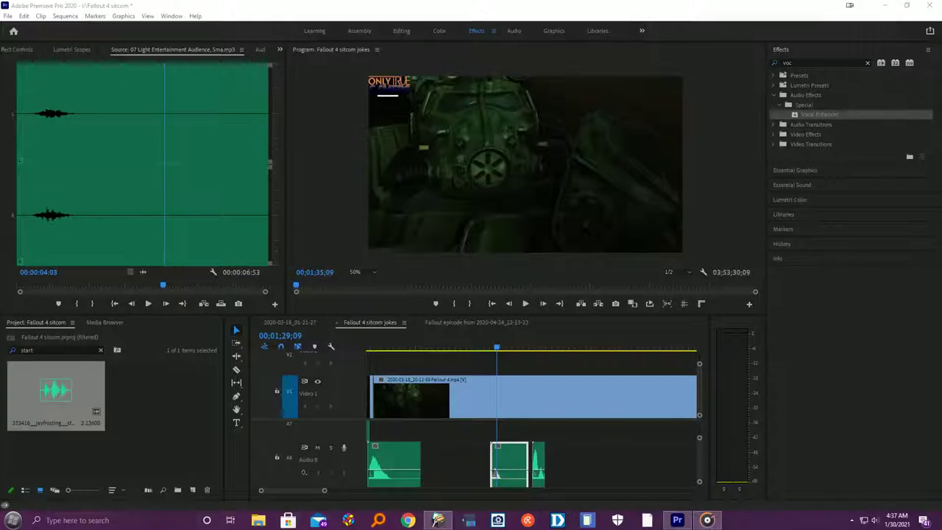
click(525, 303)
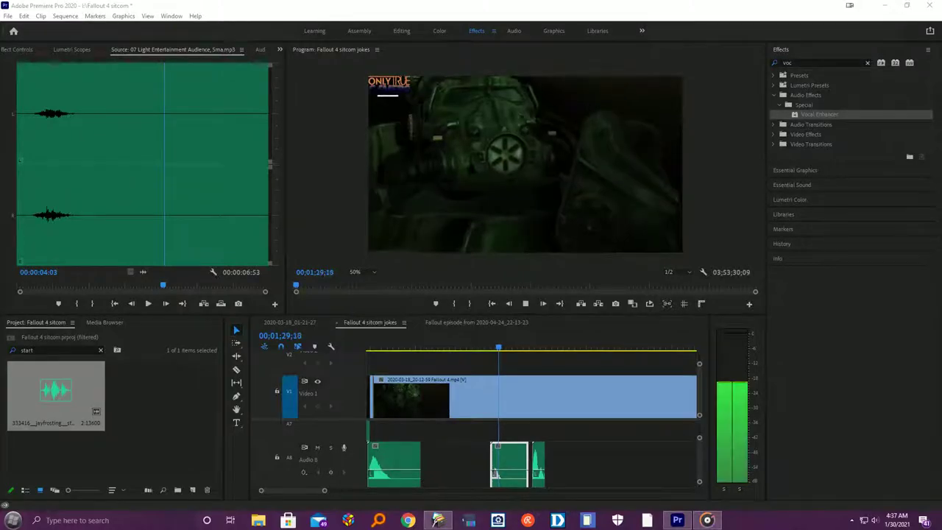
click(525, 303)
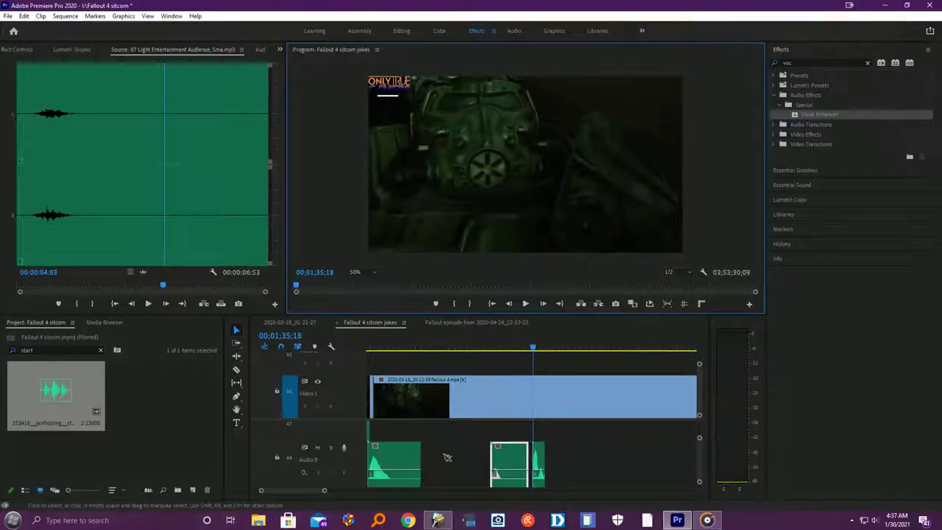
Step: Replay the startled sound against the dialogue at closer timeline scale to judge its timing
drag(324, 490, 308, 491)
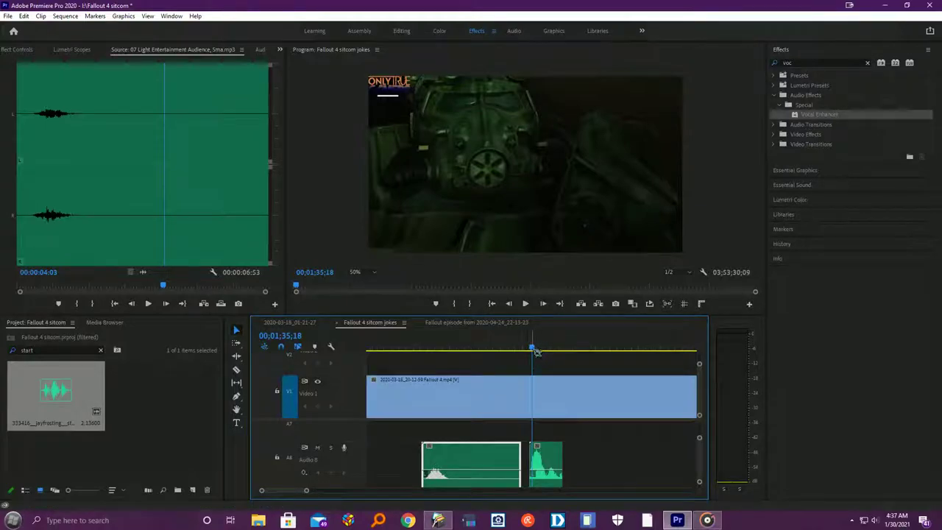
click(507, 347)
click(526, 303)
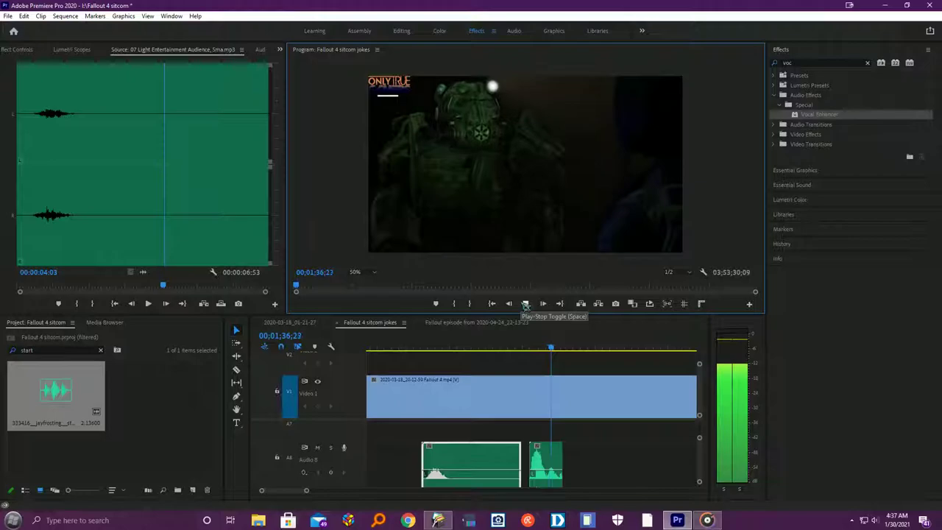
click(525, 303)
click(495, 347)
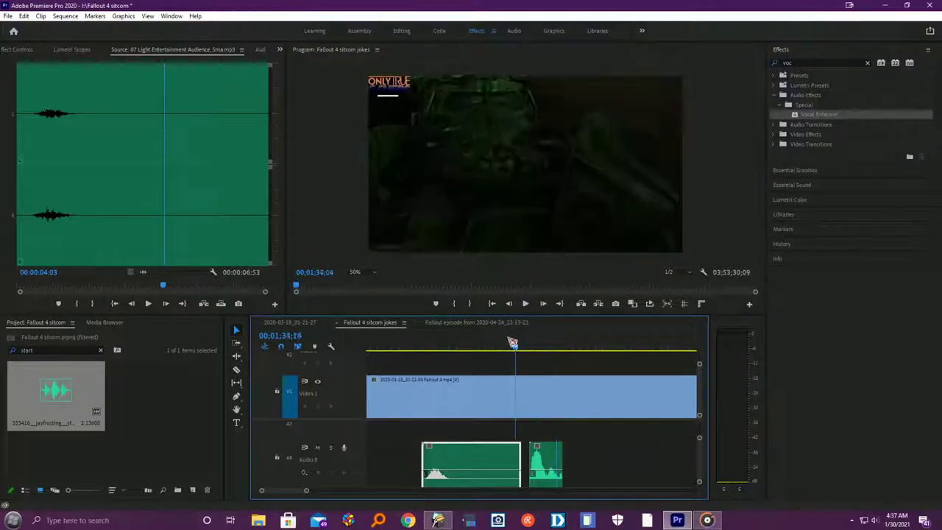
Step: Locate the reaction point at 00;01;35;11 by playback and shift the startled clip on A8 to start there
mouse_move(307, 491)
mouse_down()
mouse_move(315, 496)
mouse_move(288, 495)
mouse_up()
click(526, 303)
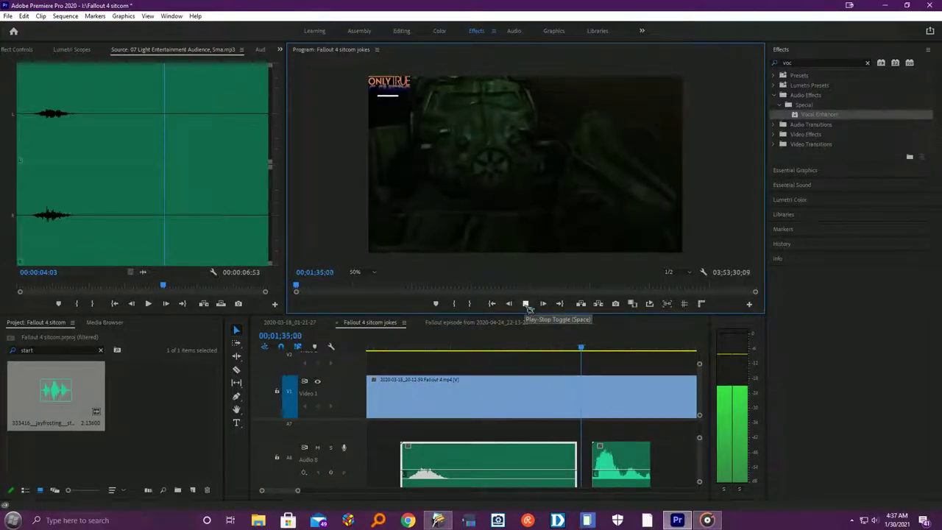
click(526, 304)
click(626, 456)
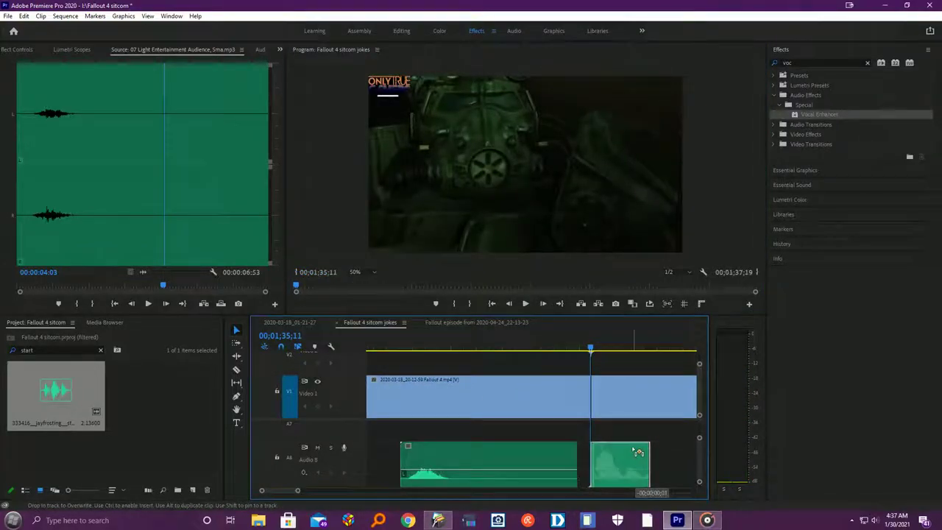
Step: Play from 00;01;32;26 through the end of the startled clip, stopping at about 00;01;37;22
drag(590, 347, 531, 348)
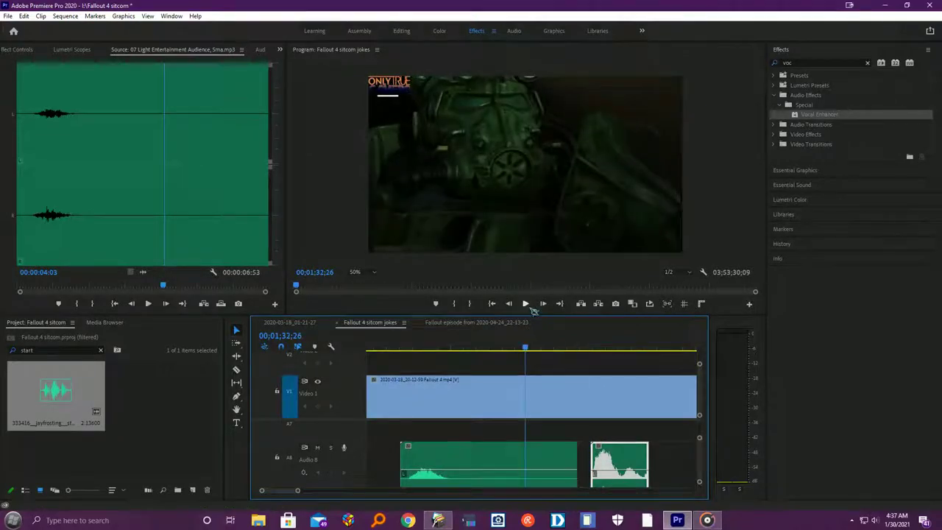
click(525, 303)
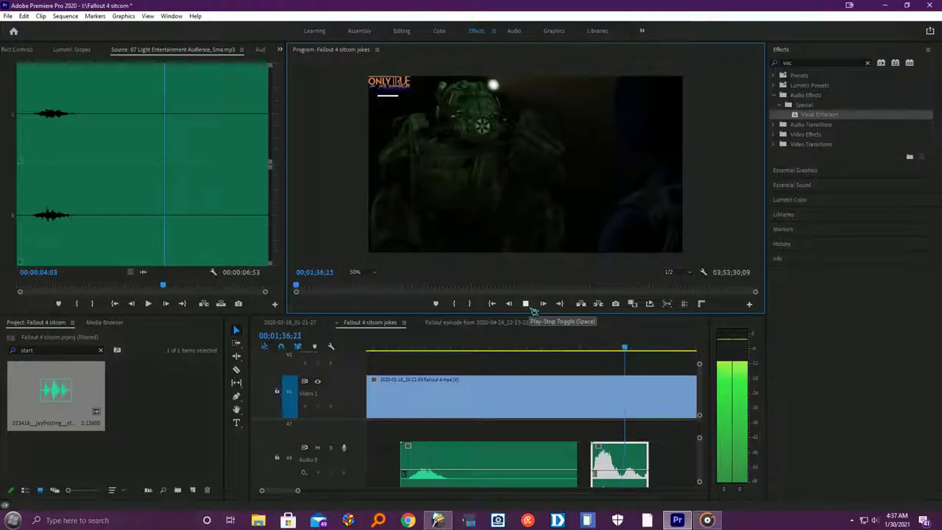
click(526, 303)
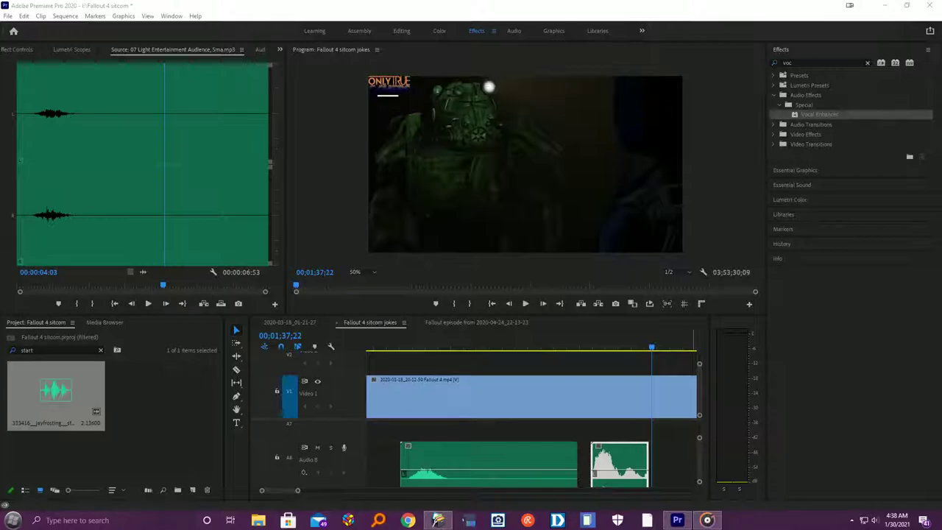
key(super+d)
key(super+d)
key(super+d)
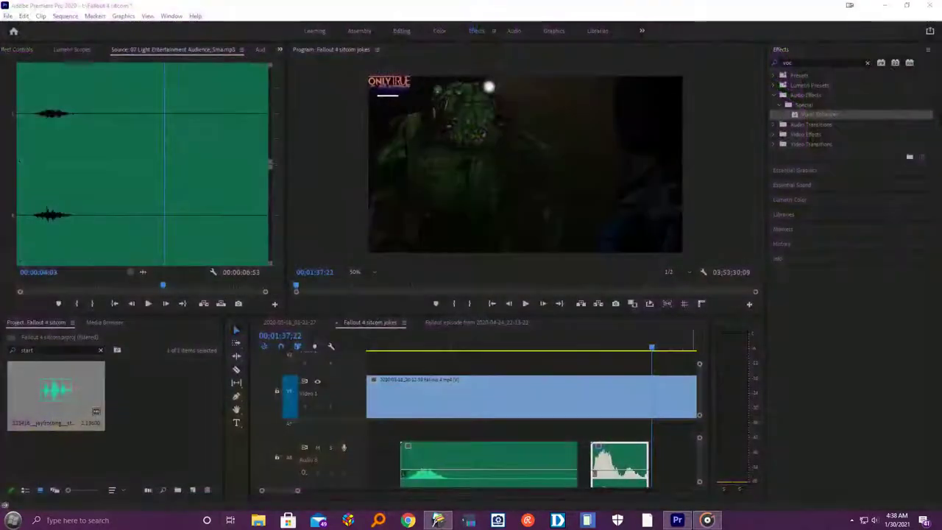
key(super+d)
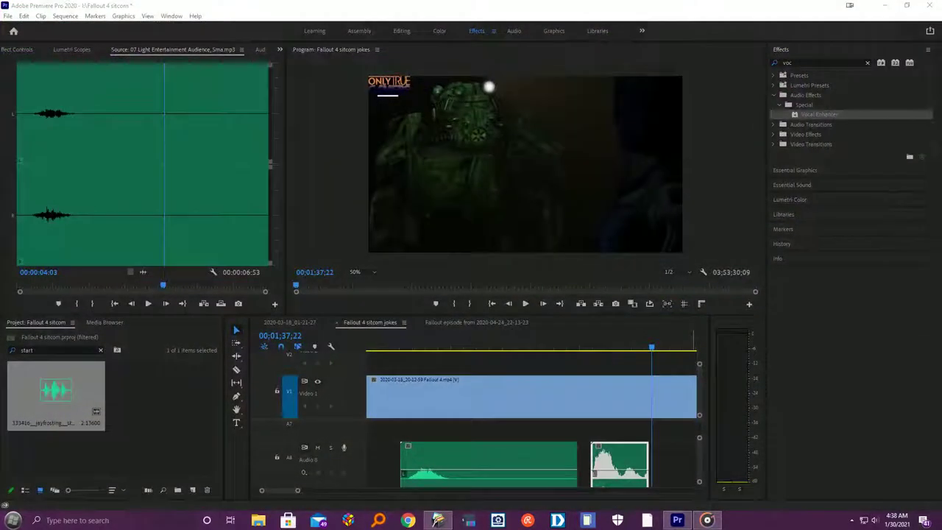
key(super+d)
key(super+d)
key(super+d)
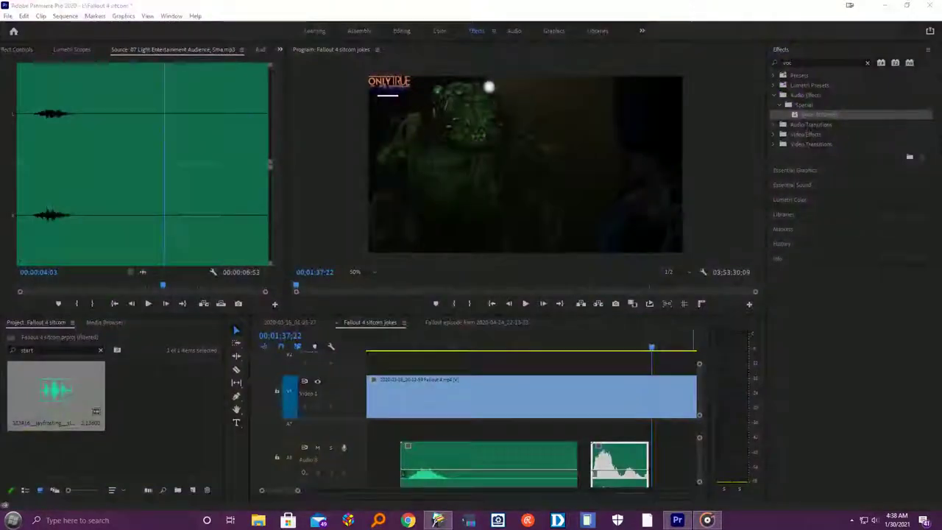
key(super+d)
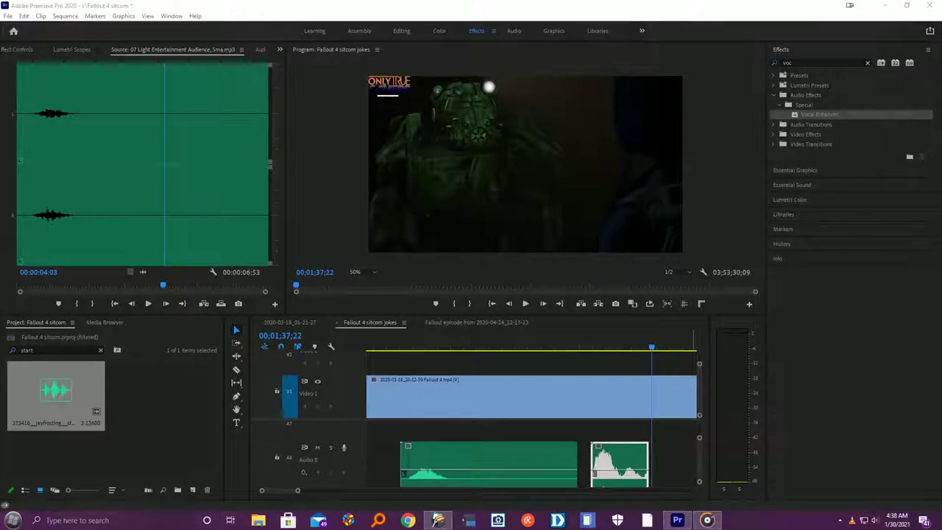
Step: Open the 333416 startled-2 sound in the source monitor and import the 333417 sound file into the project
drag(652, 350, 605, 357)
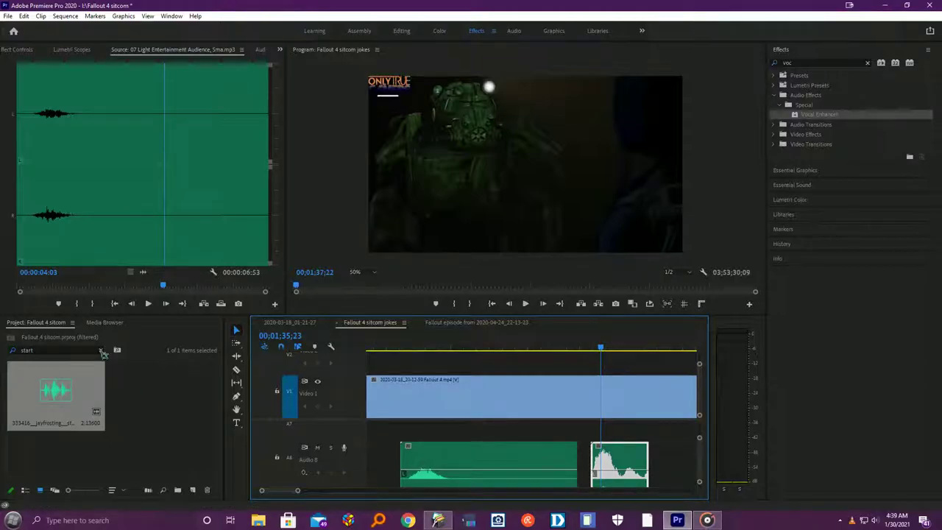
double_click(67, 394)
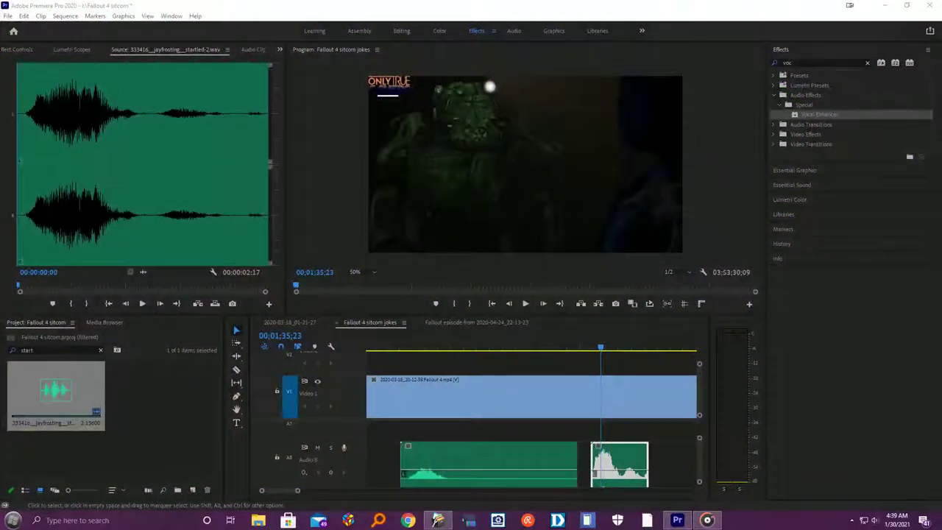
drag(941, 361, 126, 420)
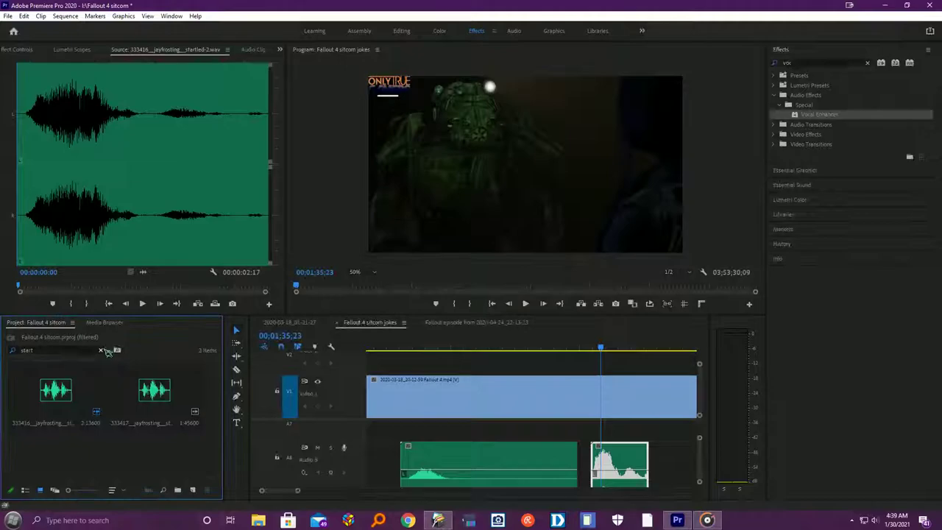
Step: Search the project for "start" again and play the startled-2 sound in full in the source monitor
click(102, 351)
click(91, 351)
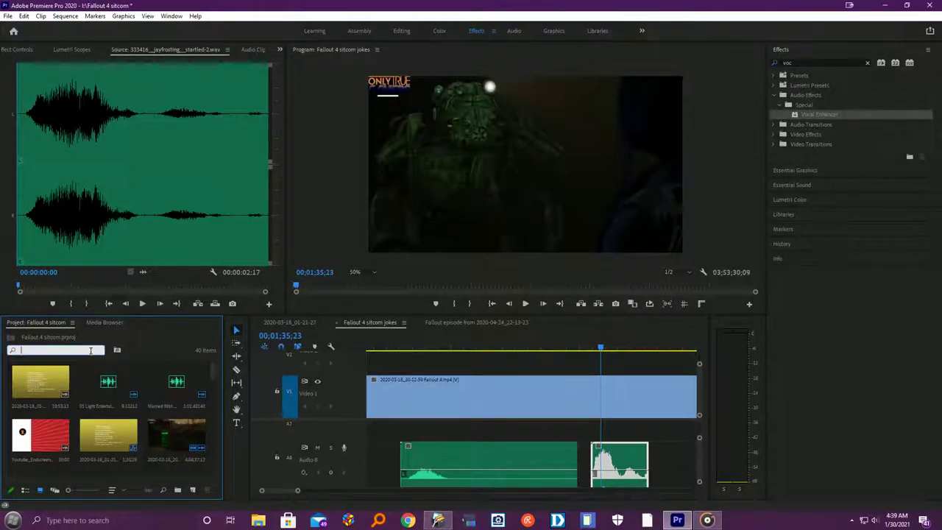
text(start)
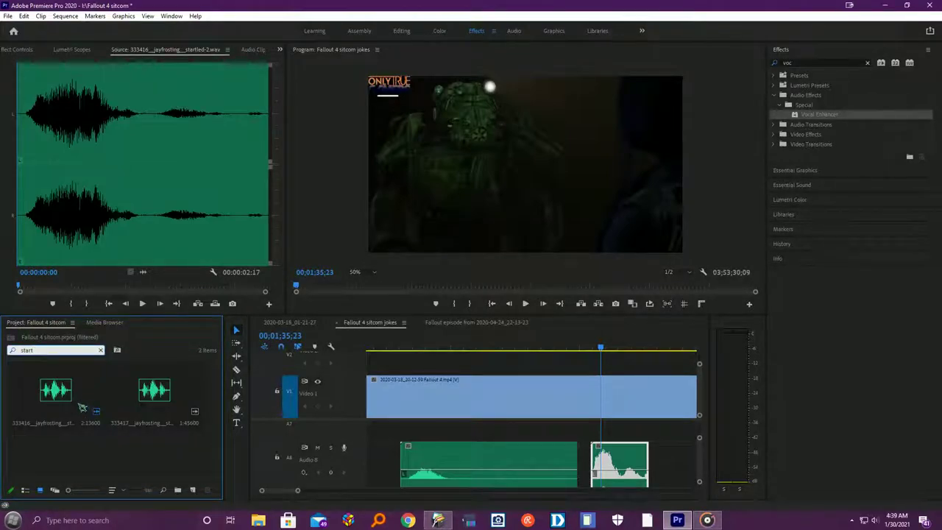
double_click(87, 410)
click(144, 304)
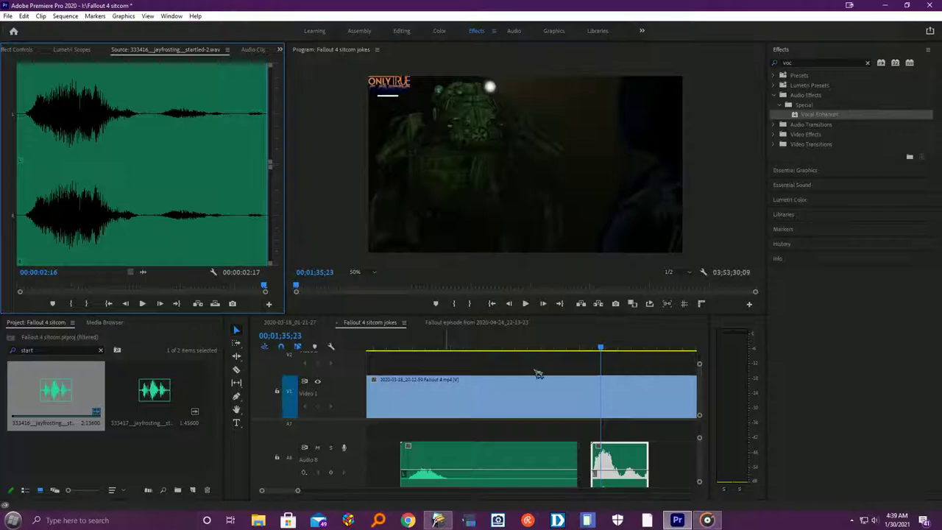
Step: Replay the dialogue from about 00;01;32;23 past the startled clip, stopping at 00;01;40;29
click(523, 348)
click(527, 304)
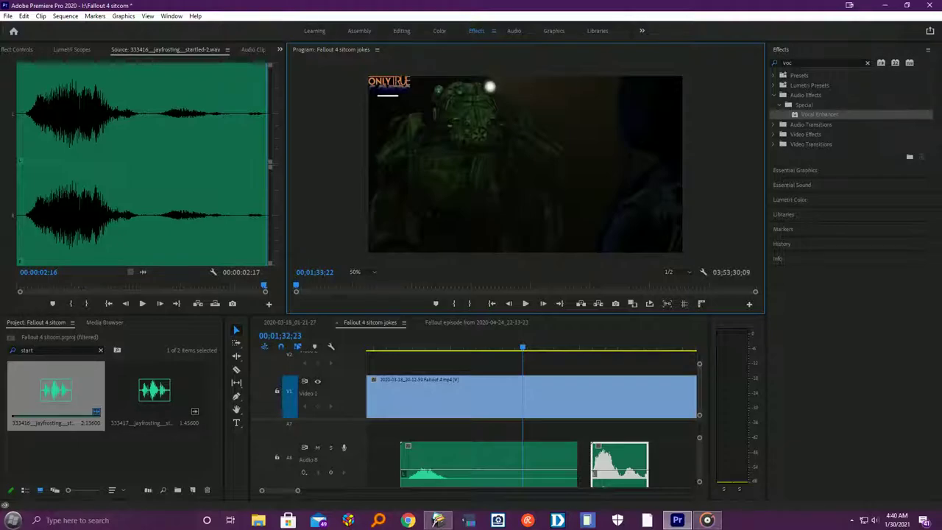
key(space)
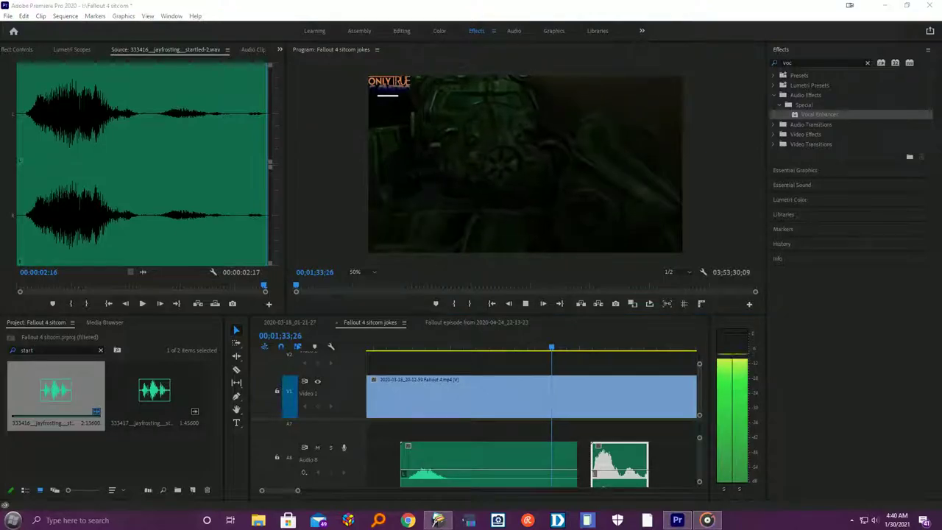
click(549, 344)
click(519, 347)
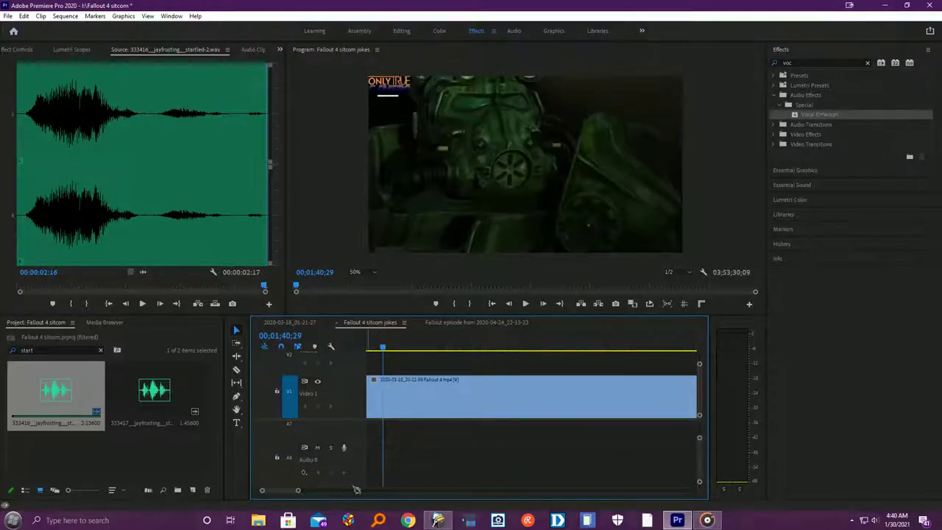
Step: Save the Fallout 4 sitcom project
scroll(327, 494, up, 3)
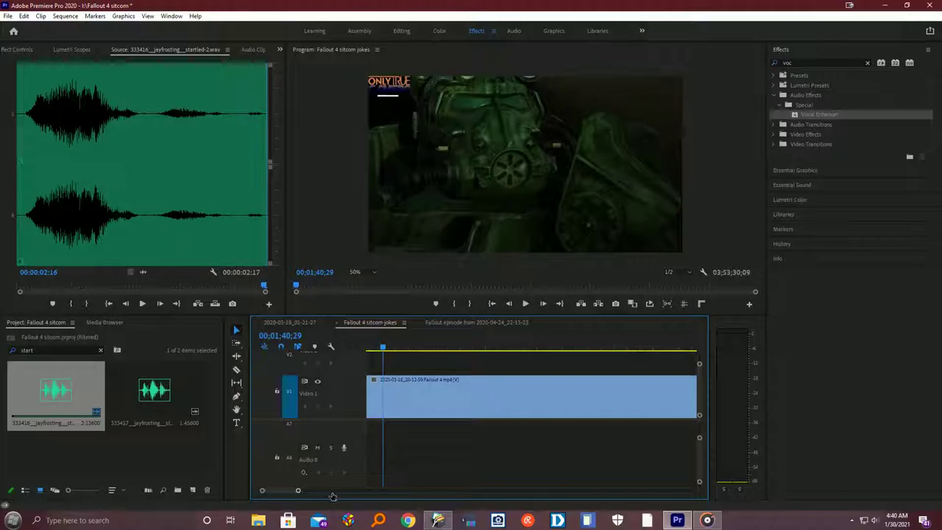
click(9, 16)
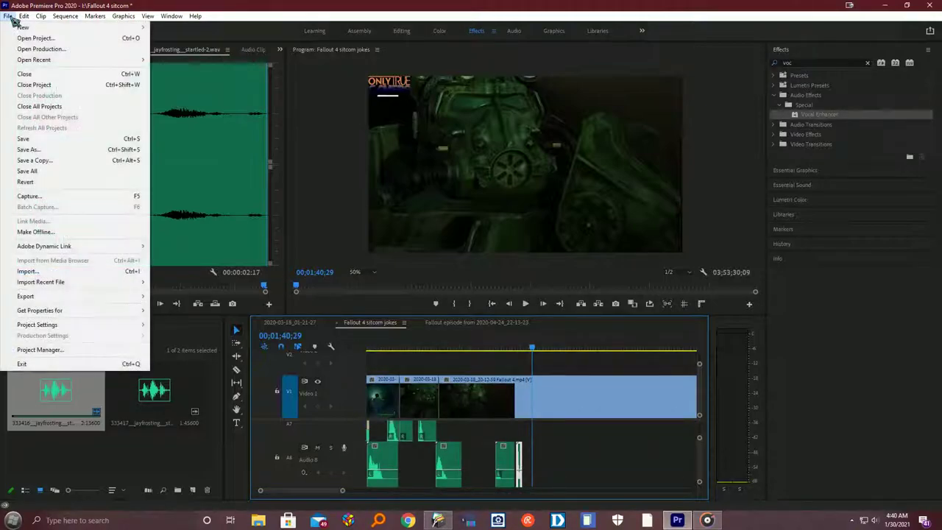
click(32, 140)
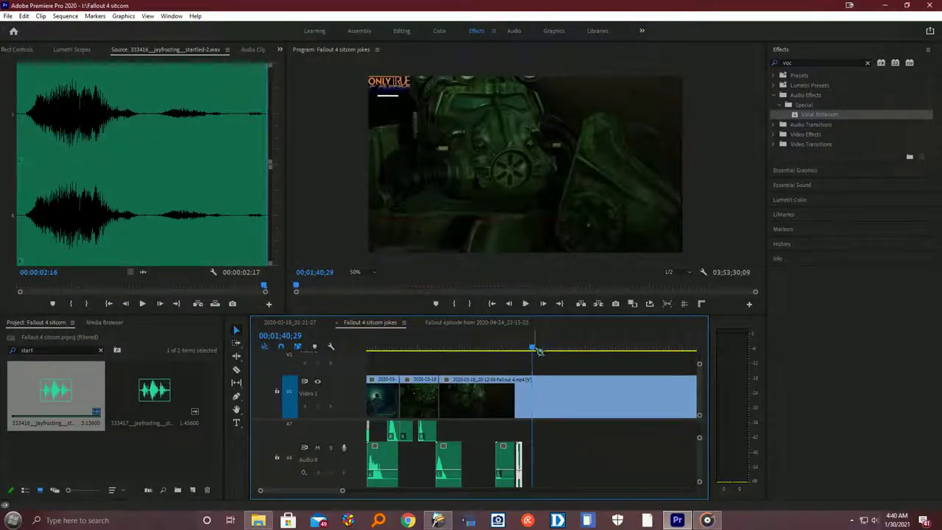
Step: Return the playhead to 00;01;32;09 and review the stretch leading into the startled clip in a wider timeline view
drag(536, 350, 507, 348)
click(526, 304)
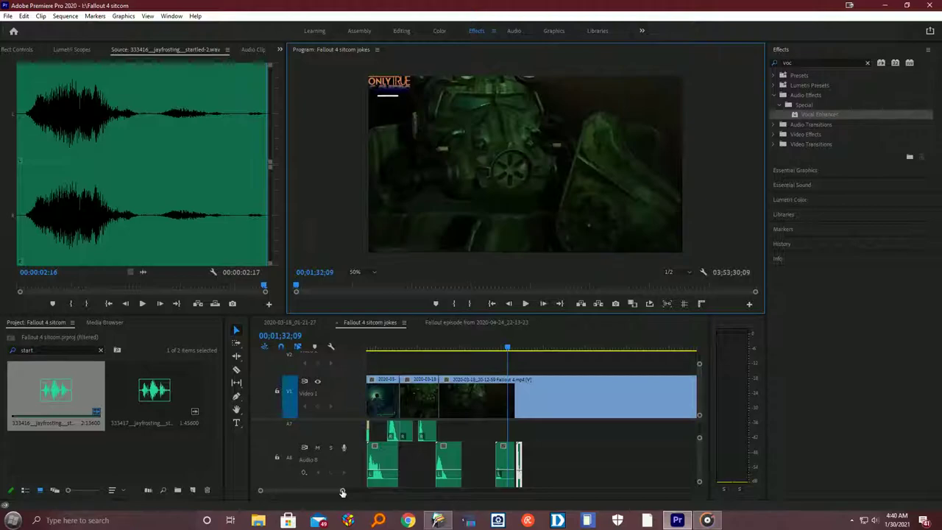
mouse_move(342, 492)
mouse_down()
mouse_move(367, 491)
mouse_move(353, 490)
mouse_up()
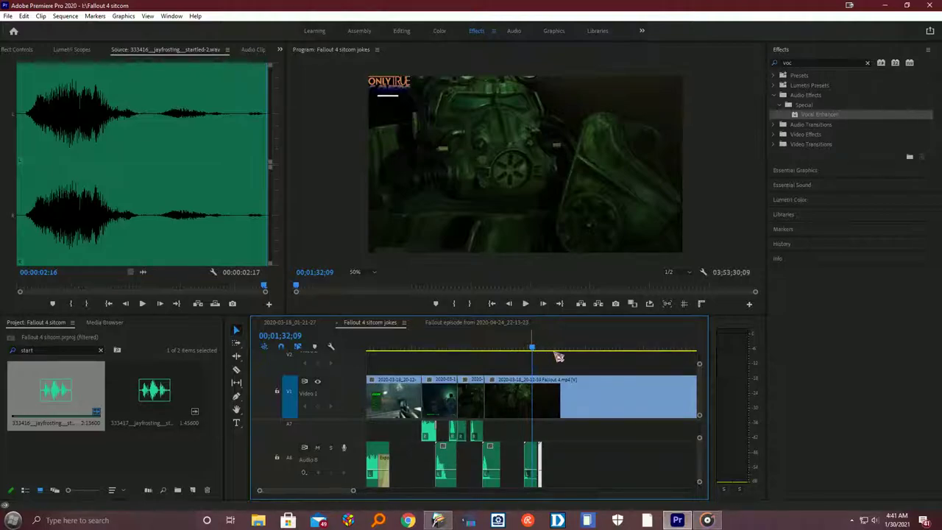
Step: Replay the dialogue leading through and just past the startled clip, stopping at 00;01;40;03
mouse_move(535, 352)
mouse_down()
mouse_move(543, 350)
mouse_move(528, 351)
mouse_up()
click(527, 304)
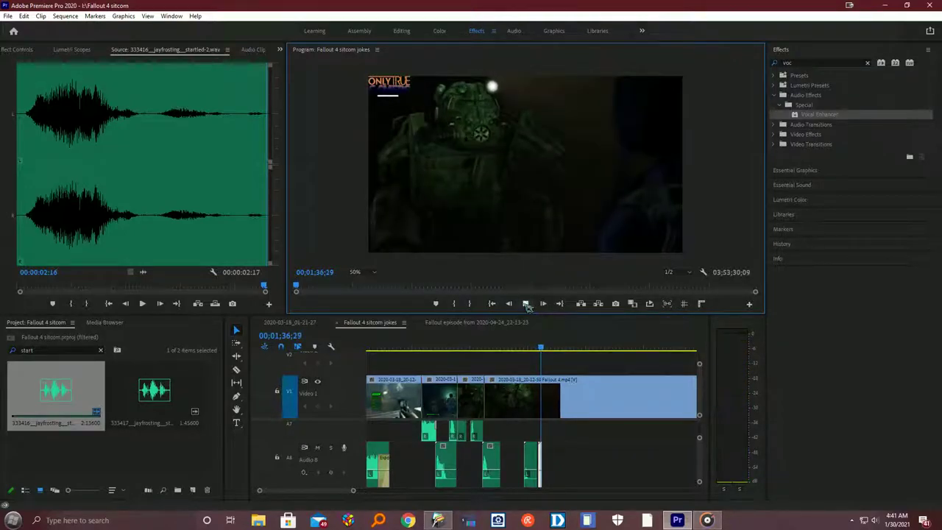
click(527, 305)
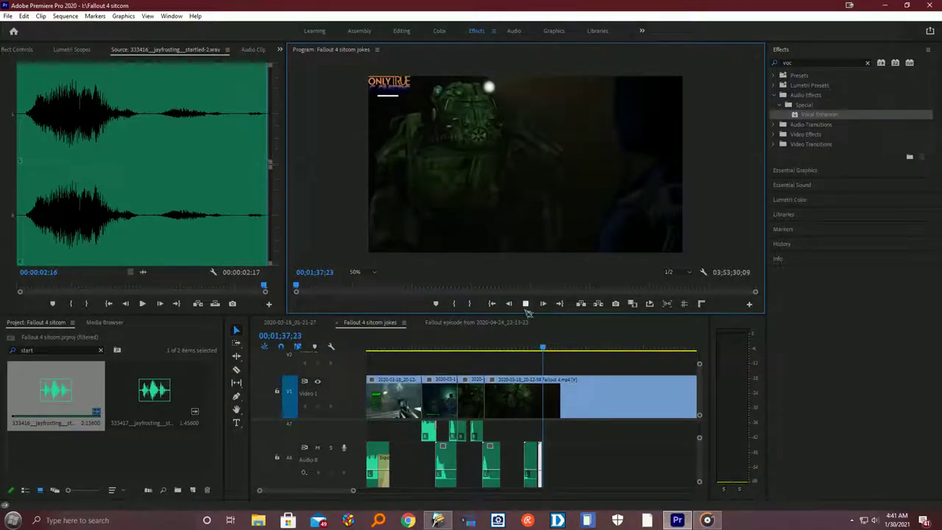
click(526, 304)
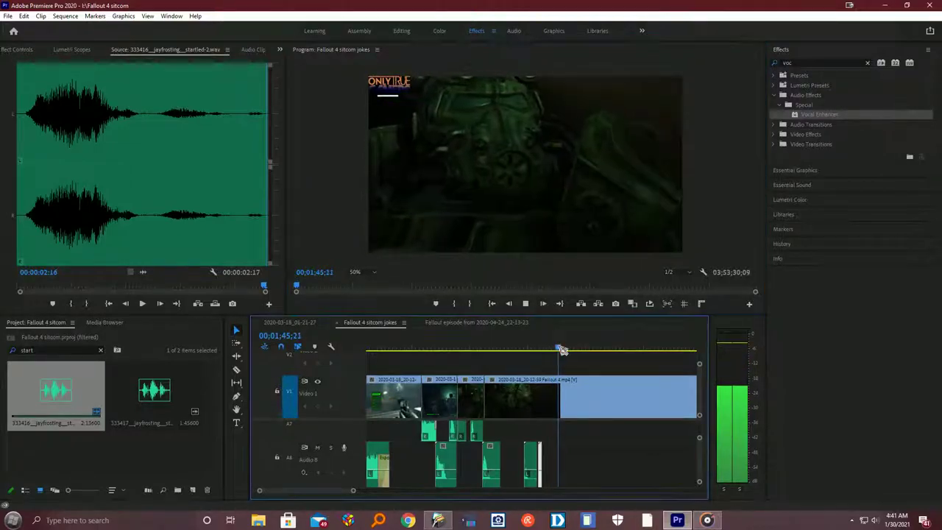
click(527, 318)
click(526, 304)
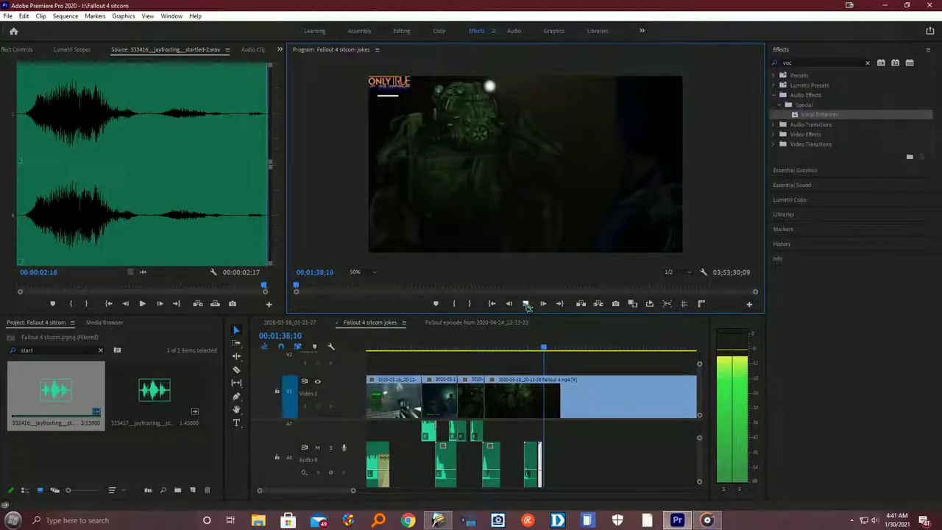
click(525, 304)
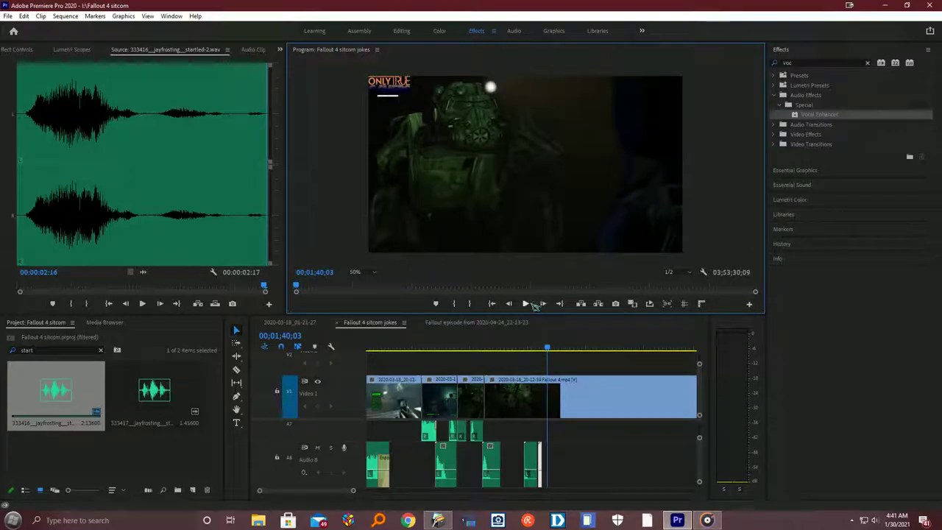
Step: Play the stretch after the startled clip once more, stopping at 00;01;40;05
drag(549, 345, 536, 345)
click(526, 304)
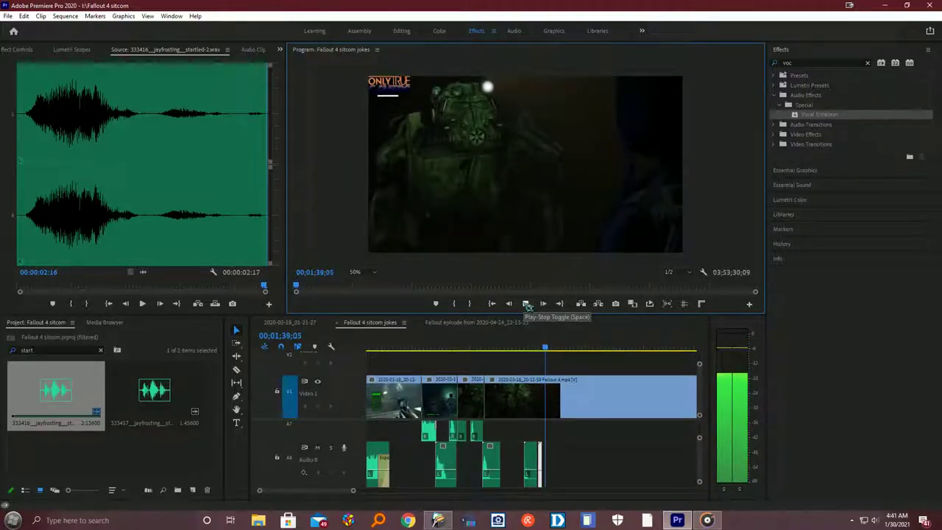
click(526, 303)
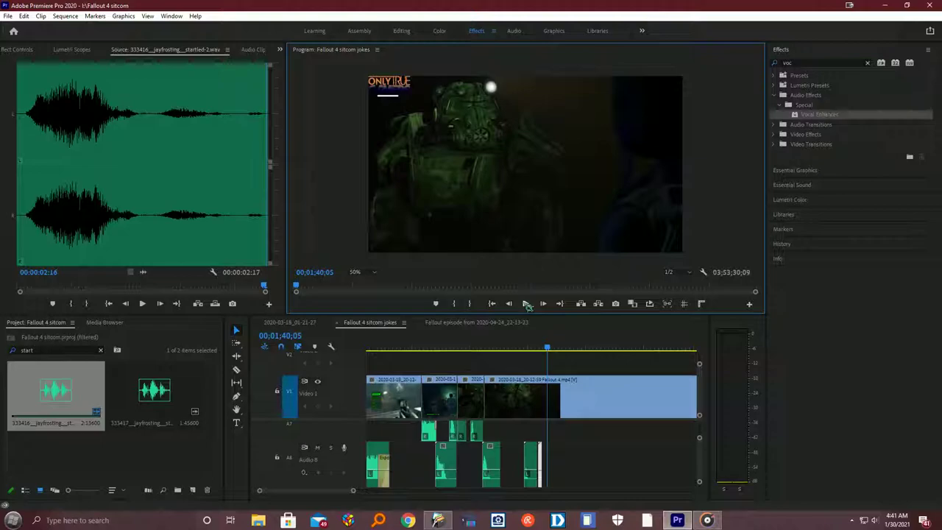
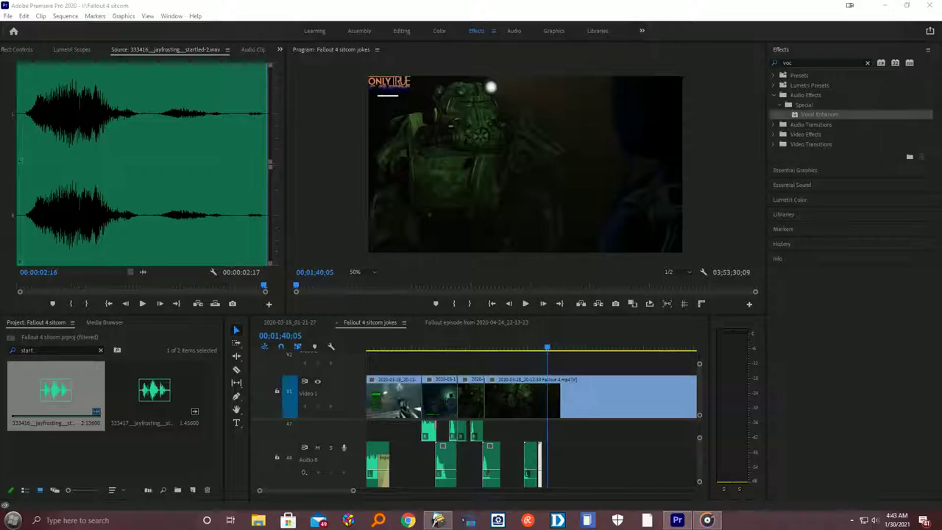
Step: Recheck the moment around 00;01;41;01 and park the playhead at 00;01;39;15
click(550, 350)
drag(550, 351, 548, 350)
click(531, 308)
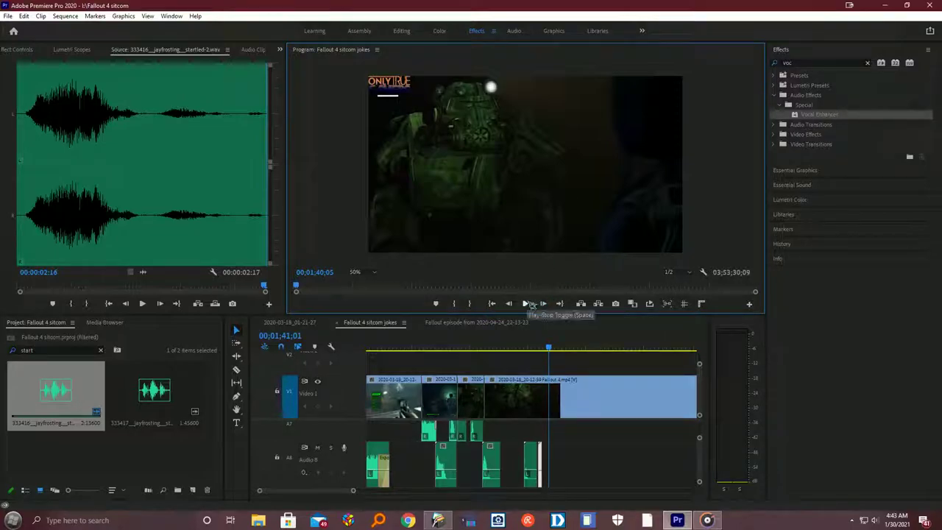
click(536, 304)
click(547, 346)
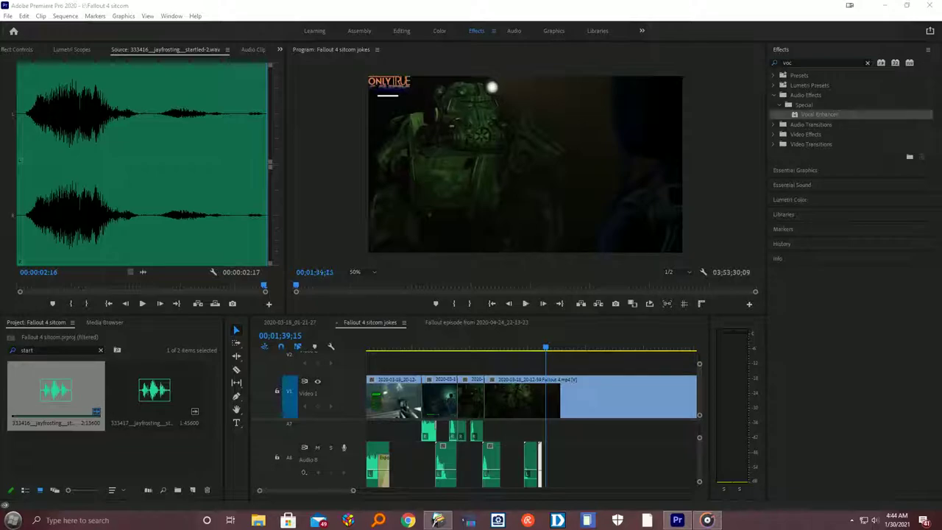
key(space)
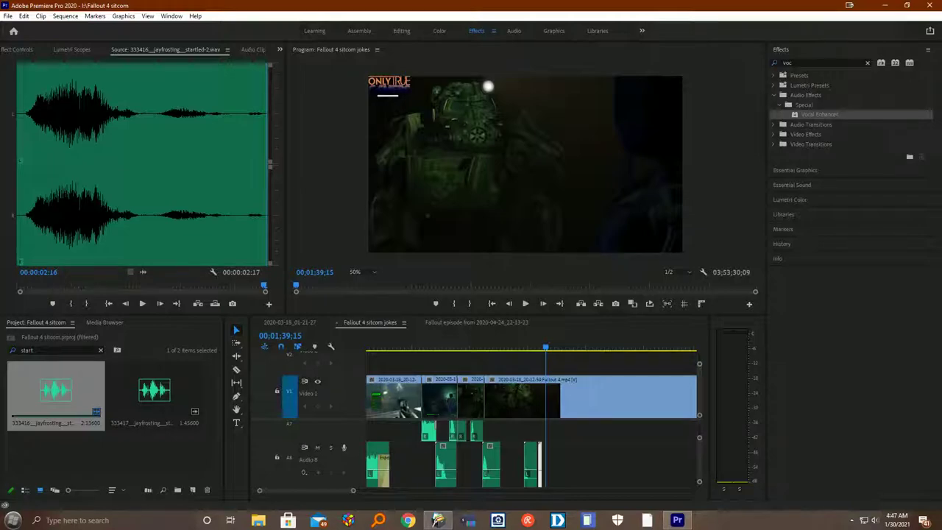
Step: Open the startled-1 sound in the source monitor and play it
drag(124, 362, 46, 388)
drag(45, 388, 172, 398)
double_click(172, 396)
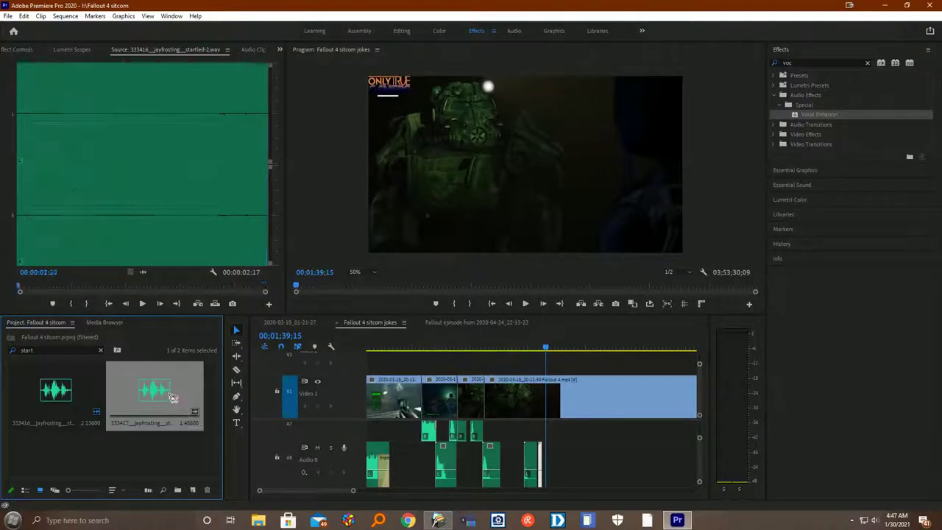
click(142, 304)
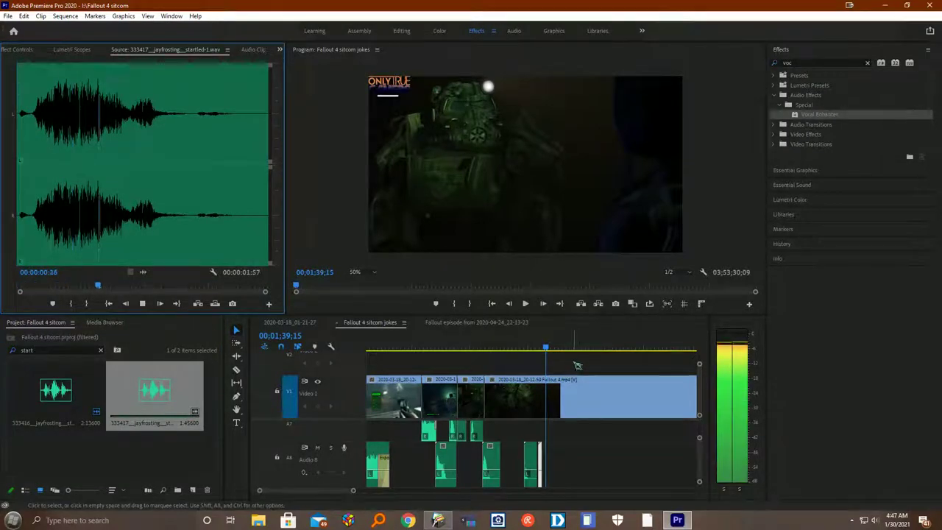
Step: Replay the sequence from 00;01;34;20 over the startled clip, stopping at 00;01;37;07
drag(548, 347, 536, 347)
click(533, 306)
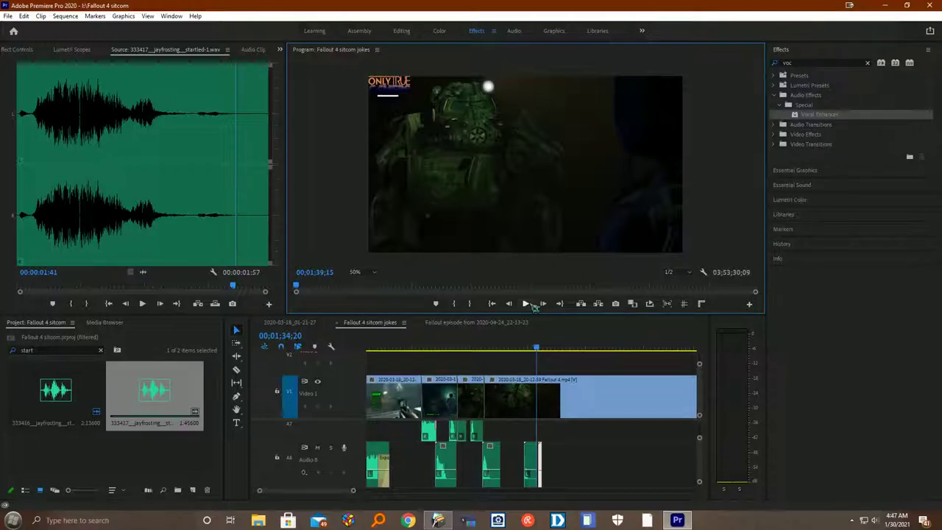
click(526, 304)
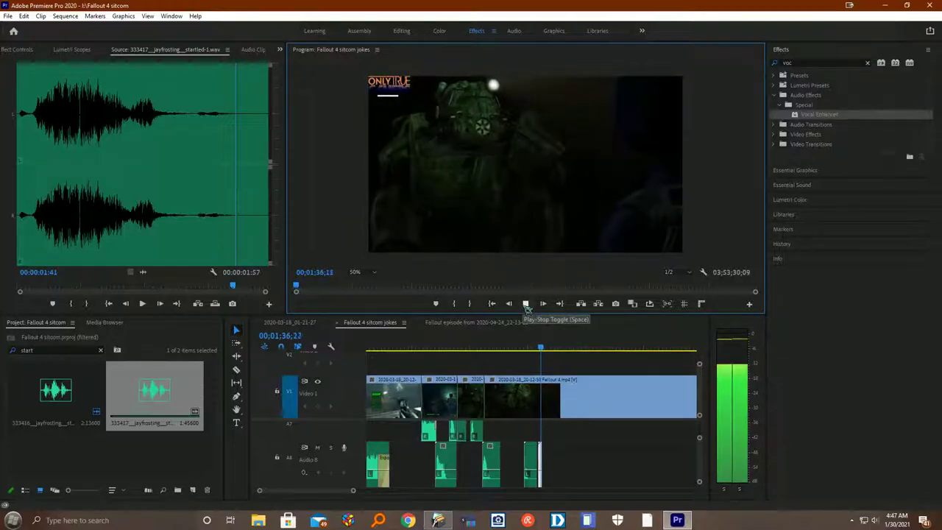
click(525, 304)
Step: Review the earlier dialogue from 00;01;06;28 through the audience sound, stopping at 00;01;20;15
drag(353, 491, 330, 491)
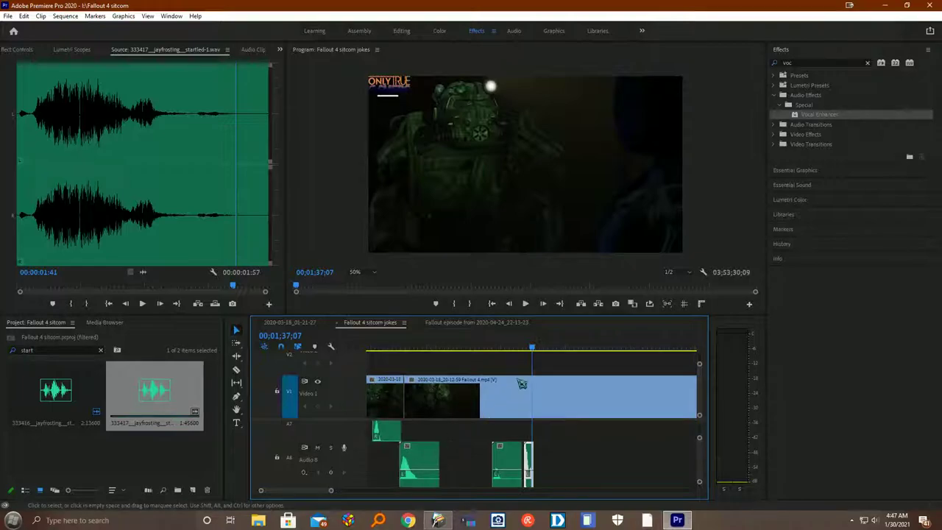
drag(430, 350, 400, 357)
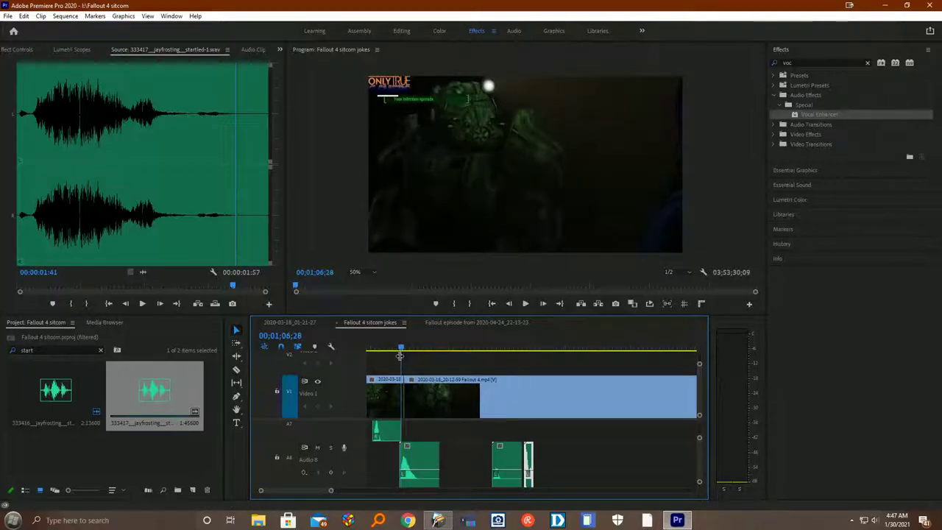
click(526, 304)
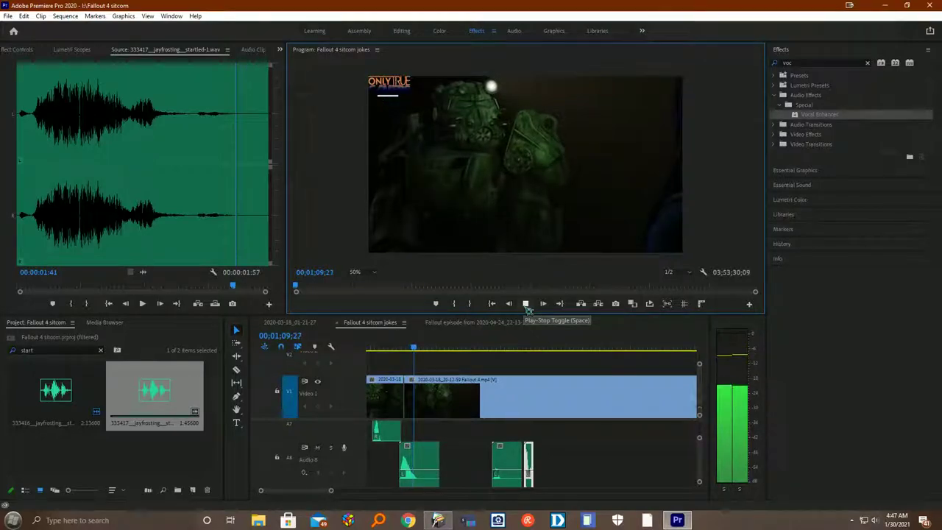
click(331, 493)
drag(331, 493, 351, 491)
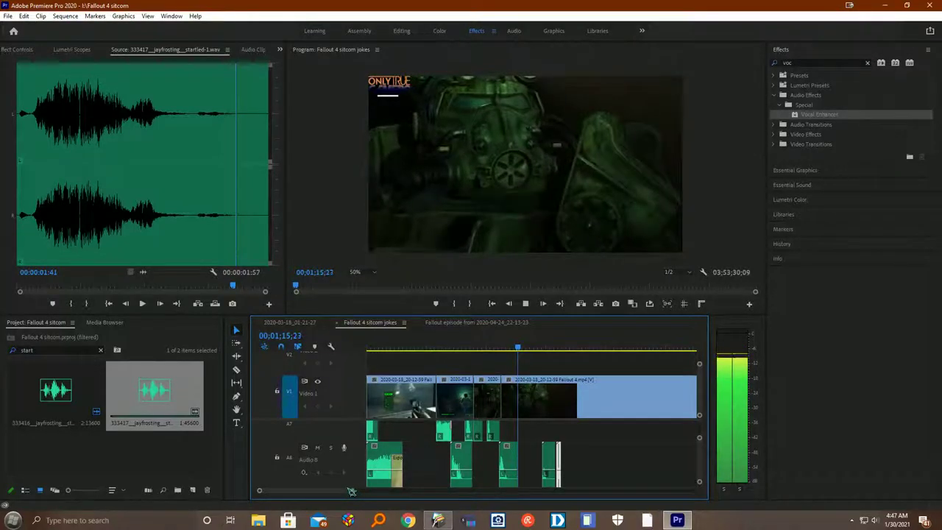
click(527, 304)
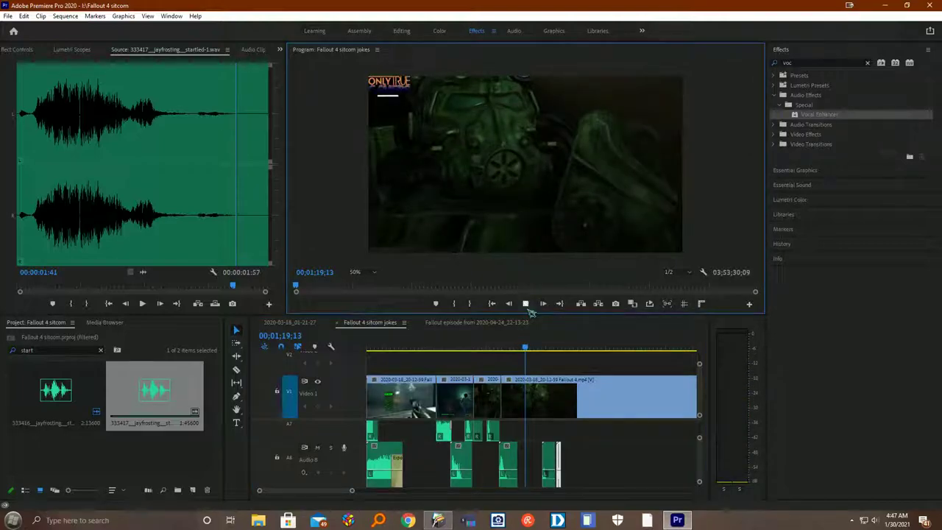
click(526, 304)
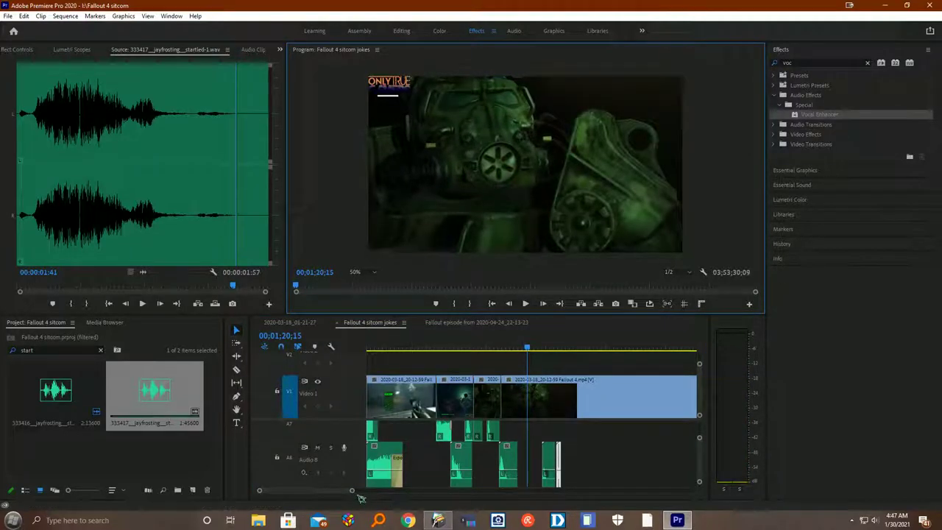
Step: Replay the gap after the audience sound repeatedly to pick the next reaction's cue, parking the playhead at 00;01;17;10
drag(352, 490, 311, 490)
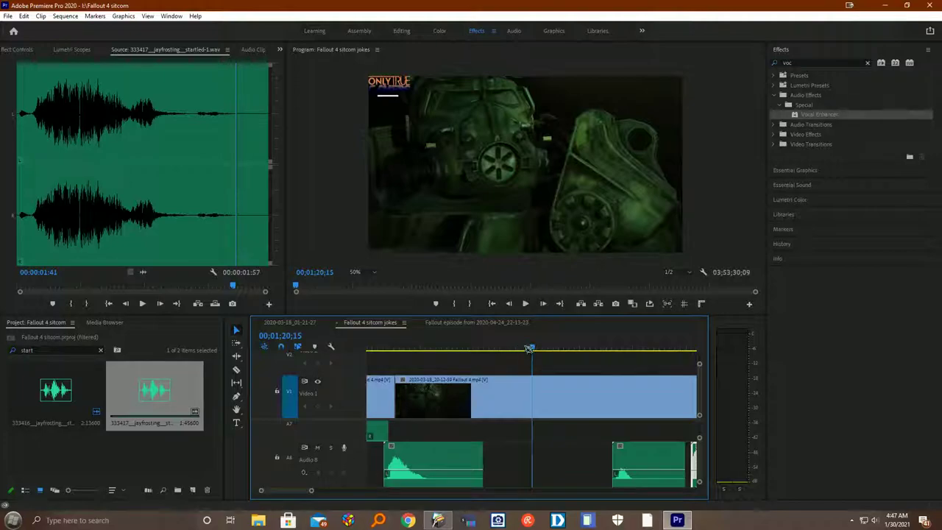
drag(529, 348, 506, 349)
click(527, 305)
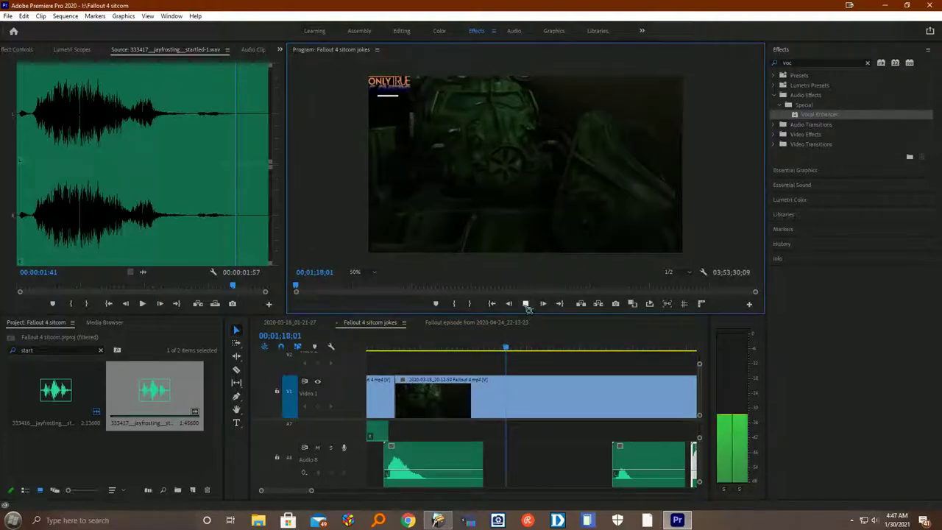
click(526, 303)
drag(520, 349, 493, 348)
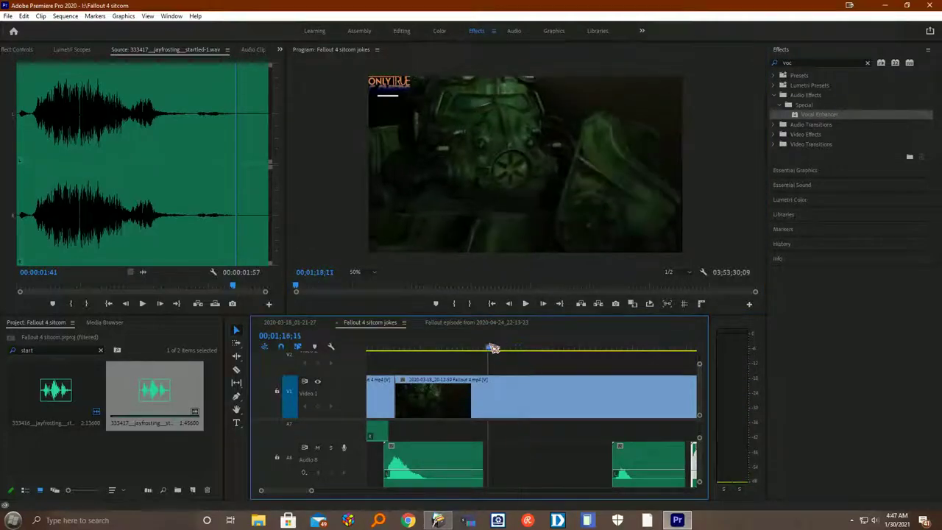
click(526, 303)
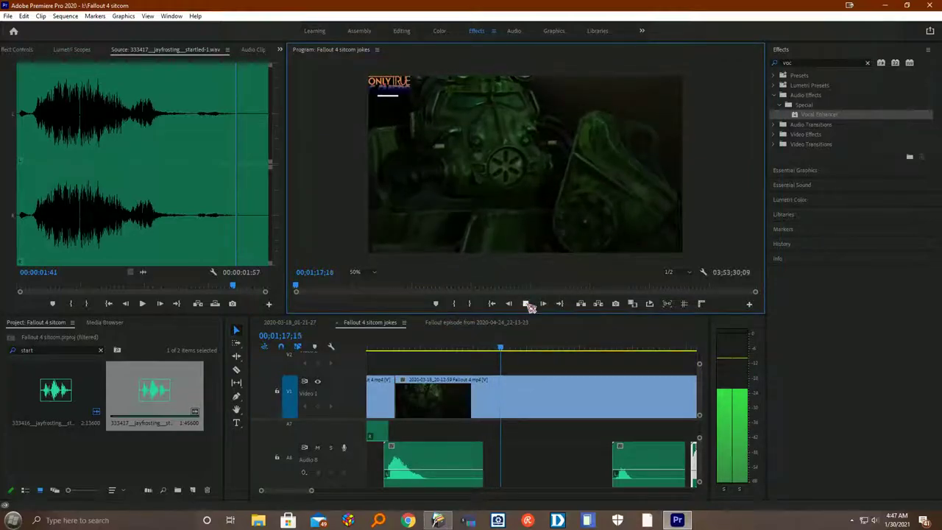
click(530, 307)
drag(501, 349, 481, 349)
click(527, 305)
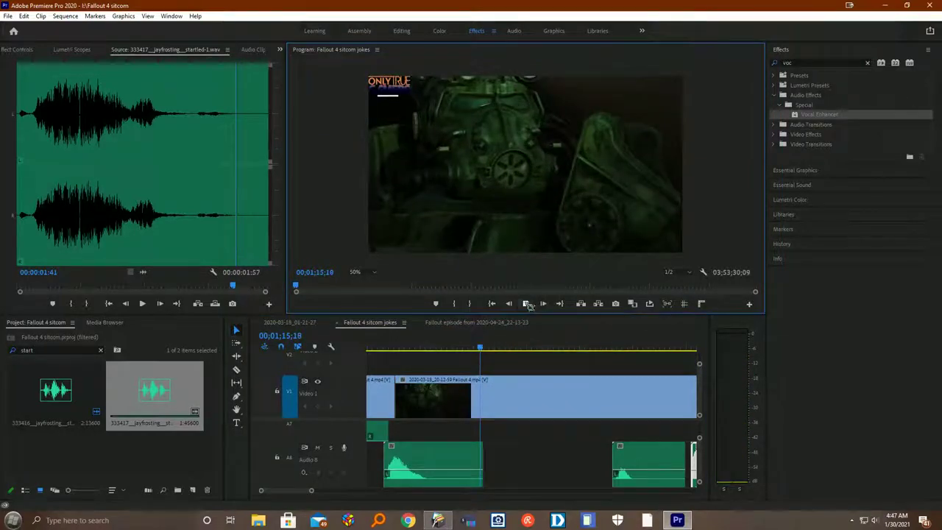
click(527, 304)
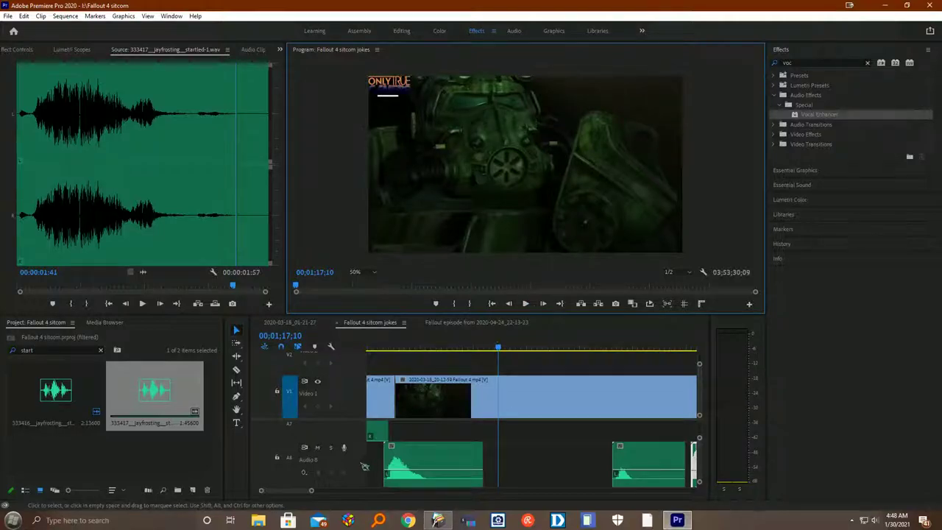
Step: Import the 333414 jayfrosting sound, find it in the project with "mur", and place it on the Audio 8 track at 00;01;17;10
drag(312, 491, 302, 490)
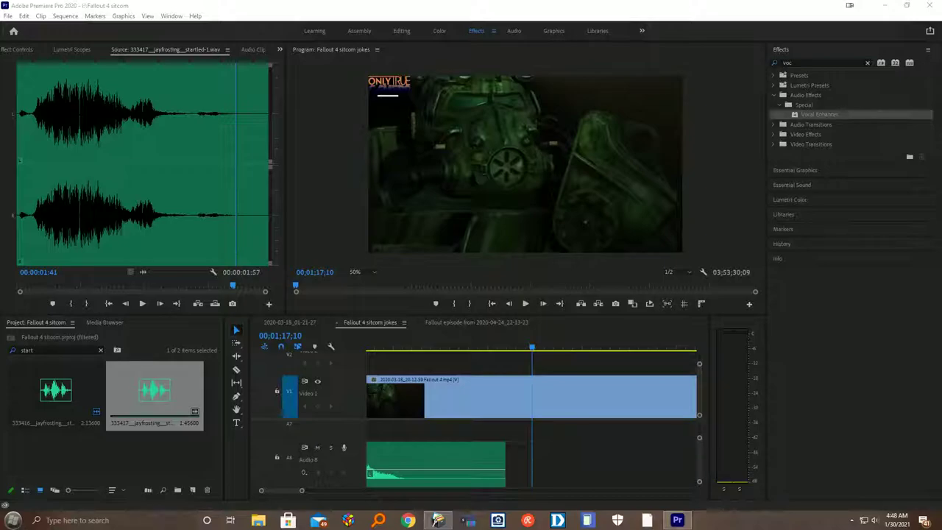
drag(941, 405, 111, 401)
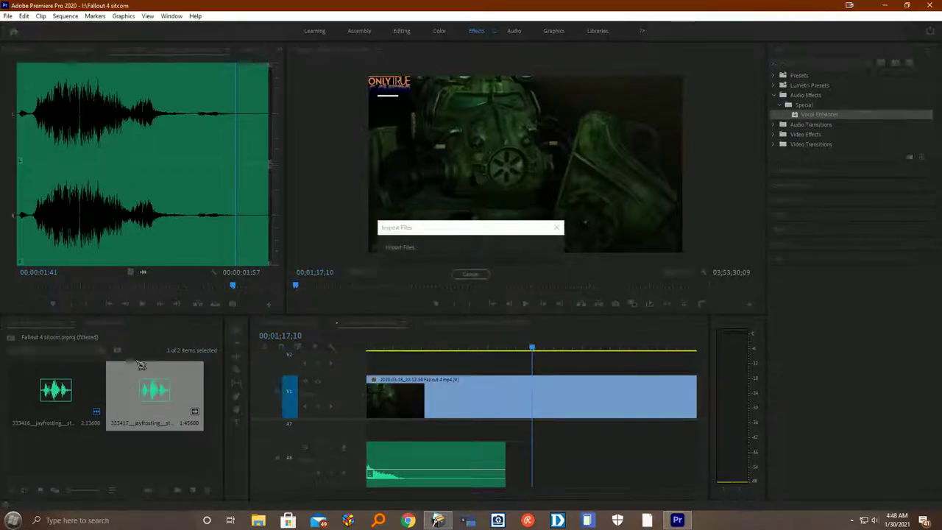
click(101, 351)
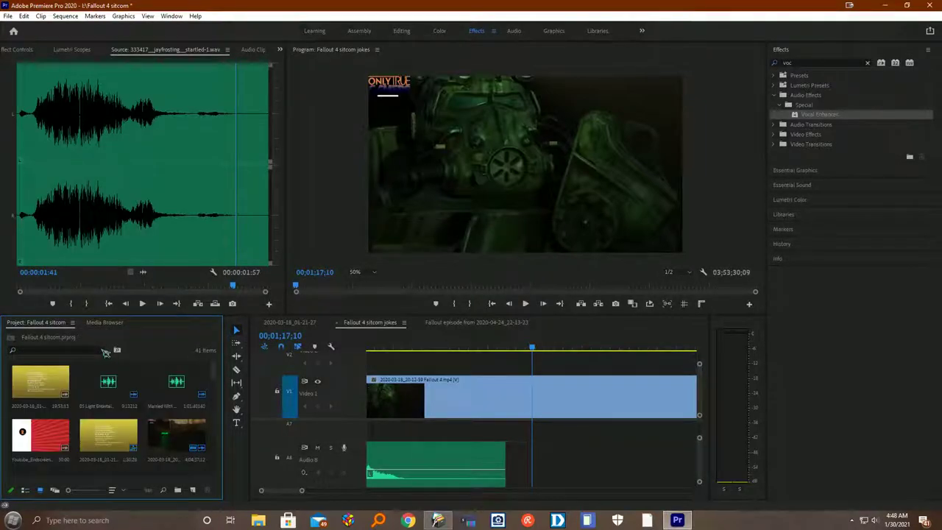
click(80, 349)
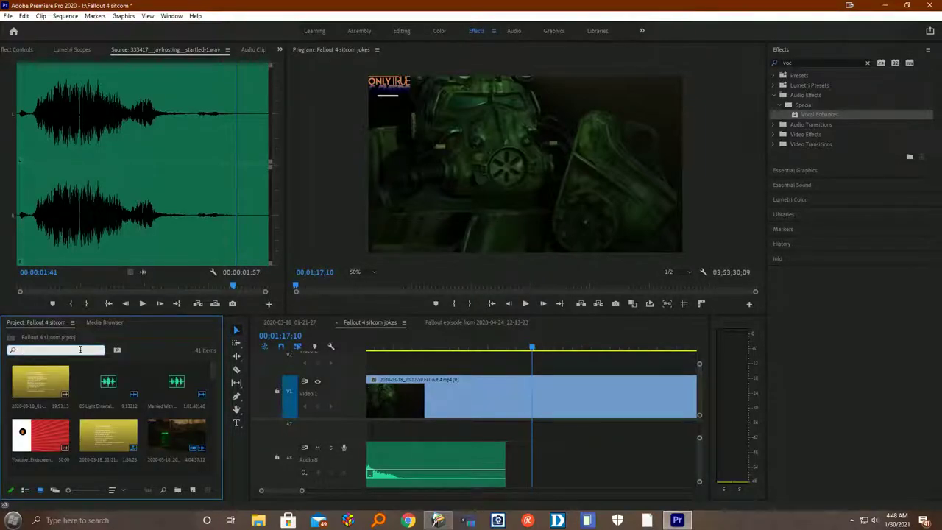
text(mur)
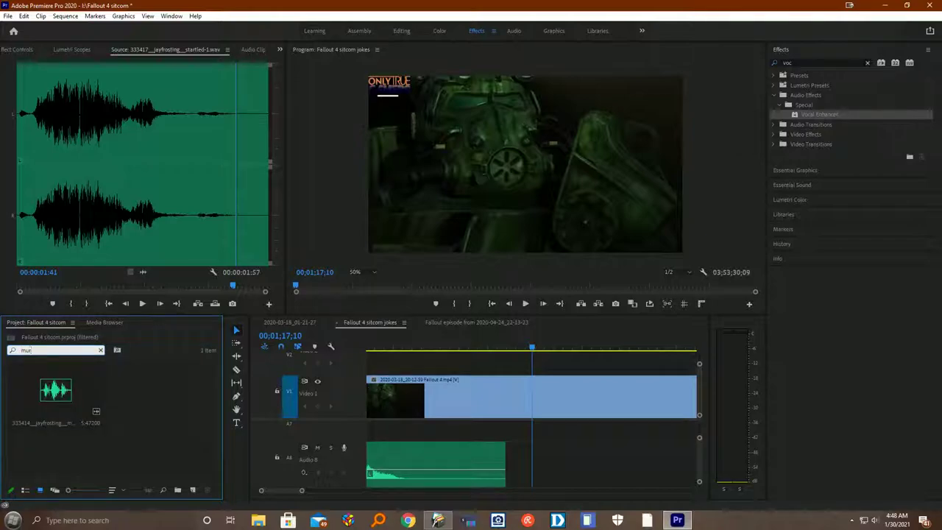
drag(71, 400, 539, 460)
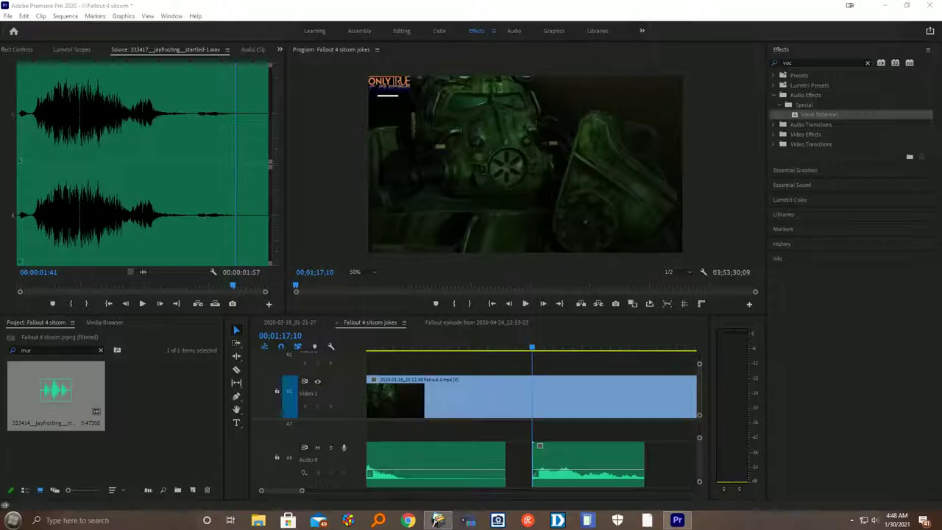
Step: Play the sequence from 00;01;16;21 to check the newly placed reaction sound
click(524, 347)
drag(524, 347, 520, 346)
click(527, 305)
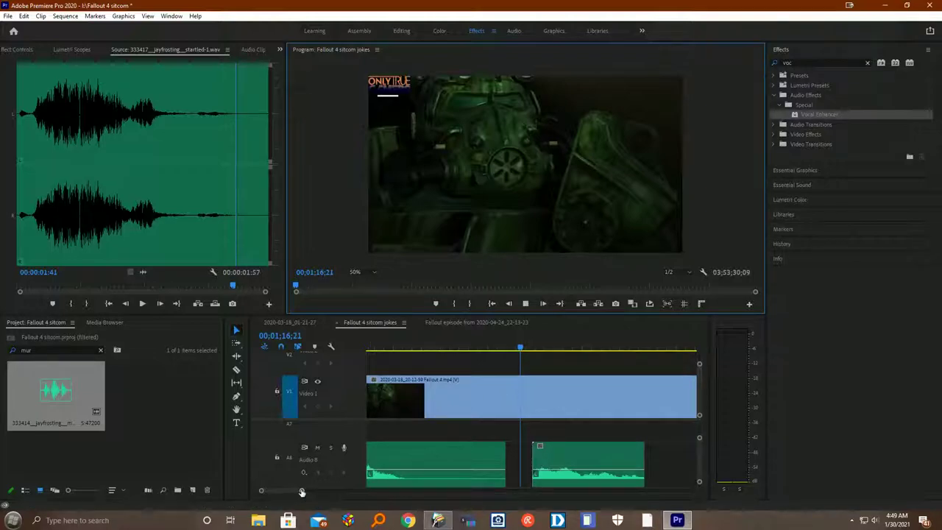
Step: Scan ahead through the long gameplay clip as far as 00;05;13;14
drag(302, 492, 404, 491)
drag(408, 347, 485, 352)
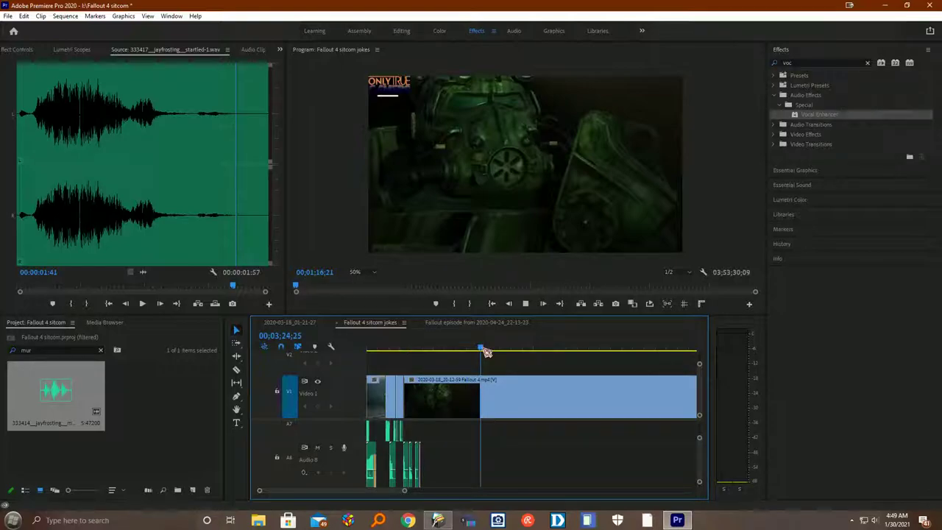
drag(486, 353, 483, 355)
drag(484, 357, 543, 358)
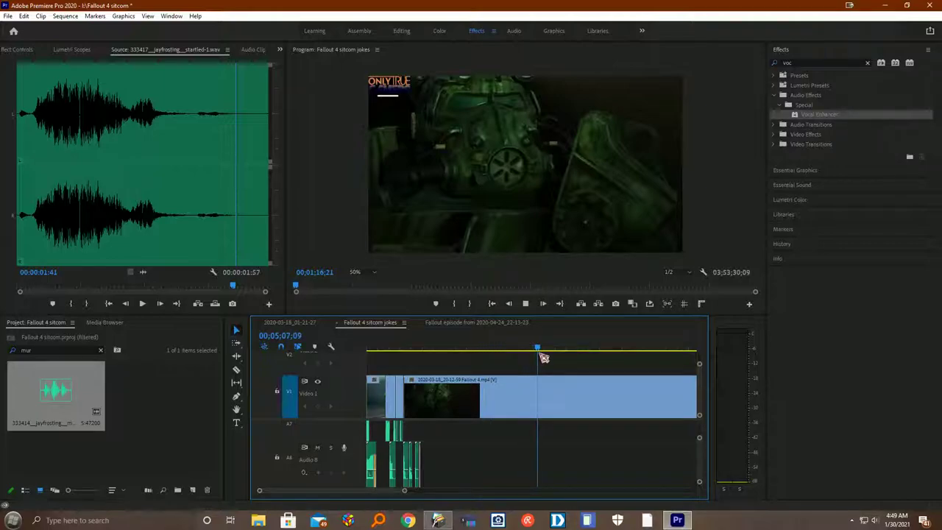
drag(543, 358, 546, 358)
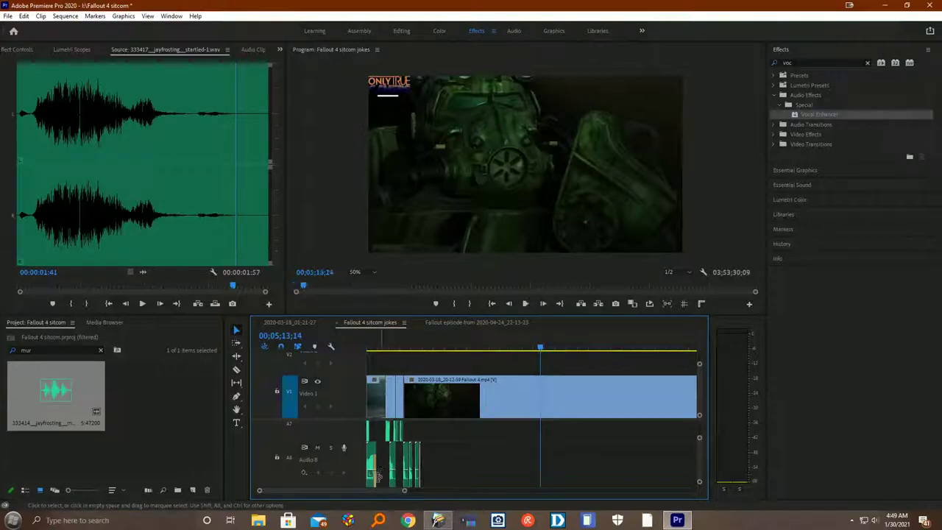
Step: Play the footage from 00;02;12;13 to find the scene's end, and split the Video 1 clip at 00;02;19;15
drag(542, 348, 446, 335)
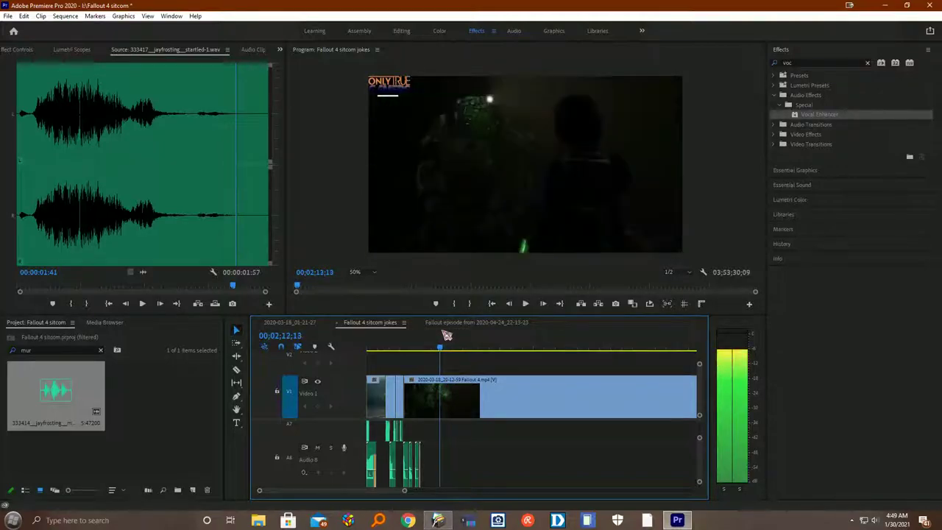
click(527, 304)
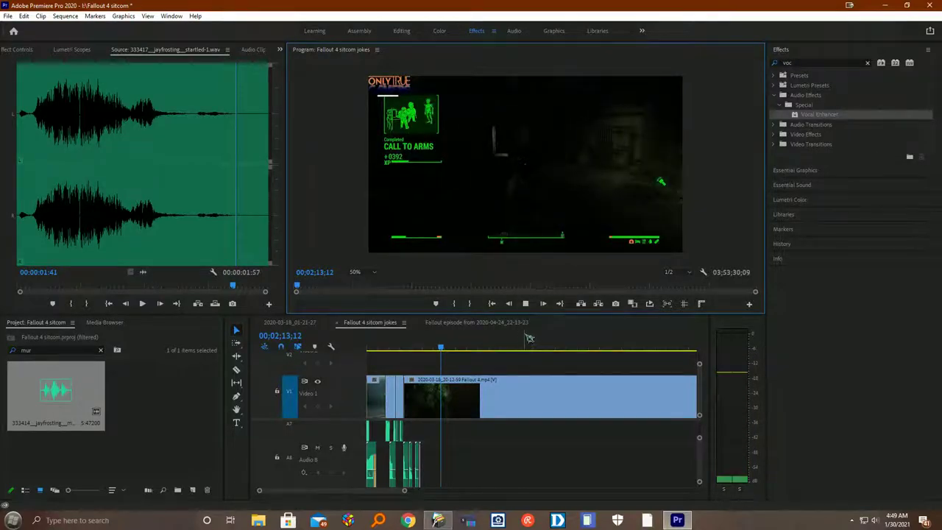
click(526, 304)
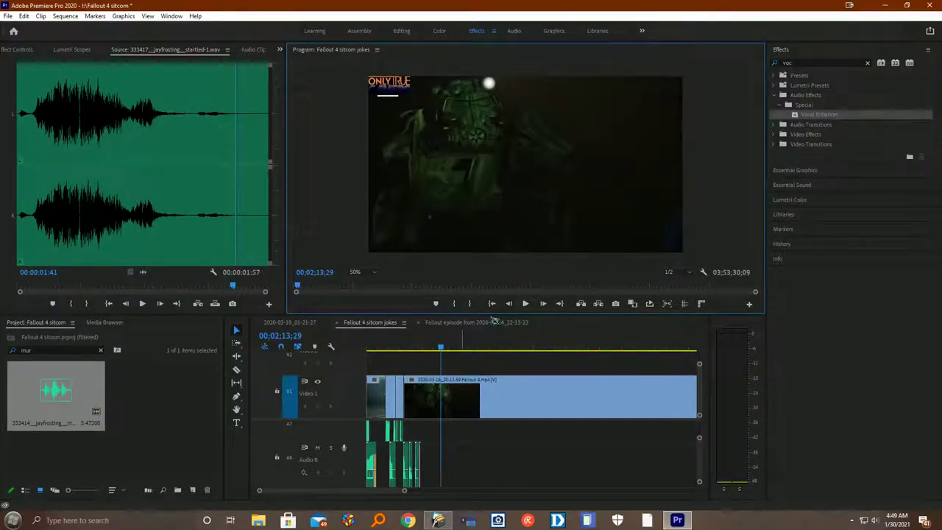
click(526, 304)
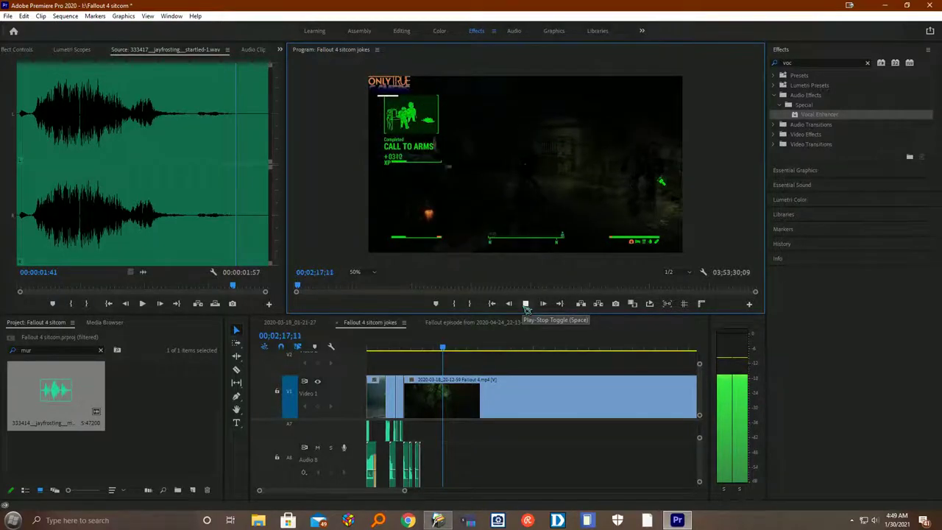
click(526, 304)
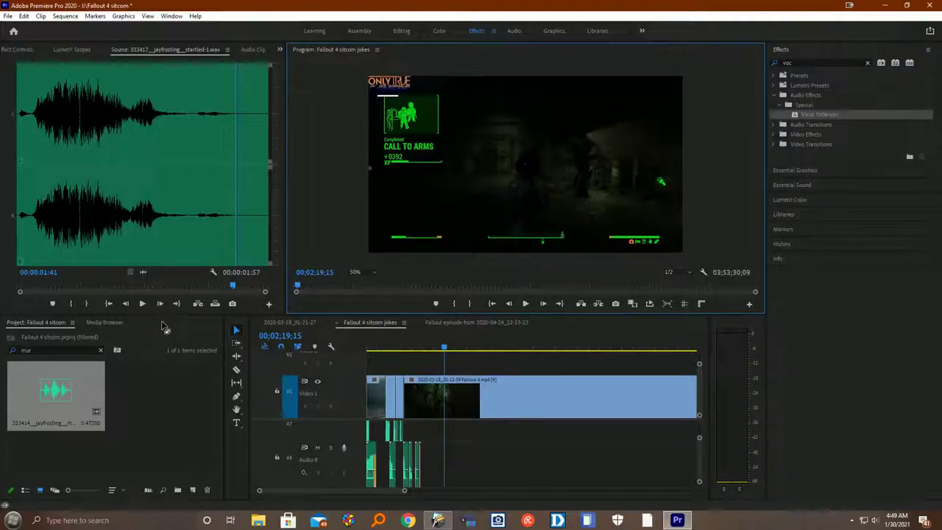
click(237, 369)
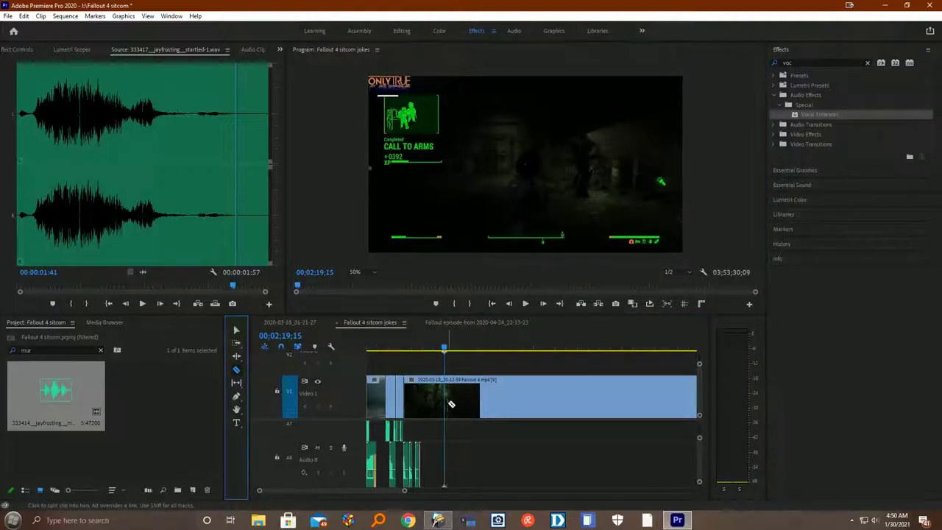
click(446, 400)
click(236, 331)
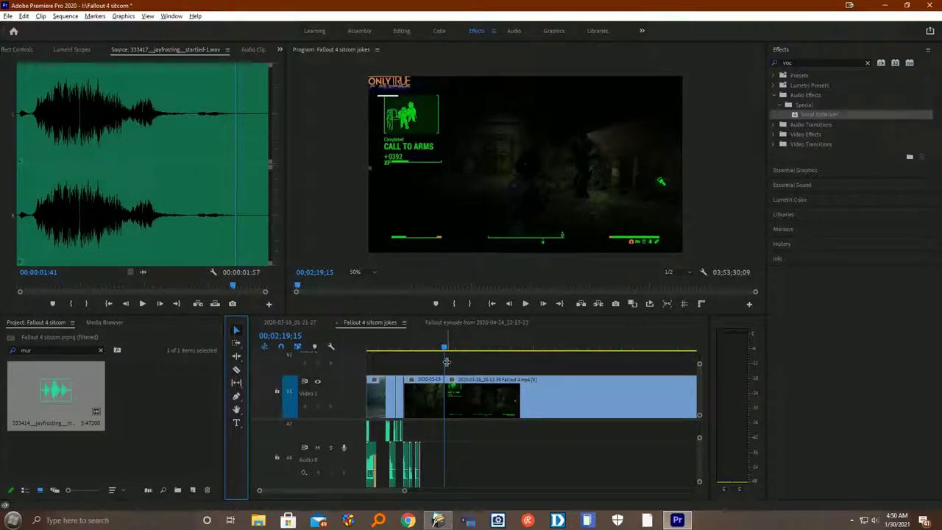
Step: Undo the split of the Video 1 clip and redo it
click(24, 15)
click(33, 29)
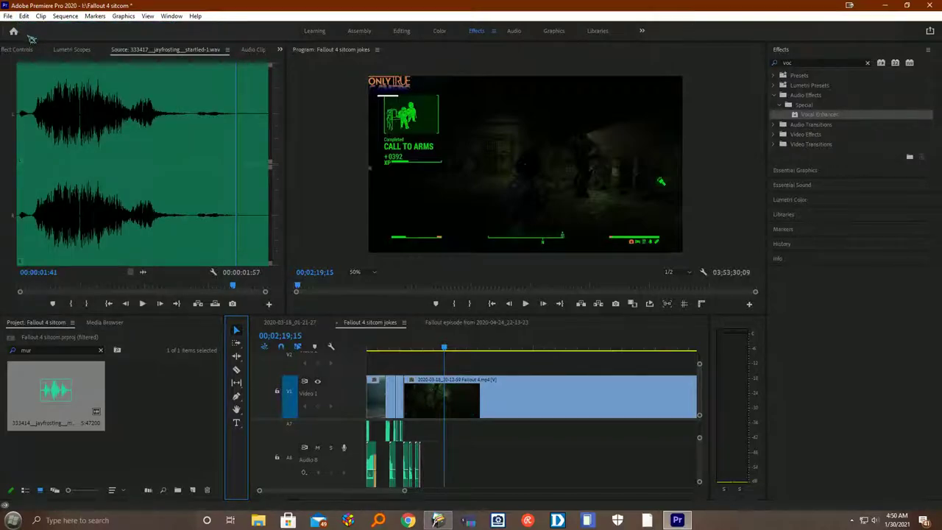
click(24, 15)
click(31, 38)
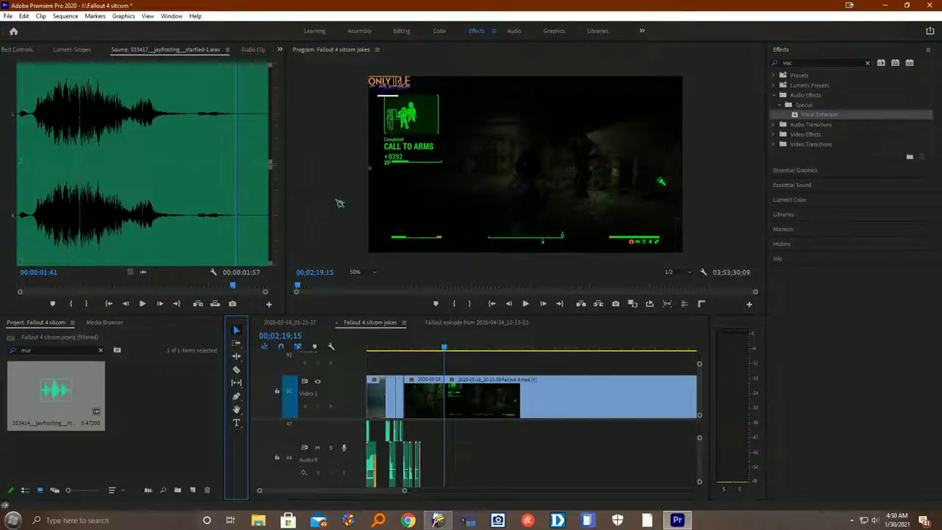
key(alt+m)
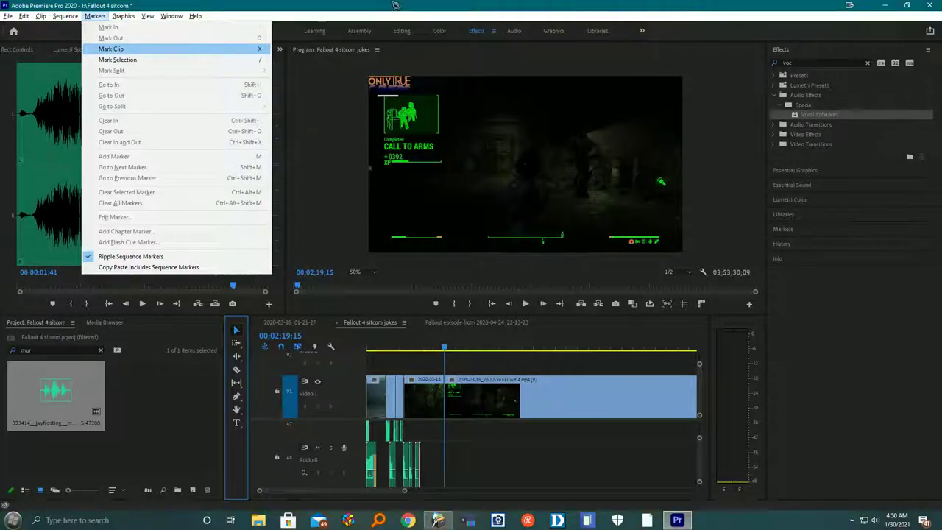
click(417, 179)
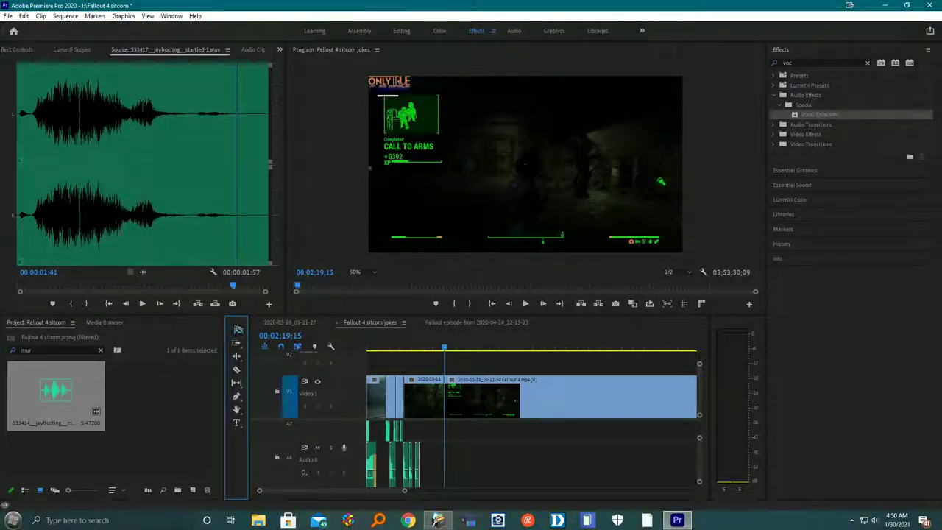
Step: Inspect the edit point at 00;02;19;15 and the frames before it, and select the clip after the cut
click(439, 396)
click(456, 414)
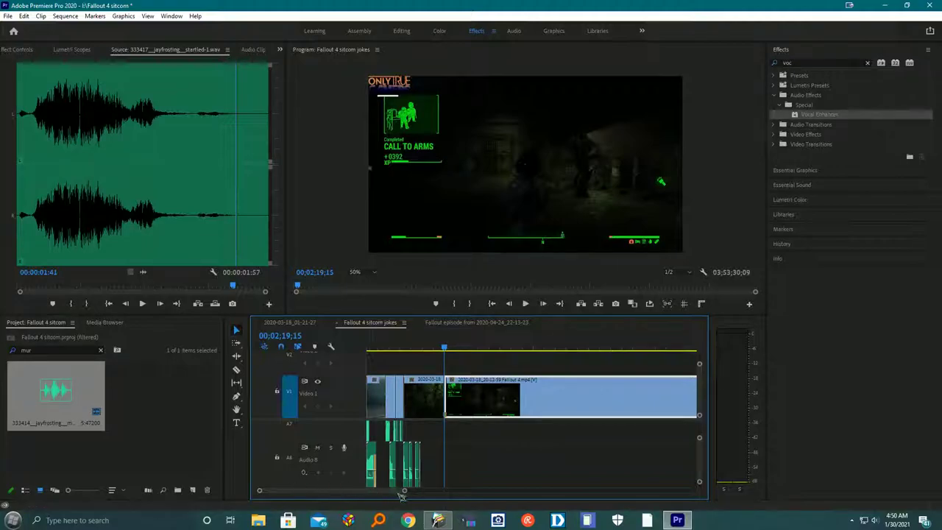
drag(403, 492, 327, 490)
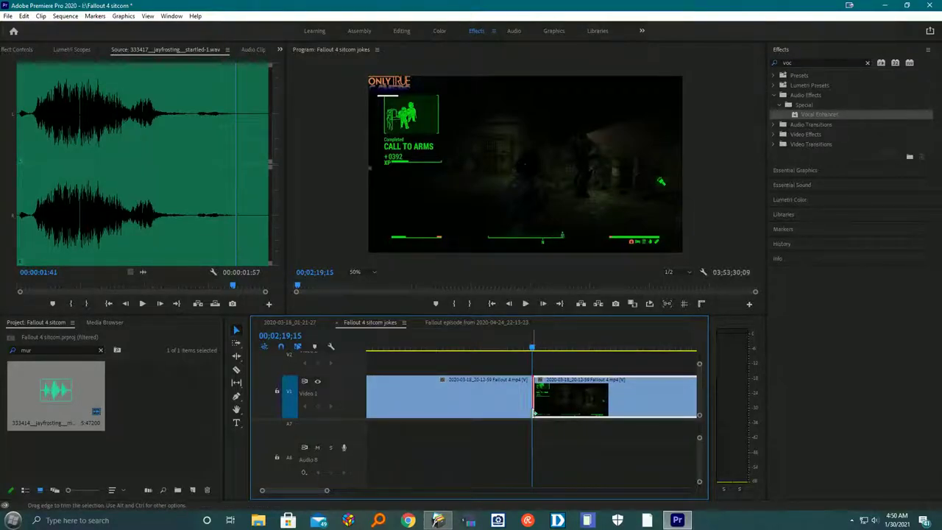
drag(327, 491, 389, 490)
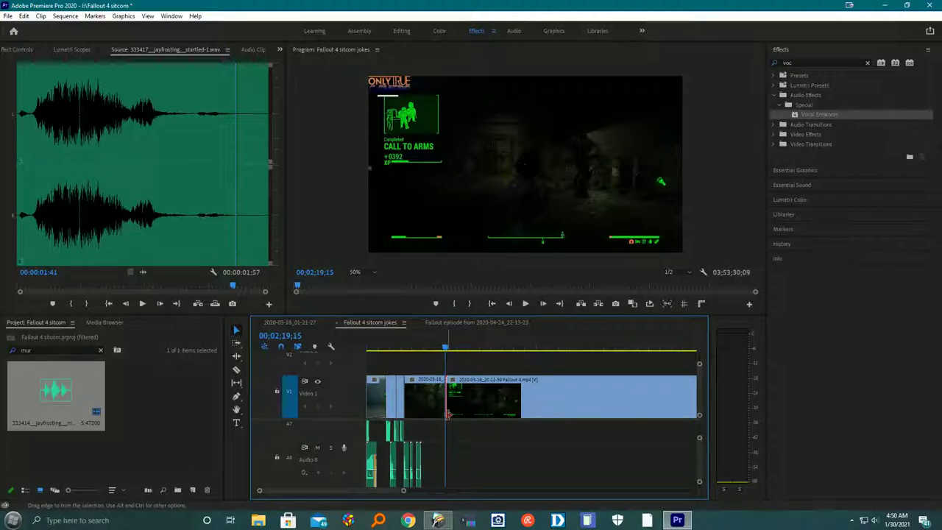
drag(448, 415, 448, 414)
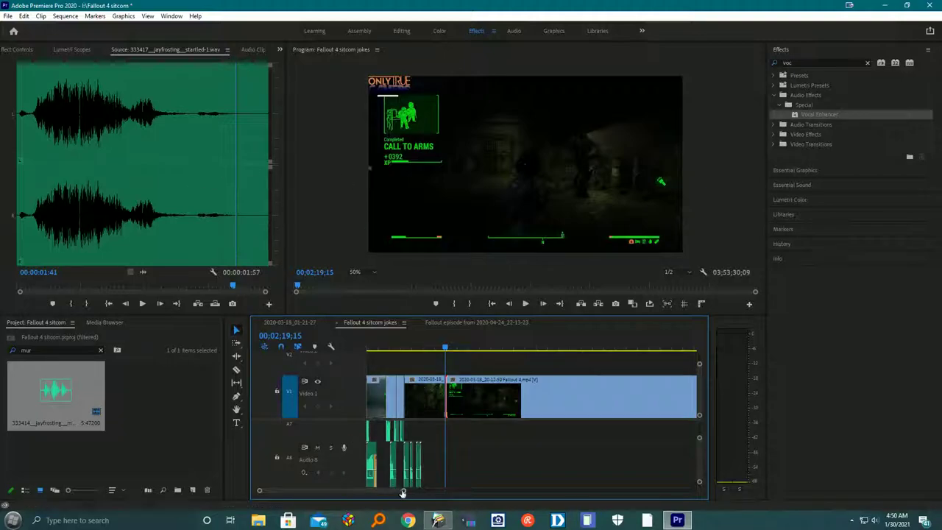
drag(410, 492, 330, 492)
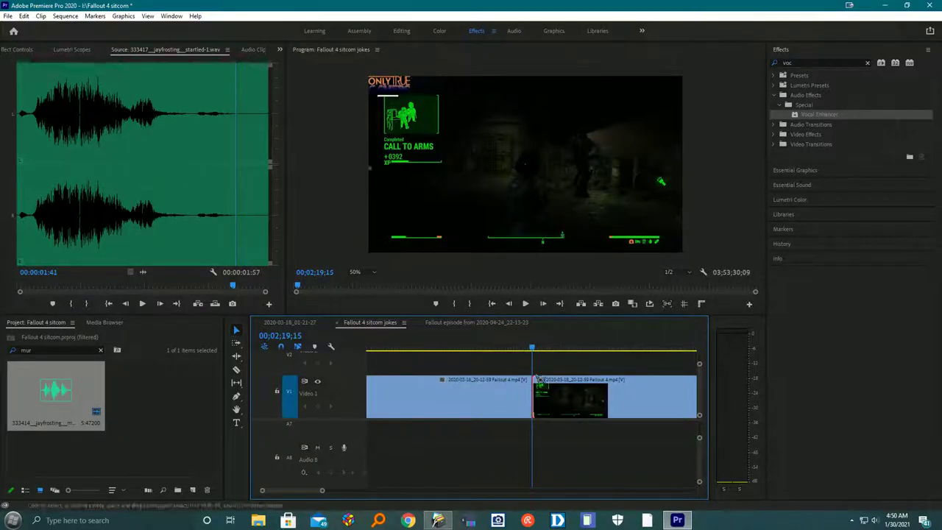
drag(534, 347, 508, 349)
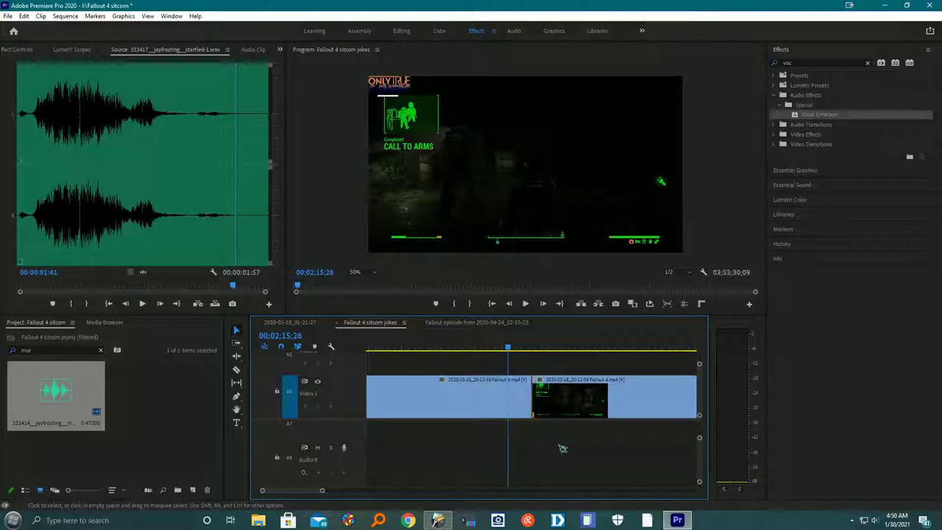
click(535, 410)
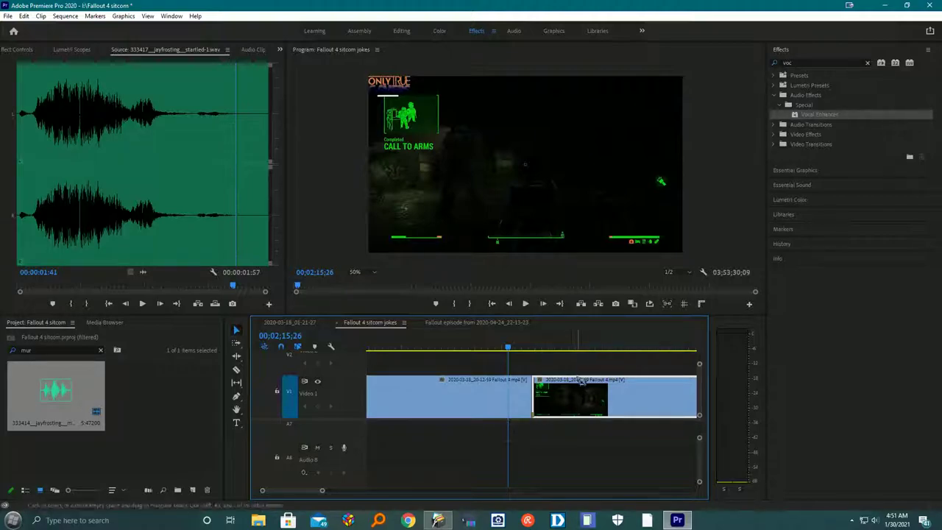
Step: Scan the footage after the cut as far as 00;04;55;05 and return the playhead to 00;02;56;16
drag(322, 492, 678, 488)
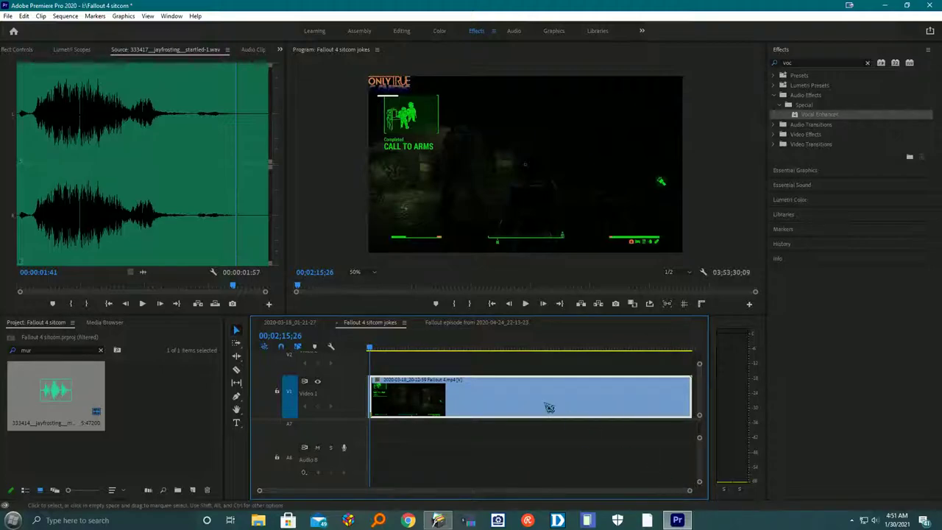
drag(380, 357, 380, 353)
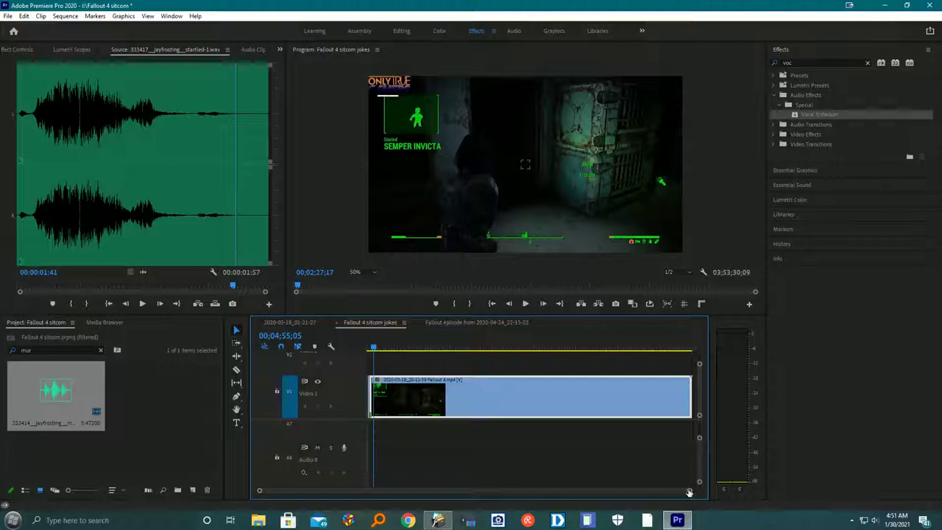
drag(689, 493, 390, 491)
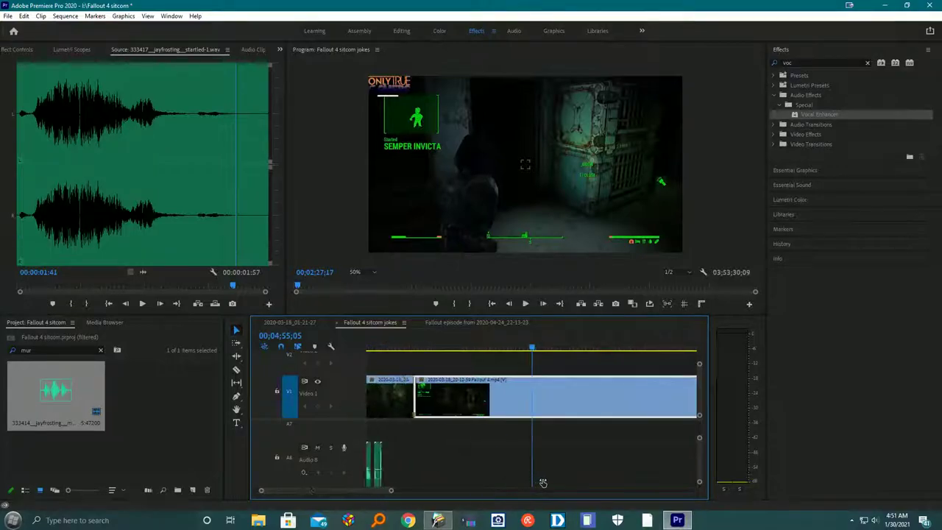
drag(534, 352, 454, 356)
click(526, 305)
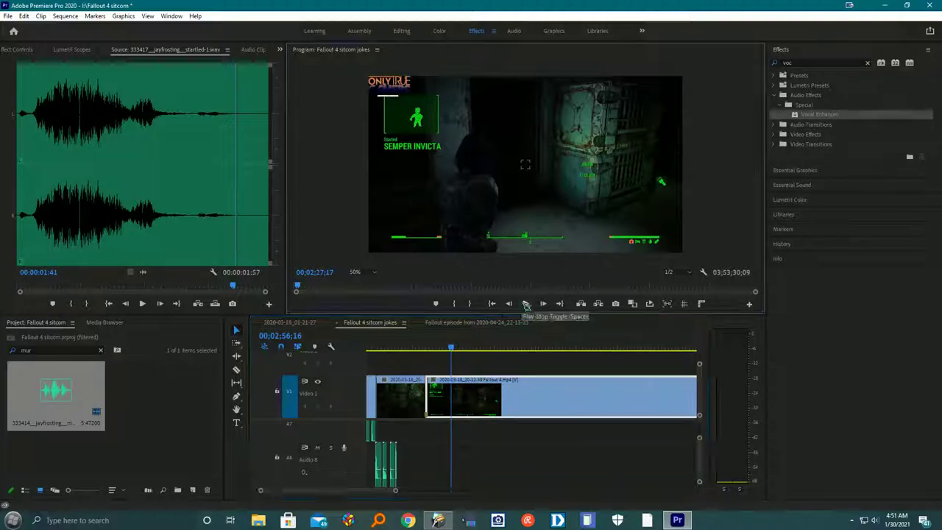
Step: Save the Fallout 4 sitcom project
click(7, 16)
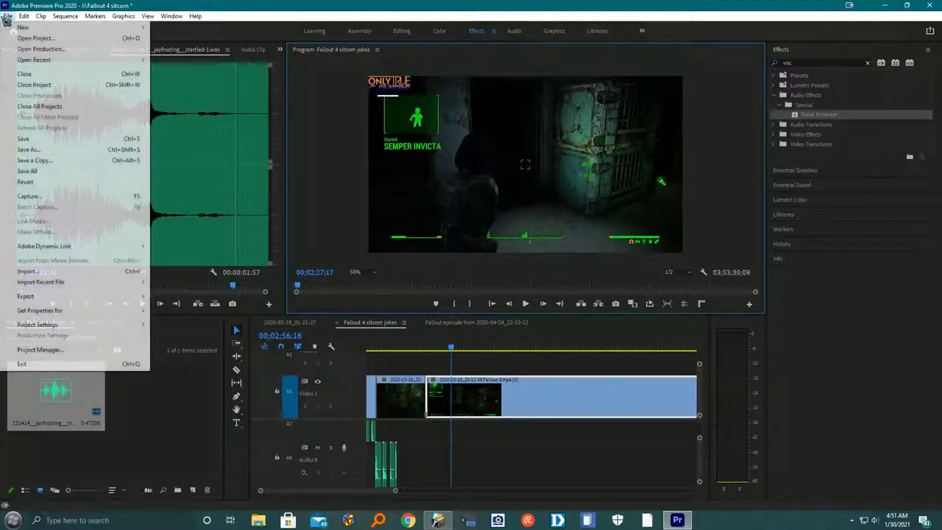
click(24, 15)
click(7, 15)
click(41, 139)
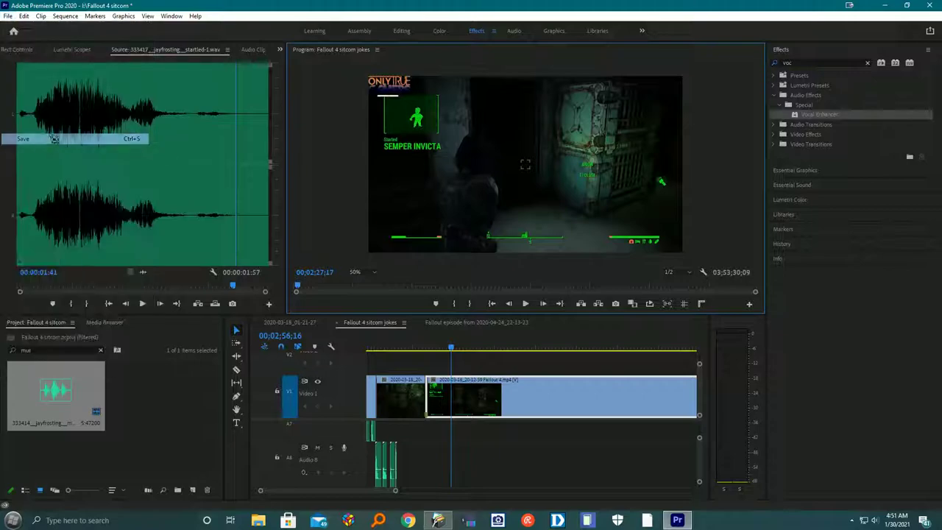